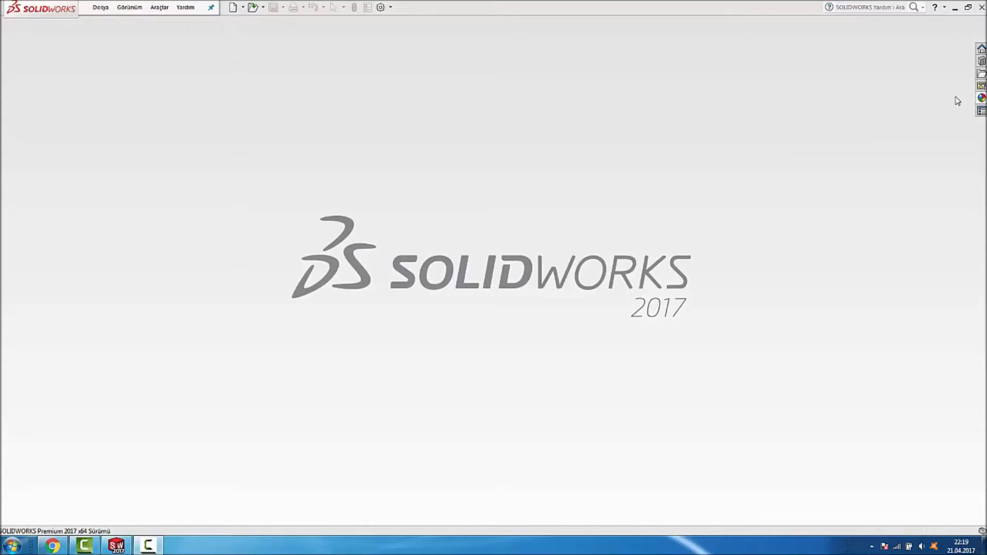
Add the Toolbox to the Design Library task pane.
left_click(981, 61)
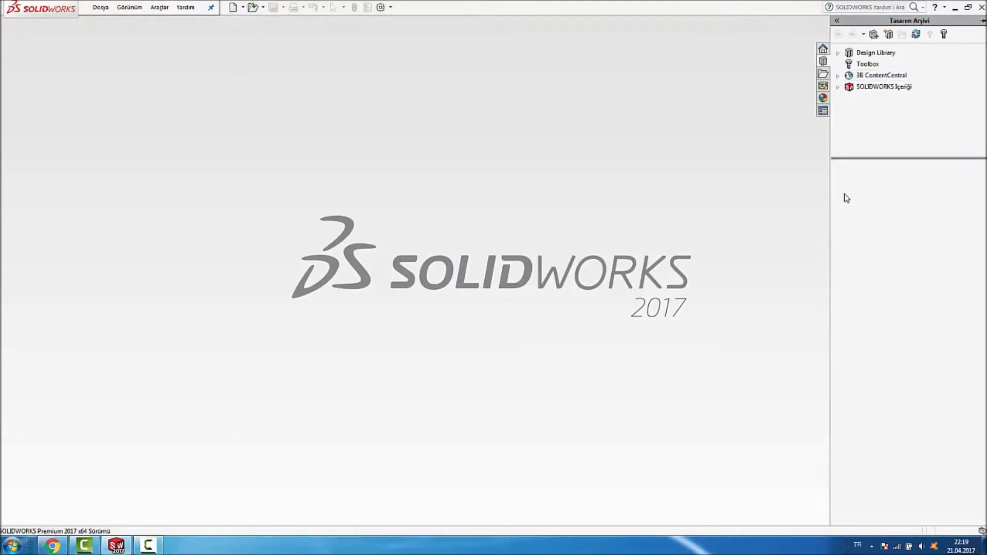
left_click(867, 65)
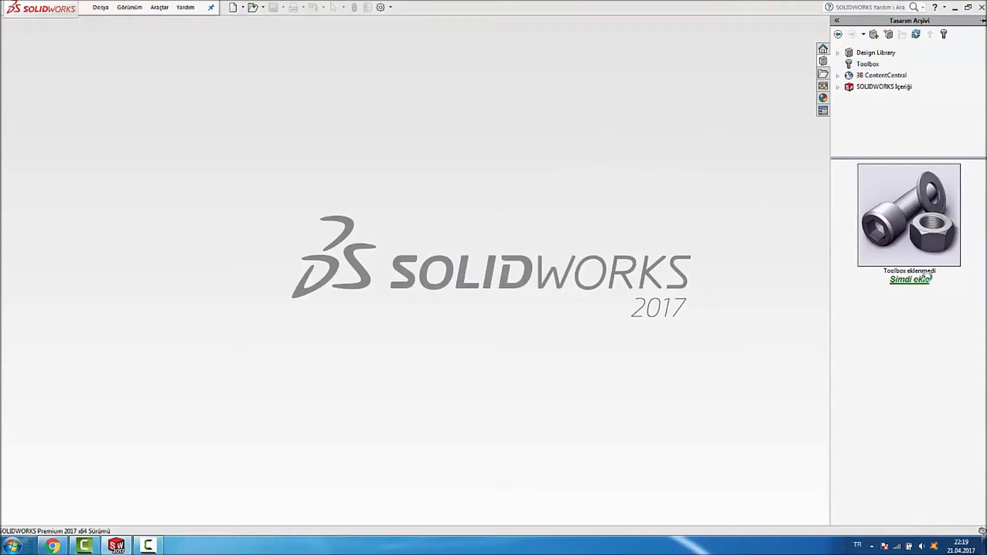
left_click(922, 278)
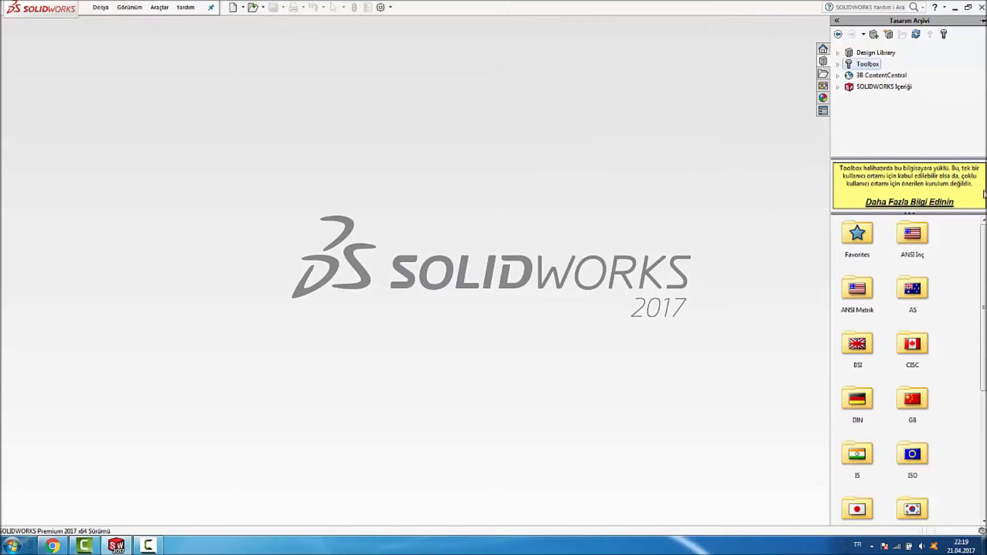
Browse ANSI Metric > Power Transmission > Gears and create a part from the Spur Gear.
double_click(859, 304)
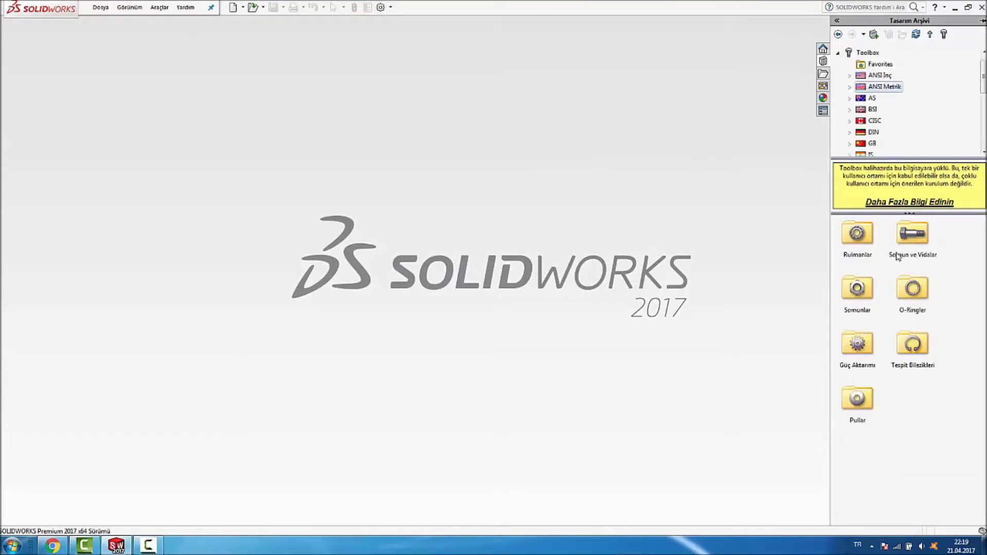
double_click(857, 343)
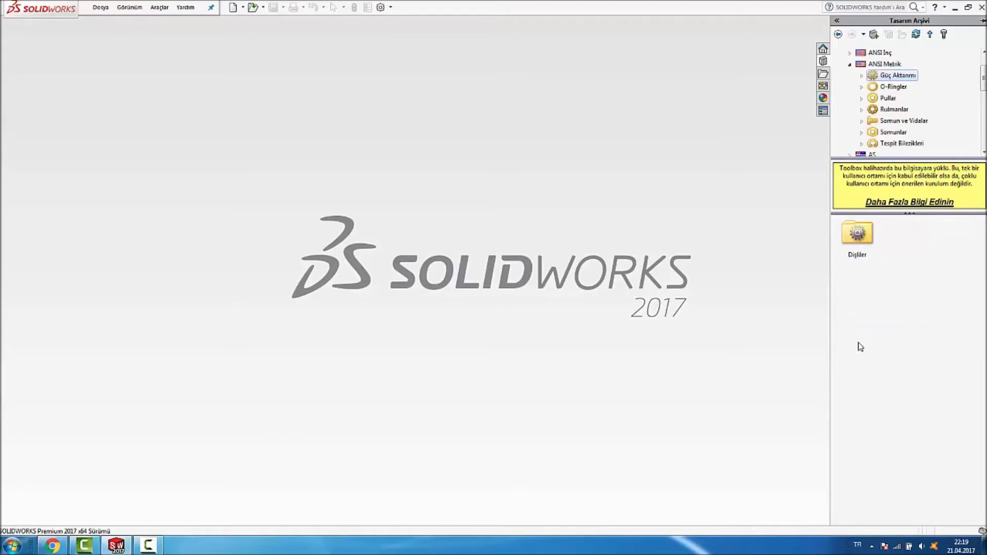
double_click(856, 234)
left_click(913, 291)
right_click(913, 291)
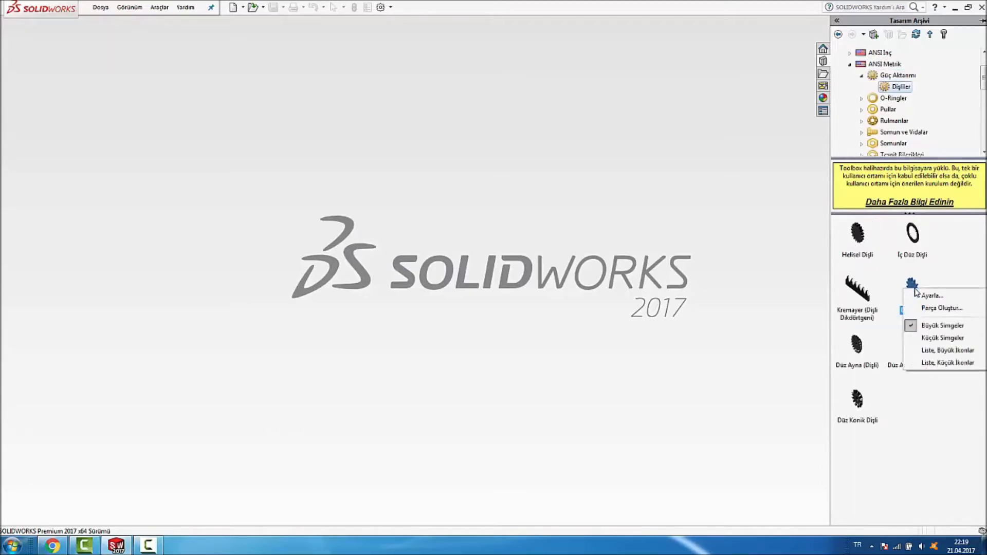
left_click(945, 310)
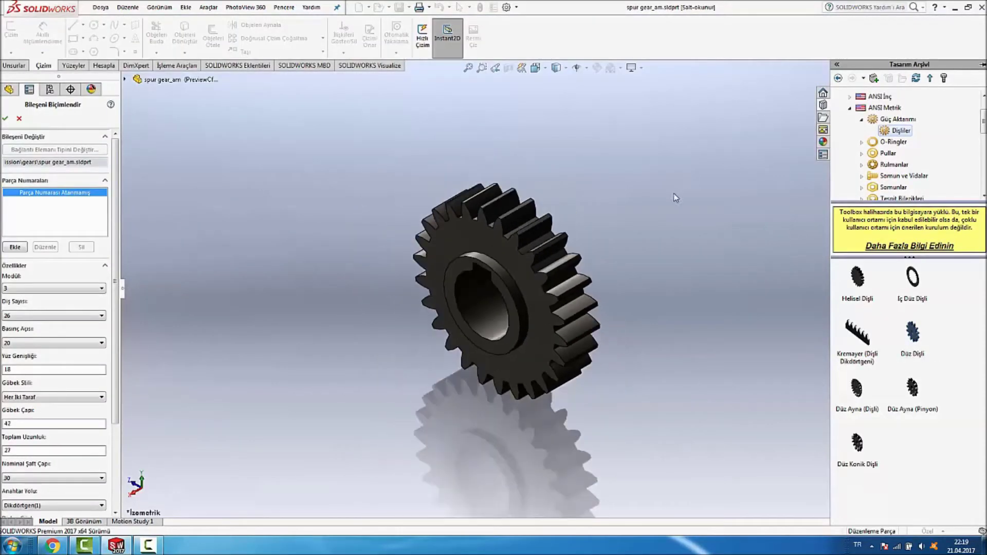
Configure the spur gear with 30 teeth and the hub on both sides.
scroll(669, 273, "down", 3)
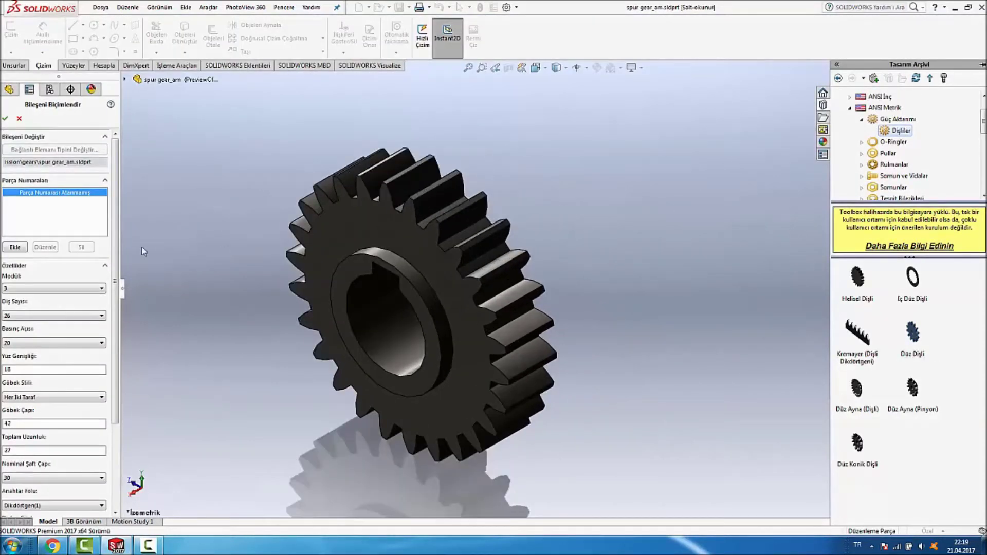
left_click(77, 316)
left_click(67, 353)
type("20")
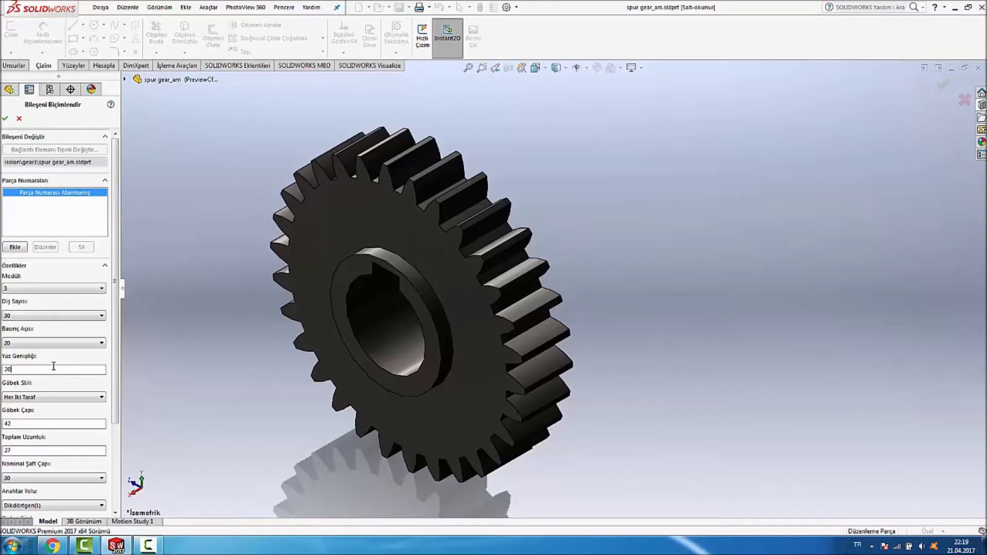
left_click(67, 397)
left_click(31, 418)
type("260")
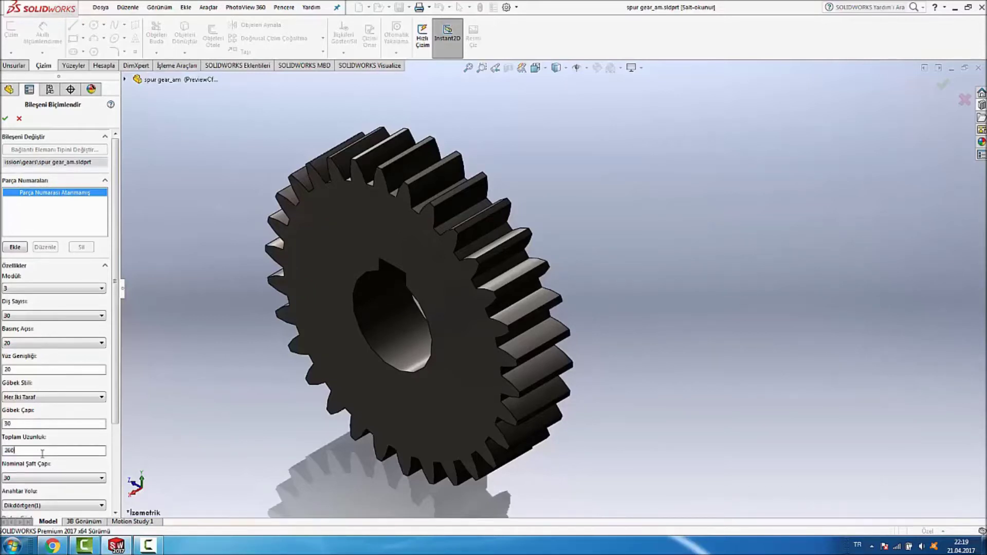
mouse_move(630, 219)
middle_mouse_down()
mouse_move(601, 233)
mouse_move(630, 292)
mouse_move(671, 264)
middle_mouse_up()
Change the nominal shaft diameter from 0.8 to 10, keyway None, and accept the gear.
middle_click_drag(613, 284, 514, 308)
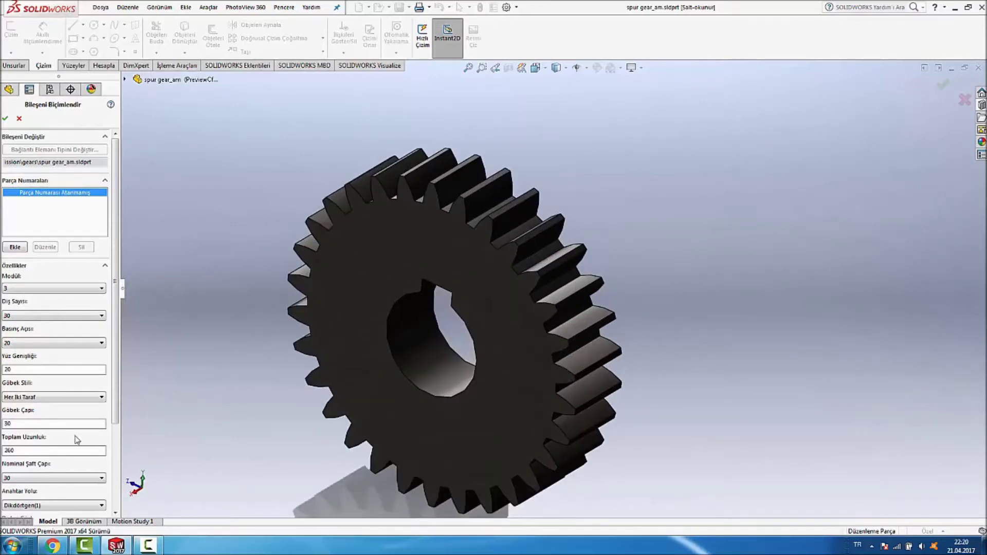
left_click(57, 479)
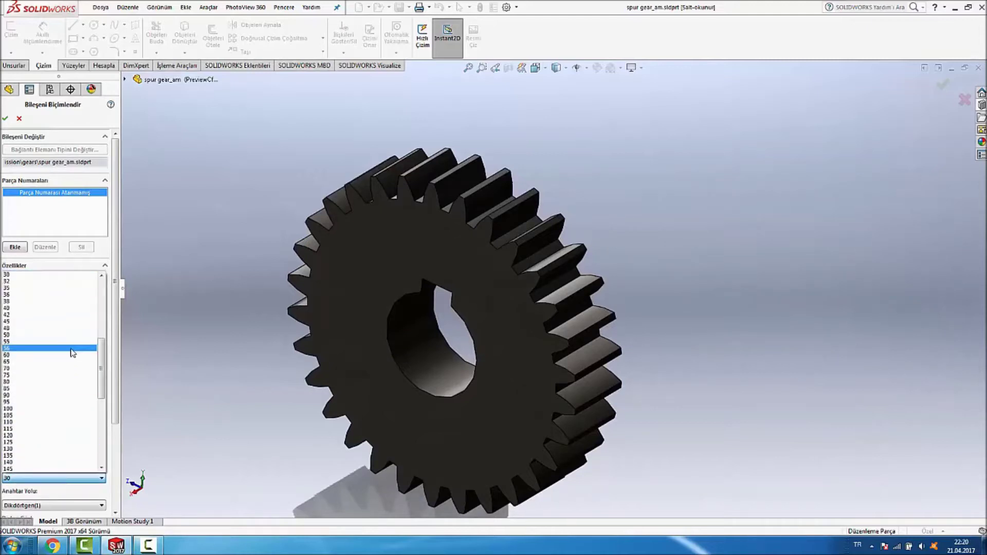
scroll(60, 308, "up", 3)
scroll(59, 307, "up", 4)
scroll(57, 306, "up", 2)
left_click(56, 275)
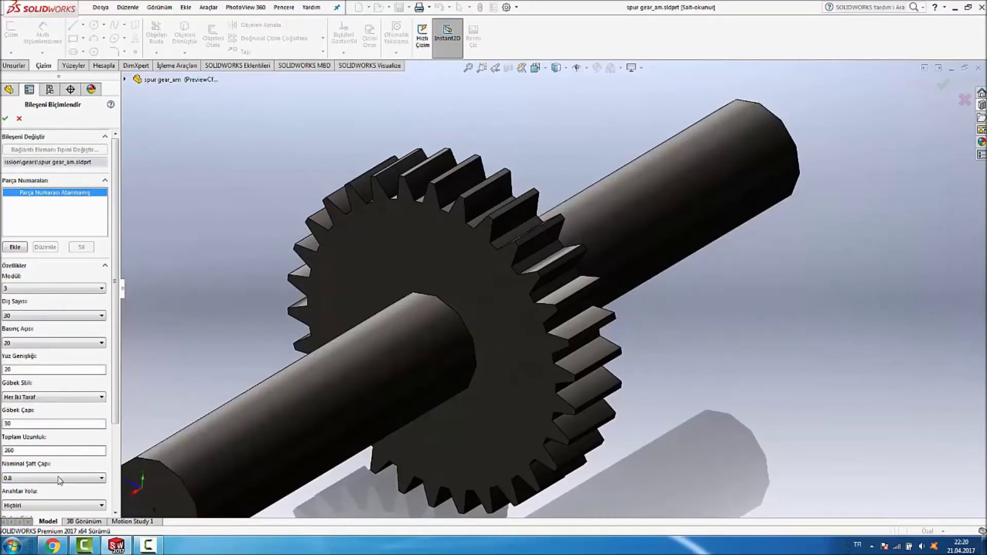
left_click(60, 479)
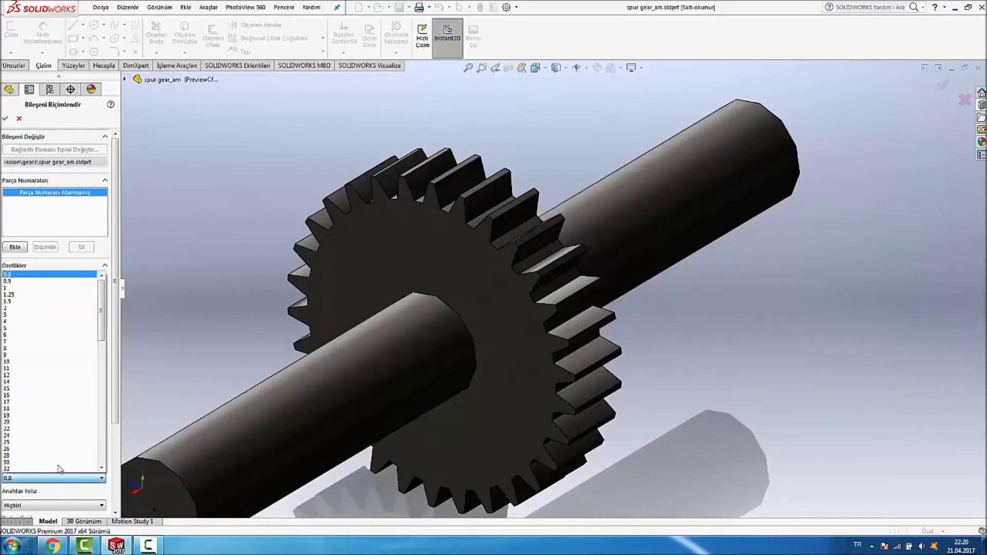
left_click(36, 361)
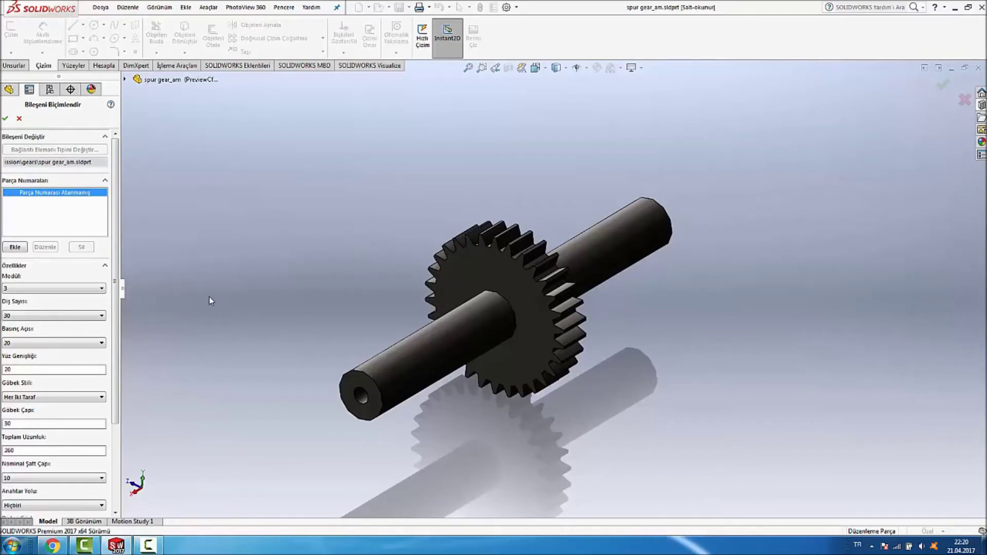
mouse_move(160, 161)
middle_mouse_down()
mouse_move(461, 183)
mouse_move(447, 185)
mouse_move(502, 155)
middle_mouse_up()
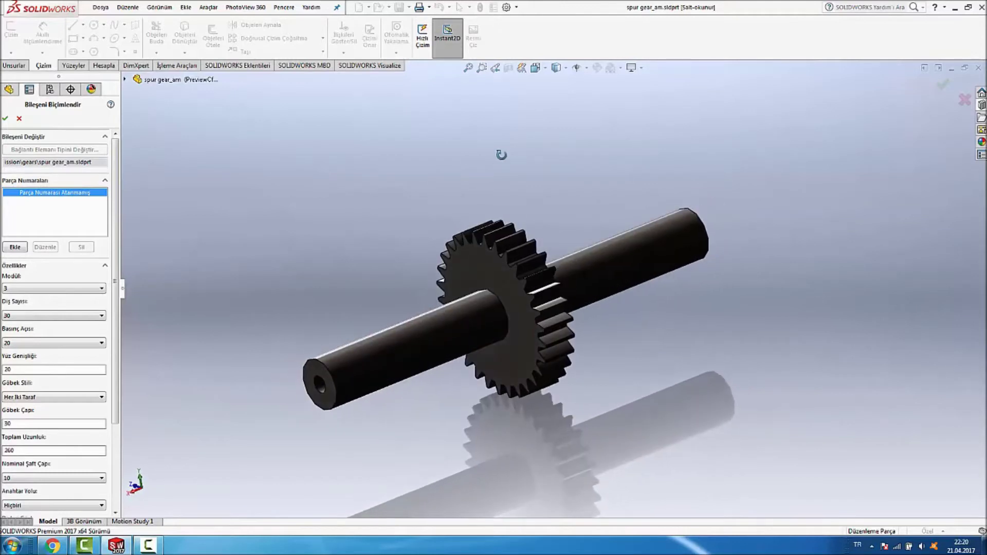
left_click(5, 119)
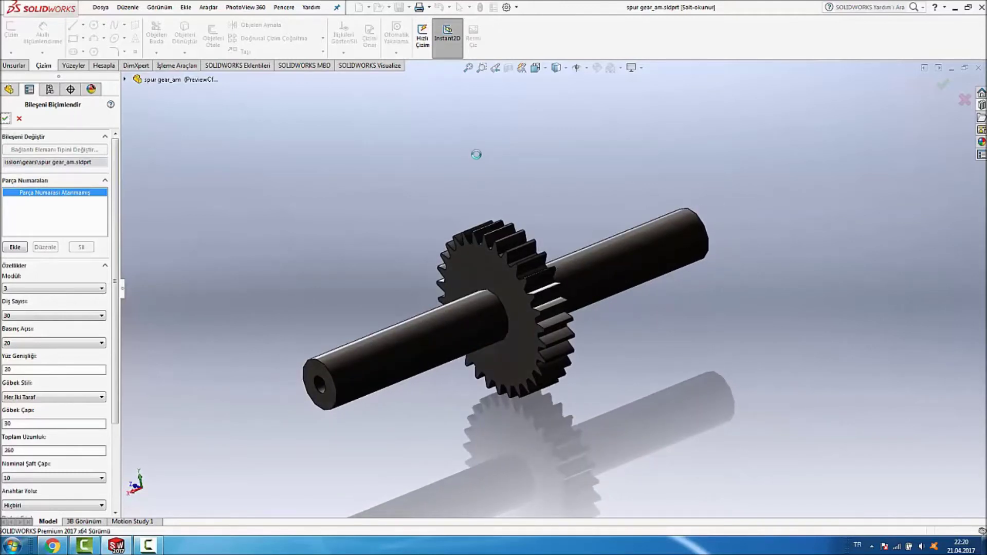
Start a sketch on the shaft's end face and view it Normal To.
mouse_move(356, 205)
middle_mouse_down()
mouse_move(403, 183)
mouse_move(392, 193)
middle_mouse_up()
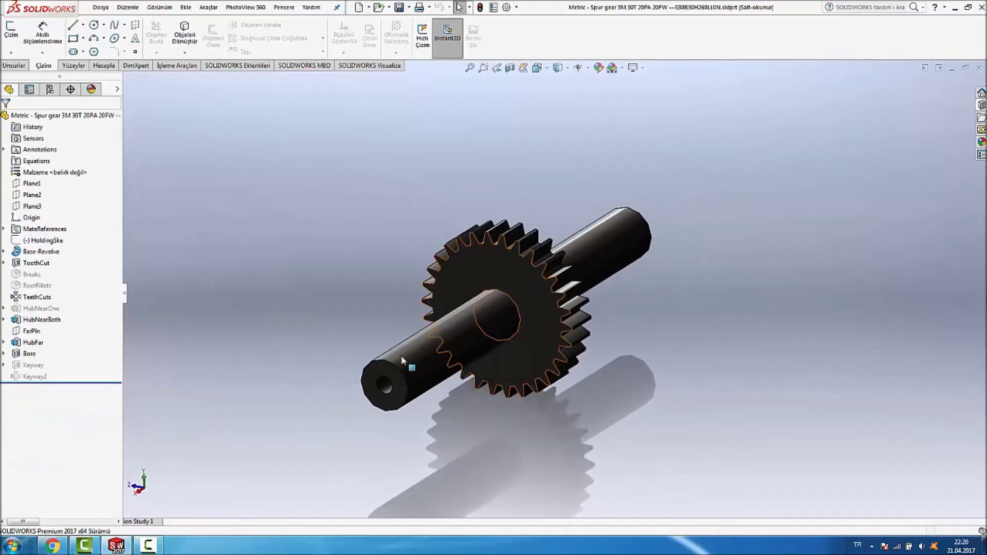
left_click(383, 365)
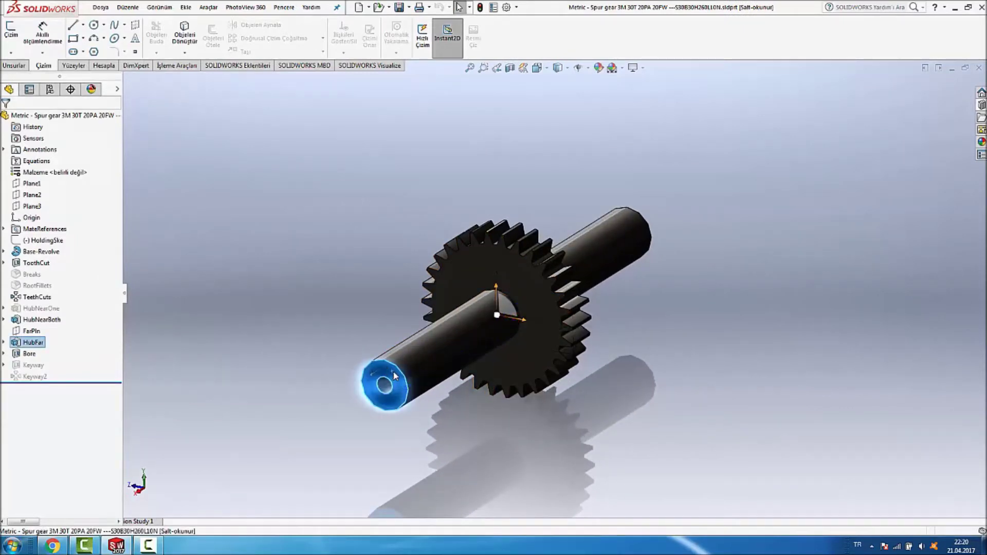
right_click(393, 375)
left_click(403, 326)
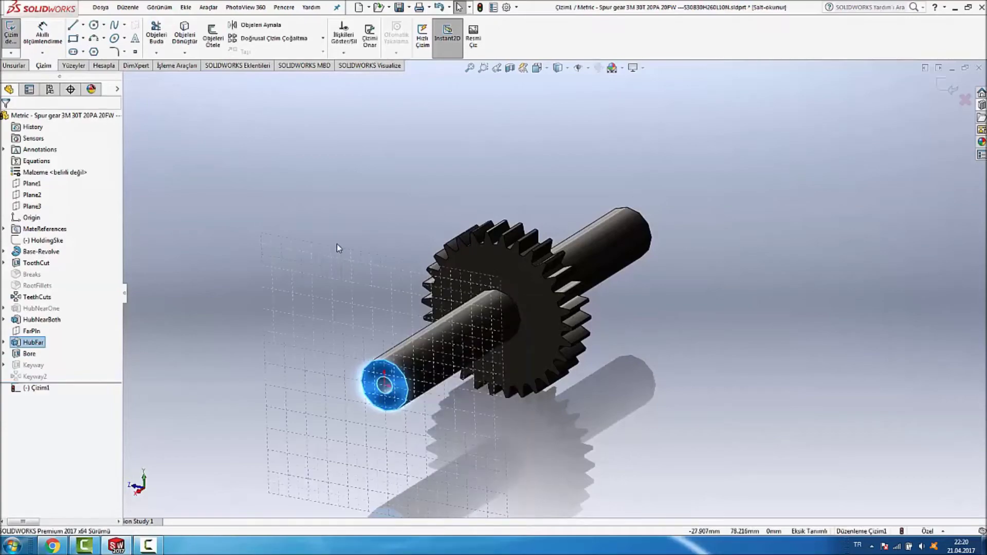
key("space")
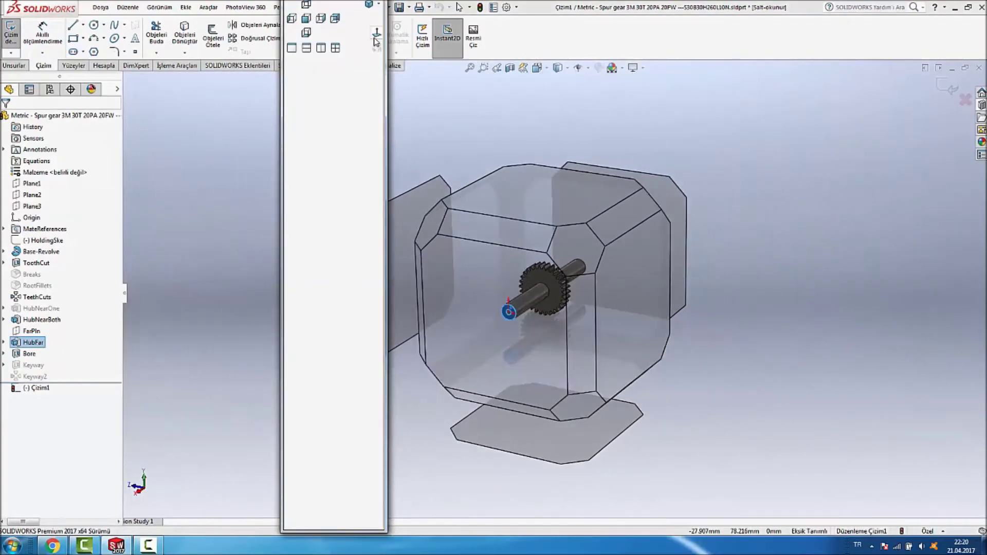
left_click(375, 38)
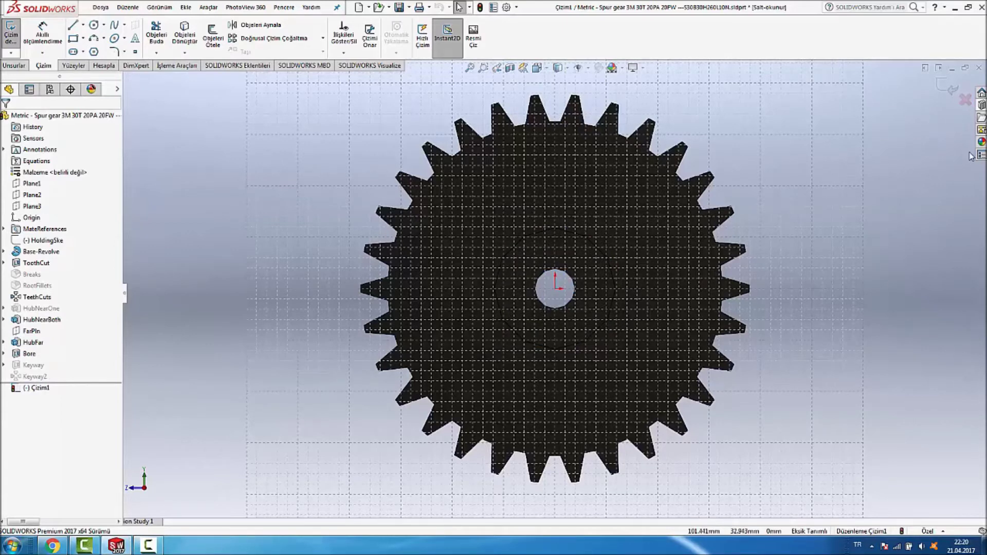
left_click(981, 142)
Browse the appearance categories and drop aluminum powdercoat onto the gear.
left_click(838, 96)
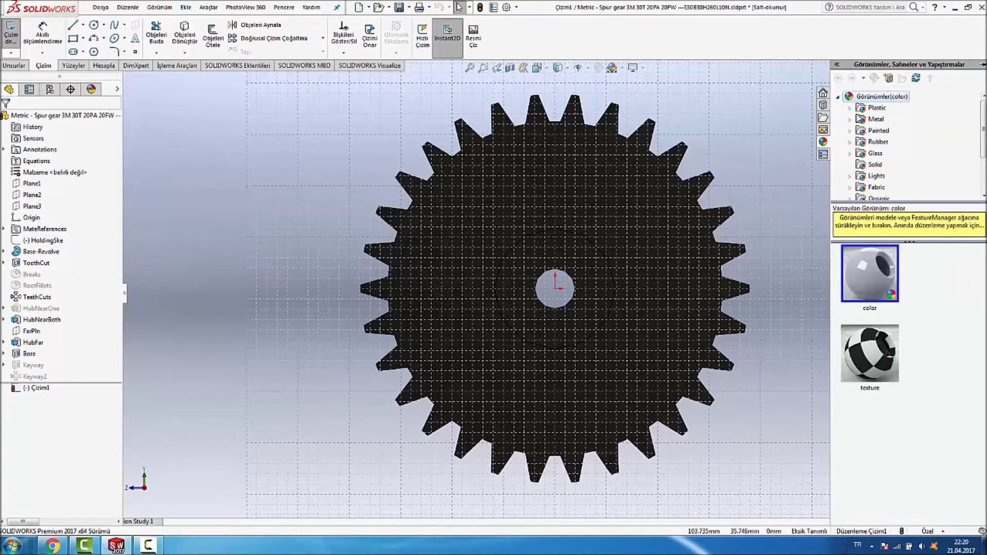
left_click(876, 108)
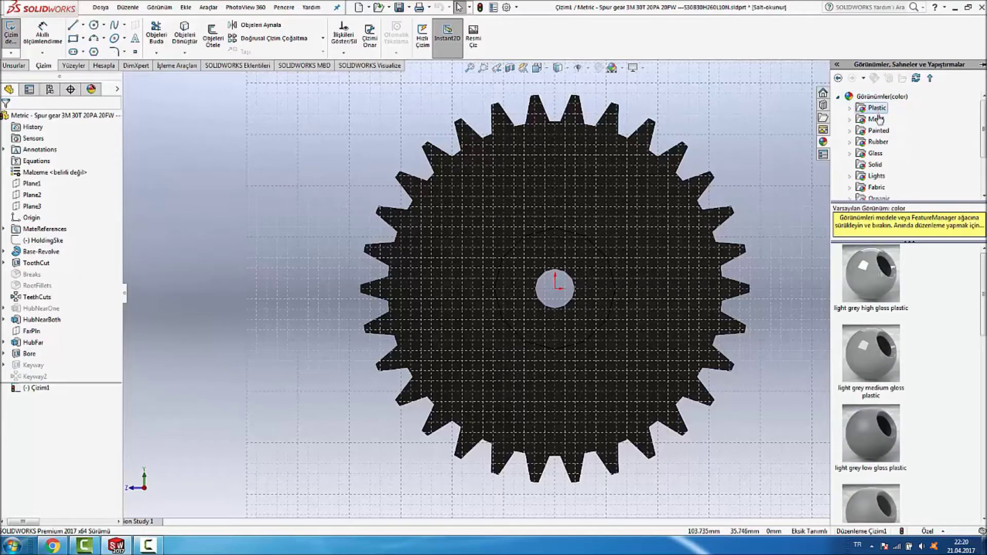
left_click(876, 120)
left_click(877, 132)
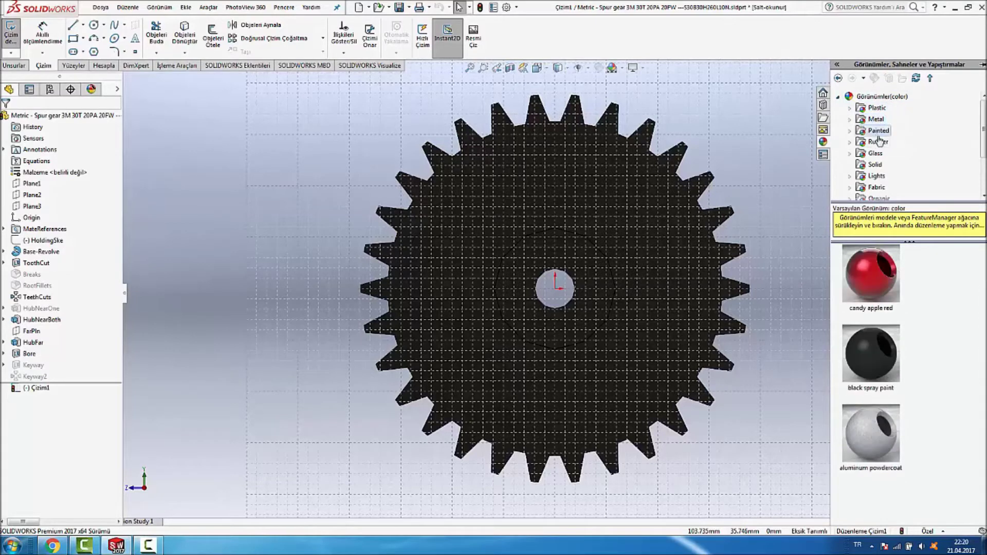
left_click_drag(880, 453, 668, 239)
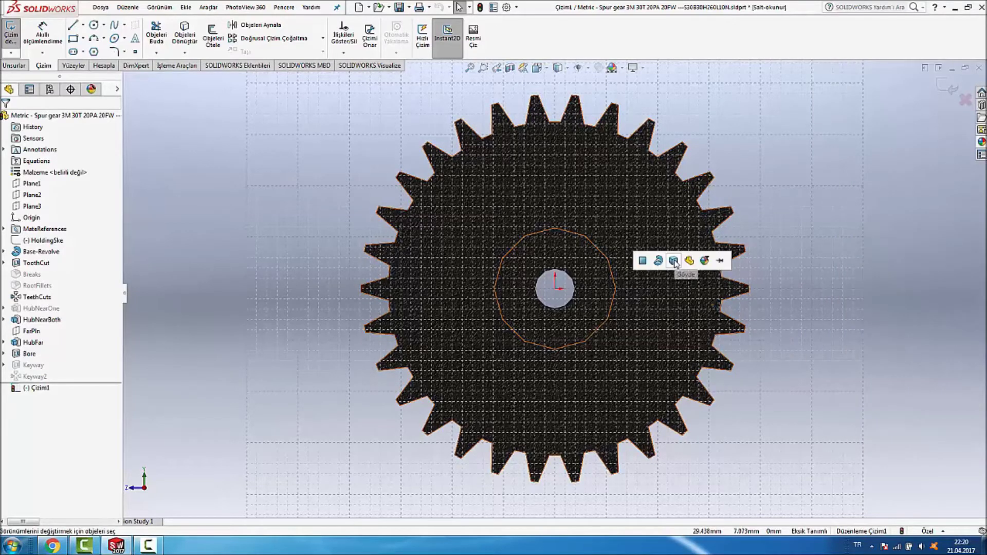
key("ctrl+7")
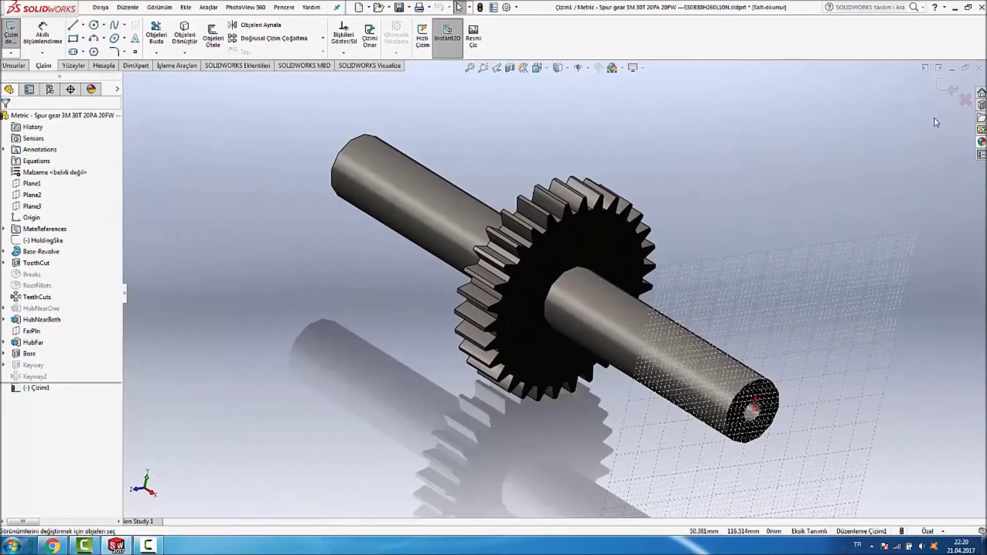
Apply white medium gloss plastic to the whole gear part.
left_click(982, 144)
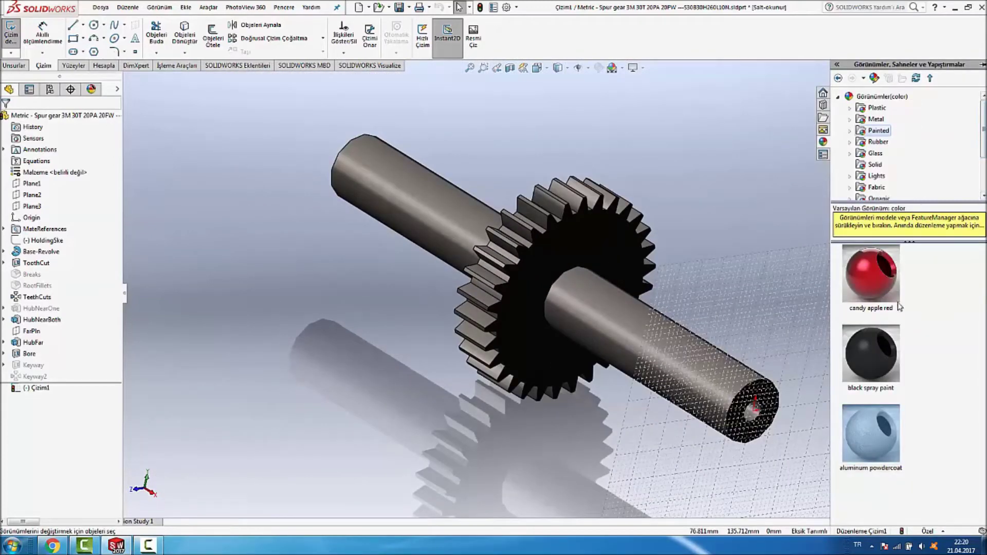
left_click(876, 120)
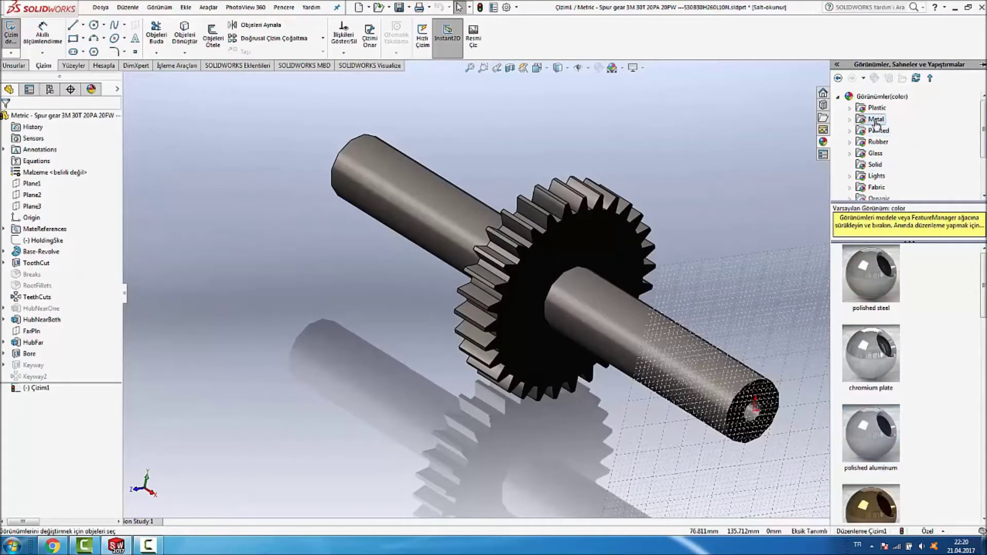
left_click(874, 108)
double_click(868, 108)
left_click(884, 131)
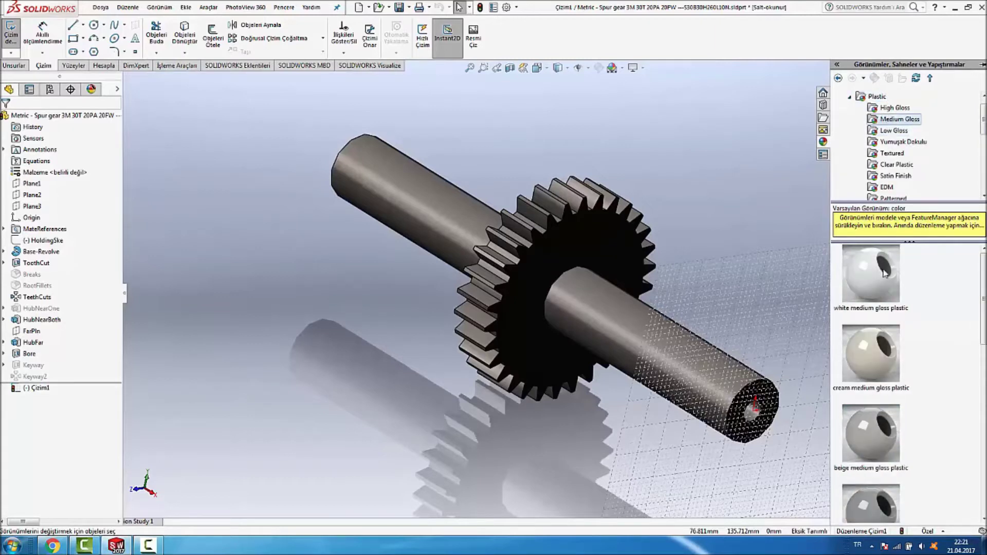
left_click_drag(884, 272, 619, 245)
left_click(636, 246)
middle_click_drag(636, 182, 785, 350)
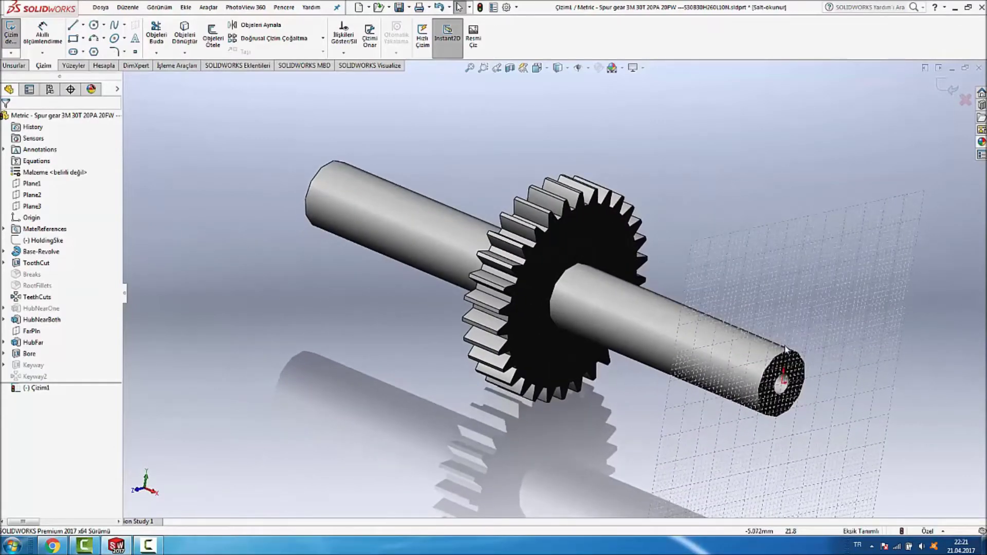
scroll(732, 207, "up", 5)
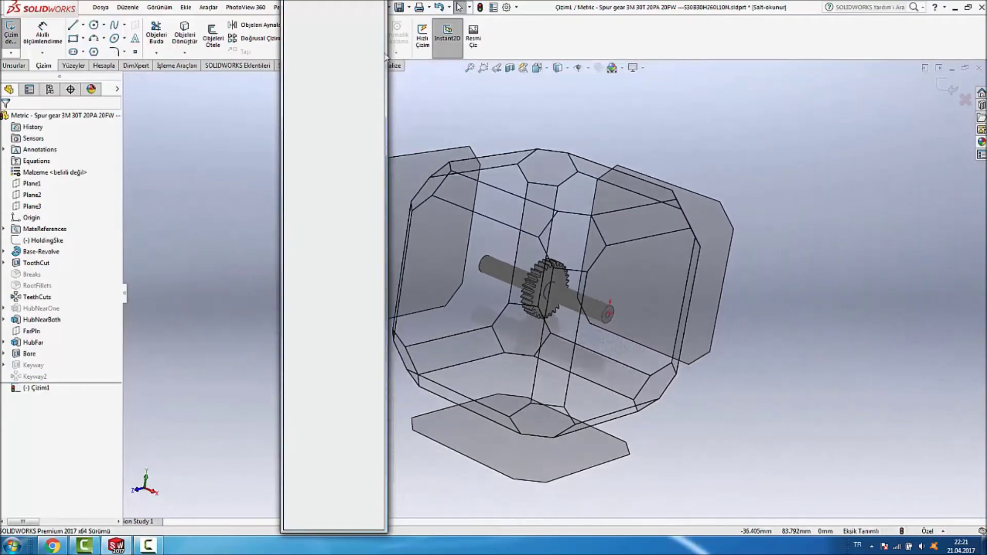
Draw a circle at the origin and dimension it to 10 mm diameter.
key("ctrl+8")
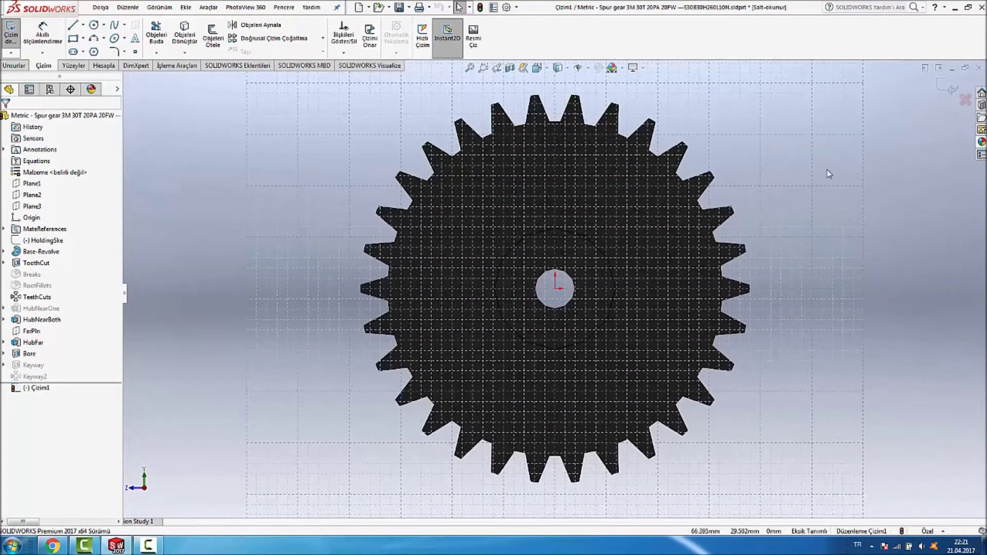
scroll(825, 170, "down", 2)
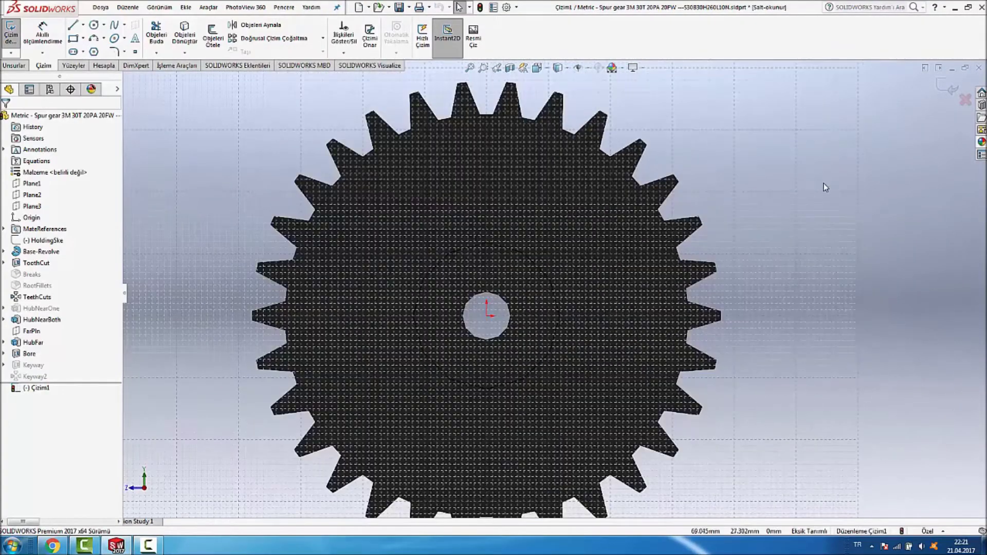
left_click(94, 25)
left_click(486, 315)
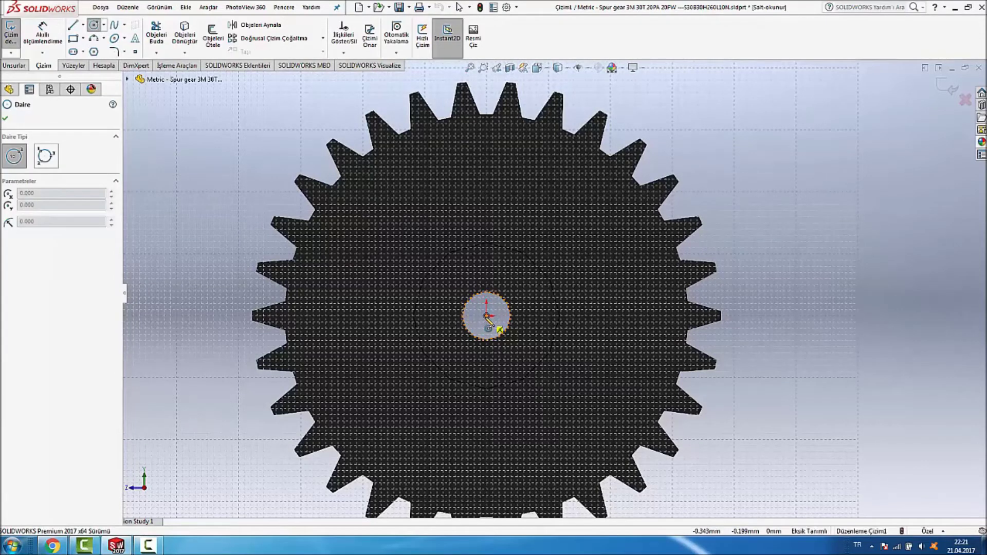
left_click(499, 328)
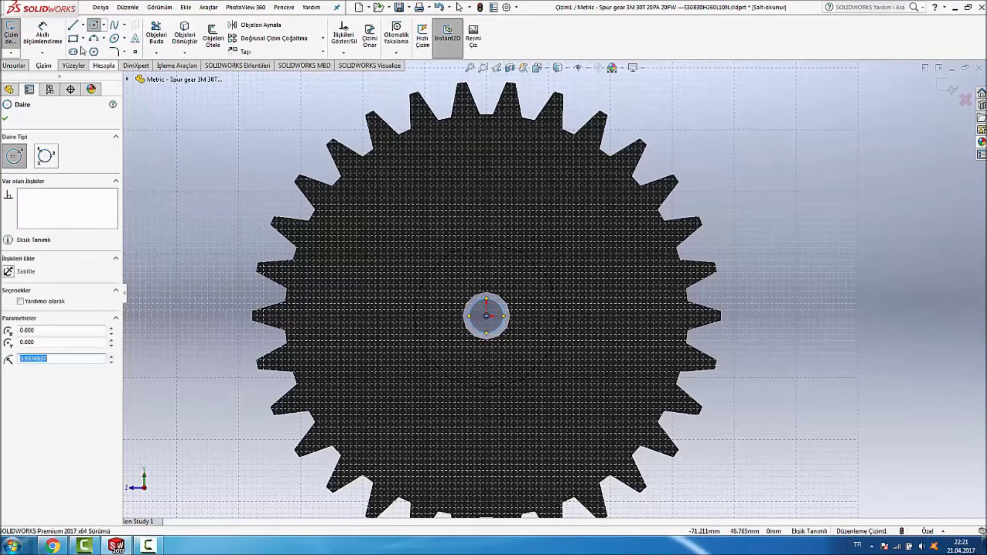
left_click(43, 32)
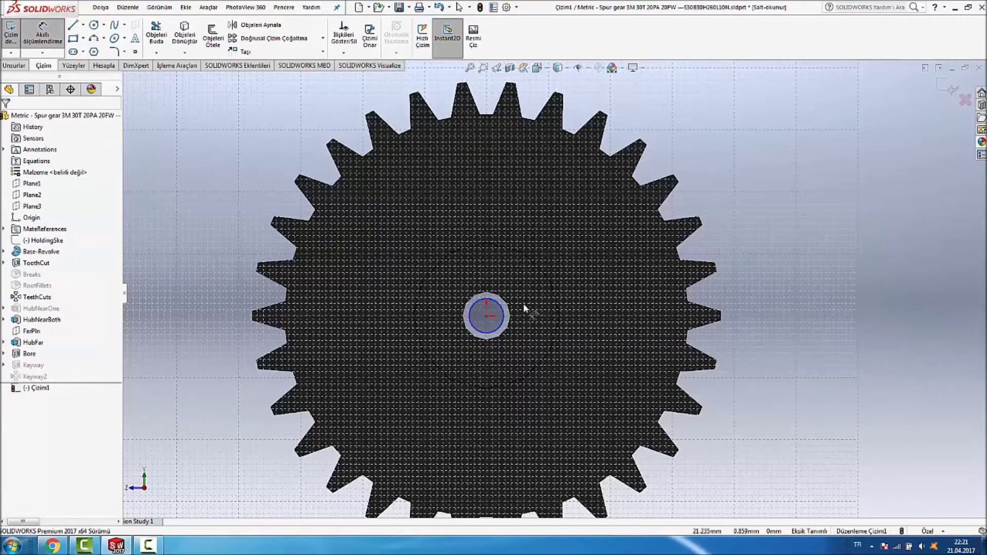
left_click(503, 311)
left_click(598, 311)
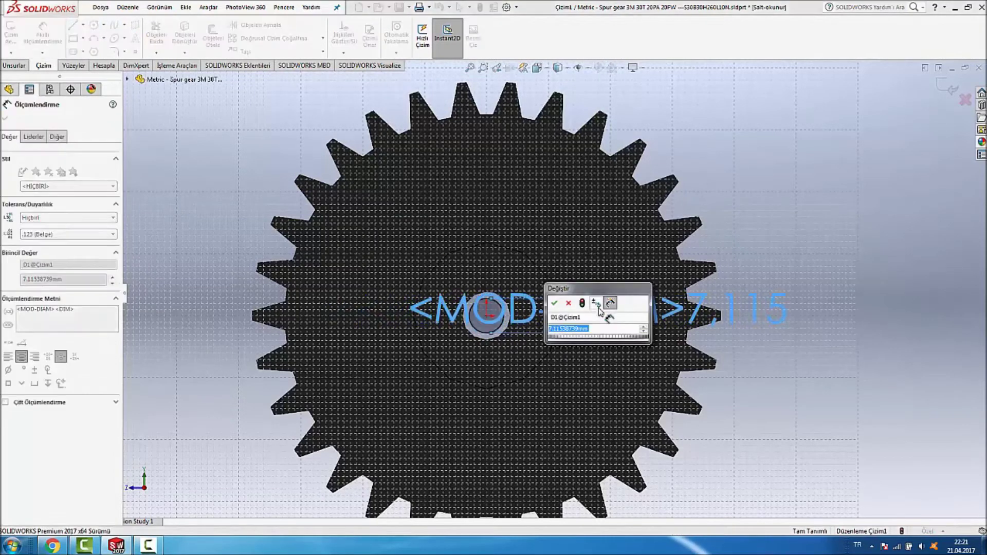
type("10")
key("Return")
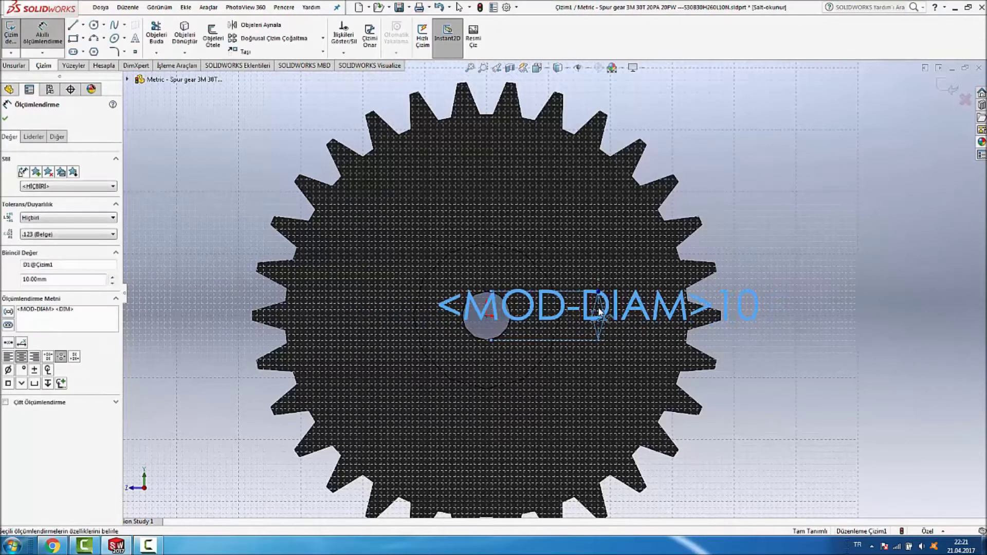
key("Escape")
left_click_drag(599, 311, 831, 267)
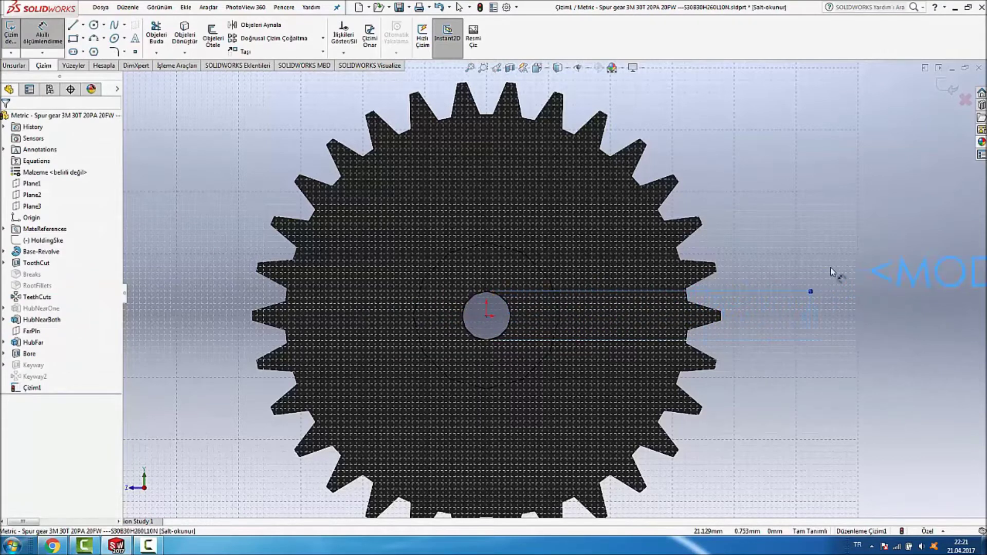
left_click(874, 193)
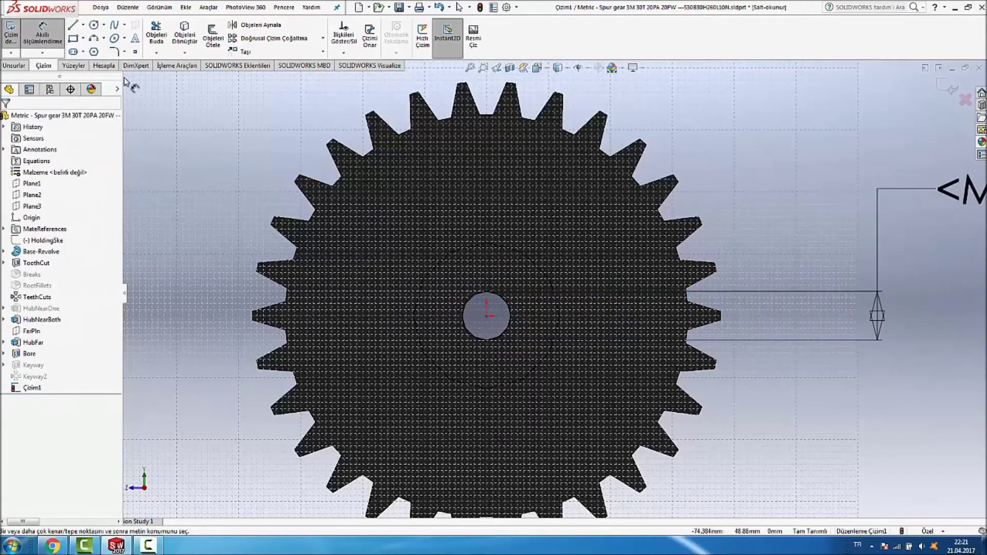
Sketch a larger concentric circle and a centerline running upward from the origin.
left_click(93, 25)
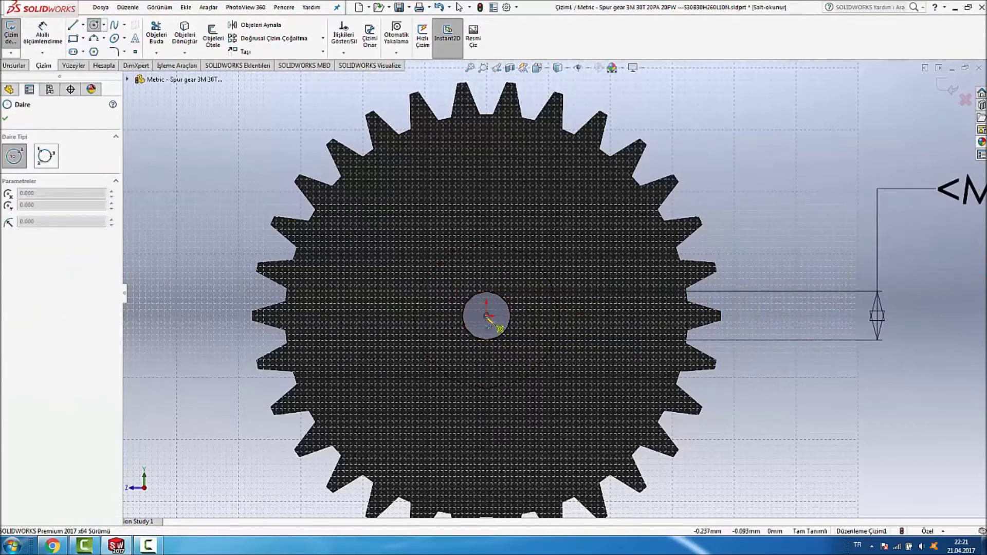
left_click(486, 316)
left_click(563, 245)
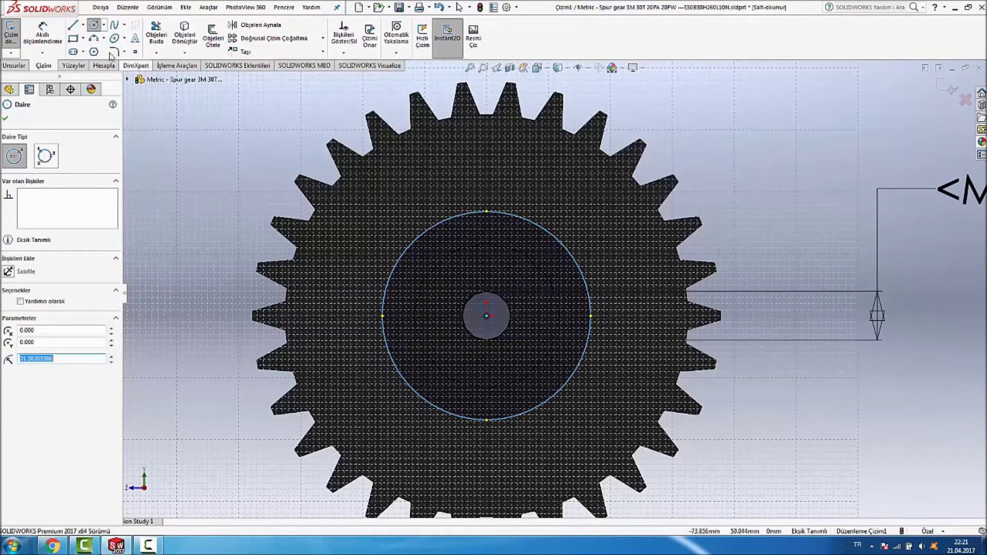
left_click(82, 26)
left_click(90, 47)
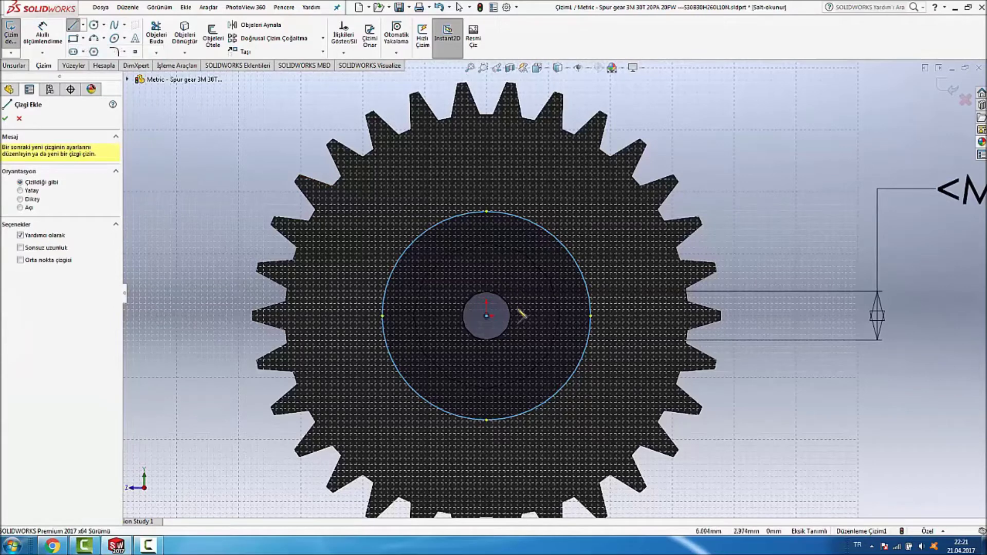
left_click(486, 315)
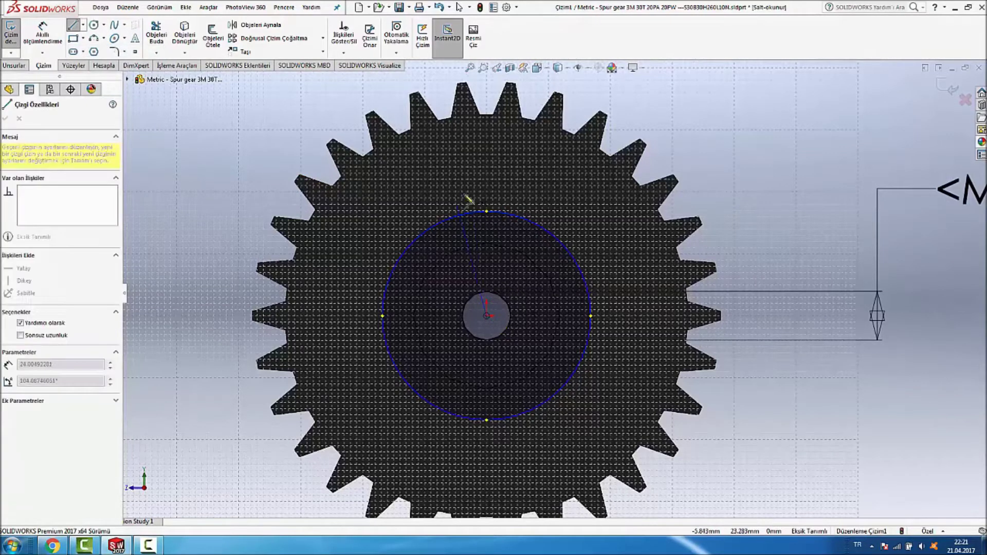
left_click(487, 177)
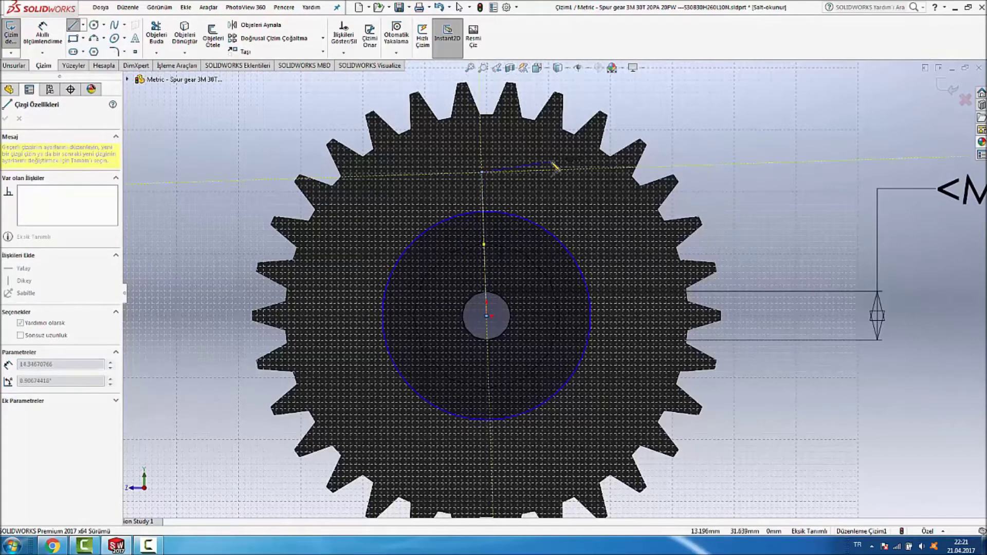
key("Escape")
key("f")
key("ctrl+7")
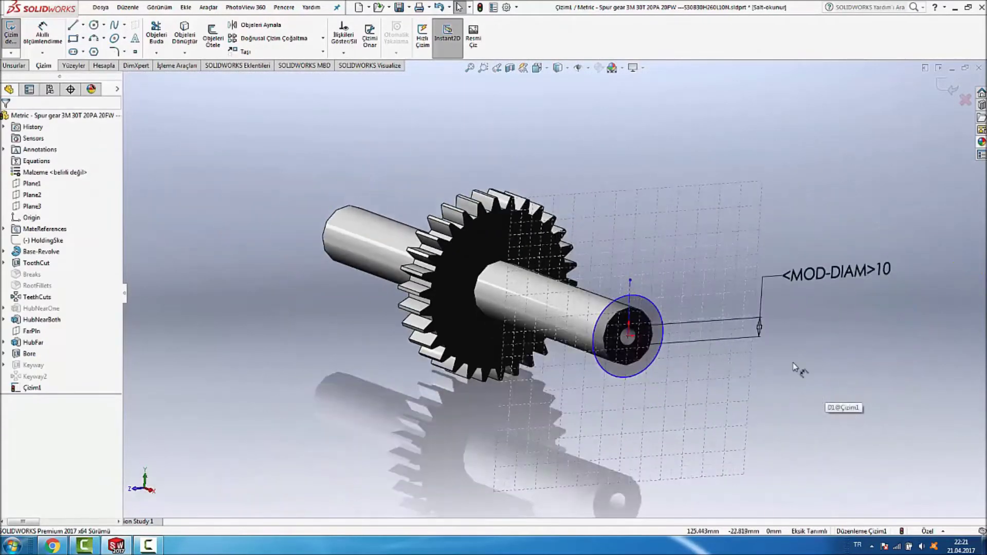
Add a Vertical relation to the construction centerline.
scroll(827, 366, "down", 2)
middle_click_drag(826, 365, 648, 330, "ctrl")
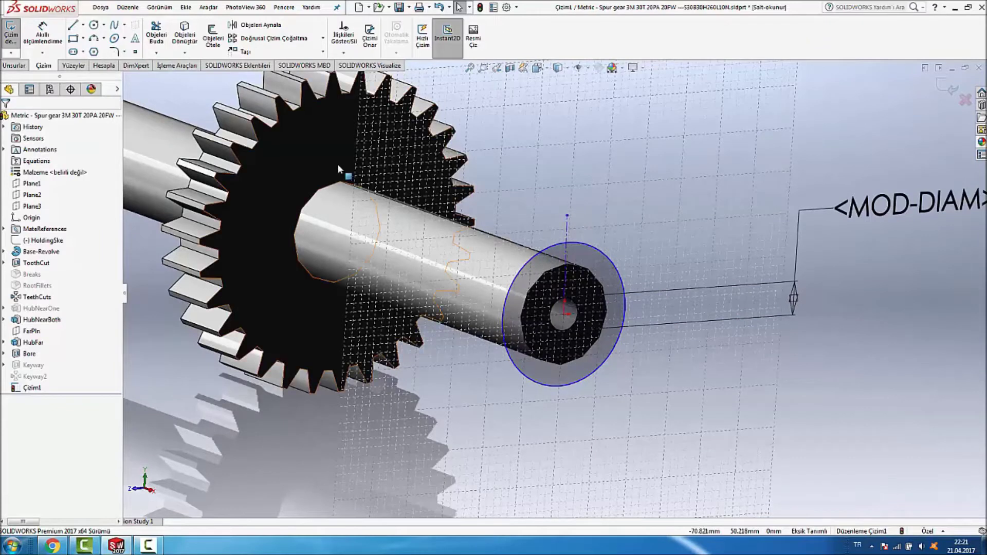
left_click(567, 229)
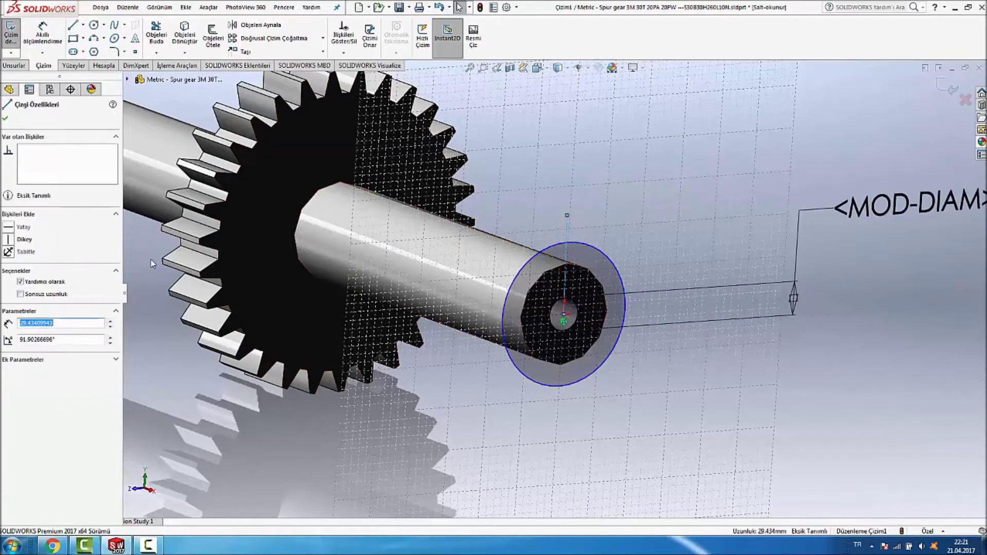
left_click(8, 240)
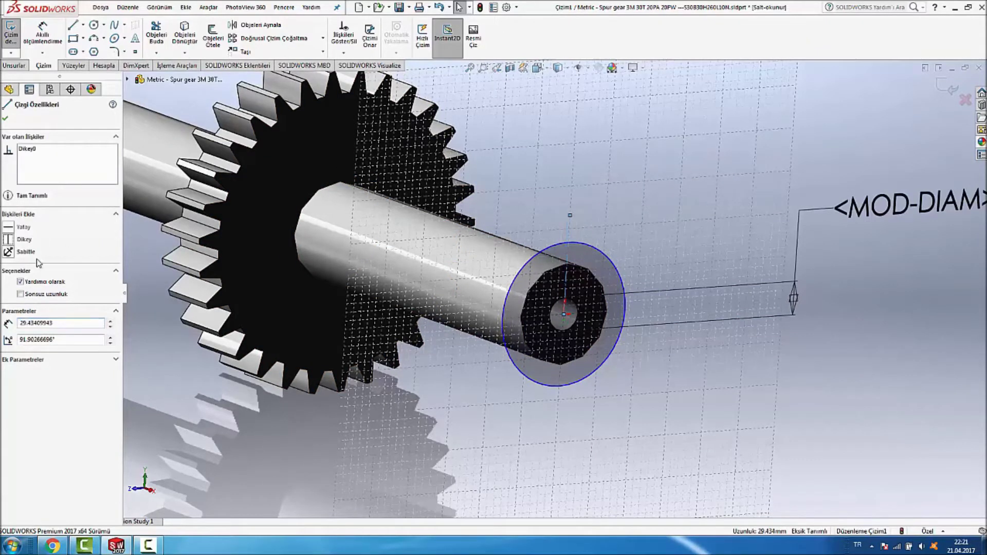
key("Escape")
Dimension the larger circle to 40 mm diameter, then edit it to 35.
scroll(619, 226, "down", 2)
left_click(42, 31)
left_click(614, 294)
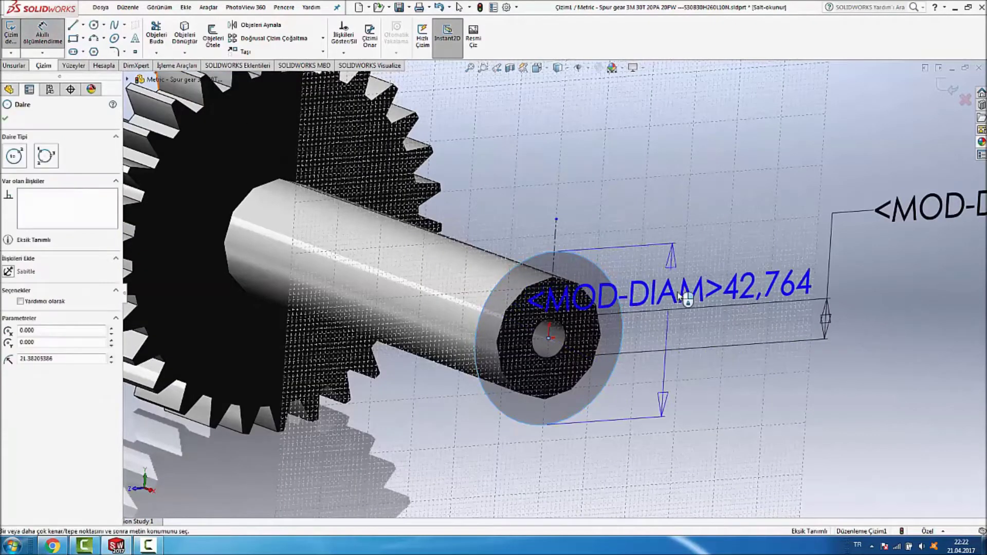
left_click(822, 399)
type("40")
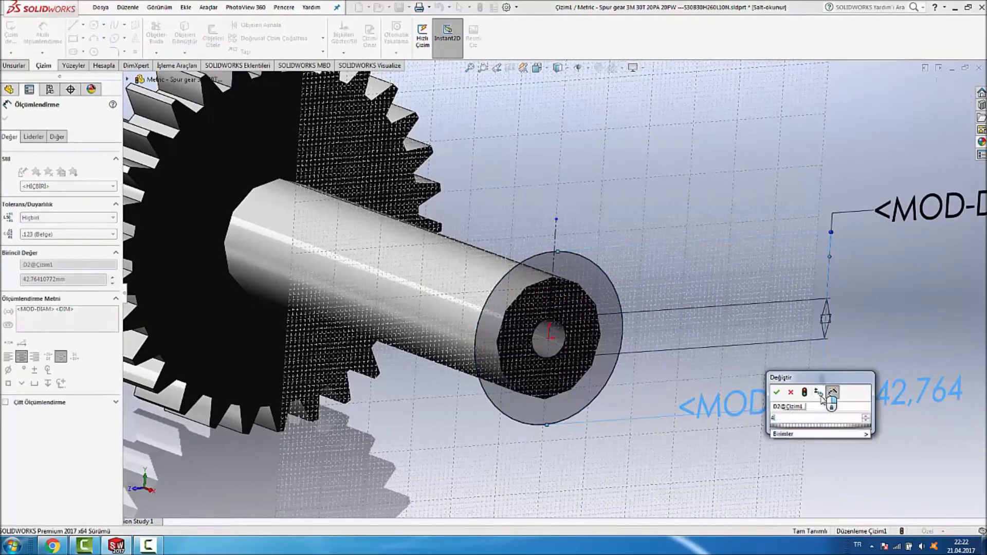
key("Return")
key("Escape")
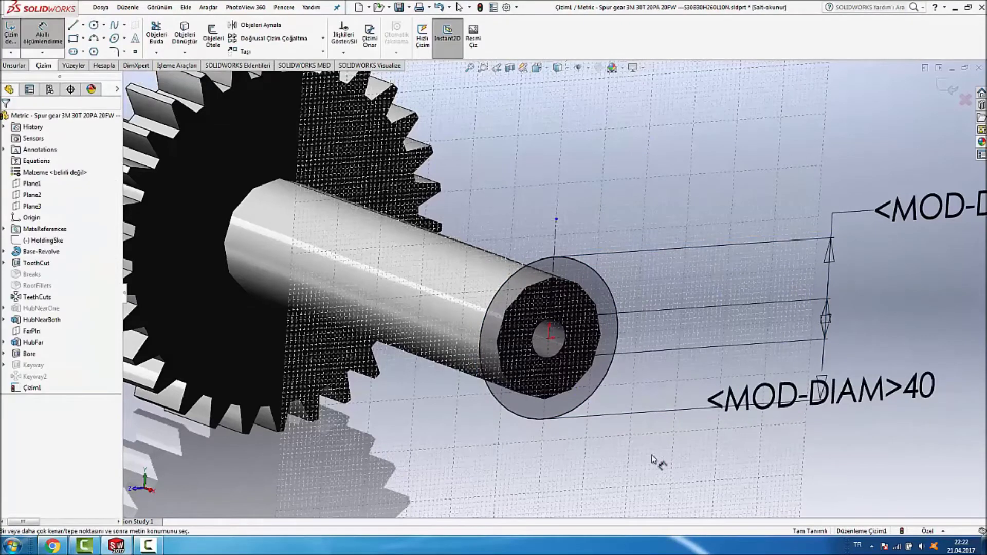
double_click(896, 393)
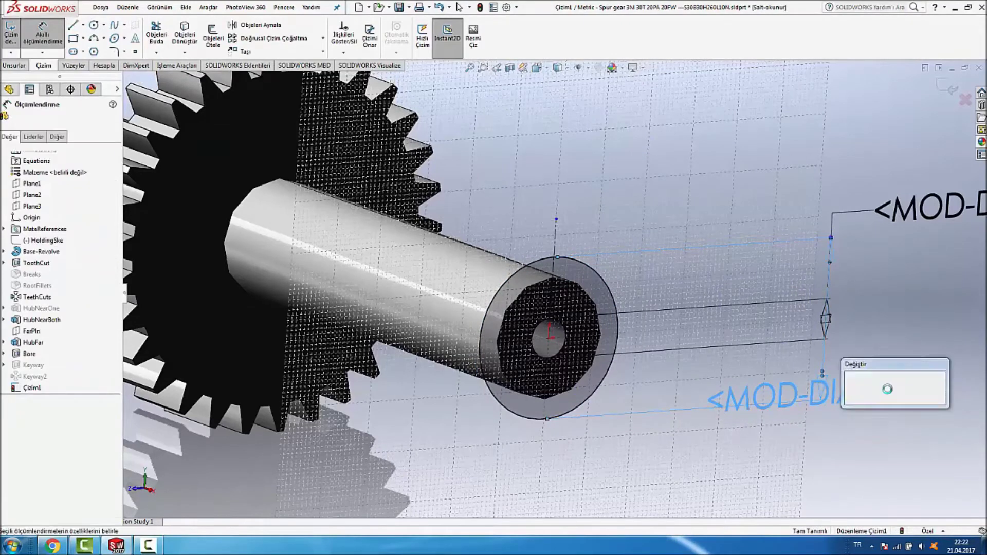
type("35")
key("Return")
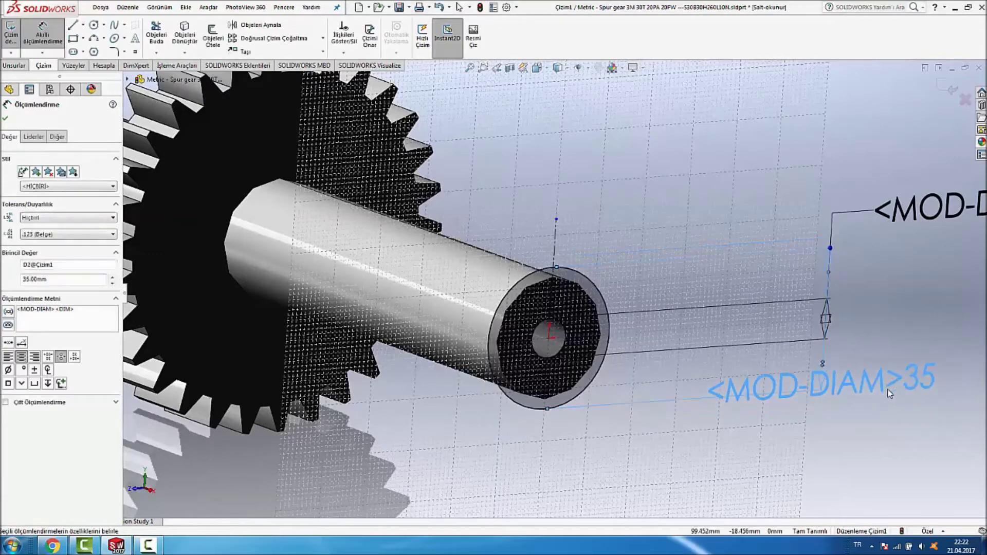
key("Escape")
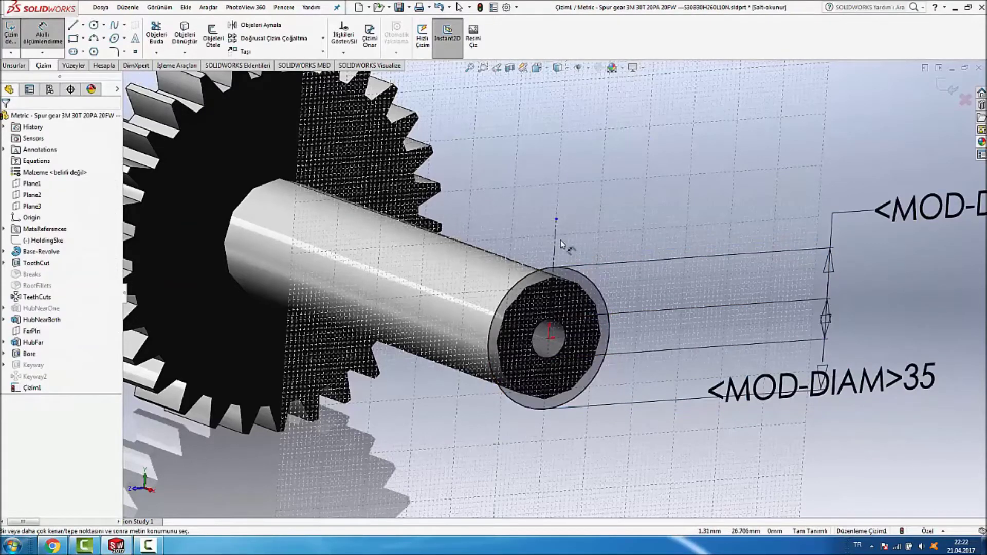
Dimension the centerline length to 25 mm.
left_click(554, 242)
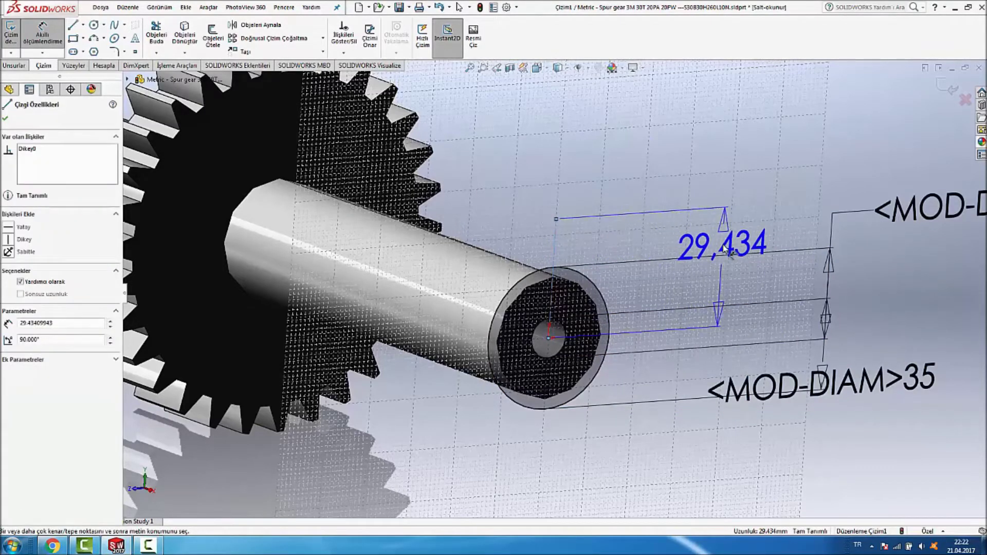
left_click(724, 249)
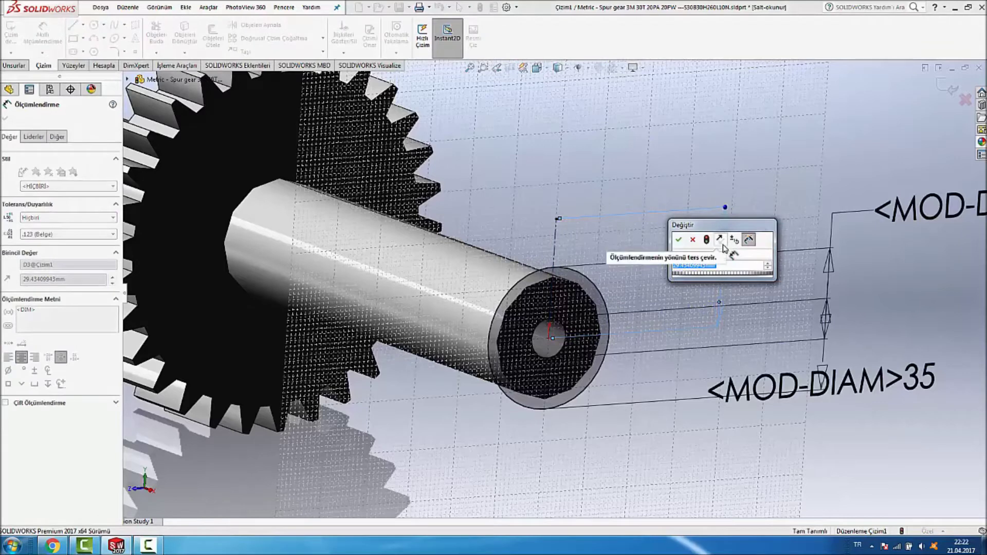
type("25")
key("Return")
left_click(508, 436)
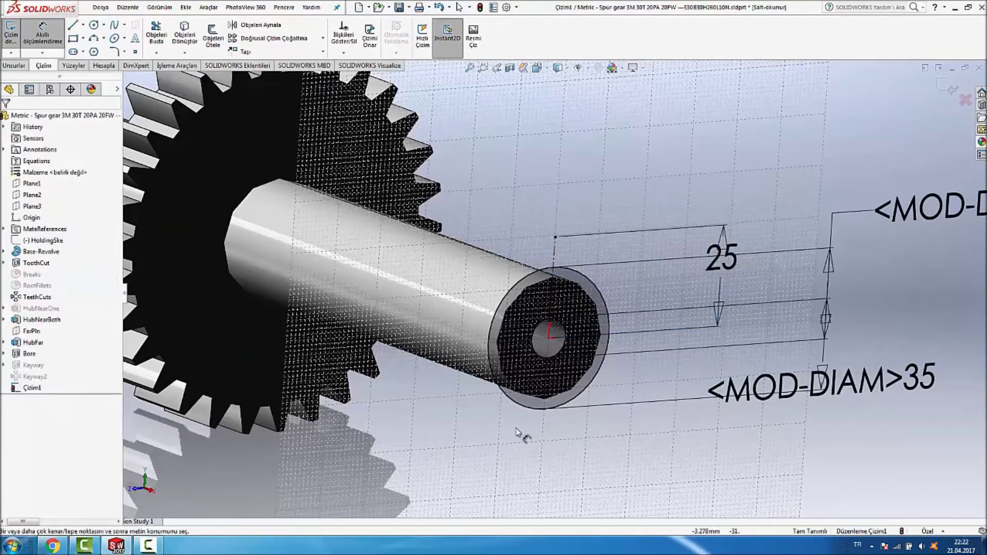
left_click(94, 25)
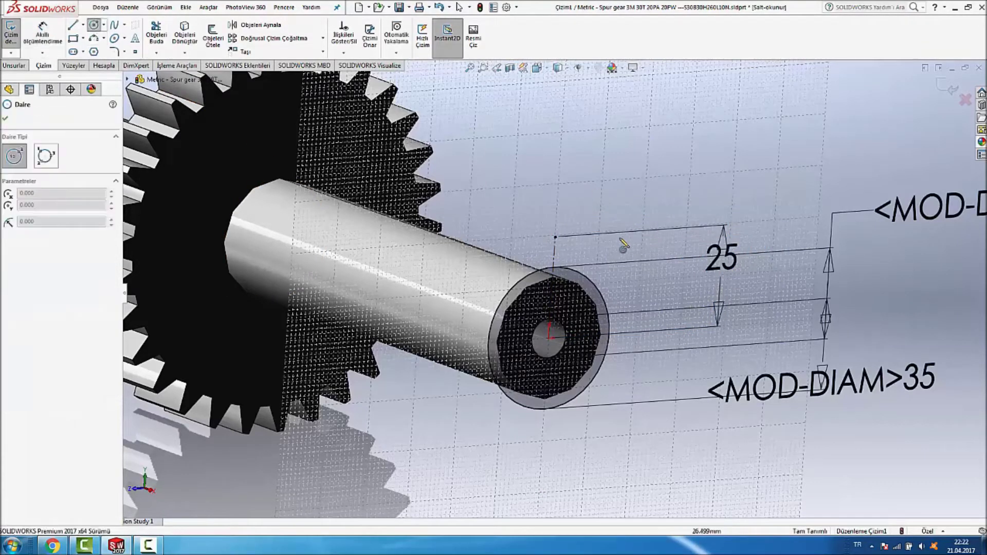
Draw a 25 mm diameter circle at the centerline's top end.
left_click(555, 238)
left_click(587, 201)
key("Escape")
left_click(44, 44)
left_click(588, 205)
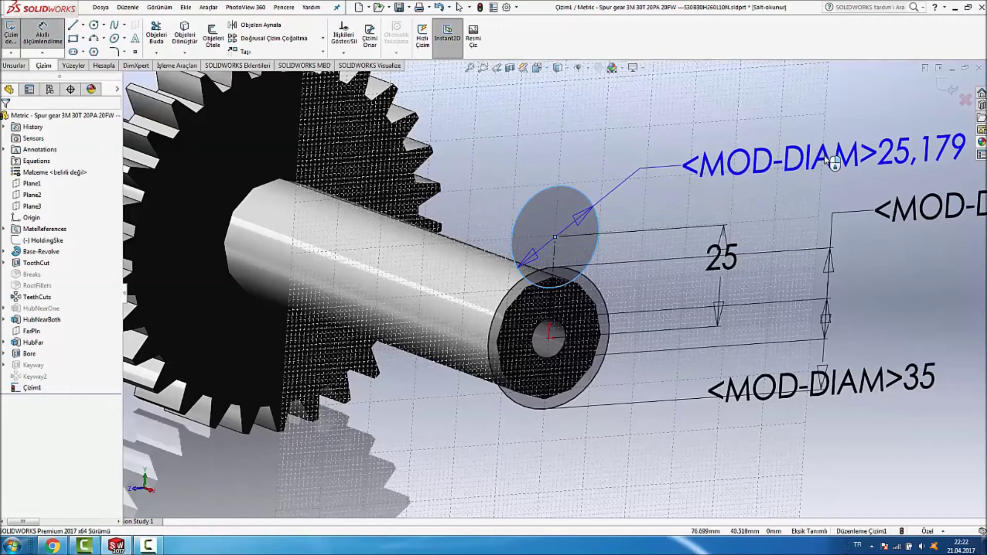
left_click(825, 159)
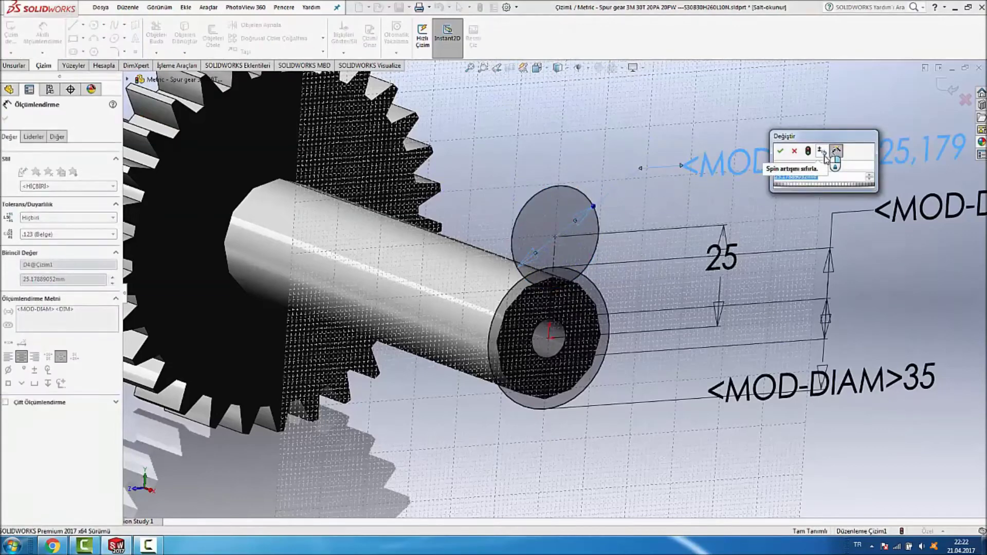
type("25")
key("Return")
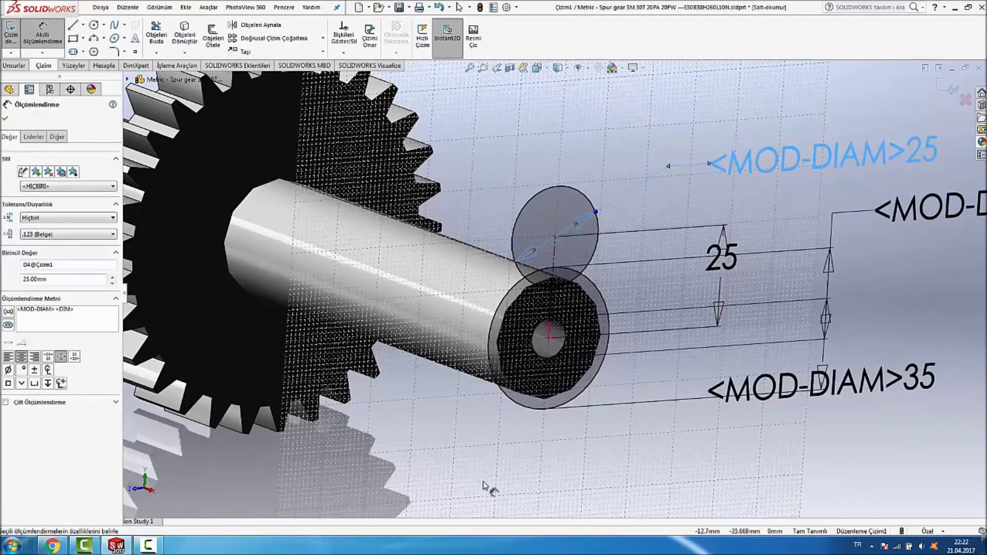
left_click(446, 458)
key("Escape")
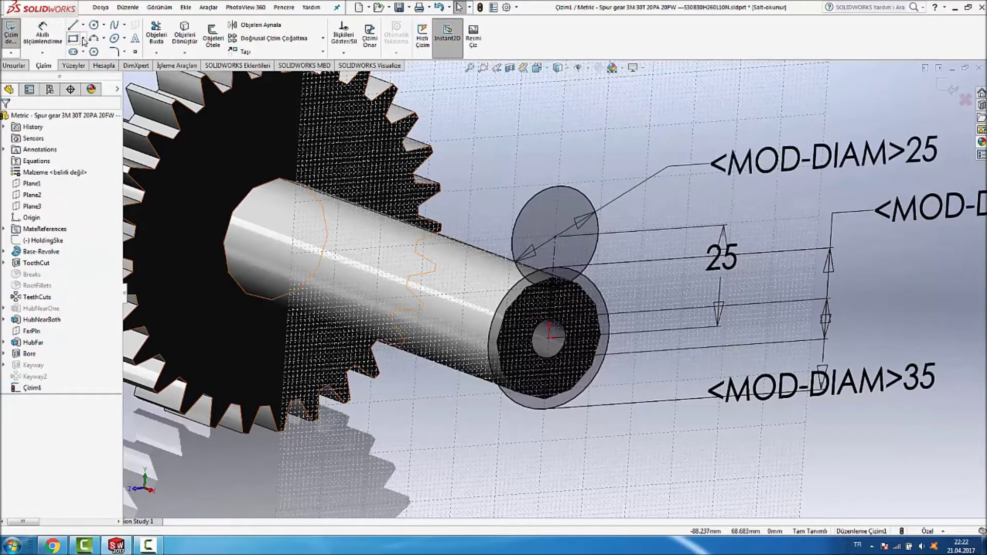
Draw two lines, one on each side of the circles.
left_click(75, 27)
left_click(507, 159)
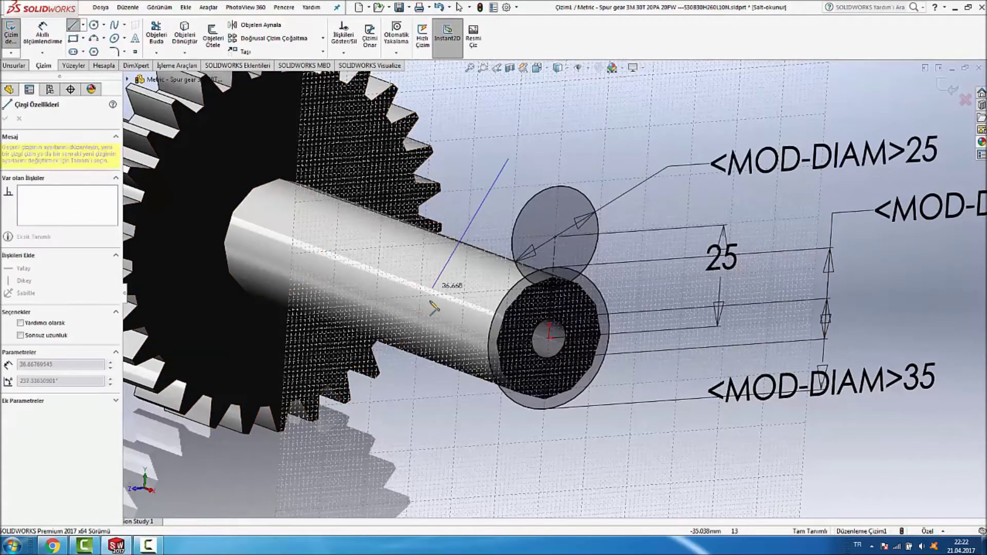
left_click(424, 347)
key("Escape")
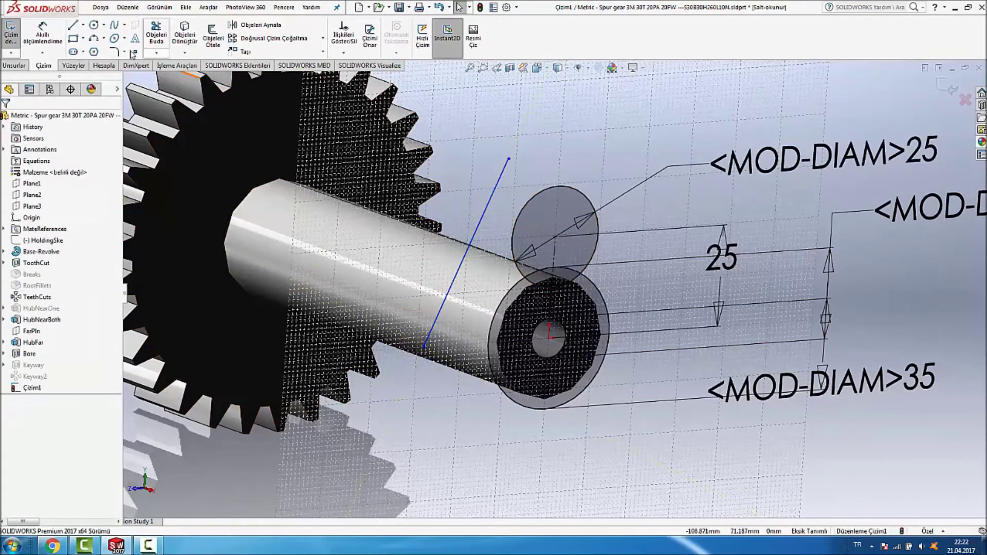
left_click(74, 27)
left_click(591, 159)
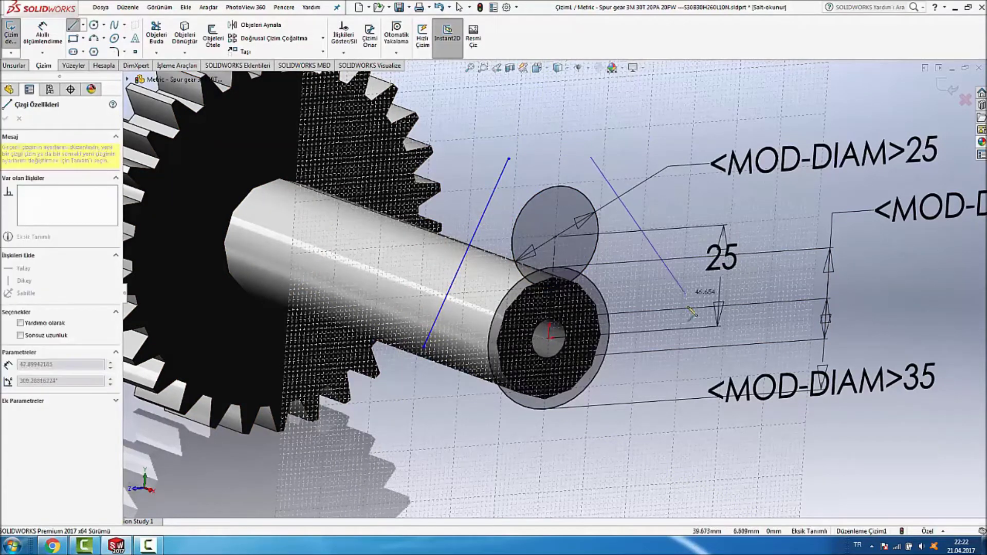
left_click(690, 352)
key("Escape")
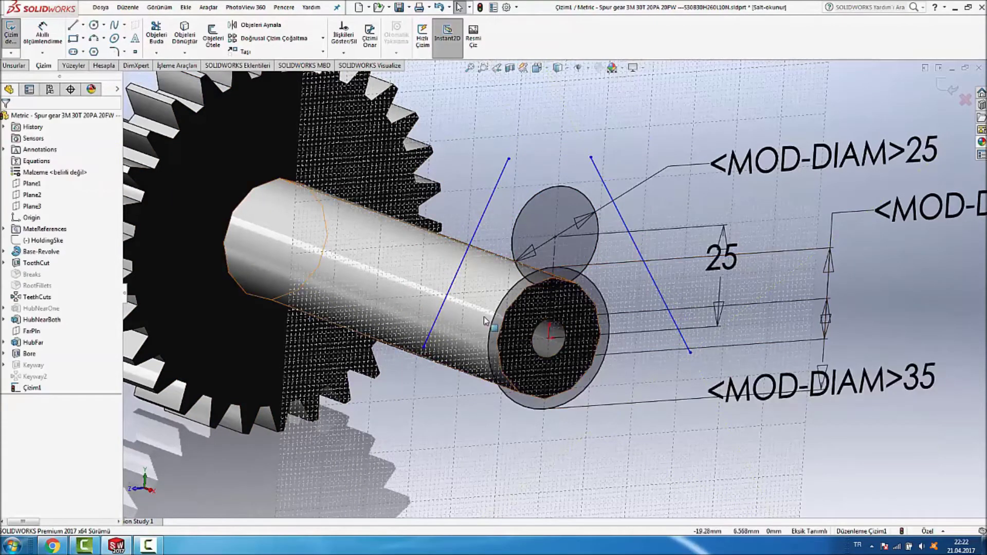
Make the left line tangent to both the small and large circles.
left_click(491, 196)
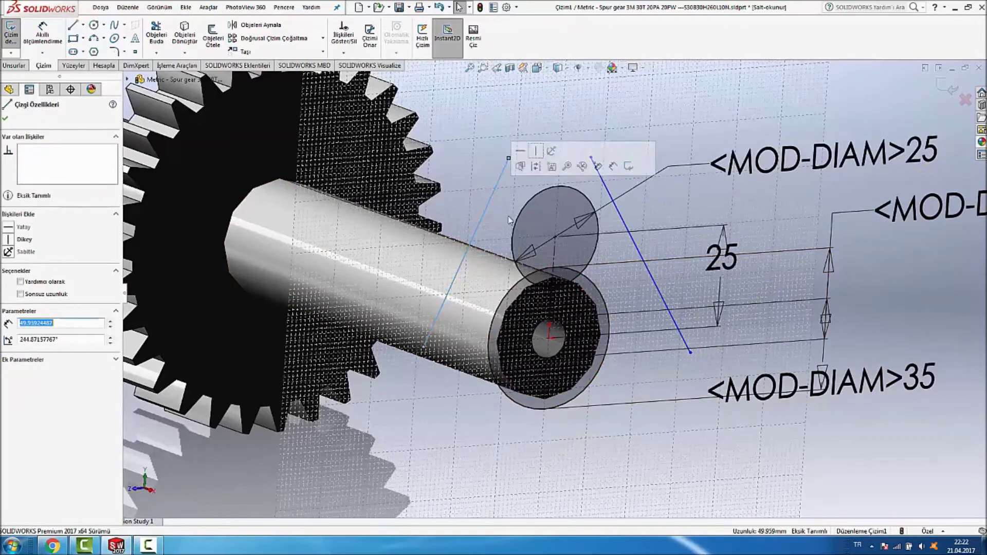
left_click(521, 213, "ctrl")
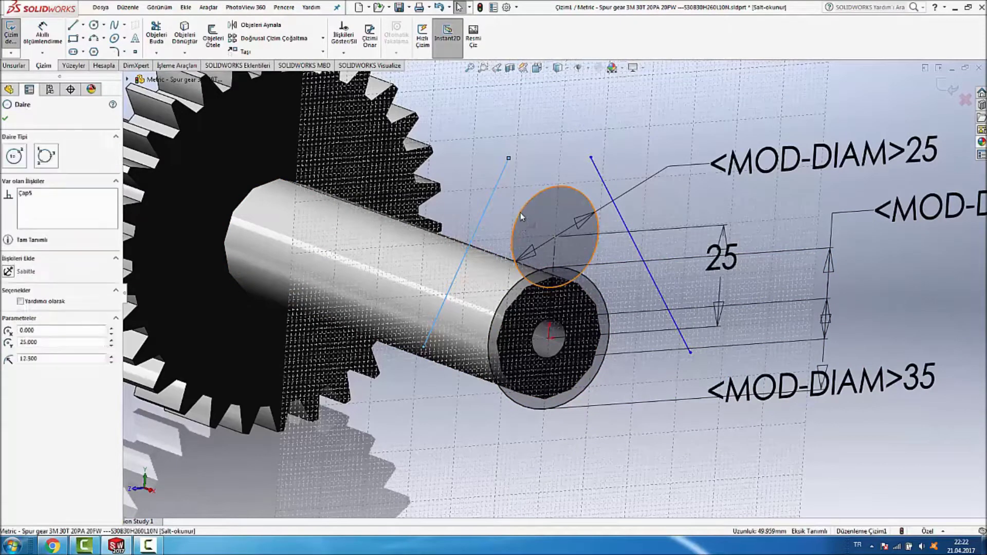
left_click(12, 288)
left_click(369, 447)
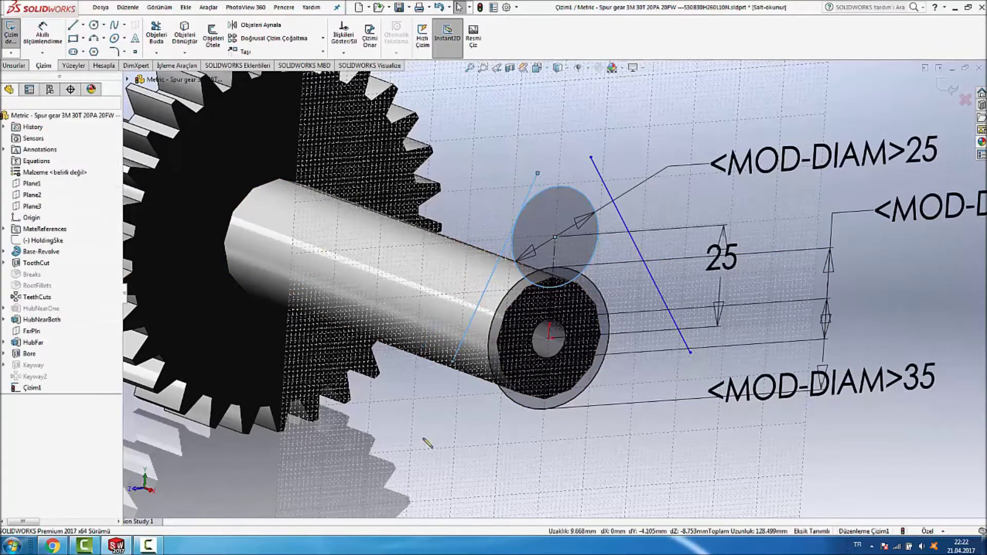
left_click(466, 353)
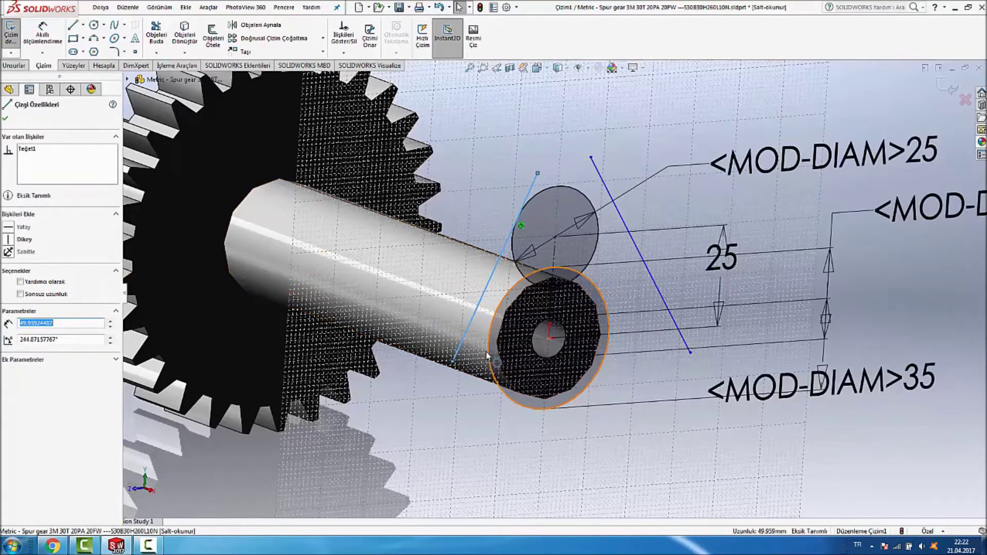
left_click(494, 362, "ctrl")
left_click(11, 288)
key("Escape")
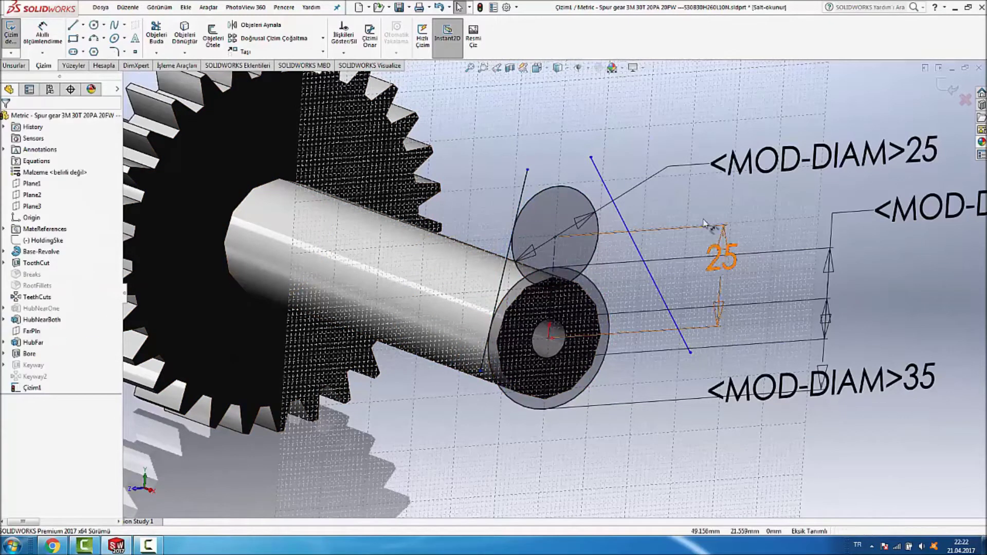
Make the right line tangent to both the small and large circles.
left_click(605, 188)
left_click(587, 195, "ctrl")
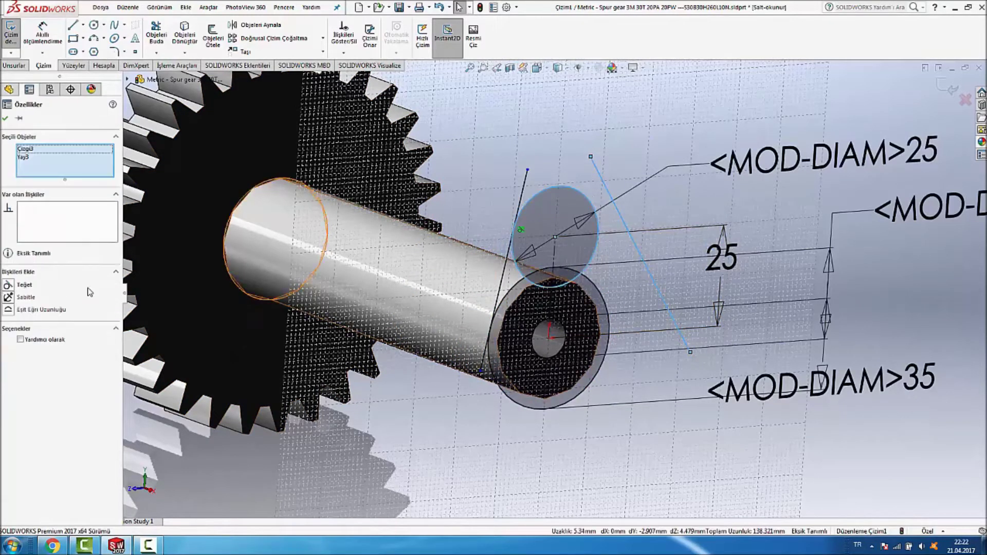
left_click(8, 284)
key("Escape")
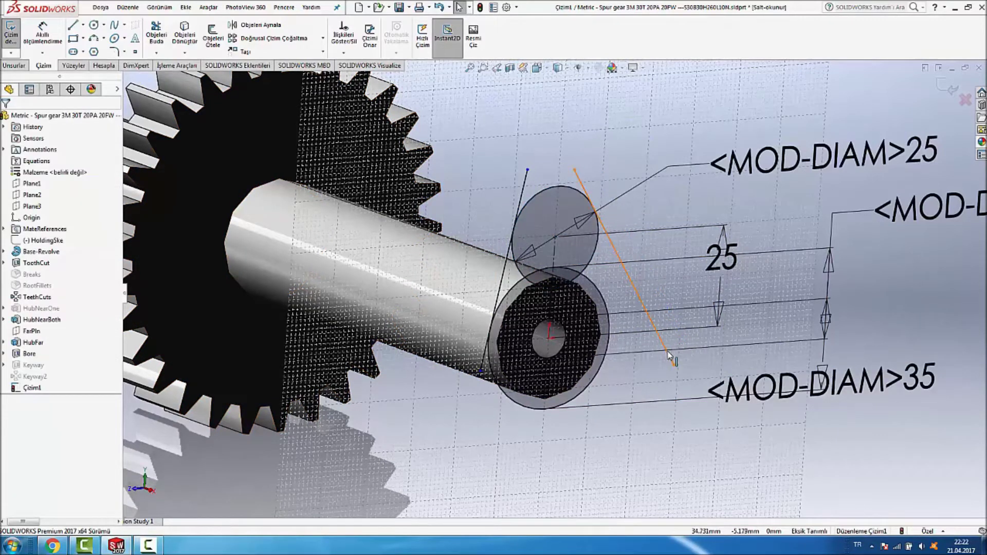
left_click(596, 365)
left_click(8, 285)
left_click(156, 32)
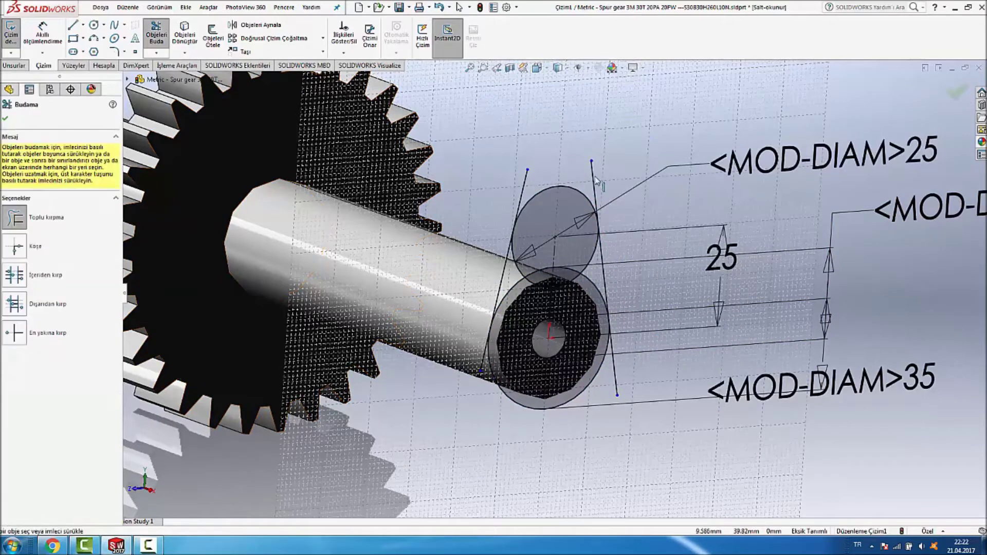
Power-trim the inner circle arcs, lower line ends and small circle outline, then close Trim.
scroll(576, 257, "down", 2)
scroll(575, 257, "down", 2)
left_click_drag(504, 266, 487, 322)
mouse_move(566, 269)
left_mouse_down()
mouse_move(581, 264)
mouse_move(619, 308)
left_mouse_up()
left_click_drag(404, 443, 410, 454)
left_click_drag(622, 510, 666, 465)
scroll(669, 426, "up", 3)
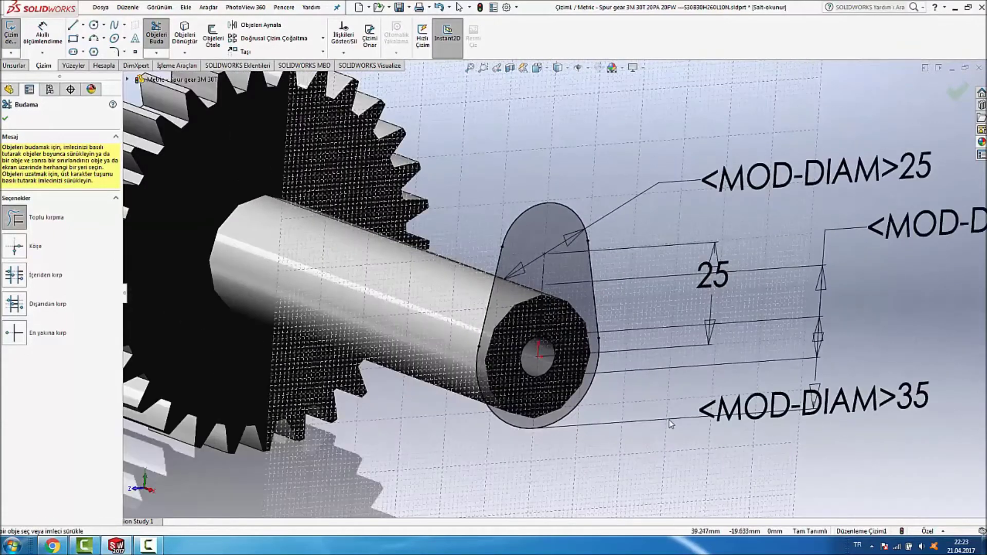
middle_click_drag(641, 407, 637, 396)
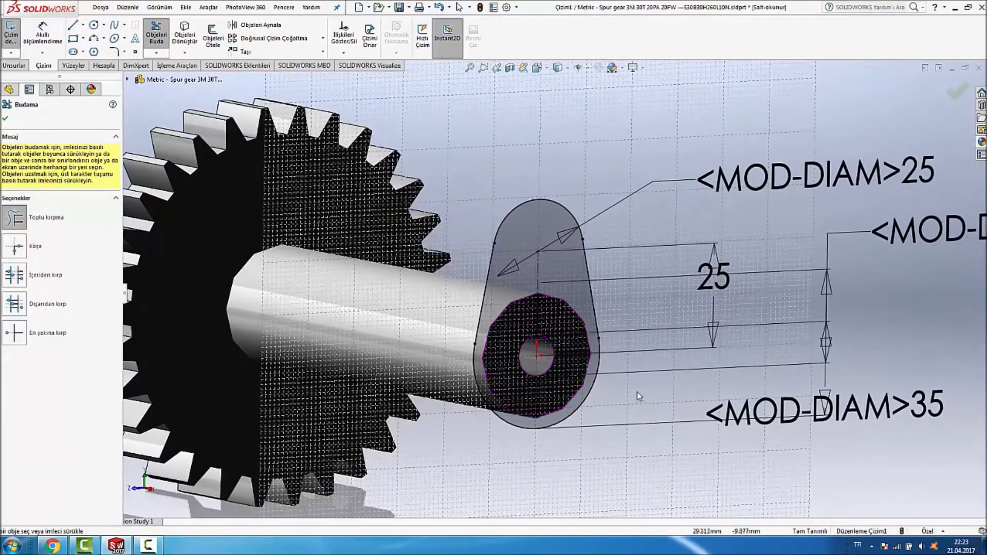
scroll(559, 351, "down", 2)
left_click_drag(496, 370, 501, 362)
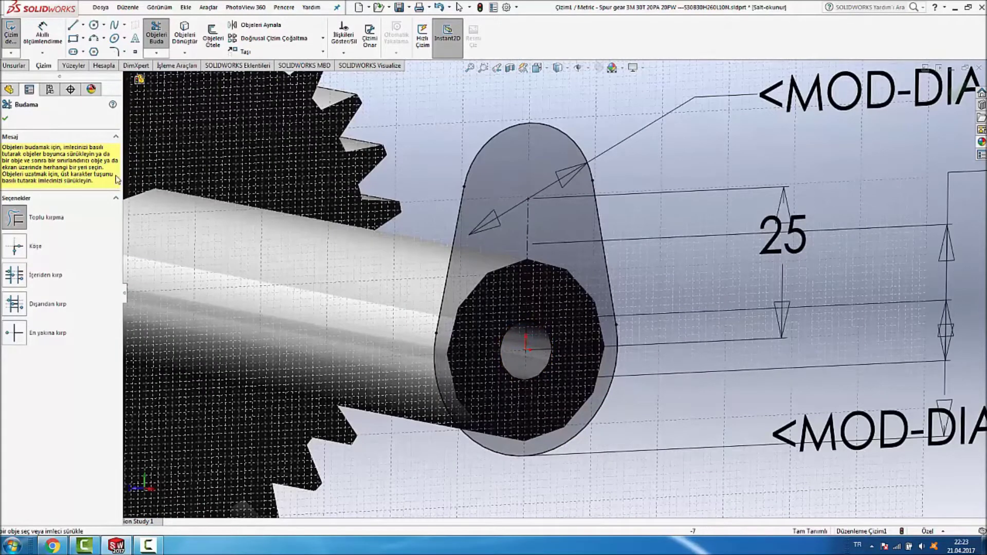
left_click(5, 118)
left_click(14, 65)
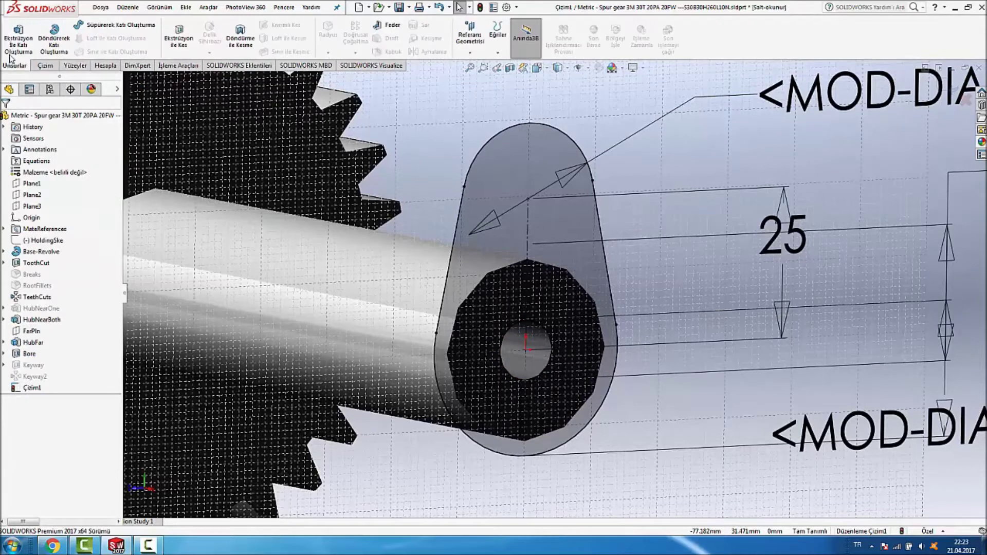
Extrude the closed cam profile 20 mm into a rounded lug at the shaft end.
left_click(18, 37)
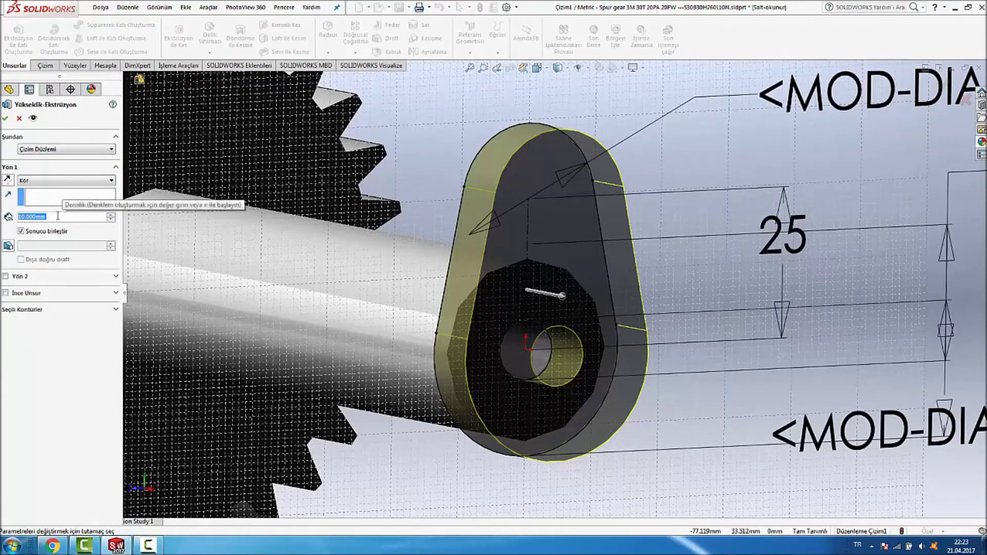
type("20")
key("Return")
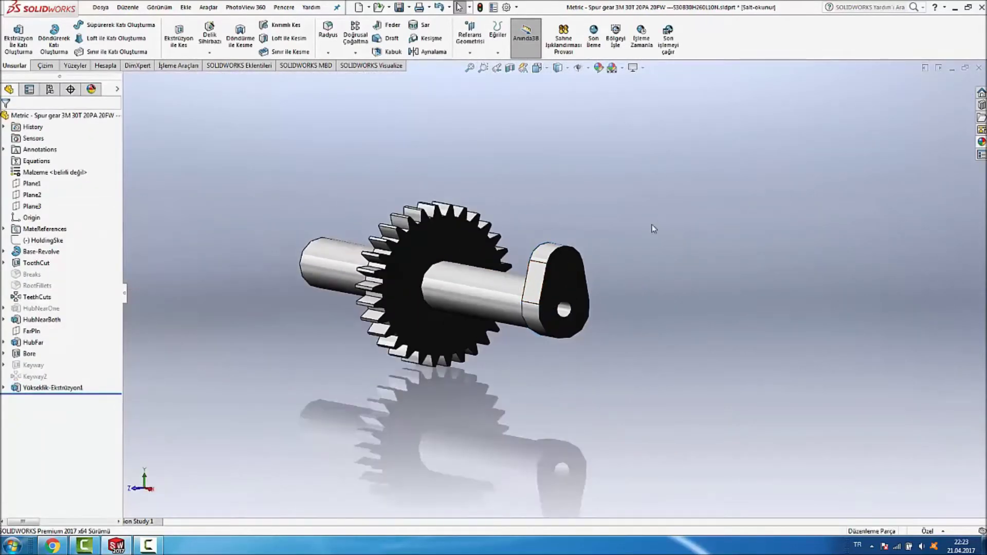
middle_click_drag(652, 228, 403, 215)
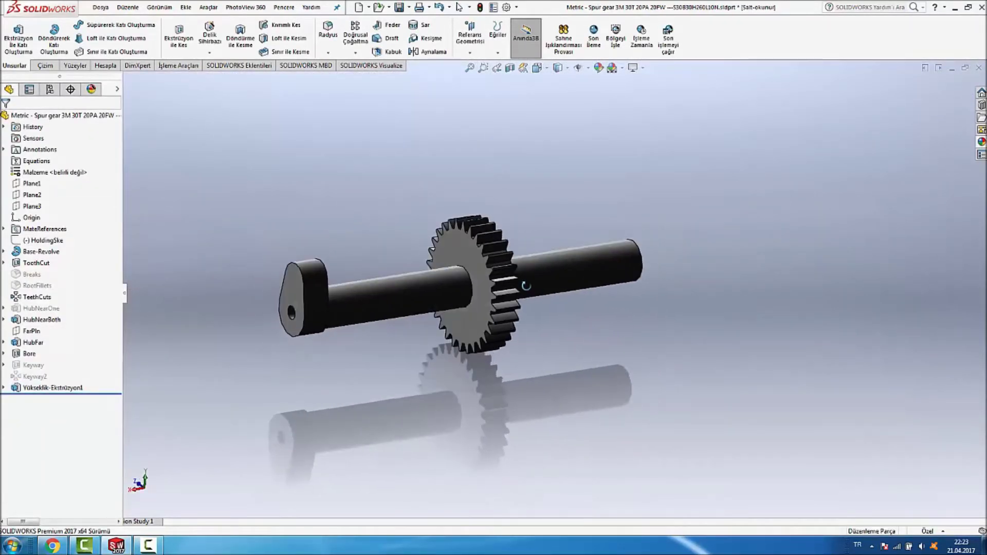
scroll(387, 289, "down", 3)
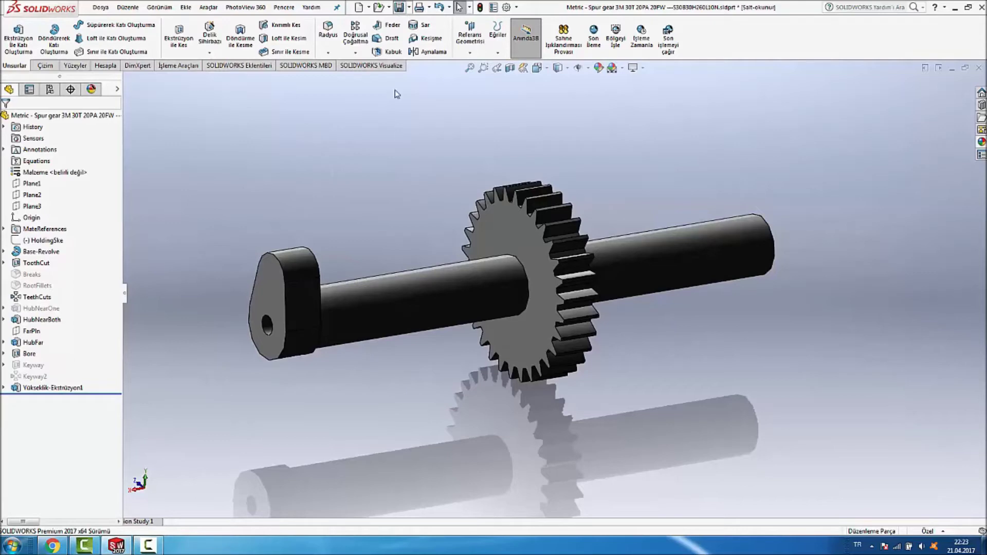
Save the part as kamdişlisi.SLDPRT inside a new Desktop folder, Yeni klasör.
left_click(365, 229)
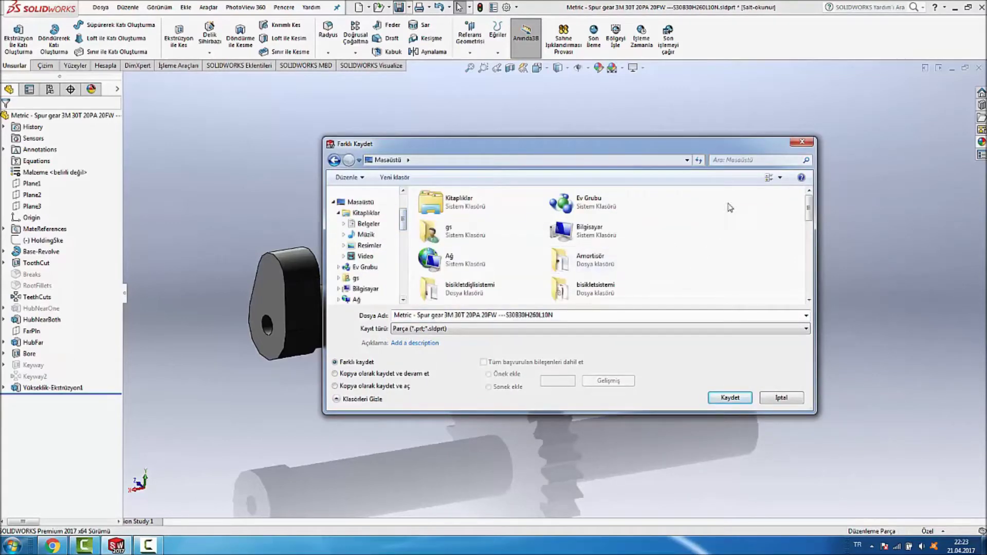
left_click(390, 179)
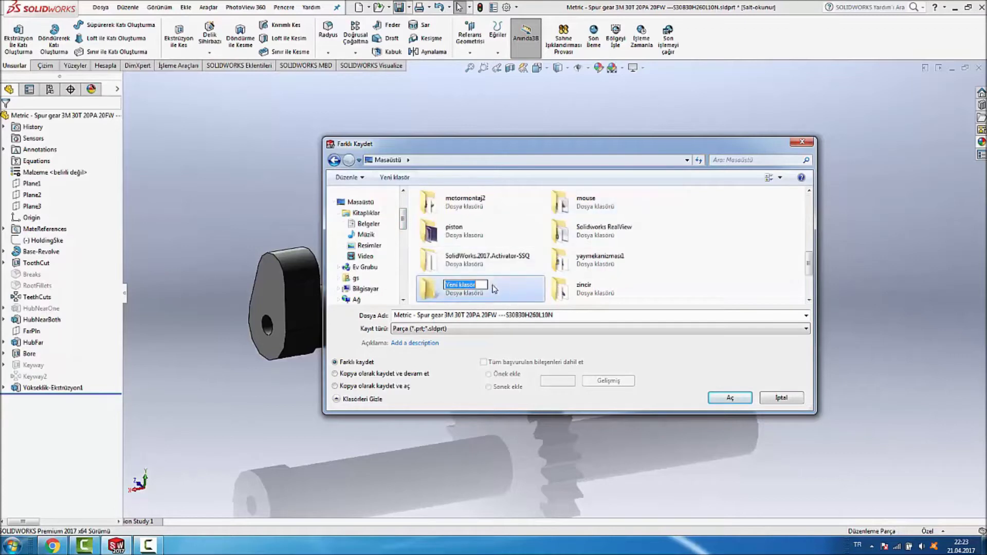
left_click(471, 291)
double_click(470, 290)
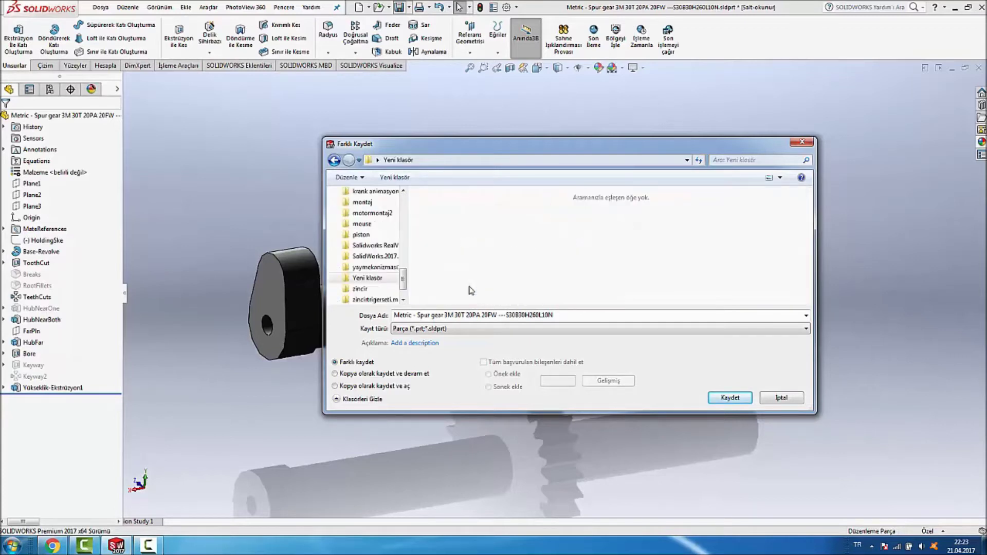
left_click(578, 314)
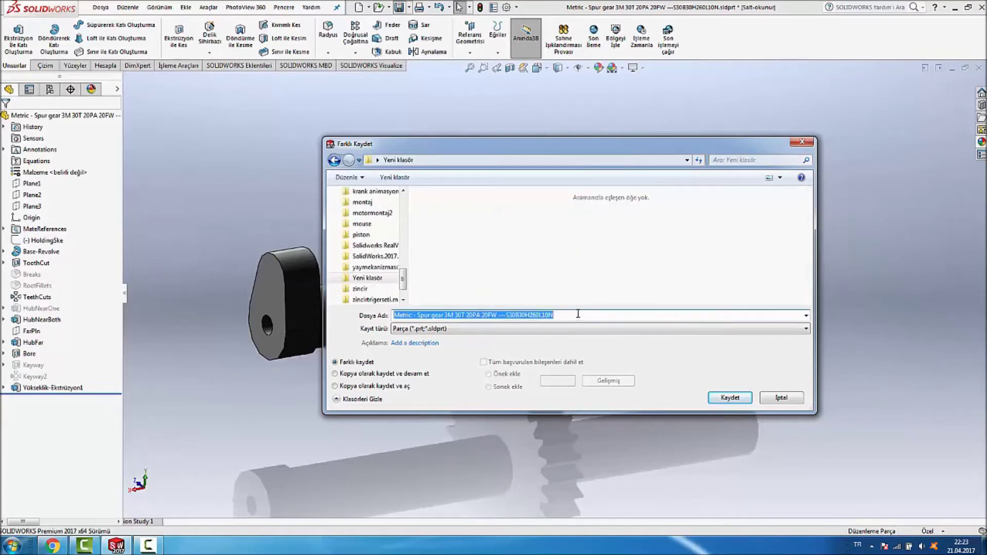
key("BackSpace")
type("kamdişlisi")
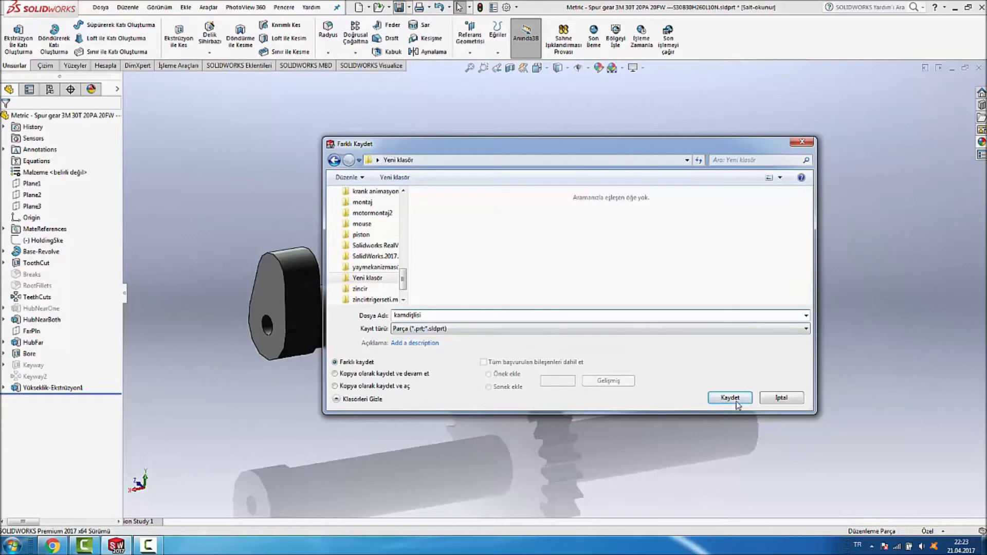
left_click(736, 402)
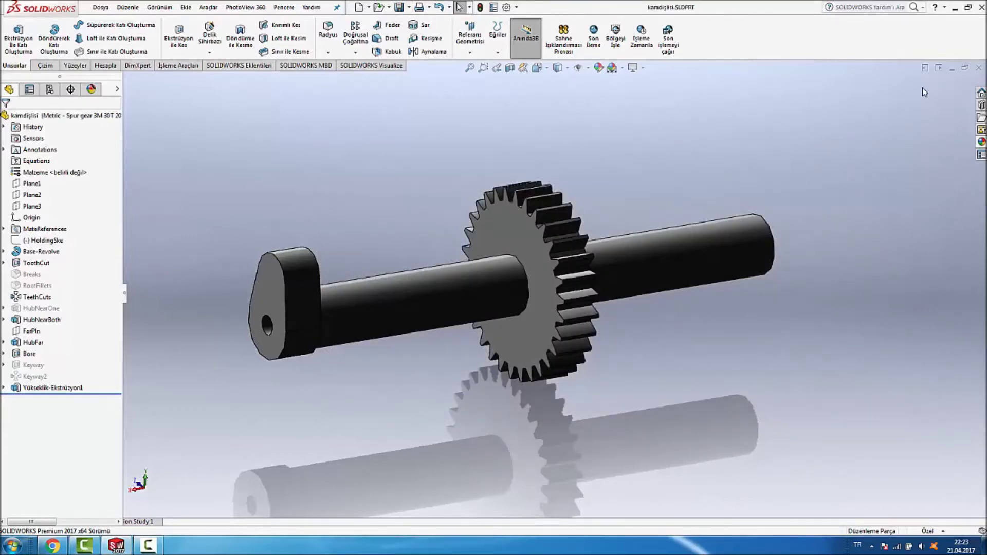
Close the cam gear part without starting a new document.
left_click(978, 69)
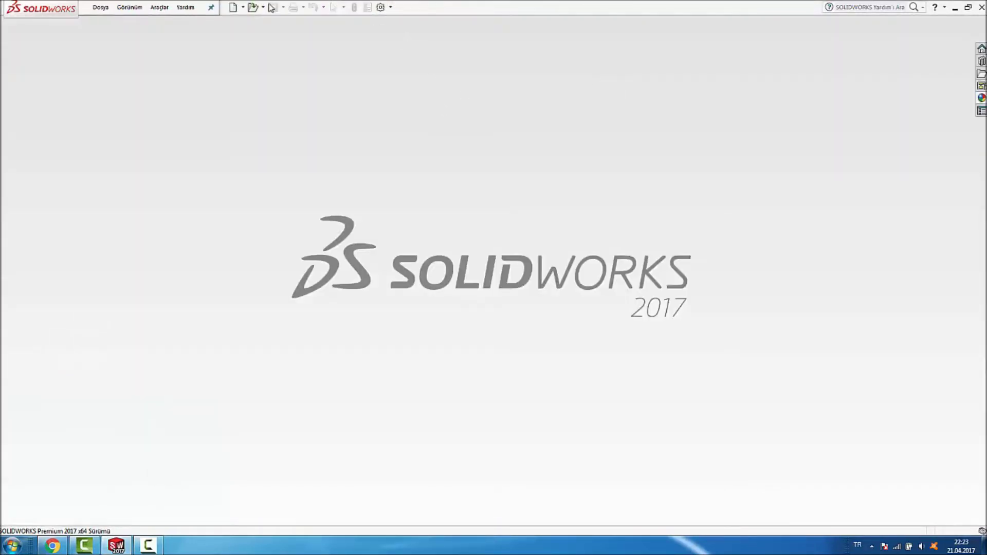
left_click(234, 7)
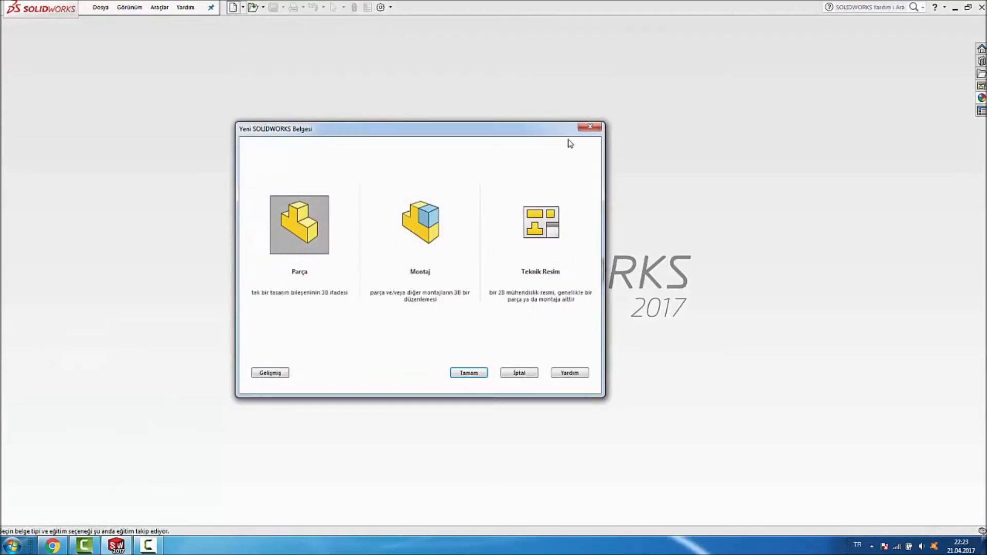
left_click(590, 126)
Create a new part from the Toolbox Düz Dişli spur gear.
left_click(981, 61)
left_click(647, 231)
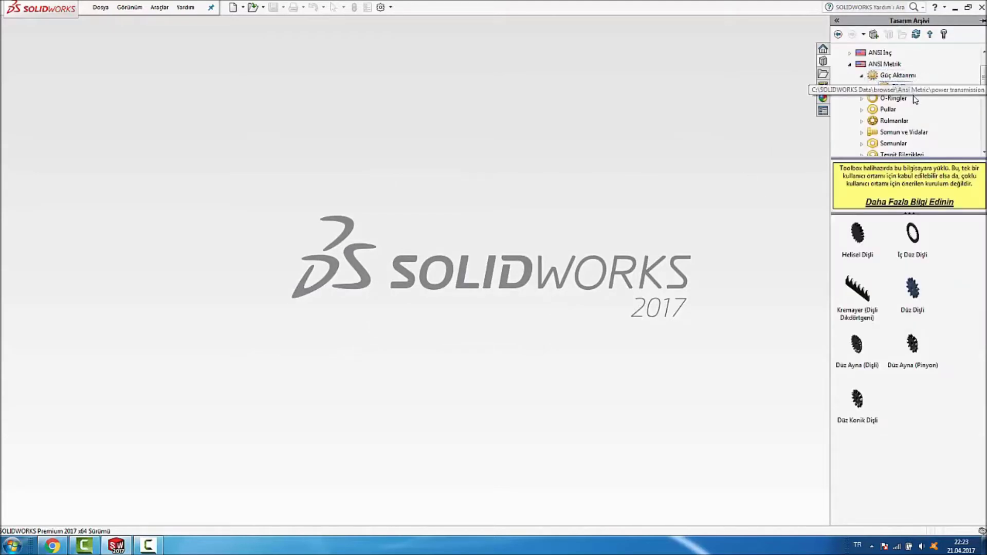
left_click(914, 293)
right_click(913, 298)
left_click(933, 319)
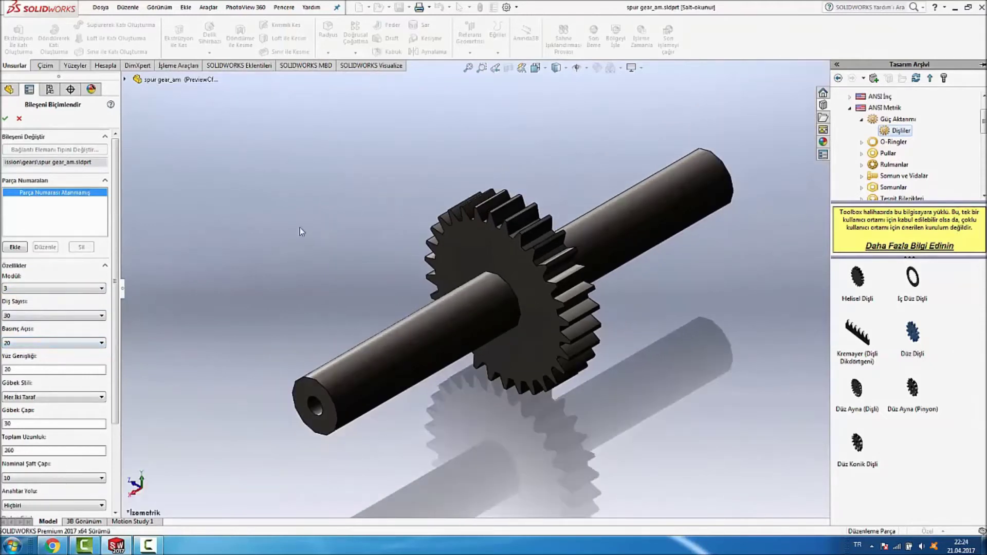
Configure the spur gear with a Tek Taraf hub, hub diameter 30 and overall length 140.
left_click(56, 398)
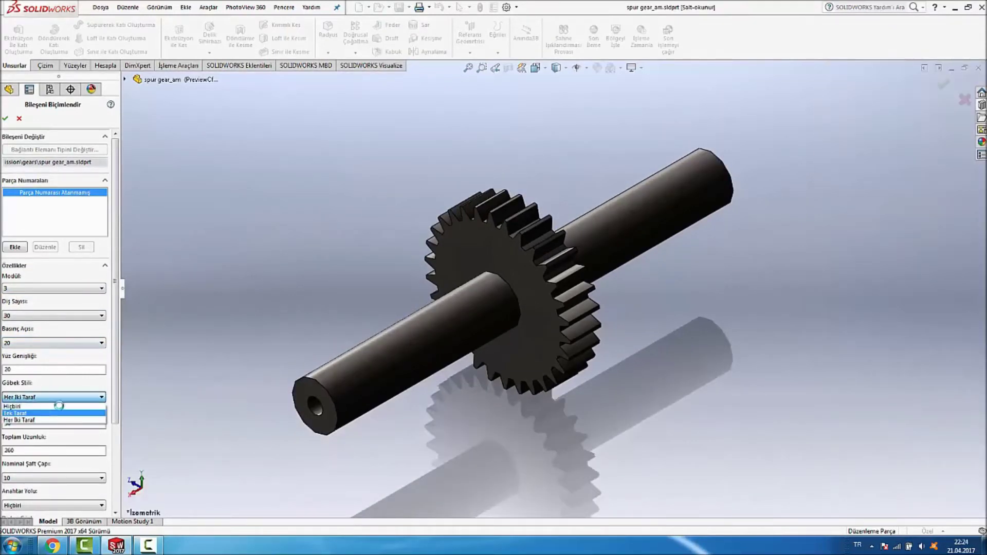
left_click(53, 412)
scroll(80, 368, "up", 1)
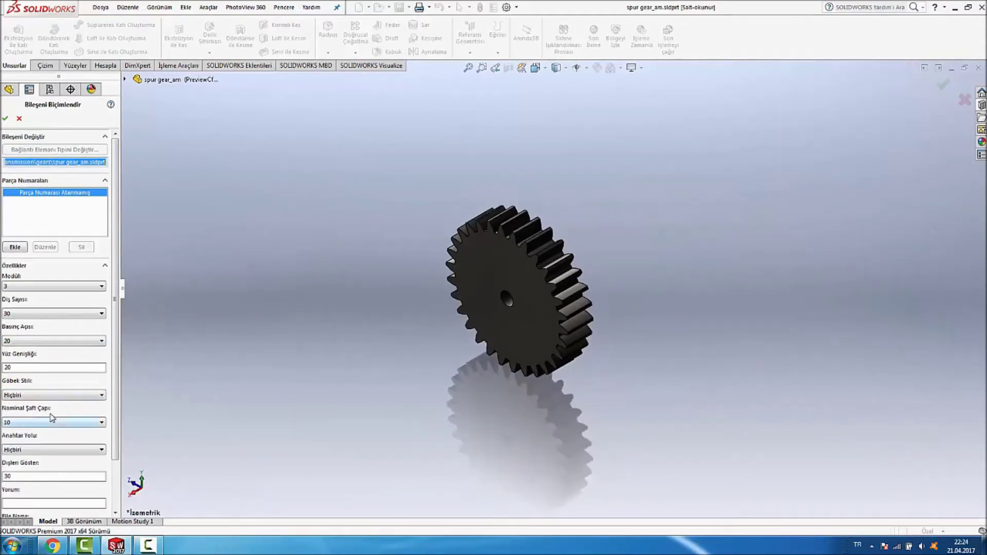
left_click(71, 397)
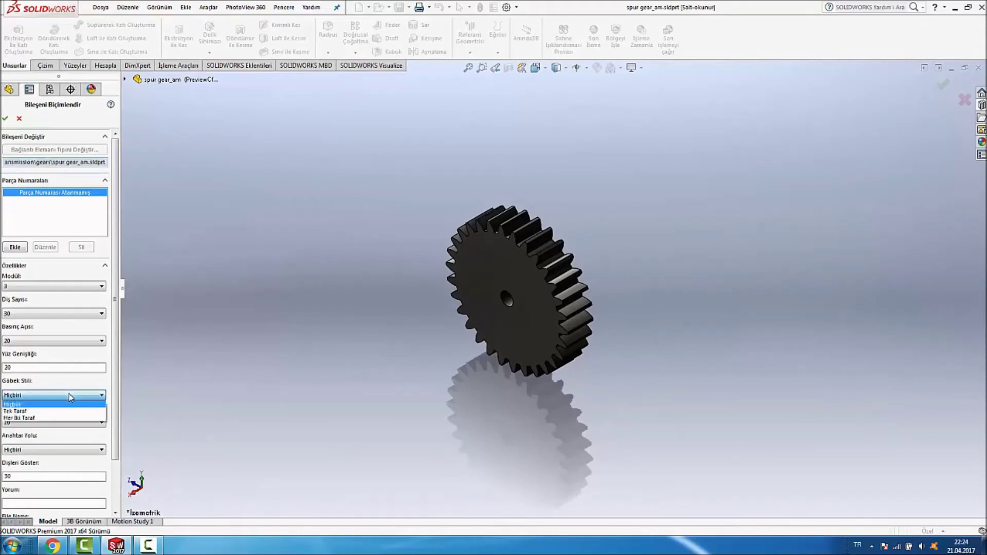
left_click(65, 411)
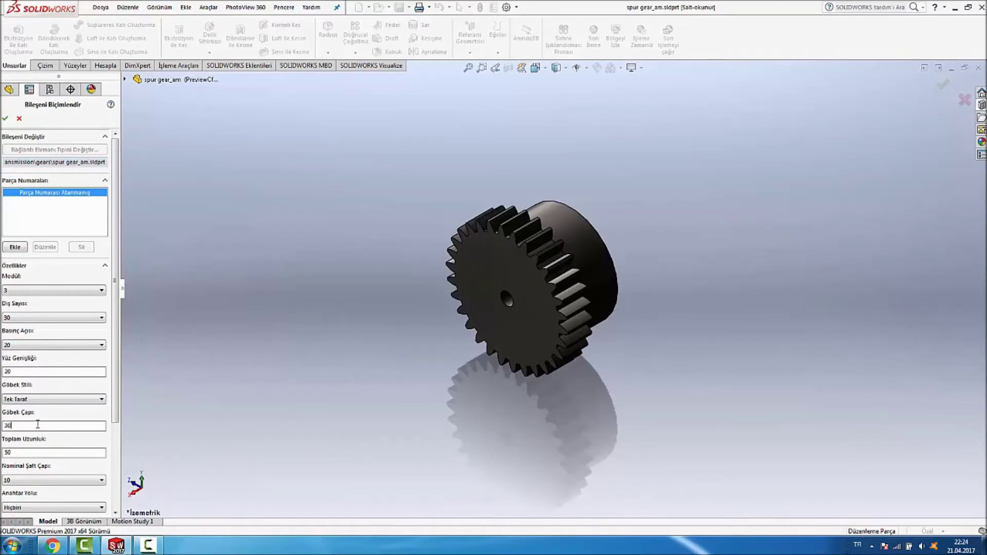
key("Return")
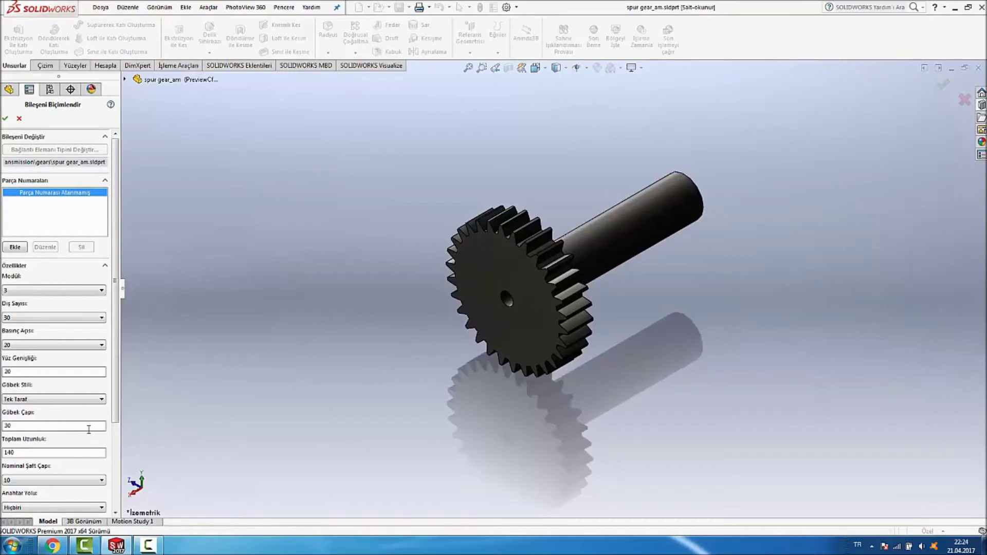
mouse_move(641, 222)
middle_mouse_down()
mouse_move(605, 251)
mouse_move(639, 269)
mouse_move(625, 264)
middle_mouse_up()
scroll(807, 186, "down", 2)
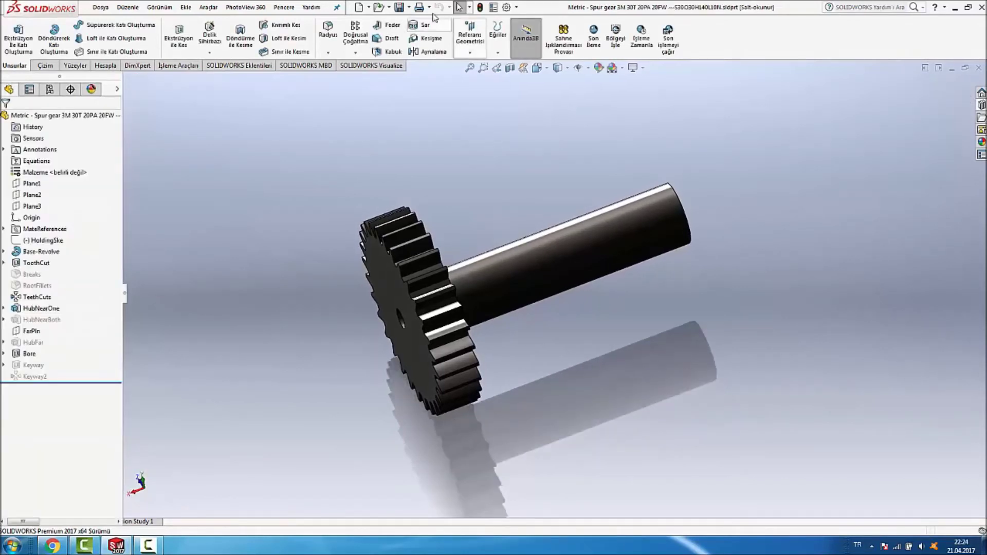
Save the spur gear as altdişli.SLDPRT in the Desktop's Yeni klasör folder.
left_click(400, 9)
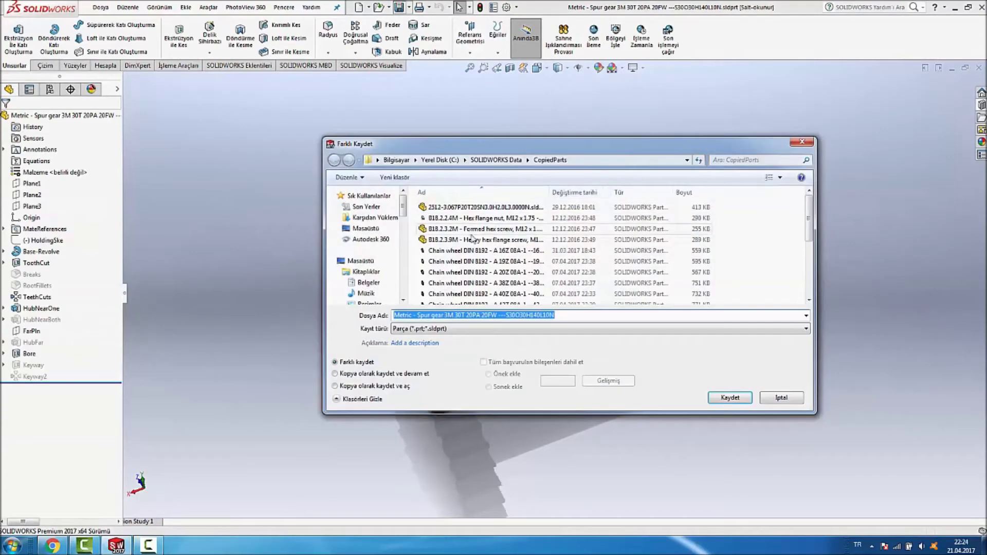
left_click(365, 229)
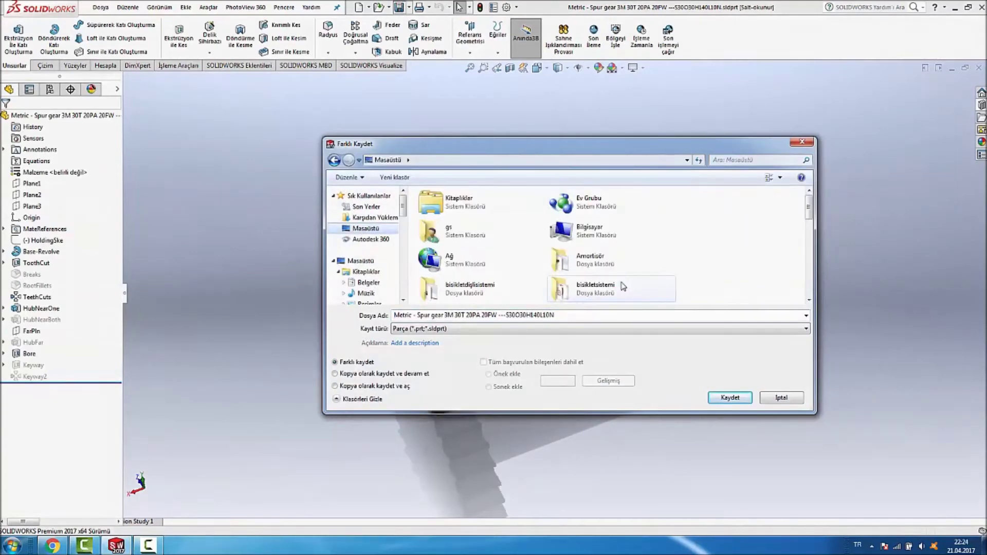
triple_click(577, 315)
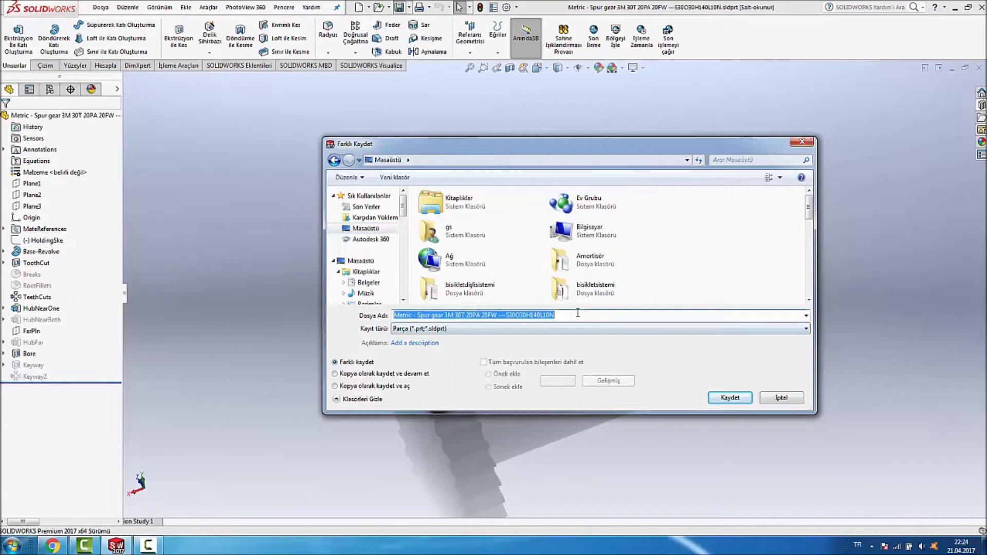
type("y")
scroll(596, 277, "down", 5)
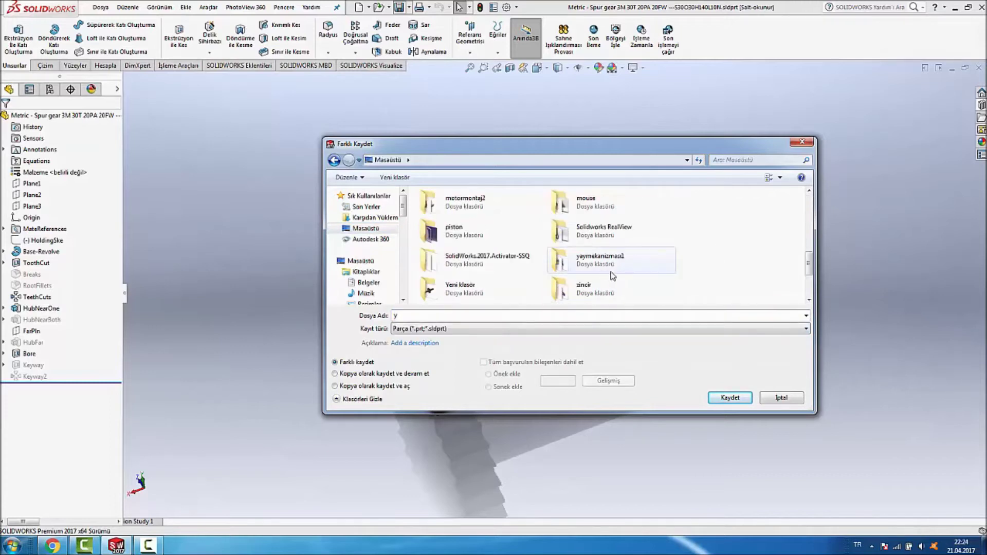
double_click(468, 288)
left_click(465, 315)
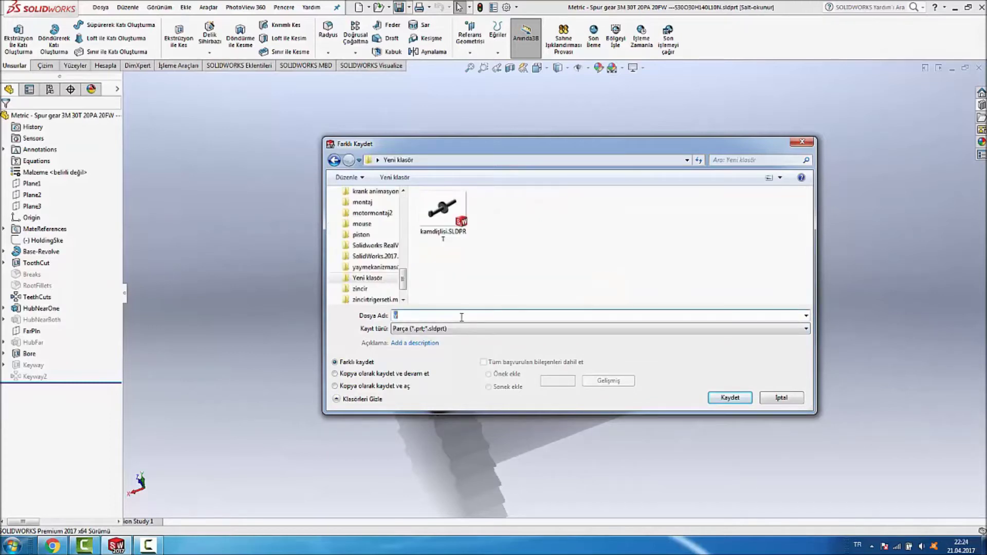
type("kü")
key("BackSpace")
key("BackSpace")
left_click(729, 398)
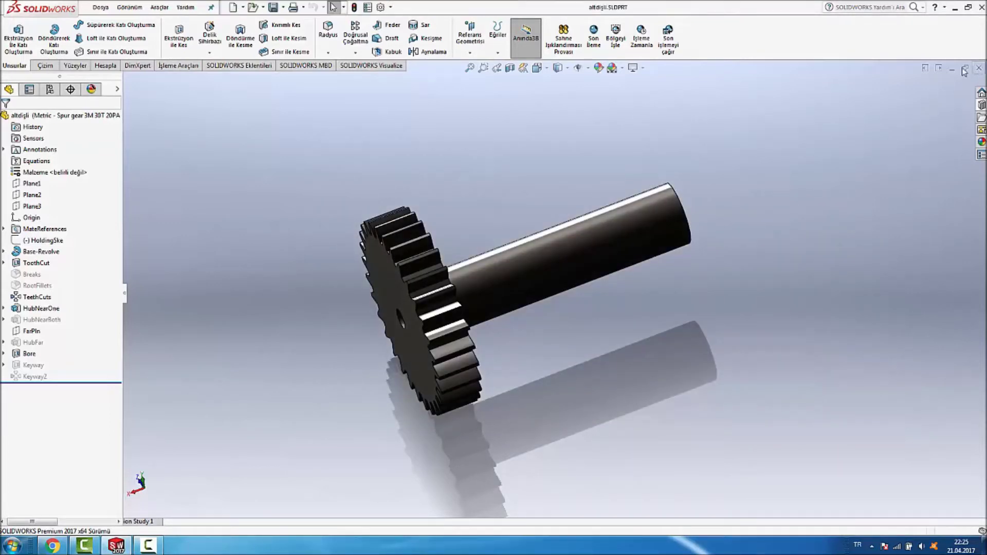
Close the gear part and start a new empty part.
left_click(978, 67)
left_click(232, 7)
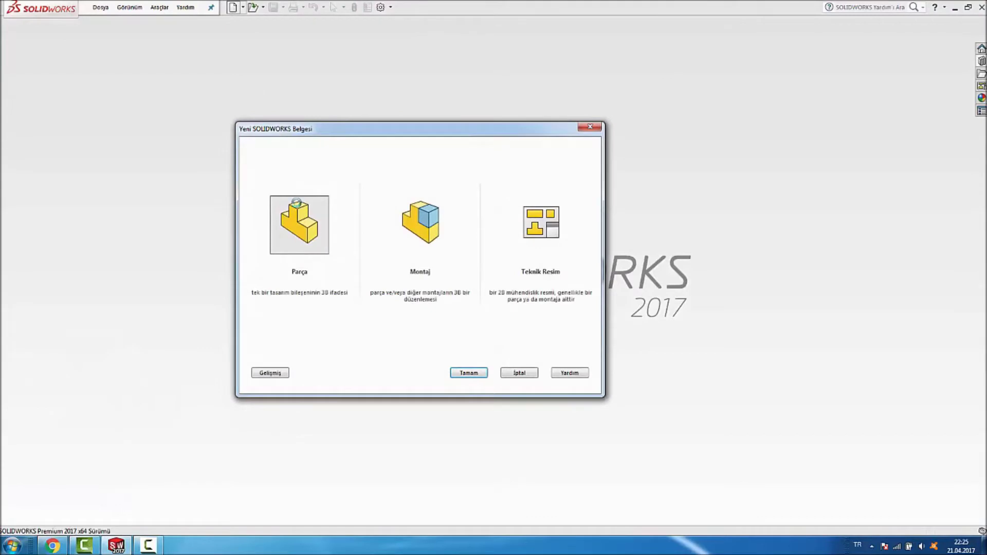
double_click(299, 225)
Sketch a centre rectangle at the origin on the front plane.
left_click(44, 67)
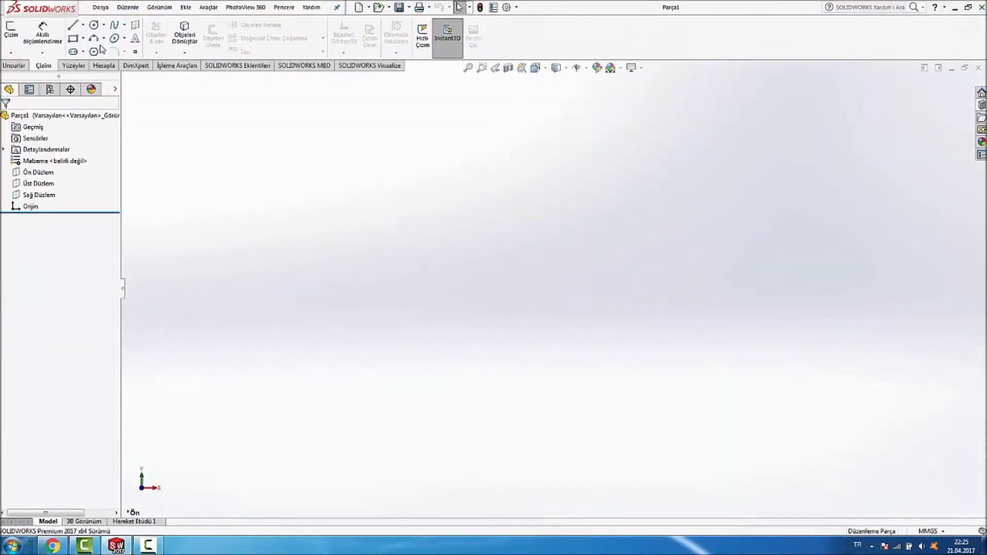
left_click(83, 38)
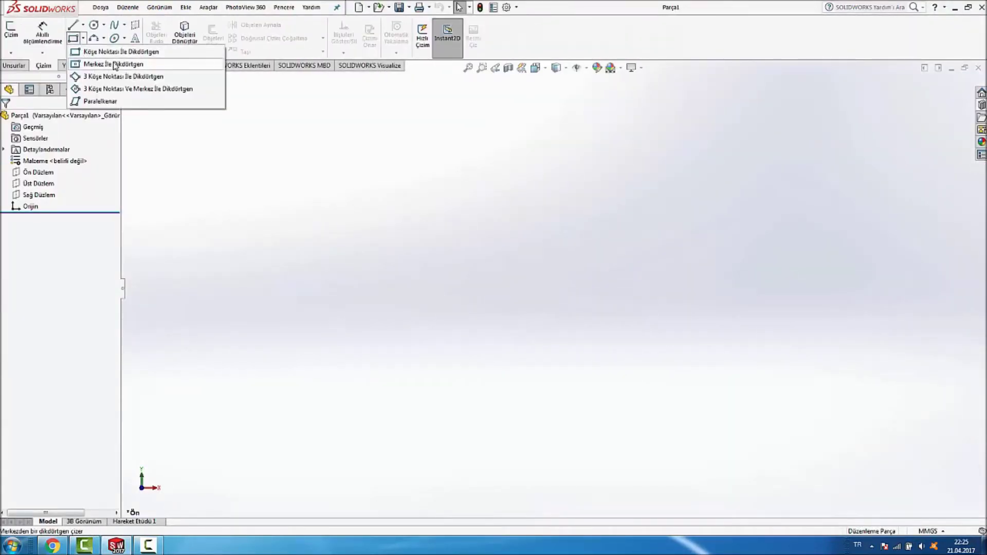
left_click(114, 64)
left_click(478, 253)
left_click(551, 288)
left_click(681, 237)
Dimension the rectangle 50 high and 120 wide.
left_click(43, 34)
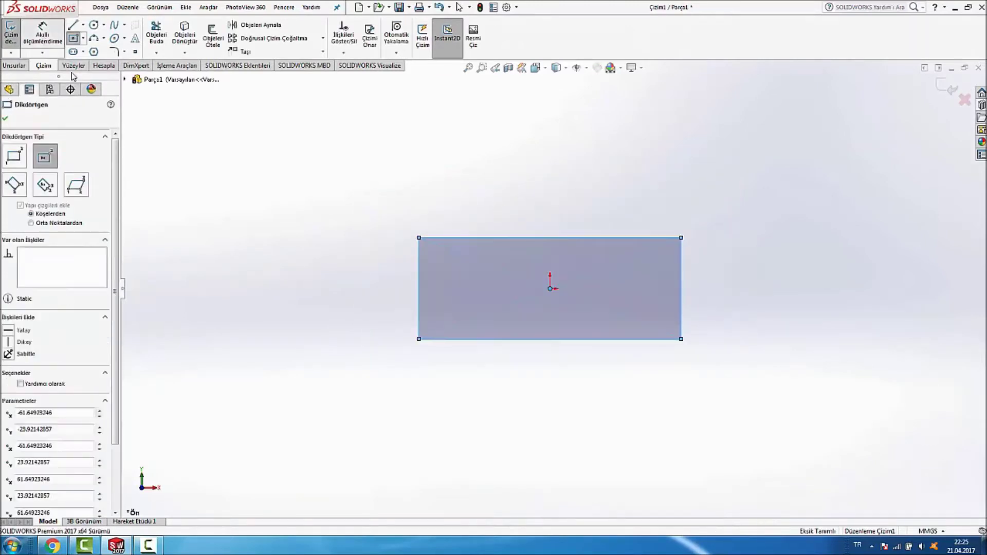
left_click(421, 266)
left_click(377, 271)
type("50")
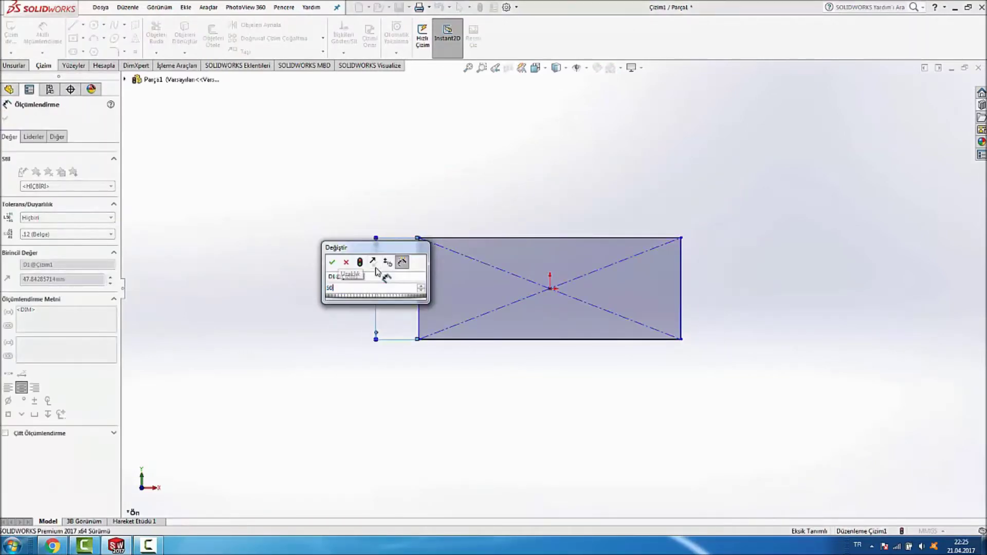
key("Return")
left_click(509, 238)
left_click(520, 213)
type("120")
key("Return")
left_click(149, 220)
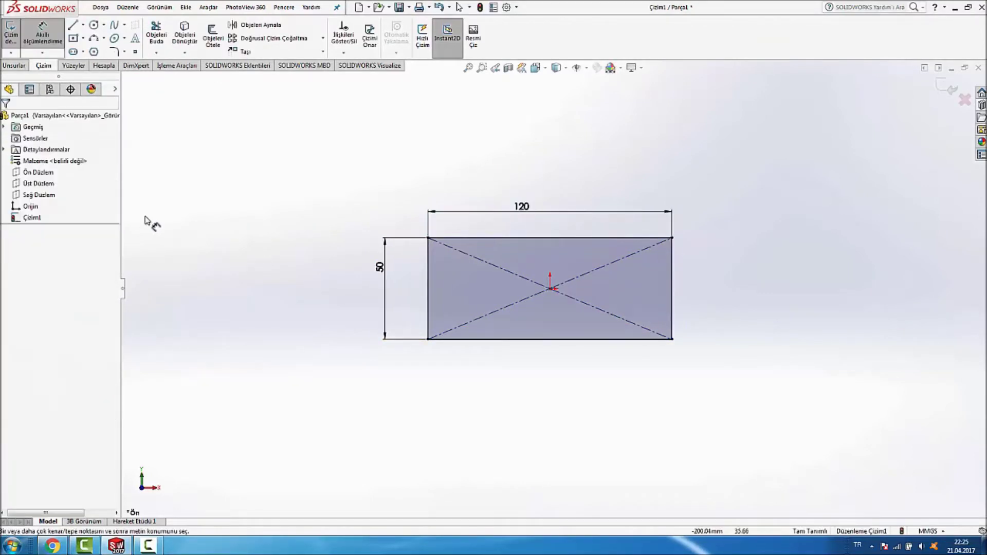
Extrude the rectangle 25 mm into a solid block.
middle_click_drag(301, 180, 313, 163)
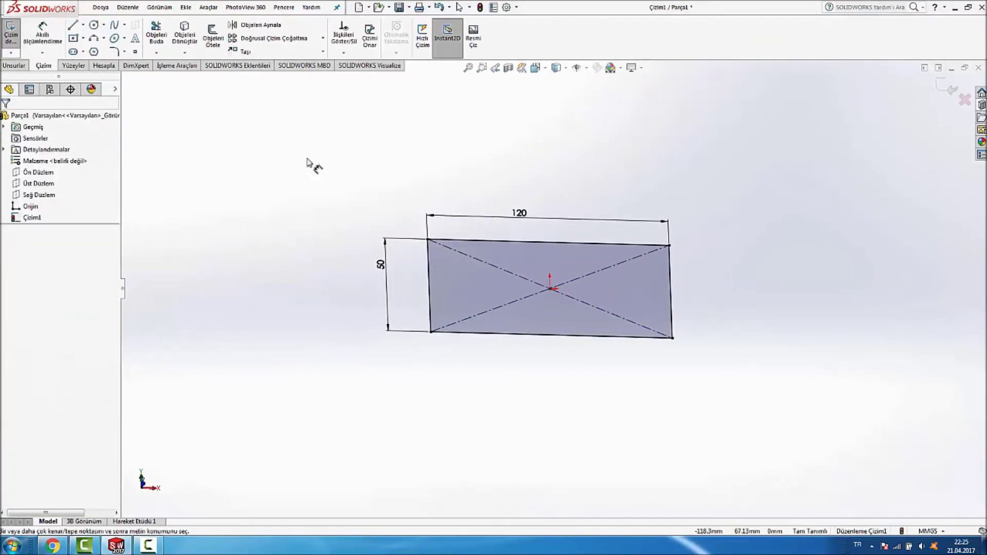
left_click(14, 65)
left_click(18, 46)
type("25")
key("Return")
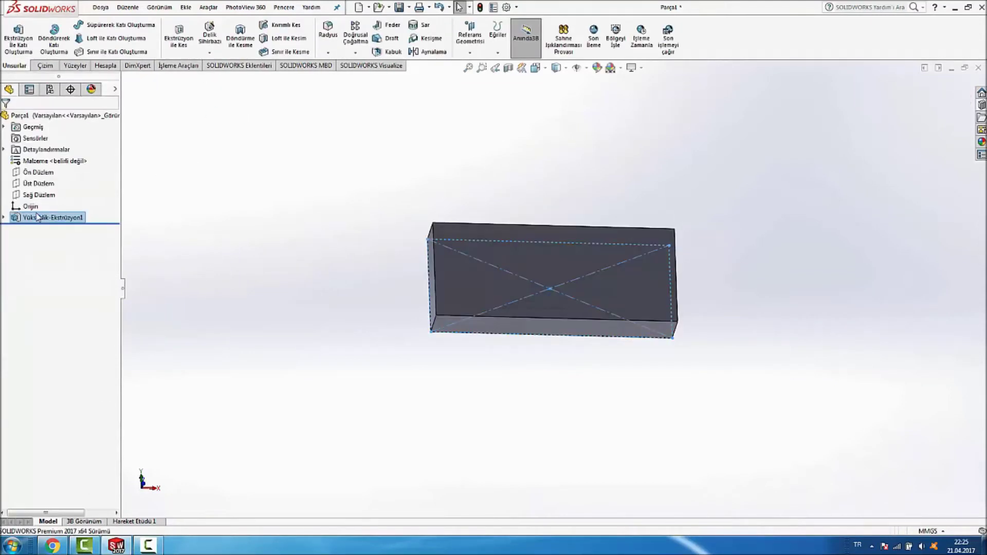
Edit Yükseklik-Ekstrüzyon1 to a 200 mm depth, making a long 120 × 50 box.
right_click(64, 219)
left_click(66, 202)
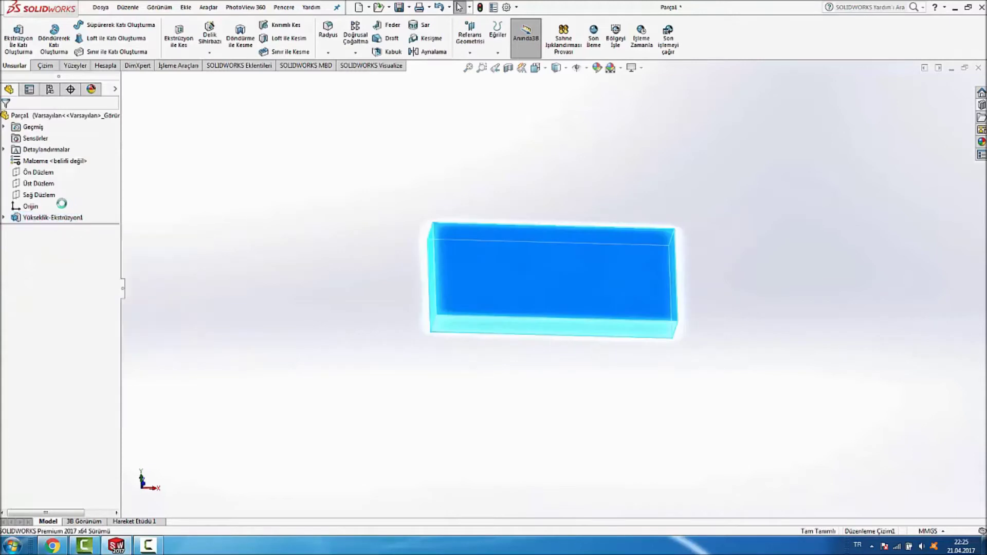
type("200")
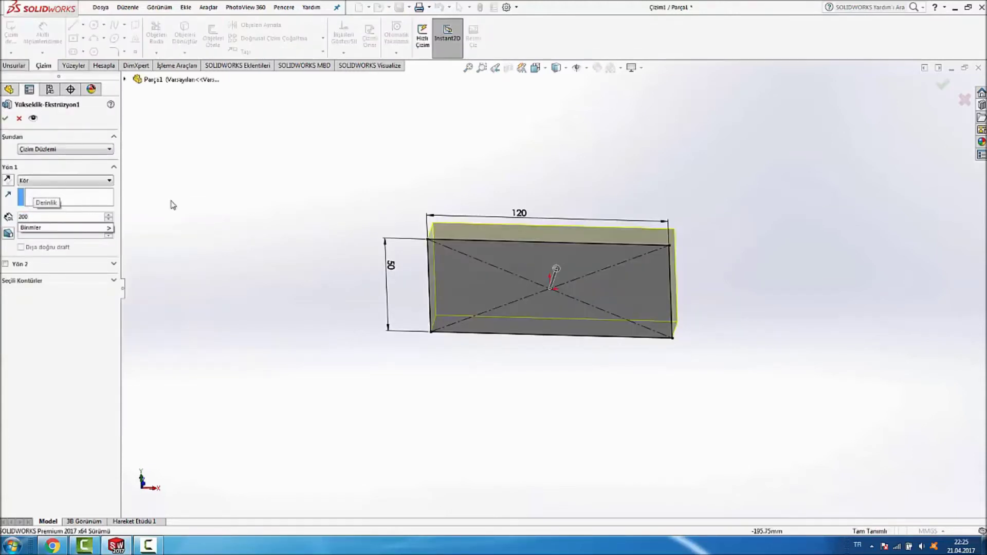
key("Return")
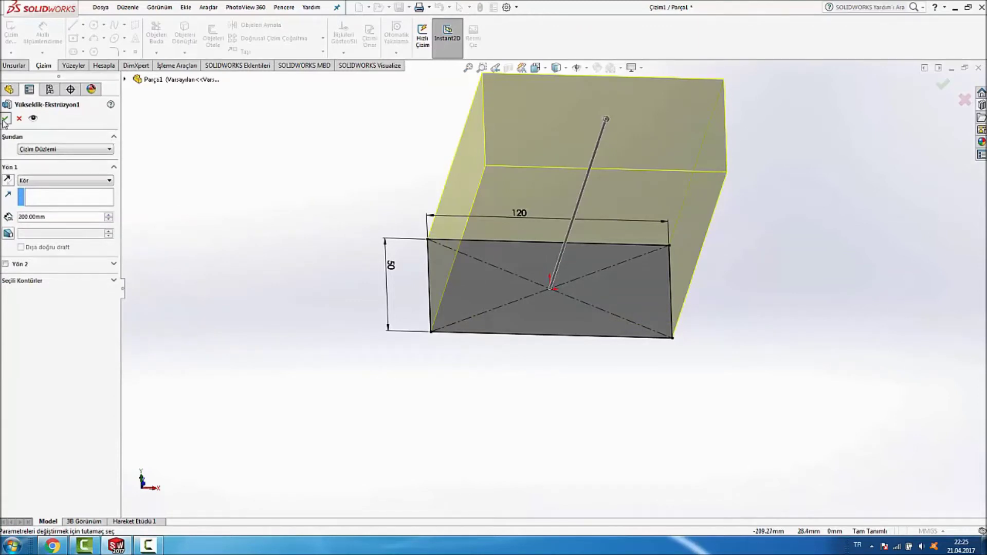
left_click(5, 119)
scroll(350, 170, "up", 3)
mouse_move(366, 178)
middle_mouse_down()
mouse_move(598, 125)
mouse_move(647, 103)
middle_mouse_up()
scroll(713, 163, "down", 2)
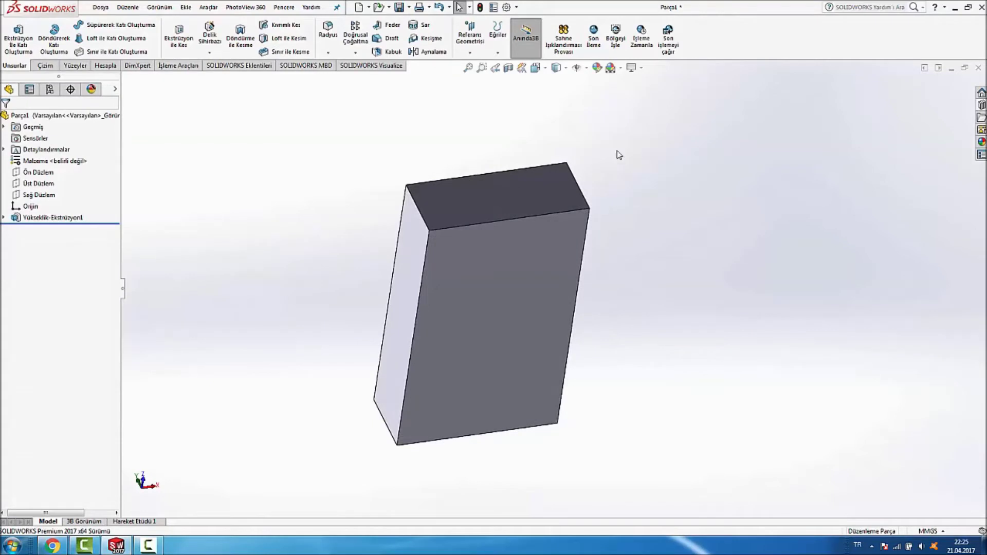
Shell the box 10 mm thick with its top and front faces removed.
left_click(390, 55)
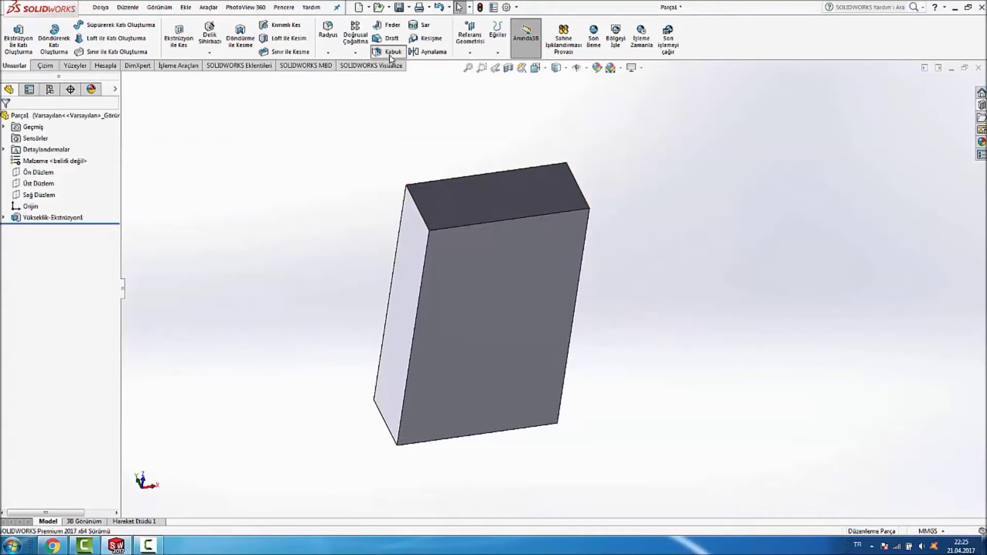
left_click(493, 209)
left_click(503, 328)
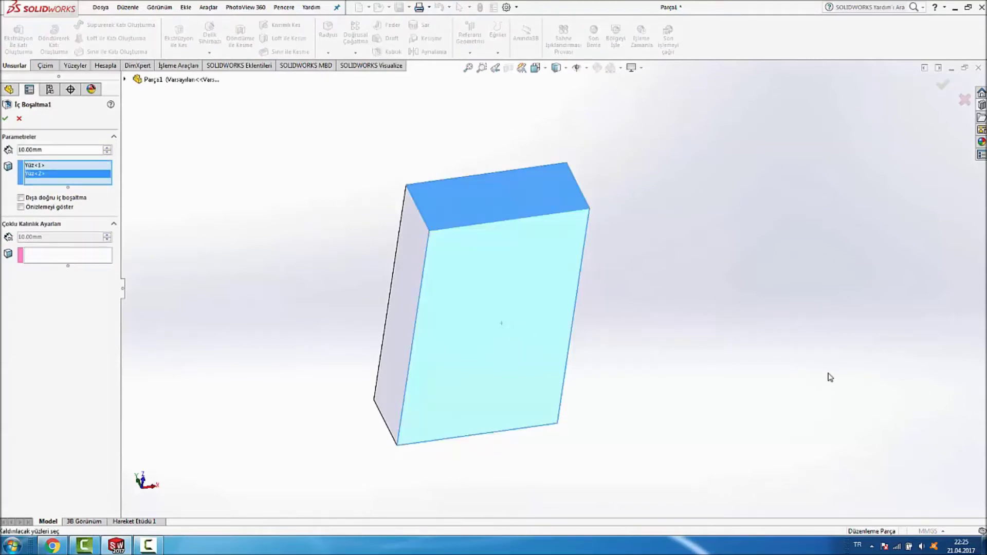
left_click(4, 119)
mouse_move(301, 185)
middle_mouse_down()
mouse_move(302, 145)
mouse_move(344, 147)
mouse_move(331, 159)
middle_mouse_up()
left_click(467, 254)
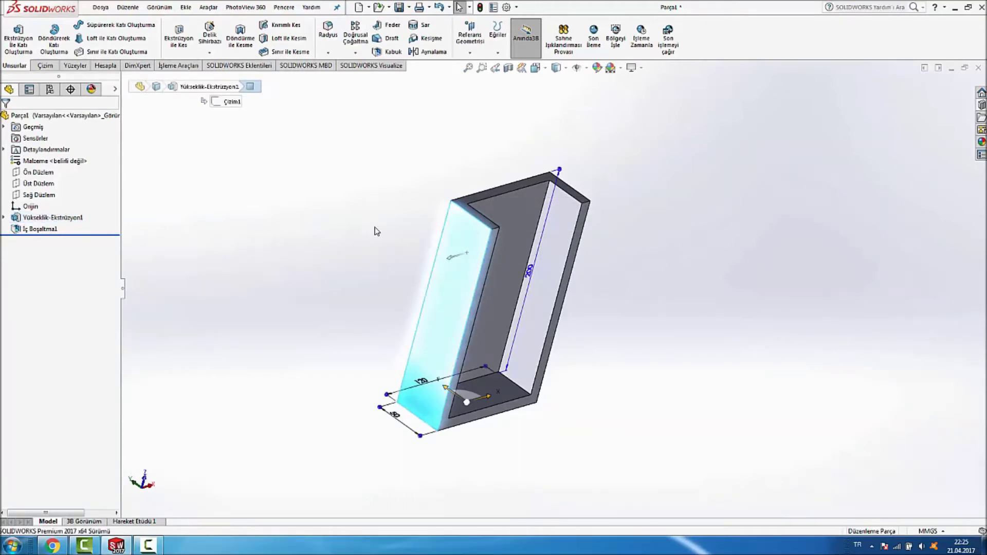
Start a sketch on the shell's long face with an edge-to-edge horizontal centerline.
right_click(473, 251)
left_click(492, 237)
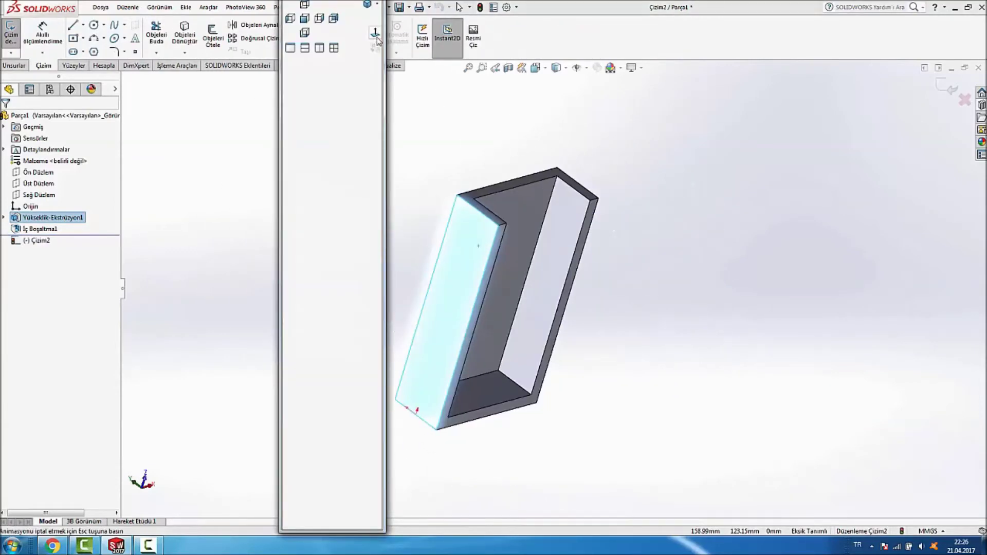
left_click(83, 25)
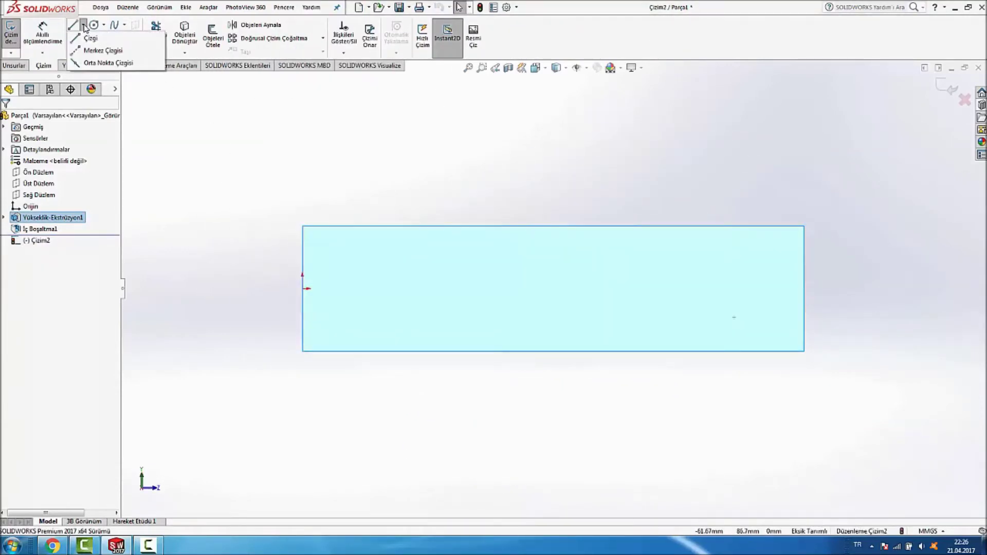
left_click(95, 46)
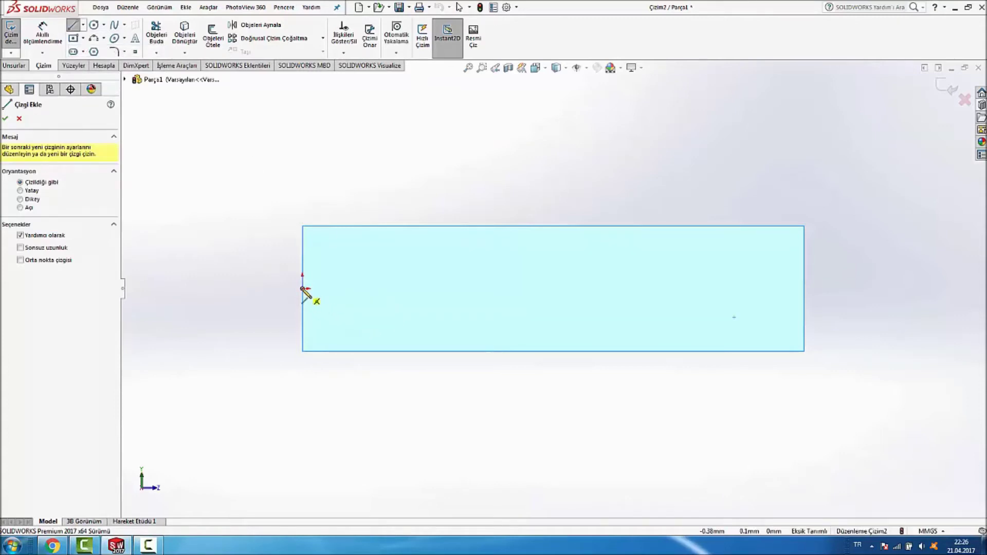
left_click(302, 288)
left_click(804, 288)
key("Escape")
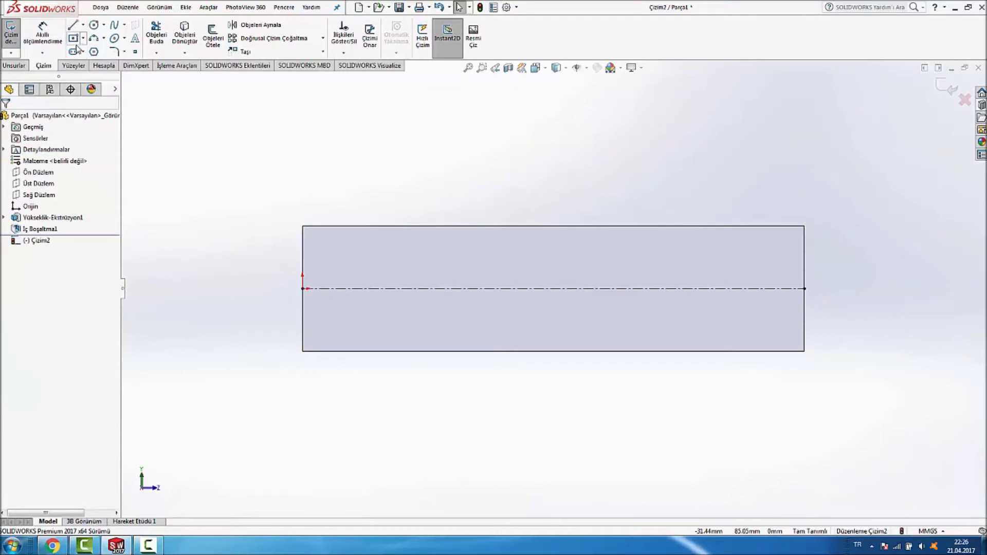
Draw two circles on the centerline near the left and right ends.
left_click(94, 25)
left_click(385, 288)
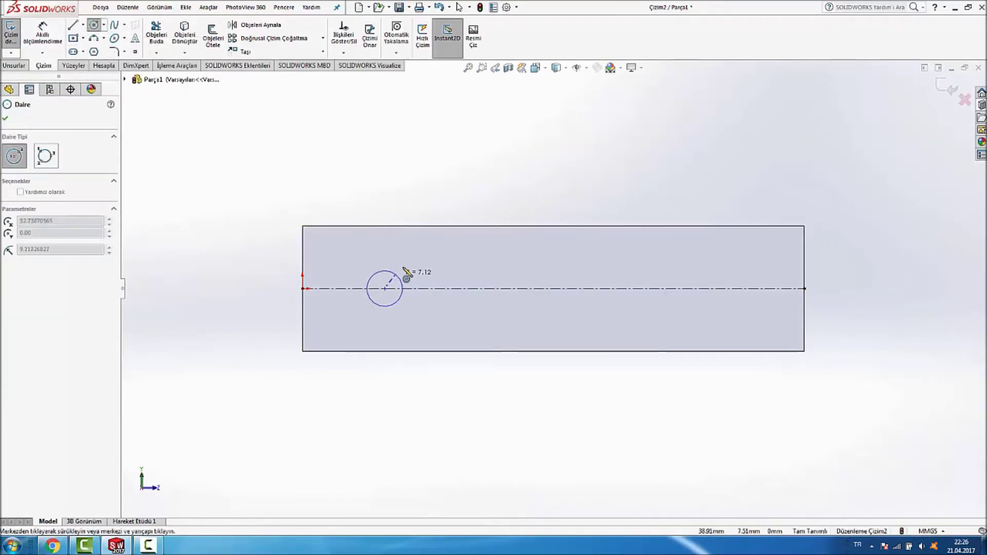
left_click(420, 290)
left_click(729, 288)
left_click(759, 266)
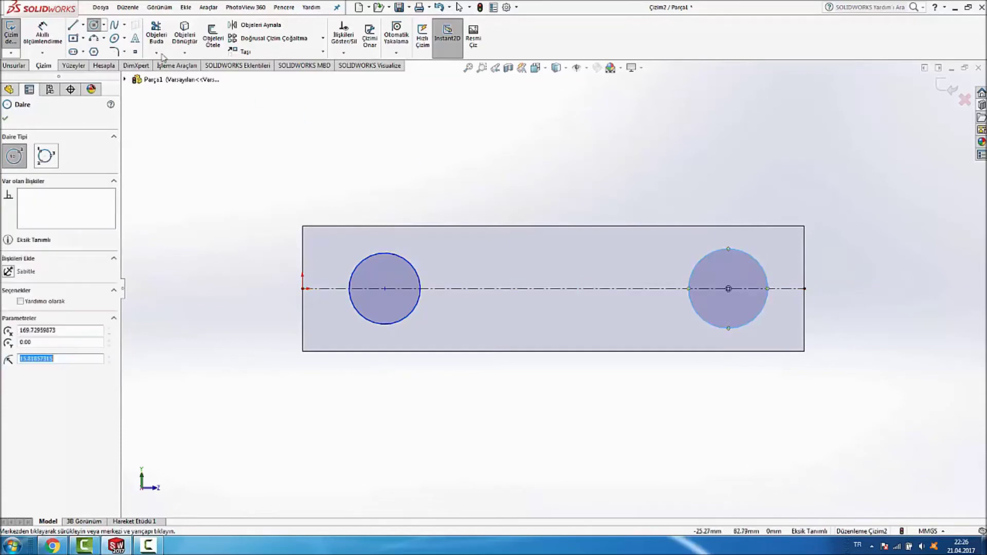
Dimension the left and right circles to 30 mm diameter each.
left_click(401, 262)
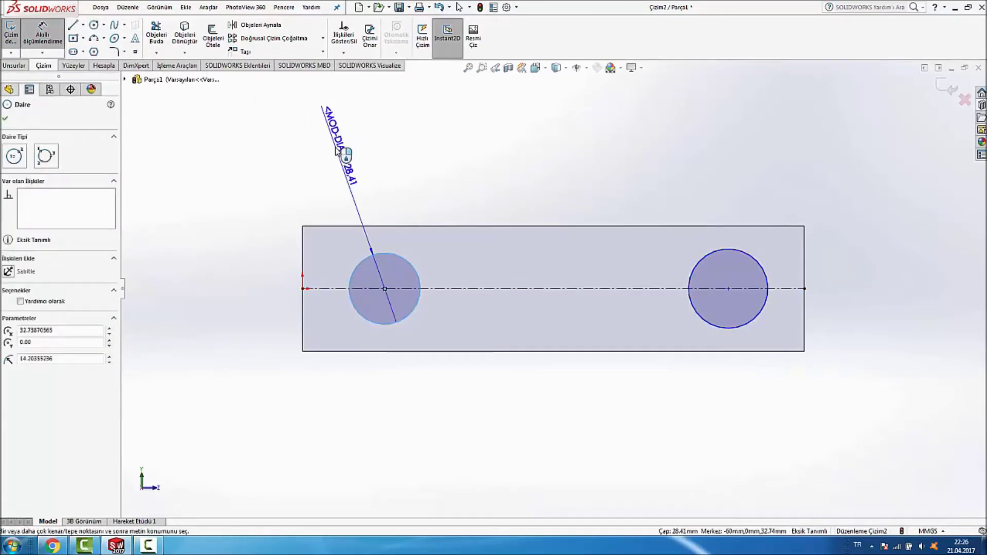
left_click(327, 109)
type("30")
key("Return")
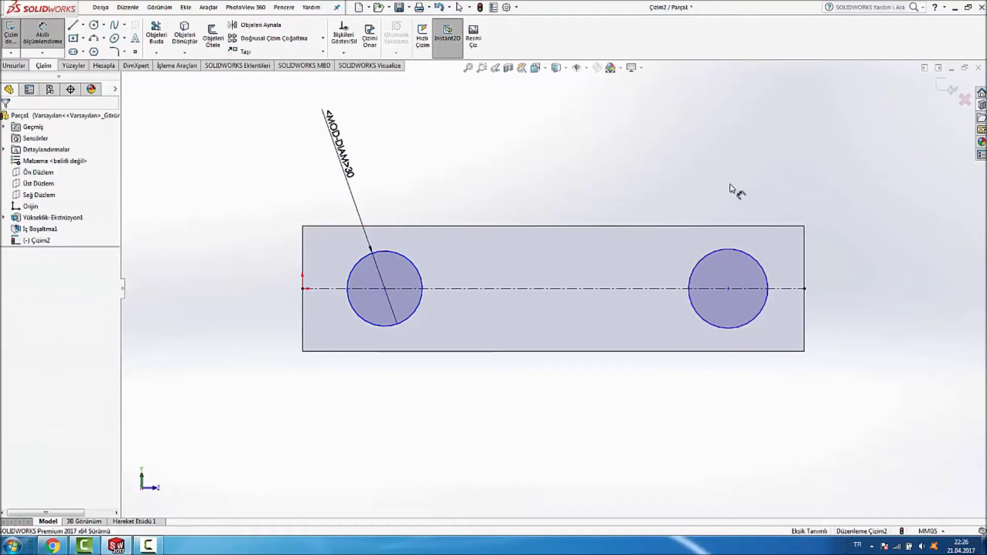
left_click(737, 253)
left_click(724, 177)
type("30")
key("Return")
key("Escape")
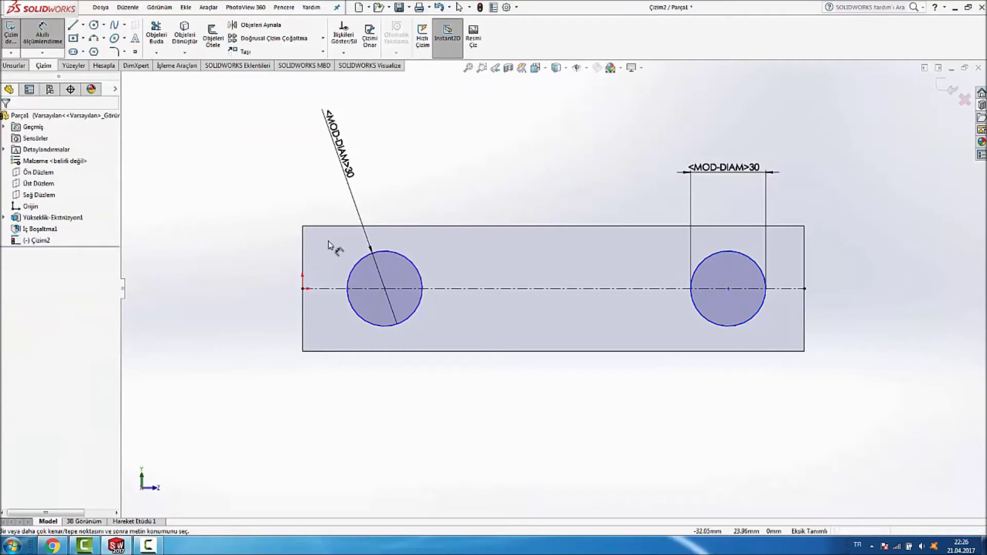
Dimension the circle centres 90 apart.
left_click(386, 289)
left_click(728, 288)
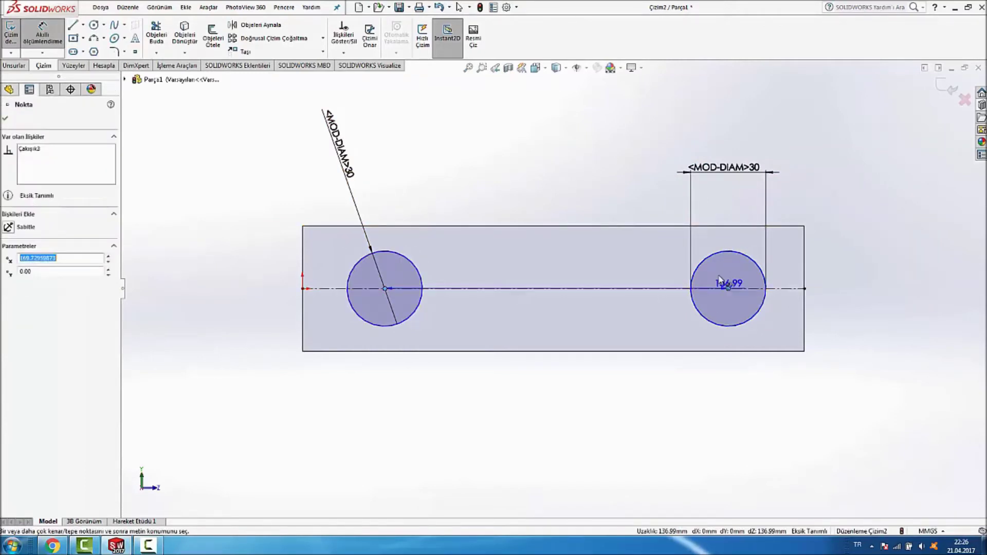
left_click(588, 153)
type("92")
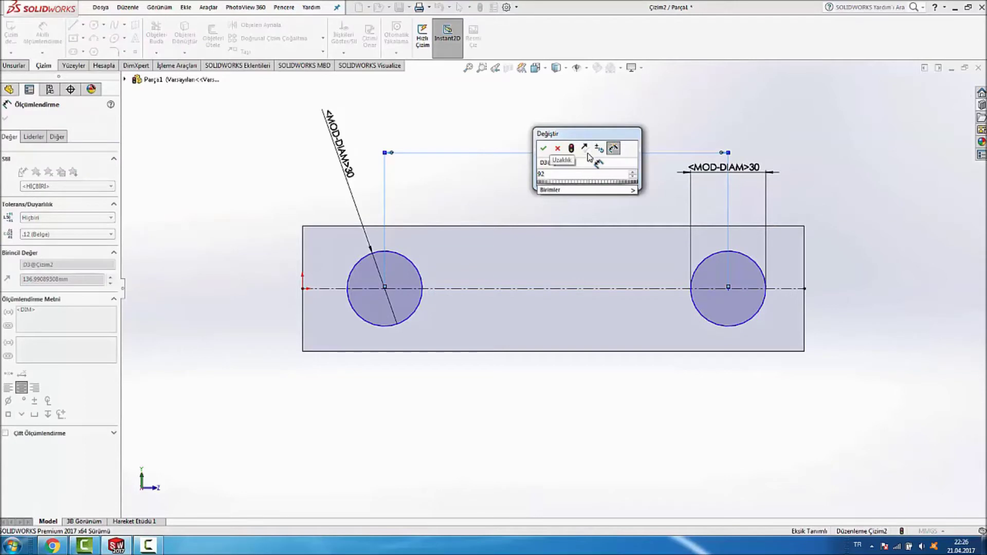
type("0")
key("Return")
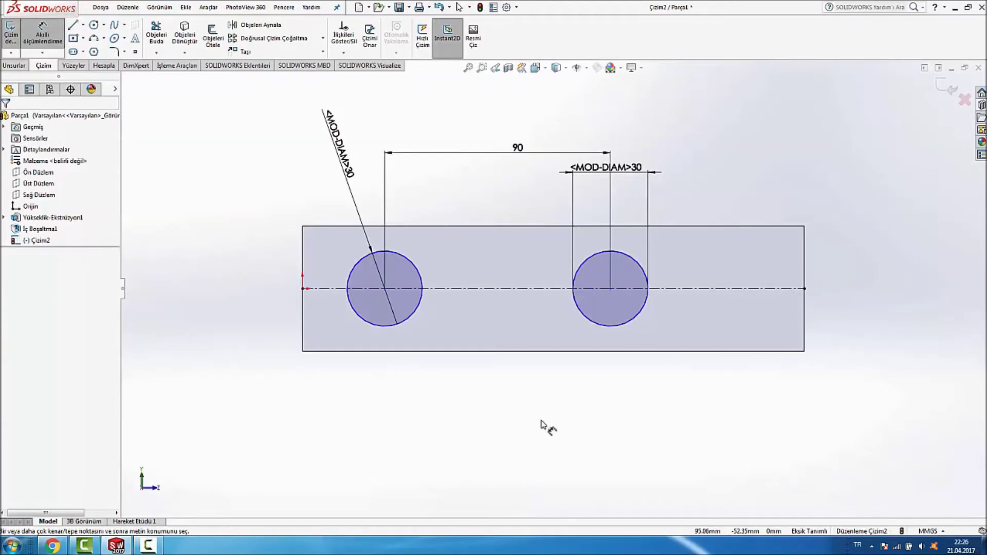
Dimension the right circle's centre 55 from the part's right edge.
left_click(610, 288)
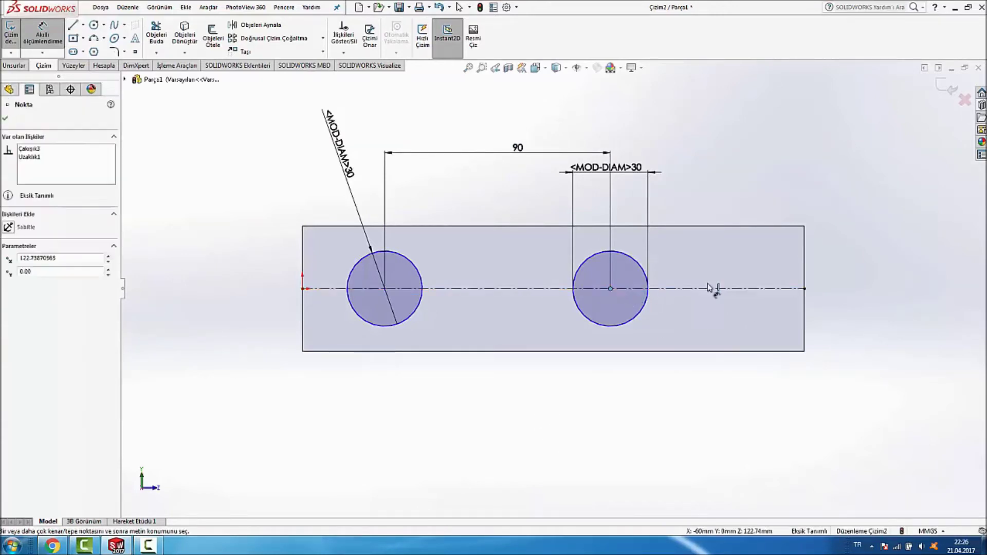
left_click(804, 271)
left_click(766, 143)
type("5")
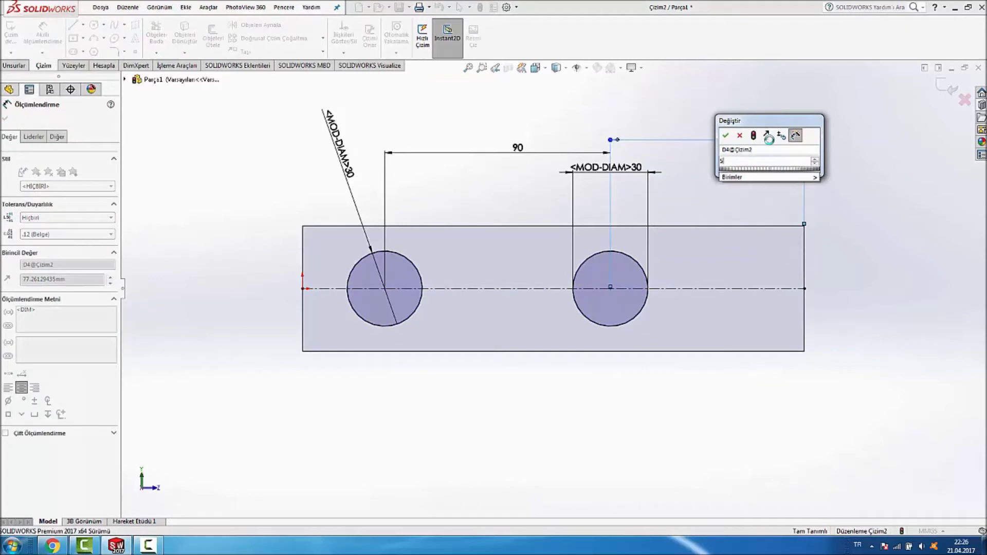
type("5")
key("Return")
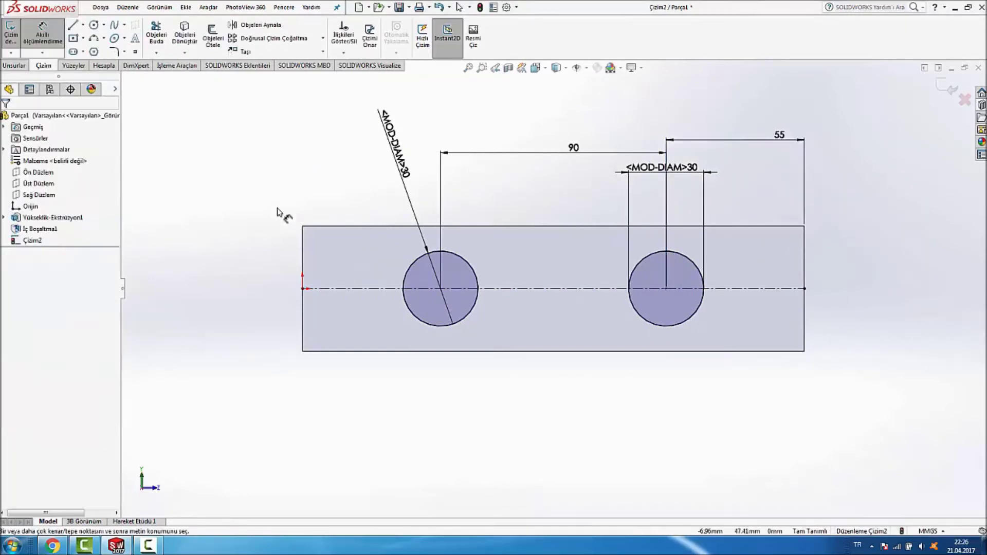
left_click(439, 288)
left_click(303, 267)
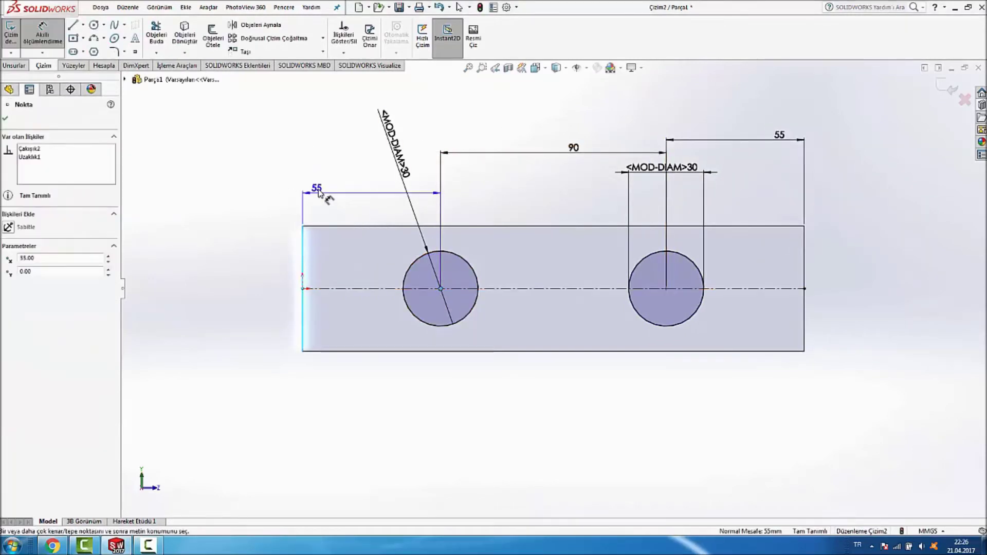
key("Escape")
Extruded-cut the two circles 257 mm deep through both shell walls.
middle_click_drag(320, 193, 262, 119)
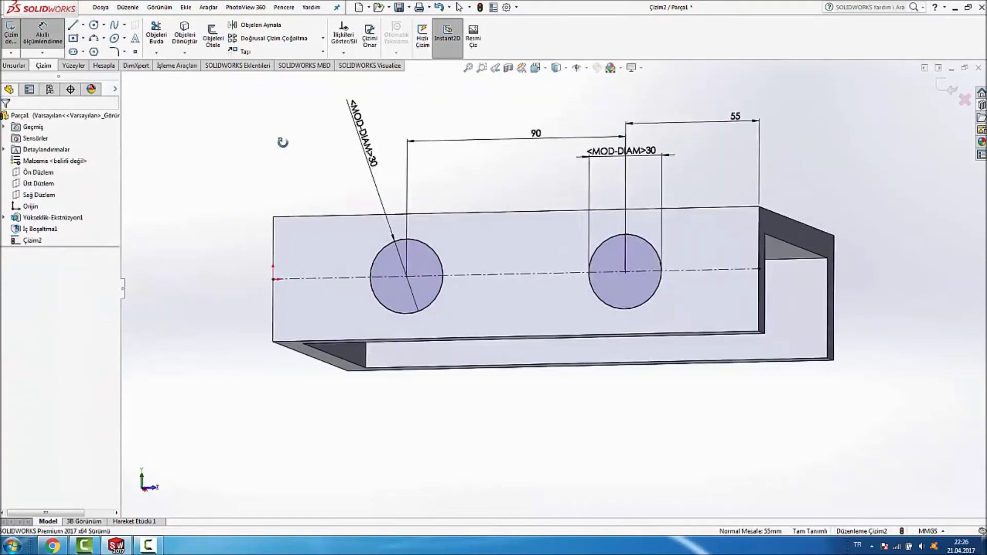
middle_click_drag(421, 232, 188, 136)
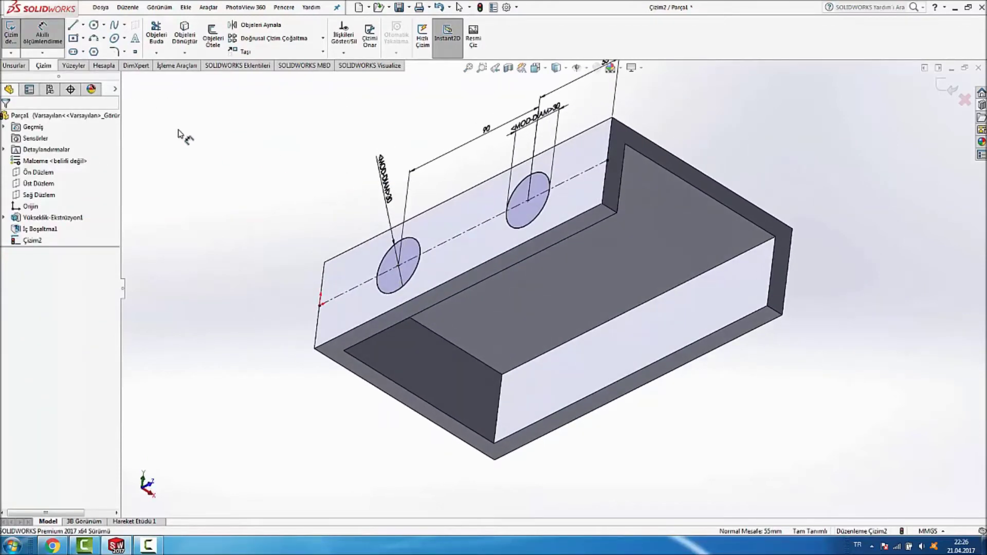
left_click(23, 69)
left_click(173, 45)
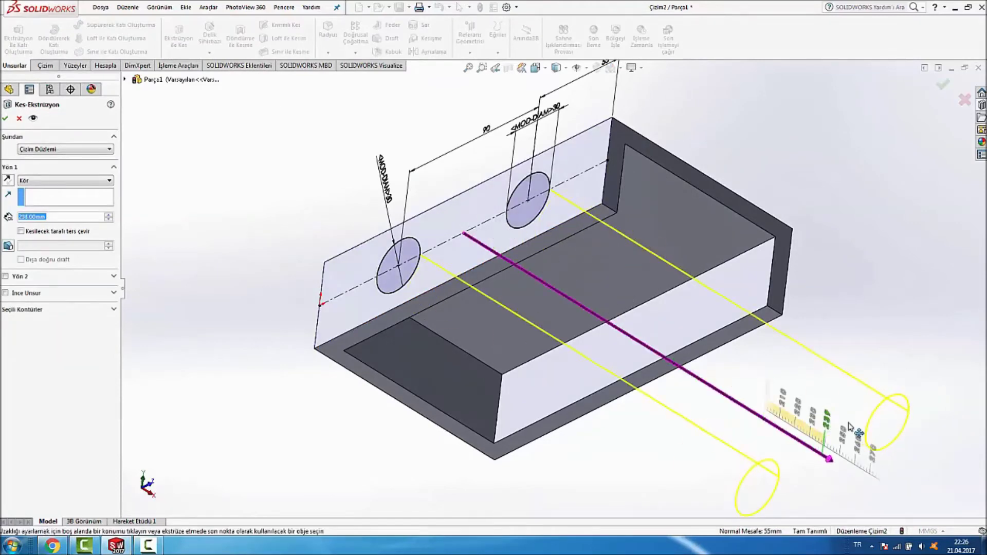
left_click_drag(501, 258, 855, 475)
left_click(942, 84)
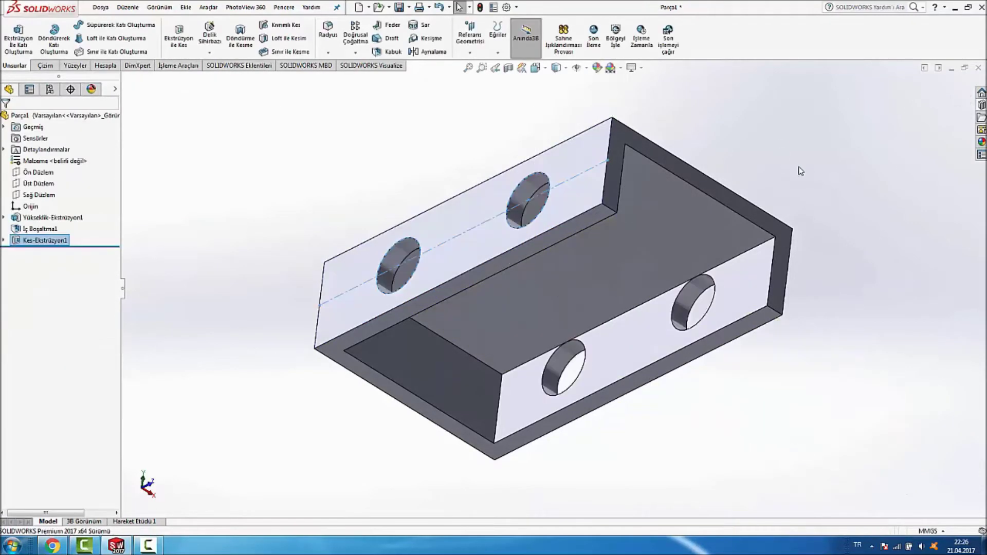
Start a new sketch, Çizim3, on the housing's top rim face.
mouse_move(797, 166)
middle_mouse_down()
mouse_move(786, 138)
mouse_move(833, 198)
mouse_move(803, 256)
mouse_move(806, 172)
mouse_move(844, 213)
middle_mouse_up()
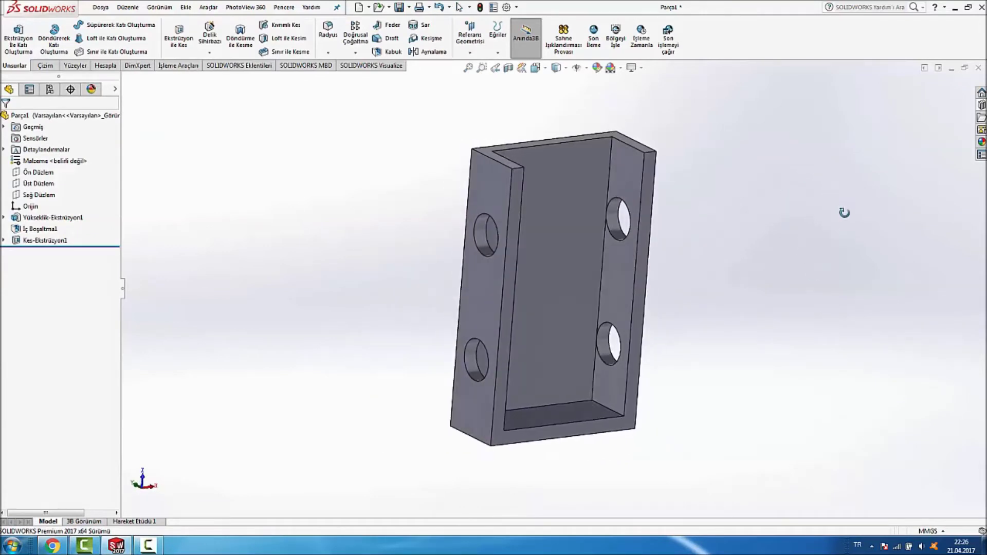
left_click(513, 193)
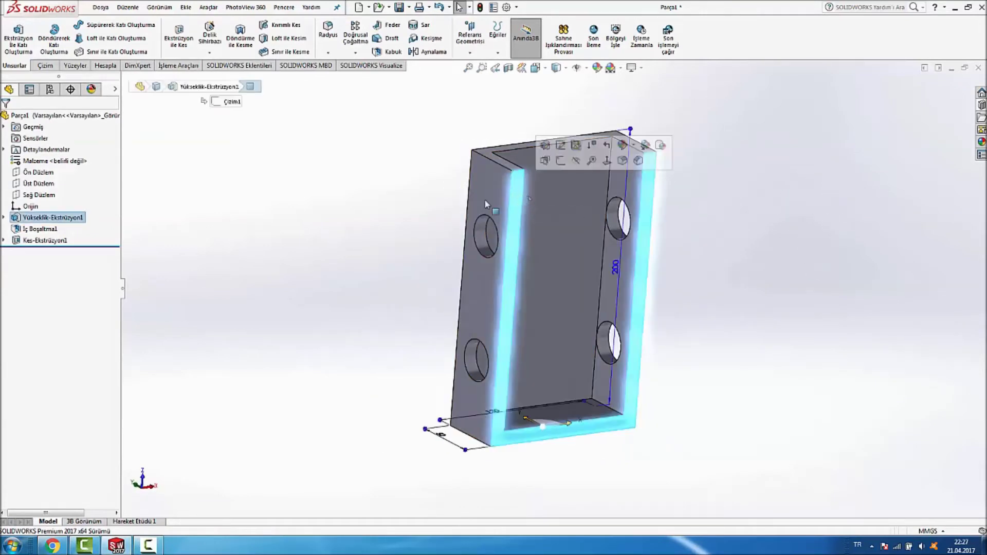
key("Escape")
left_click(517, 208)
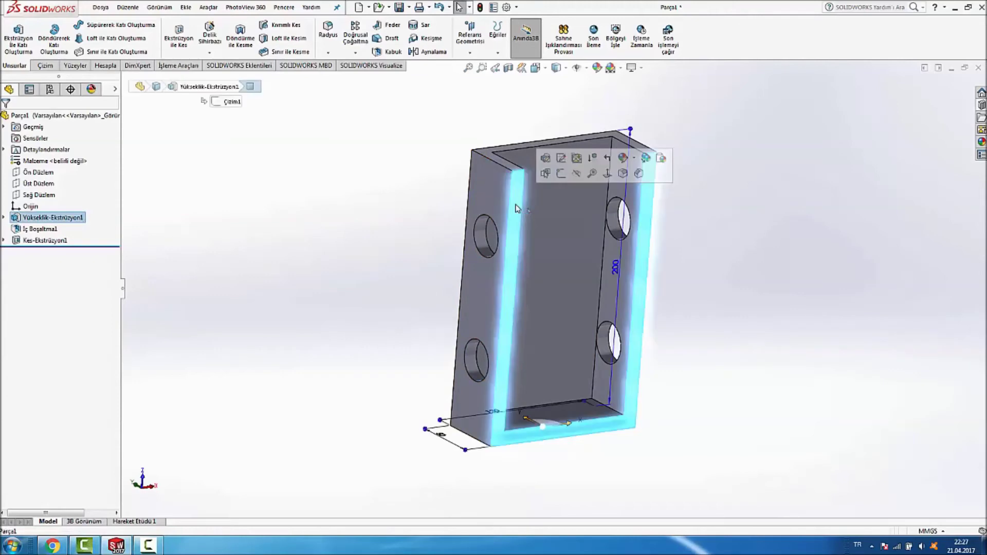
right_click(516, 208)
left_click(539, 190)
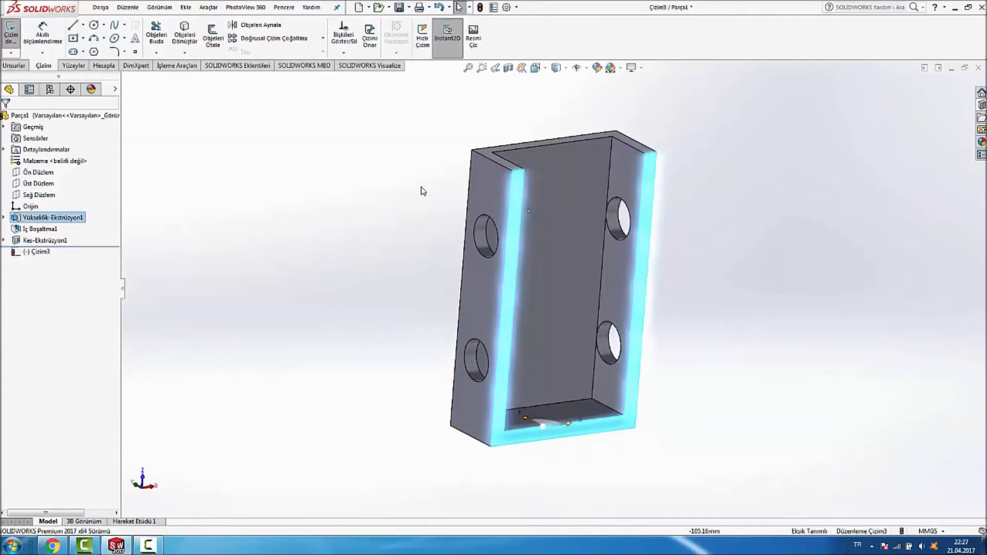
View the rim-face sketch plane straight on with Normal To.
key("space")
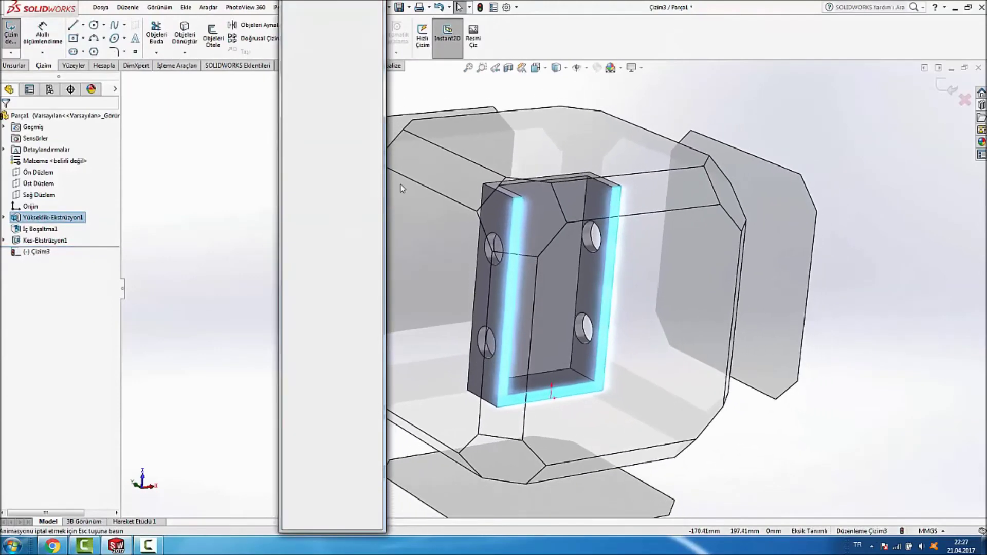
key("ctrl+8")
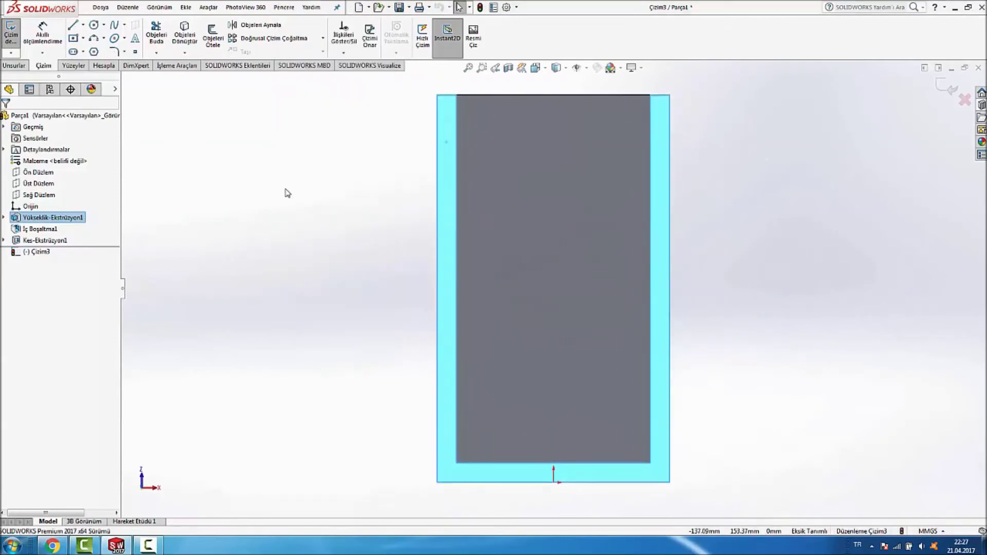
scroll(652, 165, "up", 3)
left_click(178, 91)
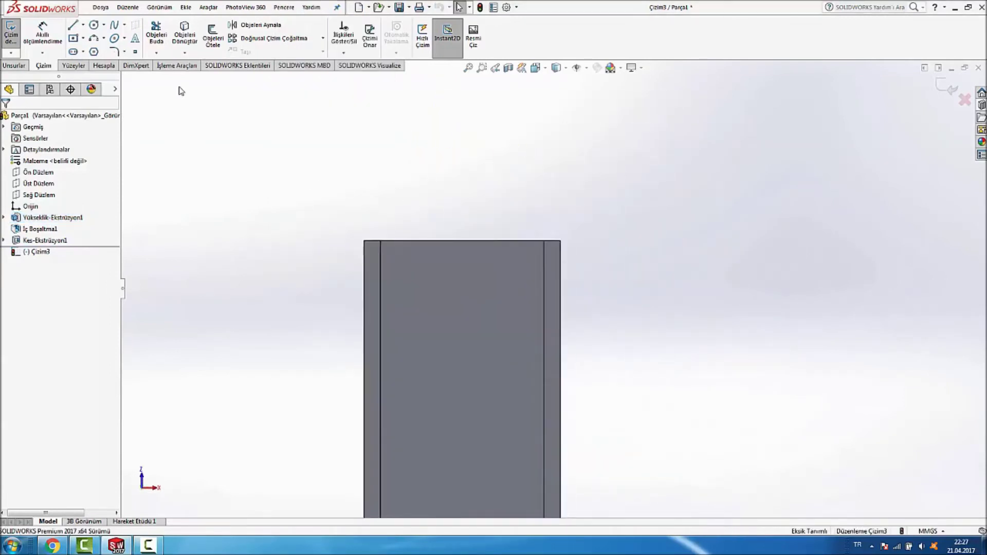
left_click(73, 25)
scroll(380, 252, "down", 2)
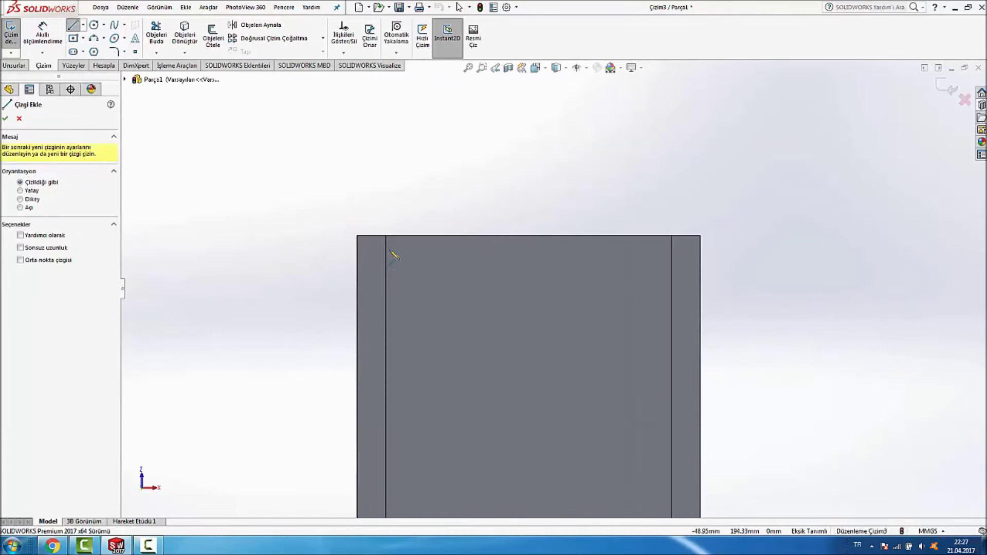
scroll(391, 247, "down", 2)
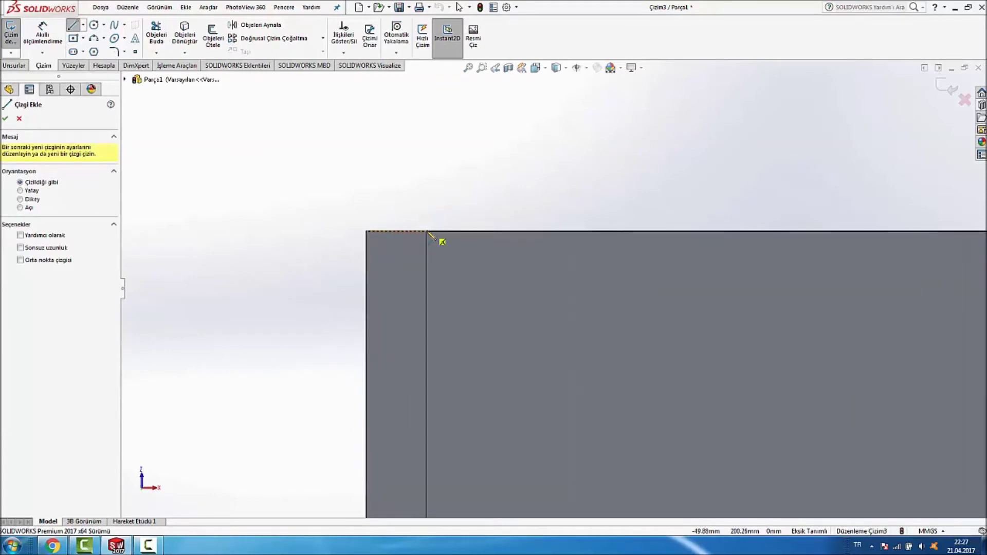
Draw a closed L-shaped line outline rising from the wall's top corner.
left_click(426, 231)
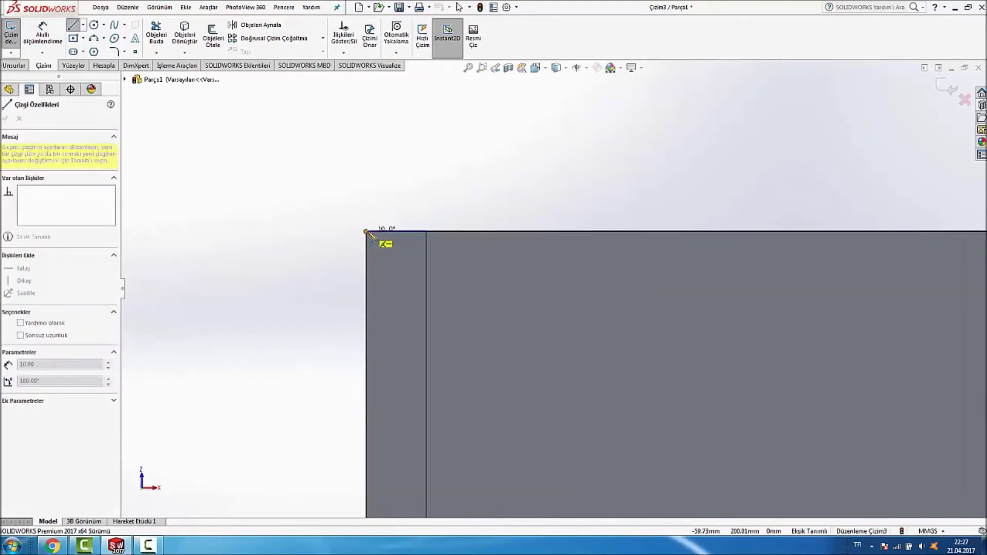
left_click(366, 231)
left_click(366, 111)
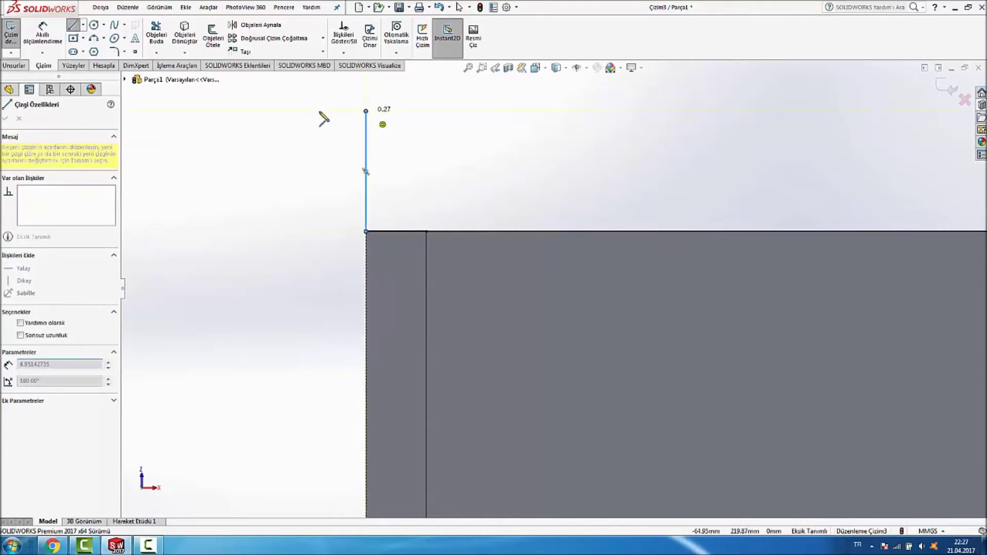
scroll(293, 121, "up", 3)
left_click(284, 186)
left_click(284, 142)
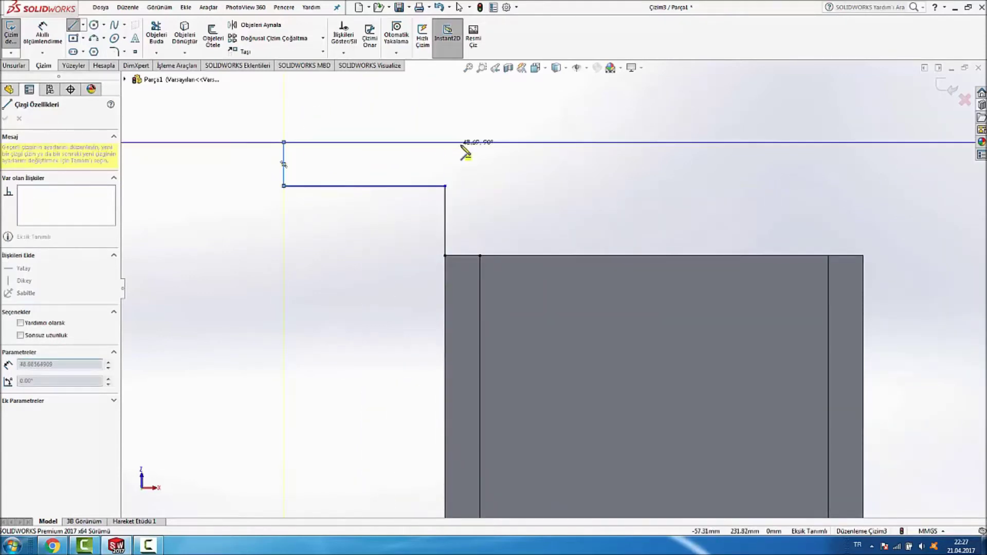
left_click(480, 142)
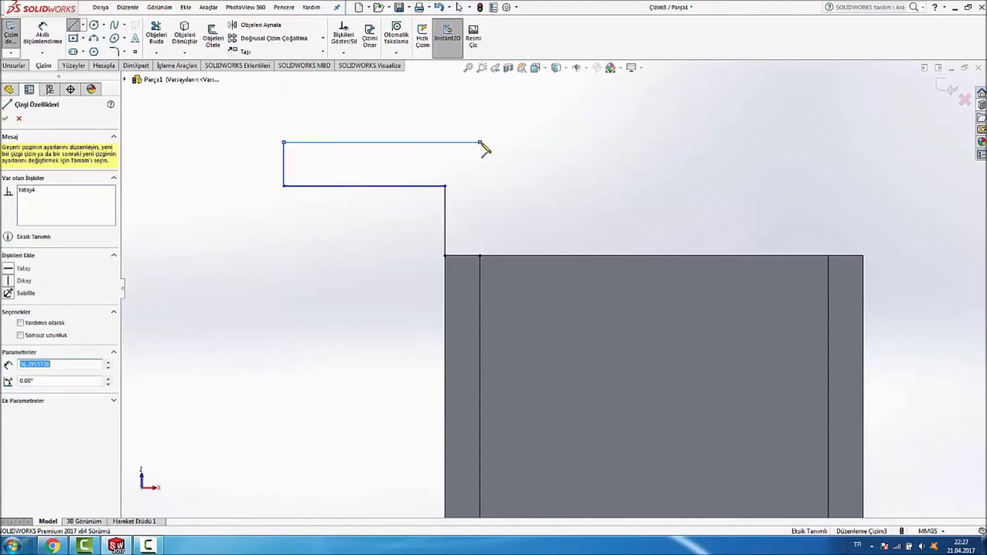
left_click(480, 255)
key("Escape")
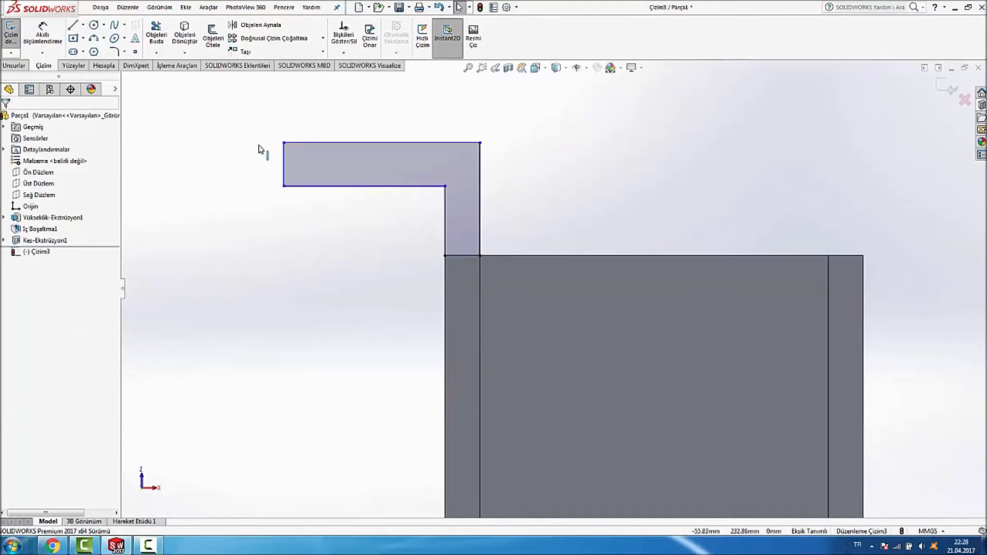
left_click(43, 41)
Dimension the profile's upright edge to 80 and the top arm thickness to 10.
left_click(482, 192)
left_click(539, 198)
type("80")
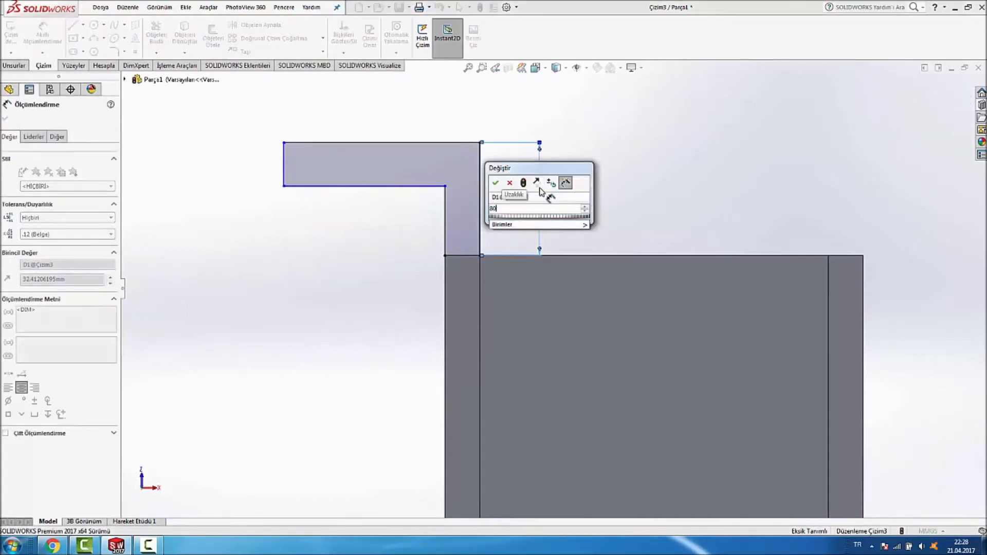
key("Return")
scroll(611, 167, "up", 3)
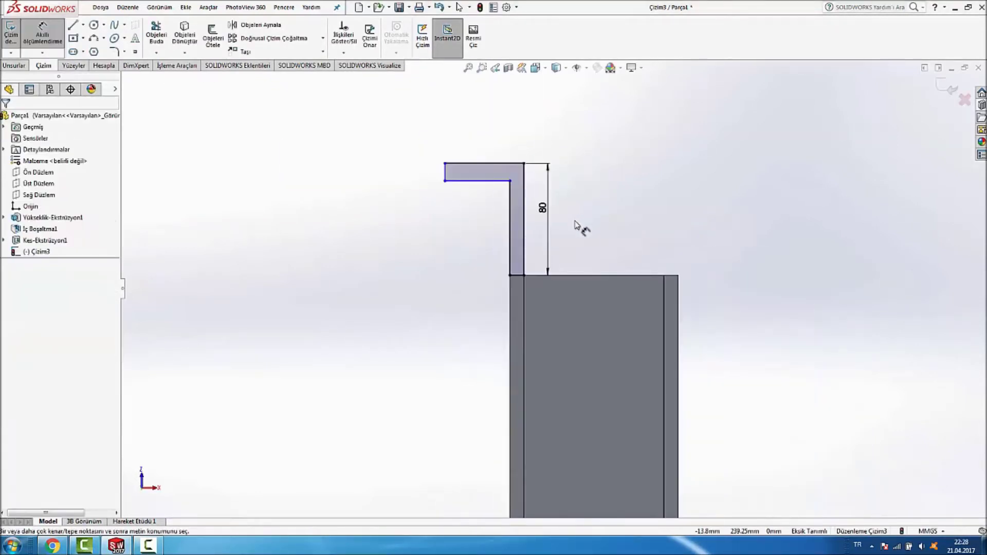
scroll(575, 222, "down", 2)
scroll(550, 209, "down", 2)
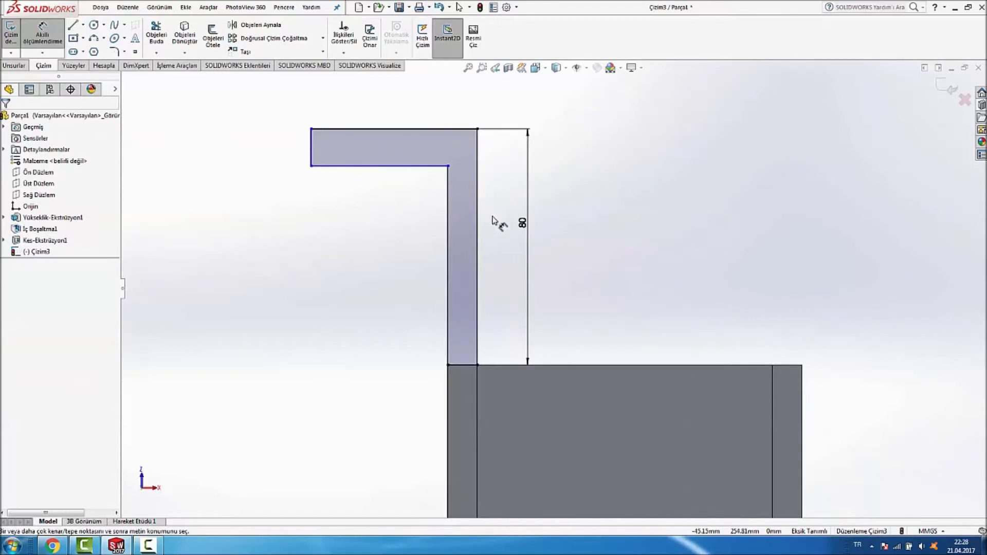
left_click(311, 149)
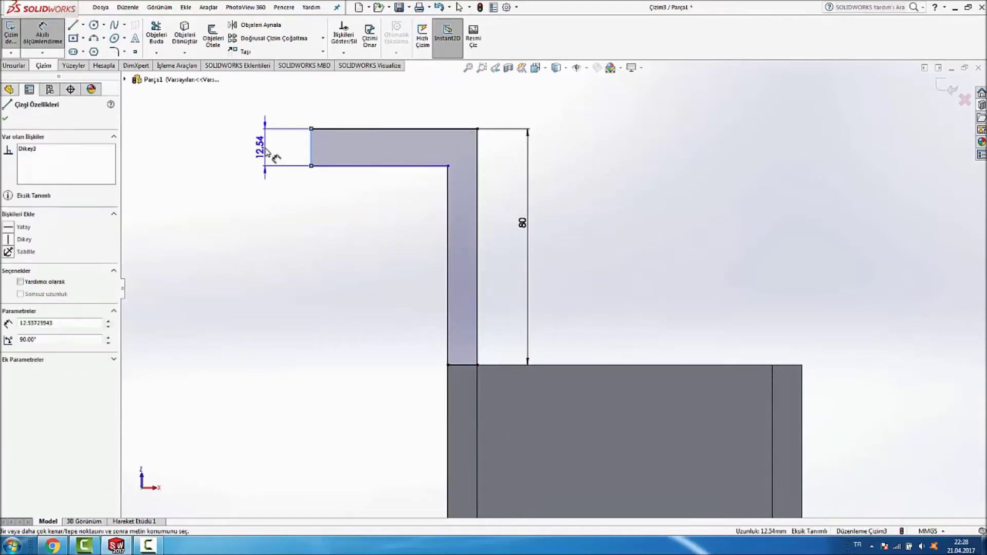
left_click(265, 150)
type("10")
key("Return")
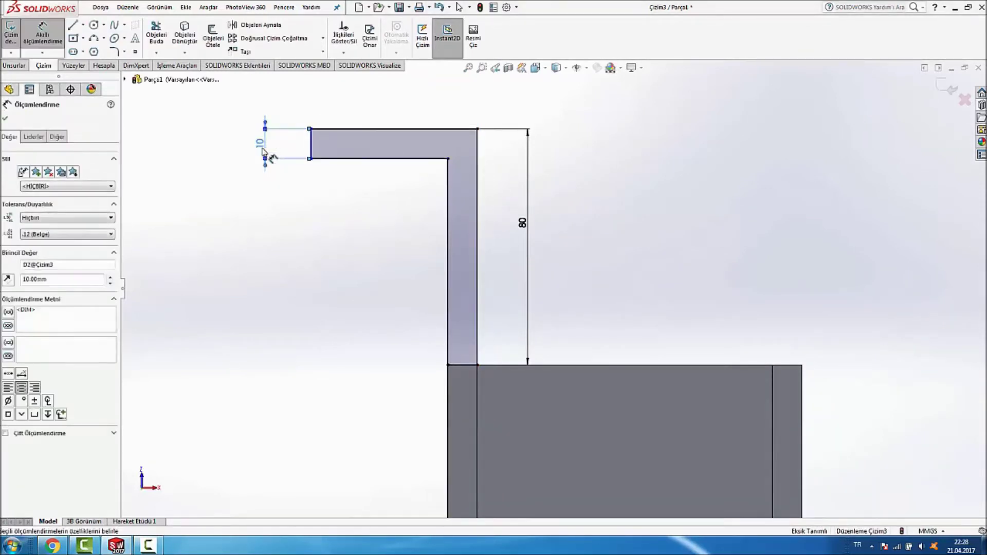
left_click(347, 304)
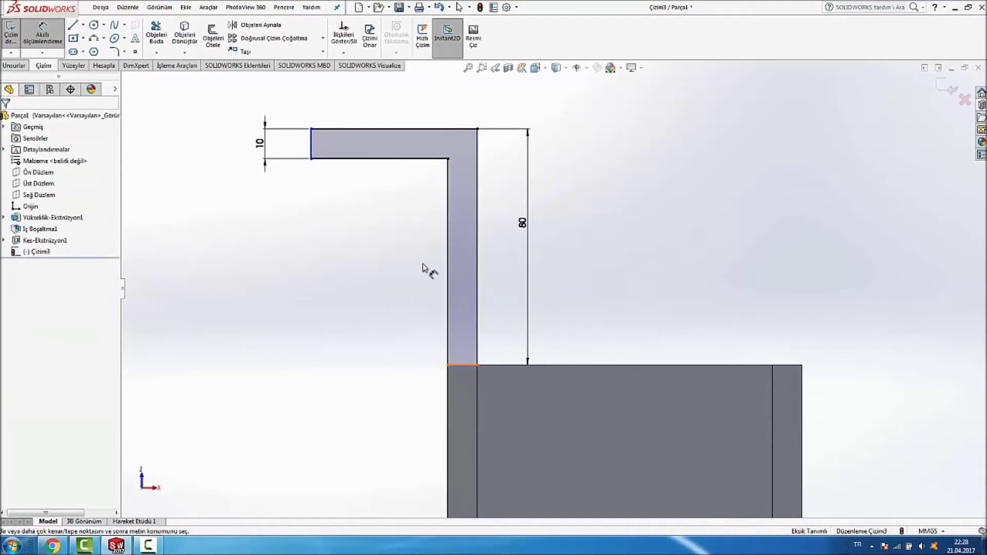
Set the top line length to 180 mm, then orbit to see the profile in 3D.
scroll(559, 288, "up", 2)
scroll(520, 221, "down", 2)
left_click(403, 158)
left_click(394, 131)
type("180")
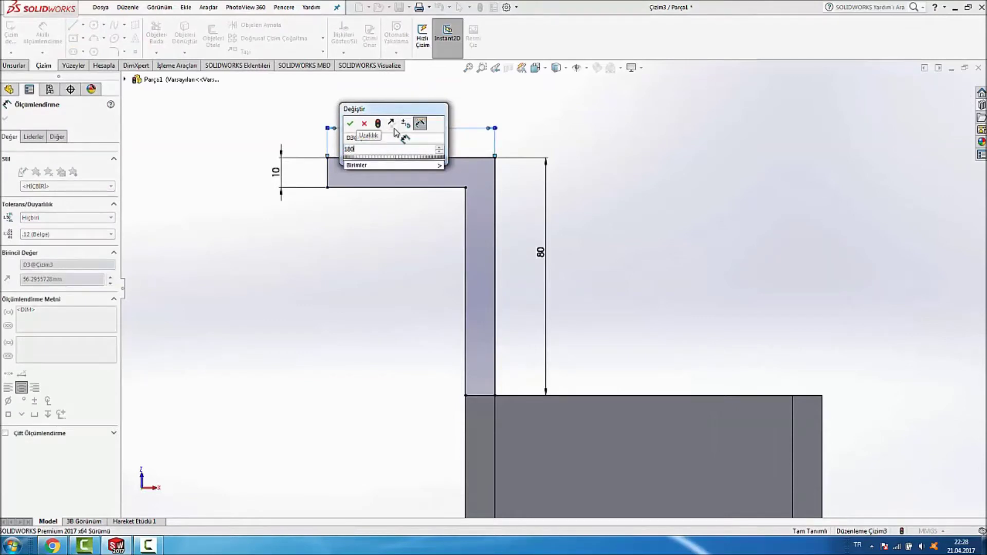
key("Return")
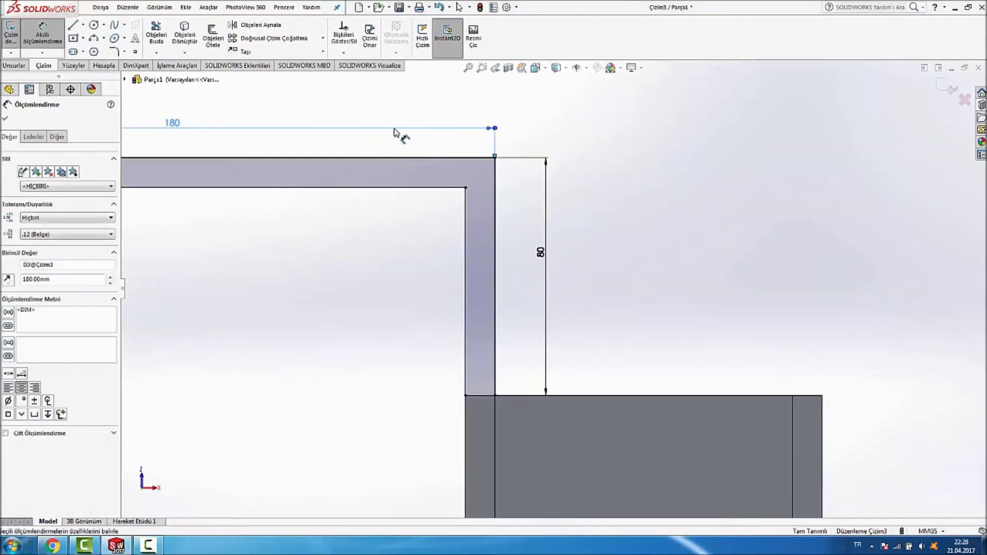
key("Escape")
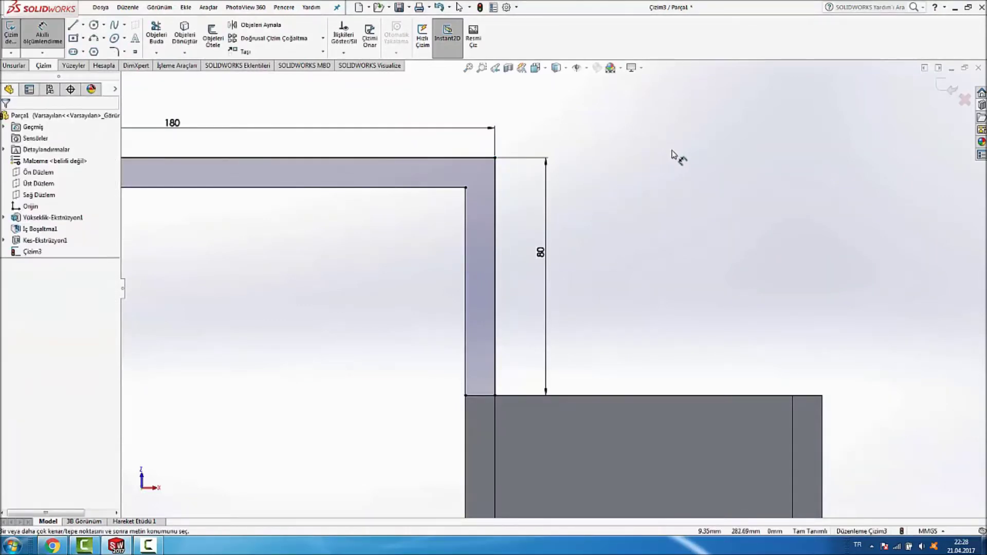
scroll(668, 181, "up", 2)
scroll(630, 223, "up", 1)
scroll(614, 241, "up", 1)
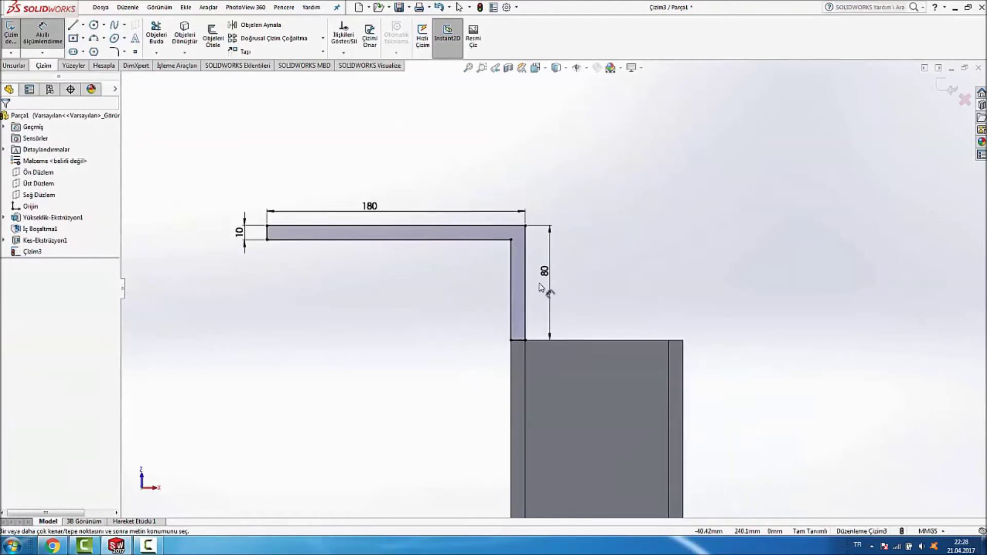
scroll(411, 307, "down", 1)
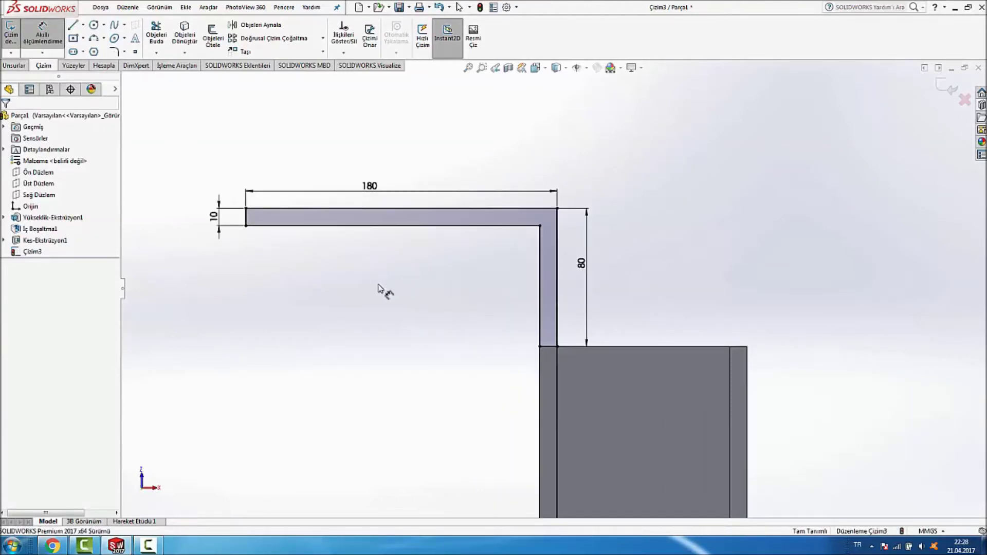
scroll(423, 286, "up", 2)
mouse_move(504, 286)
middle_mouse_down()
mouse_move(535, 322)
mouse_move(629, 251)
middle_mouse_up()
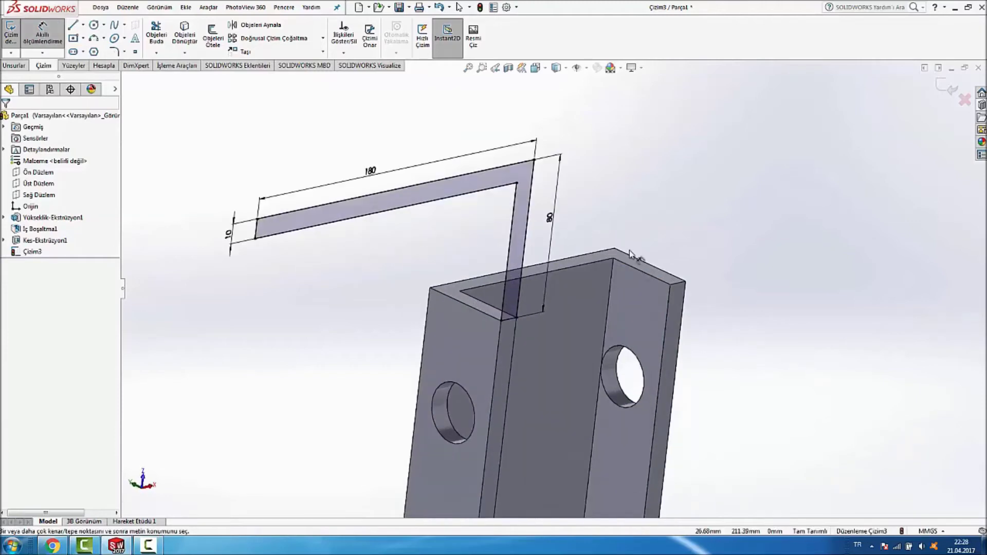
Extrude the L profile up to the housing's top edge as Yükseklik-Ekstrüzyon2.
left_click(16, 66)
left_click(18, 36)
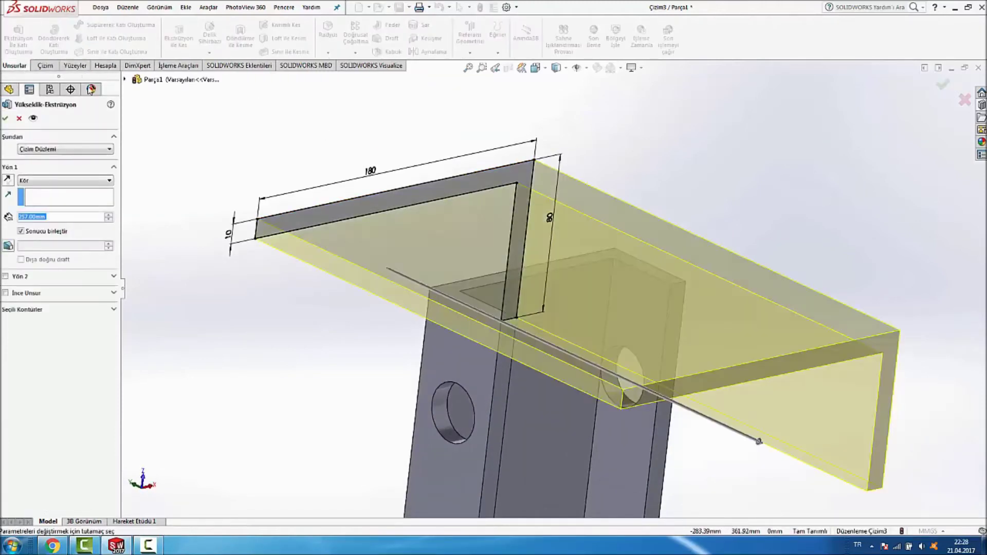
middle_click_drag(426, 103, 393, 152)
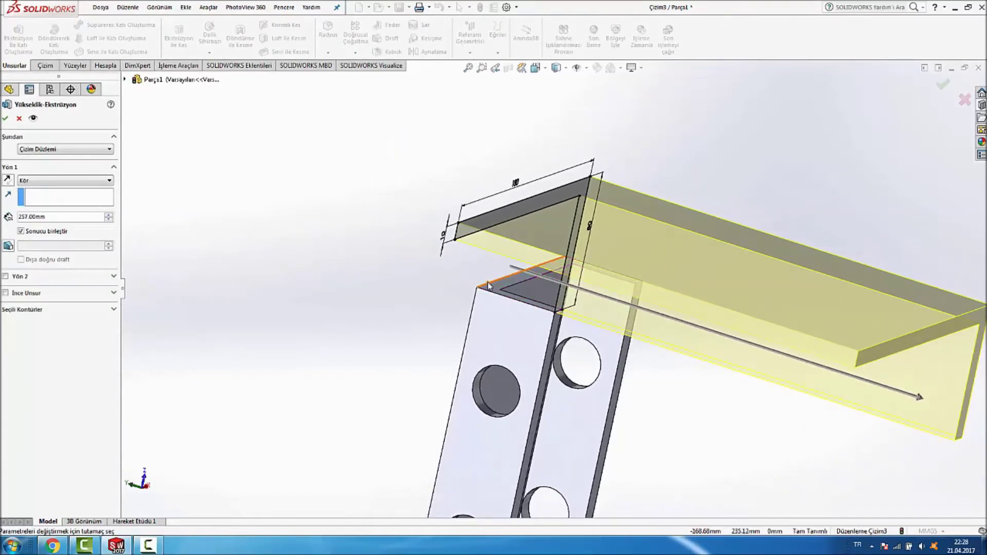
left_click(488, 284)
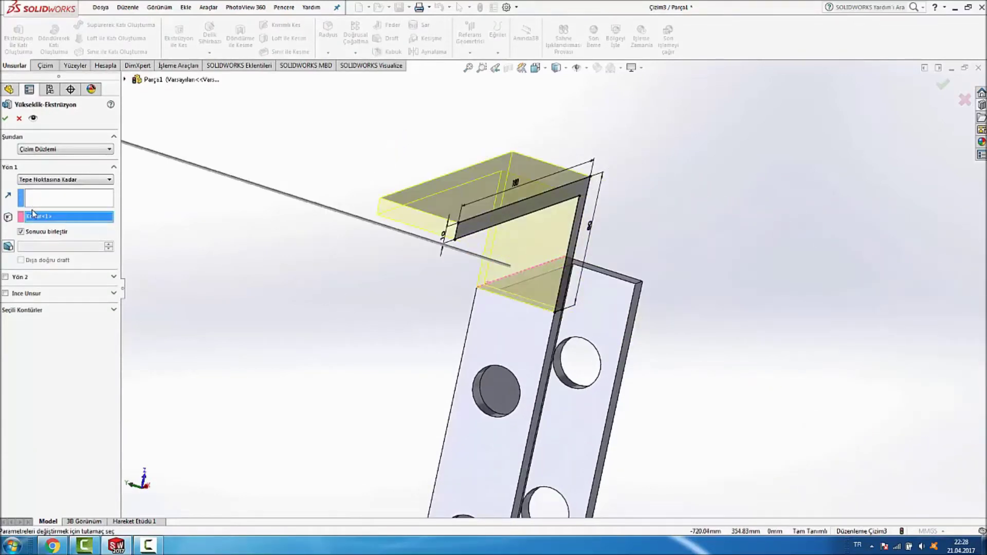
left_click(5, 120)
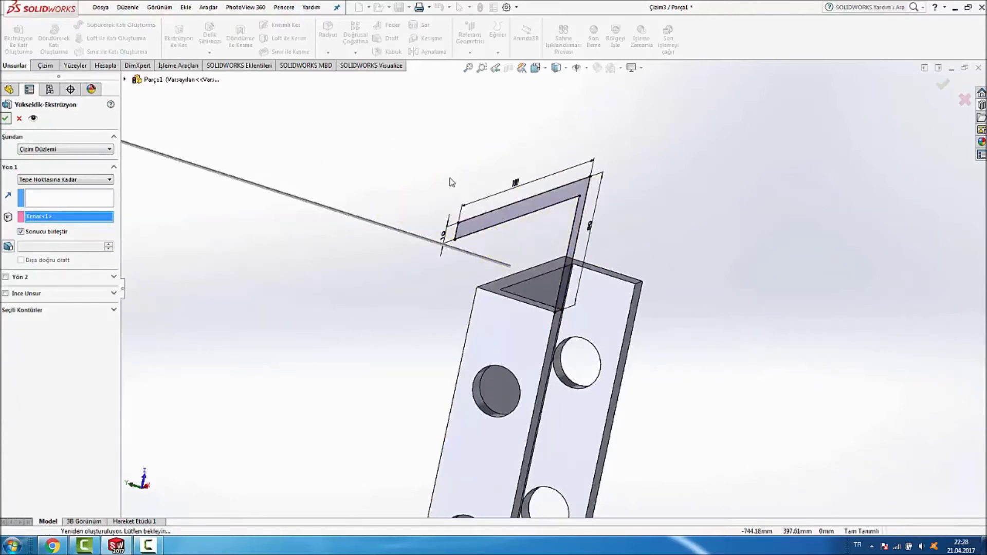
left_click(712, 184)
mouse_move(711, 184)
middle_mouse_down()
mouse_move(632, 137)
mouse_move(681, 160)
mouse_move(668, 234)
middle_mouse_up()
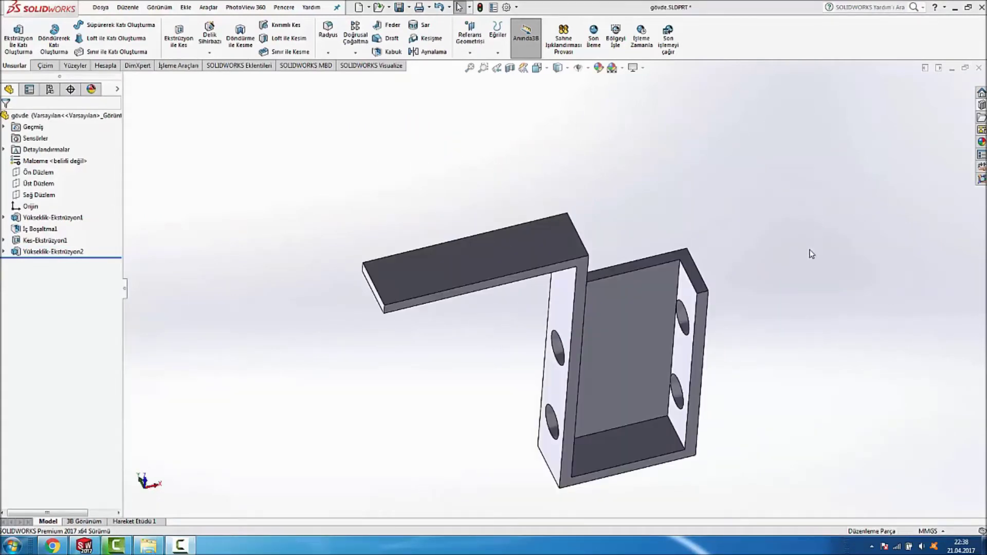
Open a new sketch on the overhanging plate's top face.
left_click(415, 259)
scroll(553, 288, "up", 3)
left_click(738, 270)
scroll(700, 268, "up", 3)
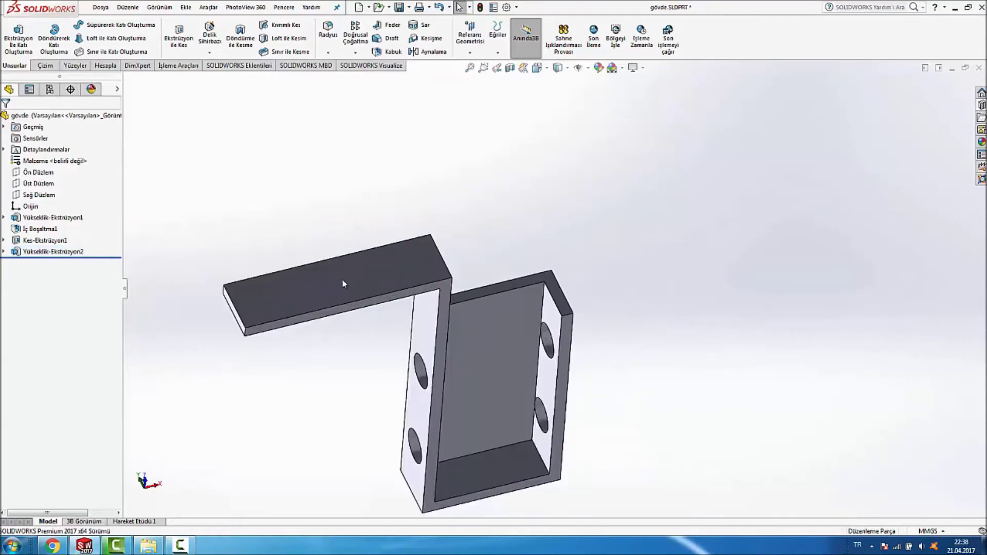
left_click(277, 291)
right_click(276, 292)
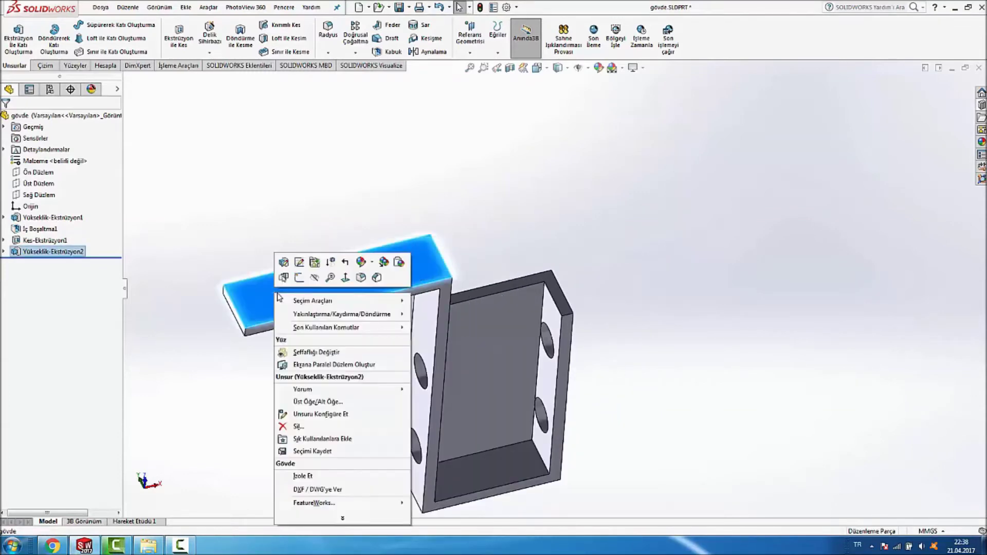
left_click(299, 277)
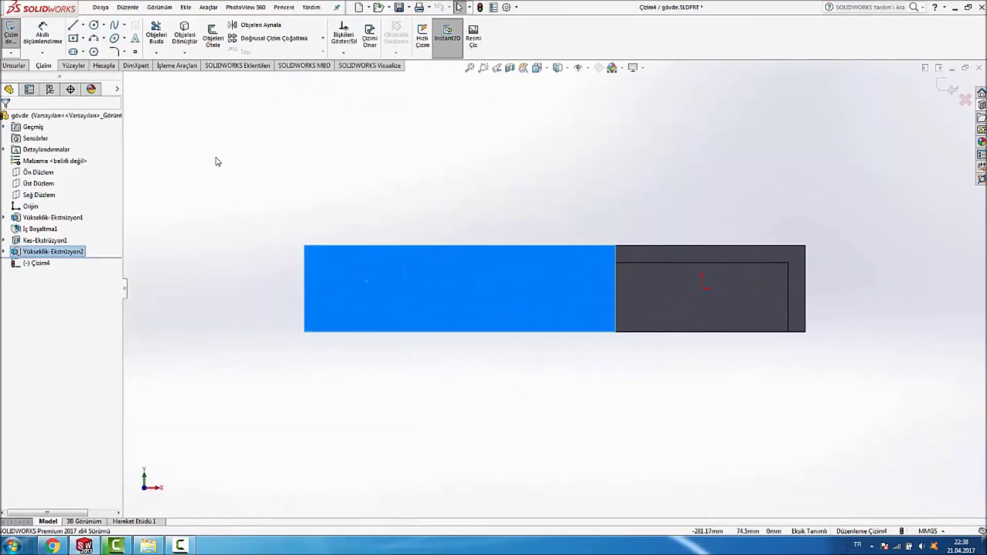
Draw a centerline along the plate and a circle centred on it.
left_click(84, 27)
left_click(87, 48)
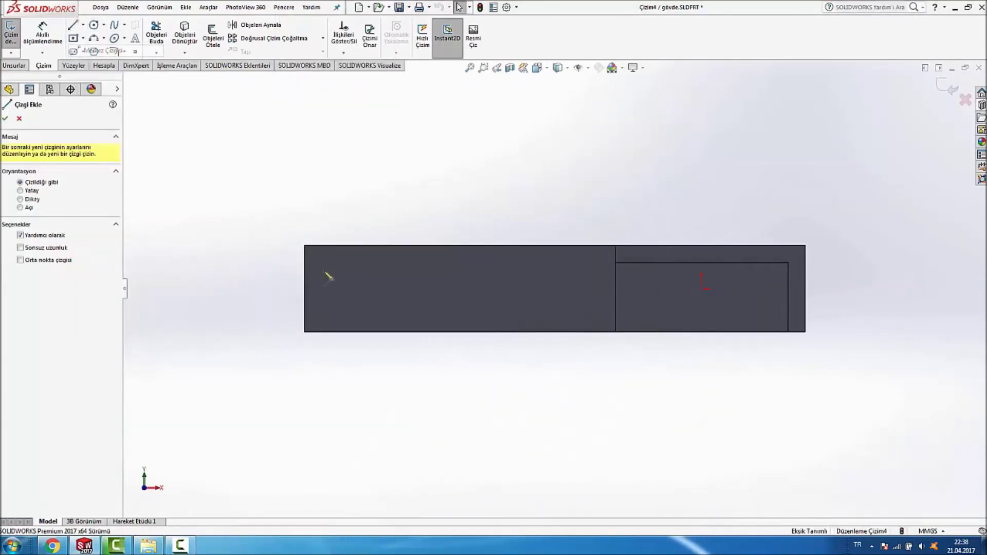
left_click(304, 288)
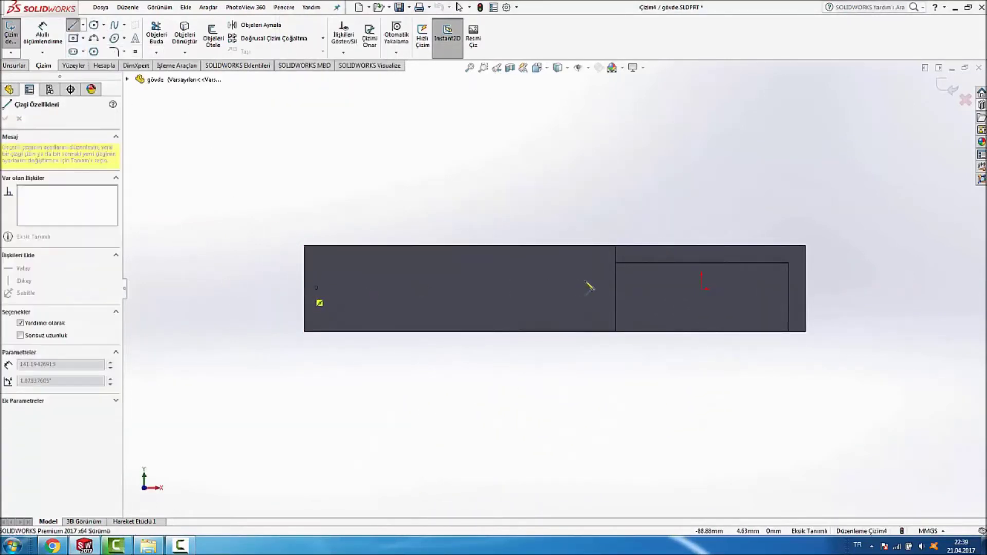
left_click(615, 296)
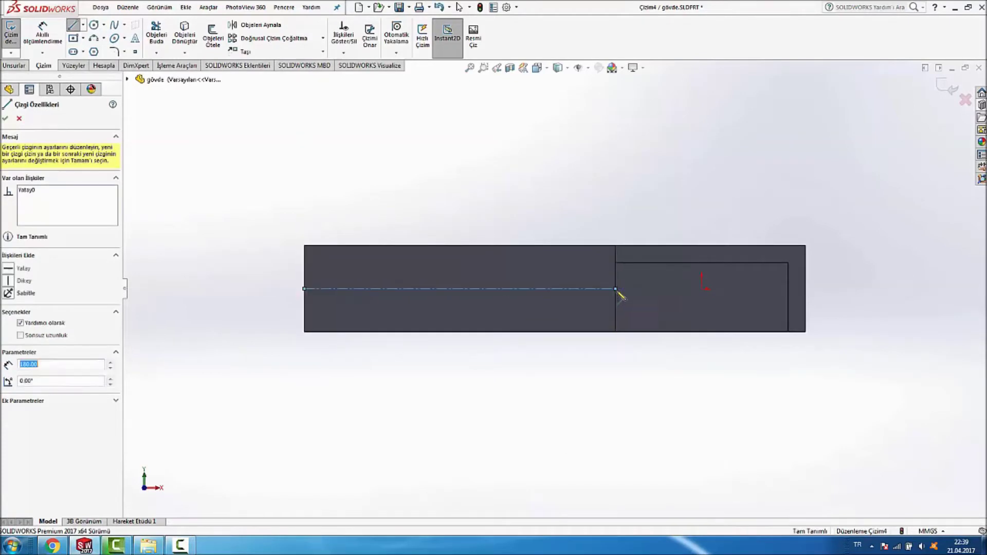
key("Escape")
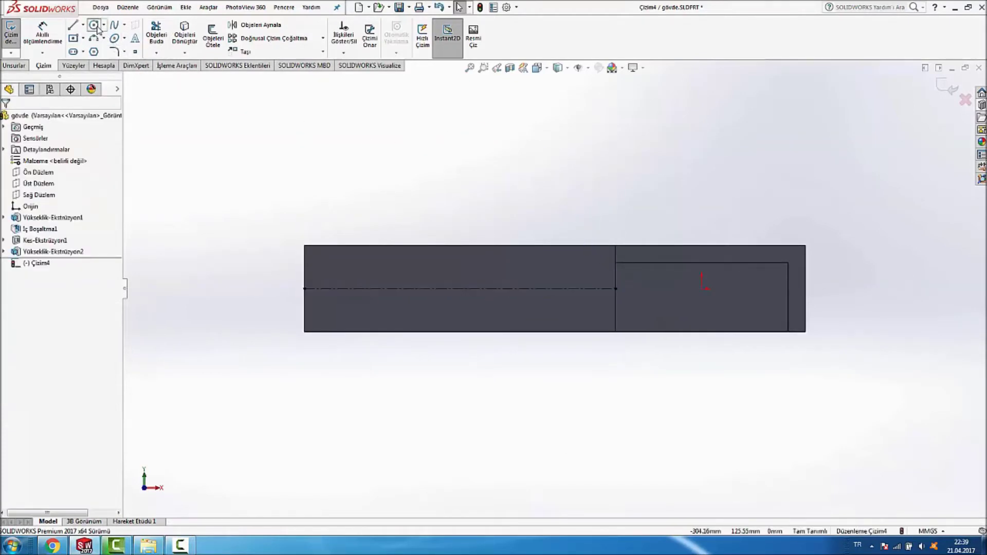
left_click(95, 26)
left_click(367, 288)
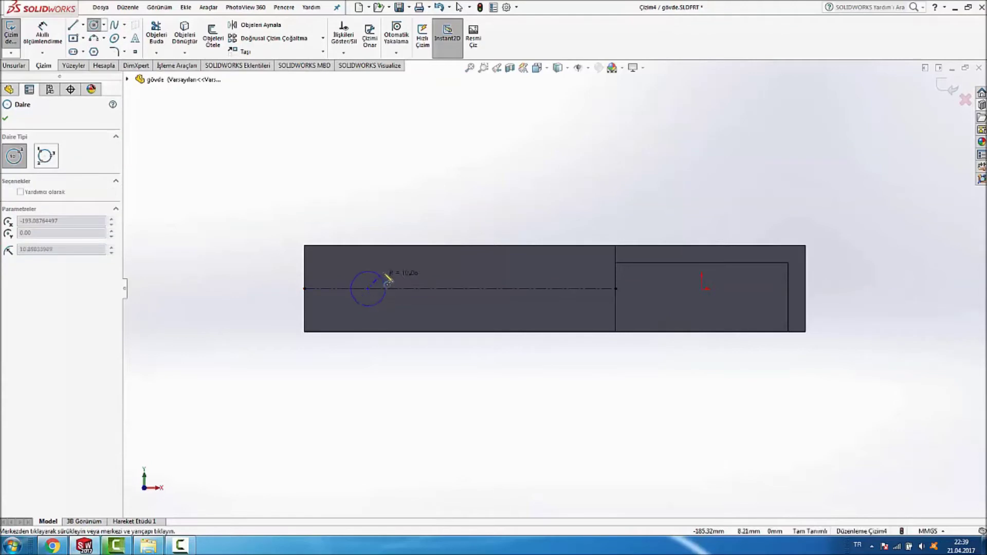
left_click(390, 276)
Dimension the circle to 15 mm diameter, 160 mm from the plate's inner edge.
left_click(52, 41)
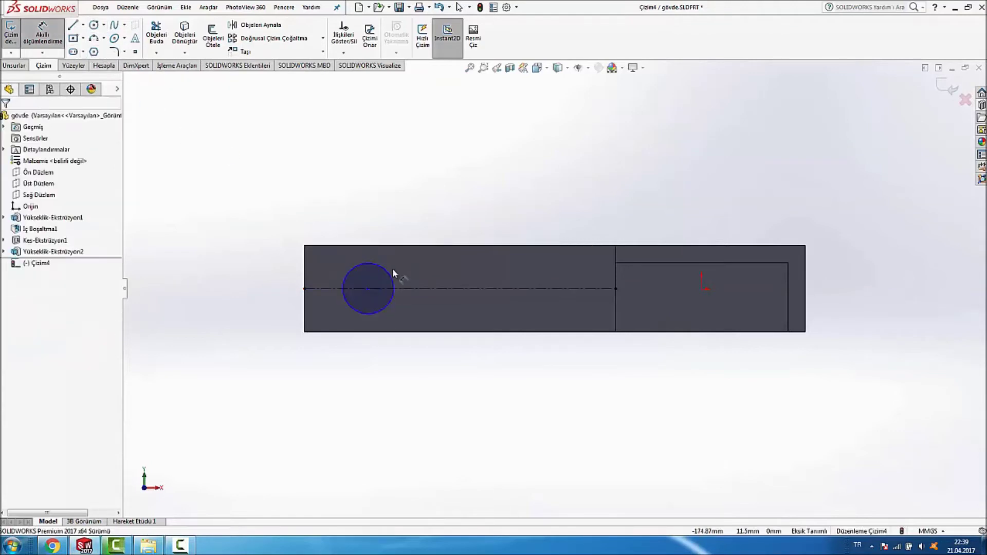
left_click(388, 268)
left_click(339, 132)
type("15")
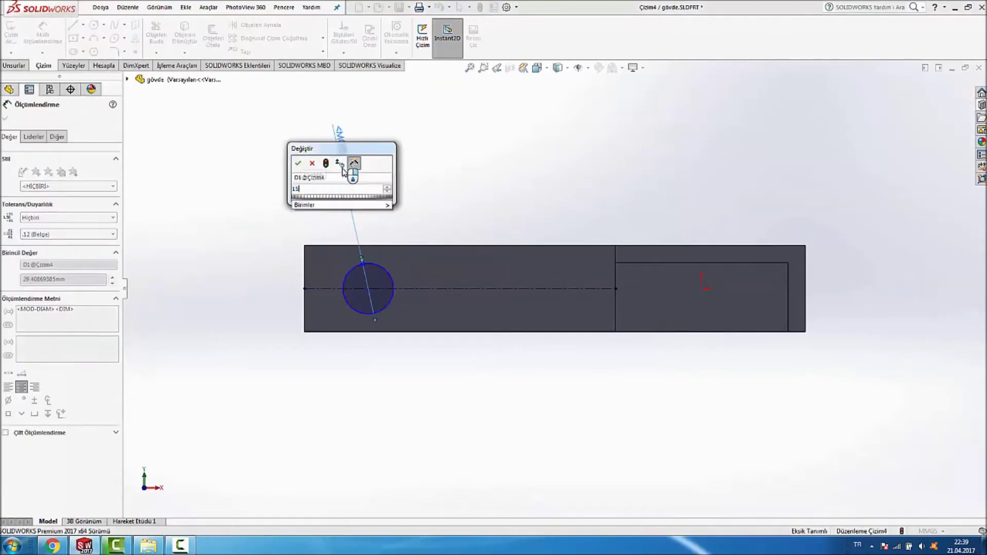
key("Return")
left_click(438, 141)
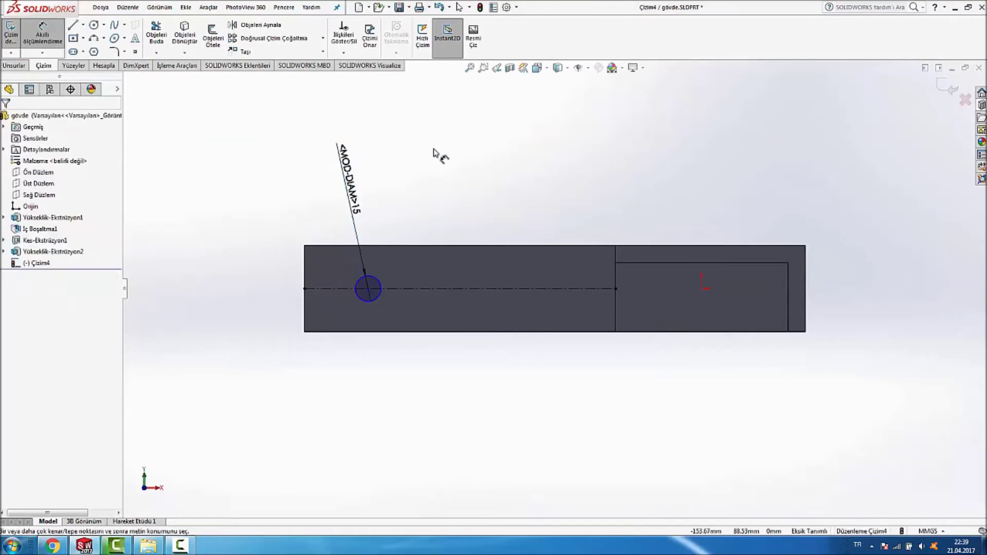
left_click(379, 285)
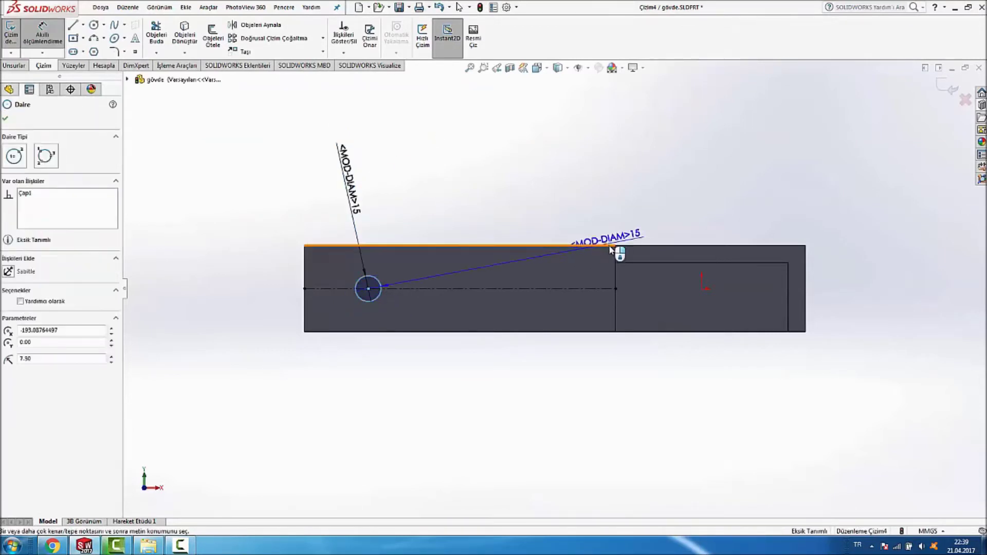
left_click(617, 256)
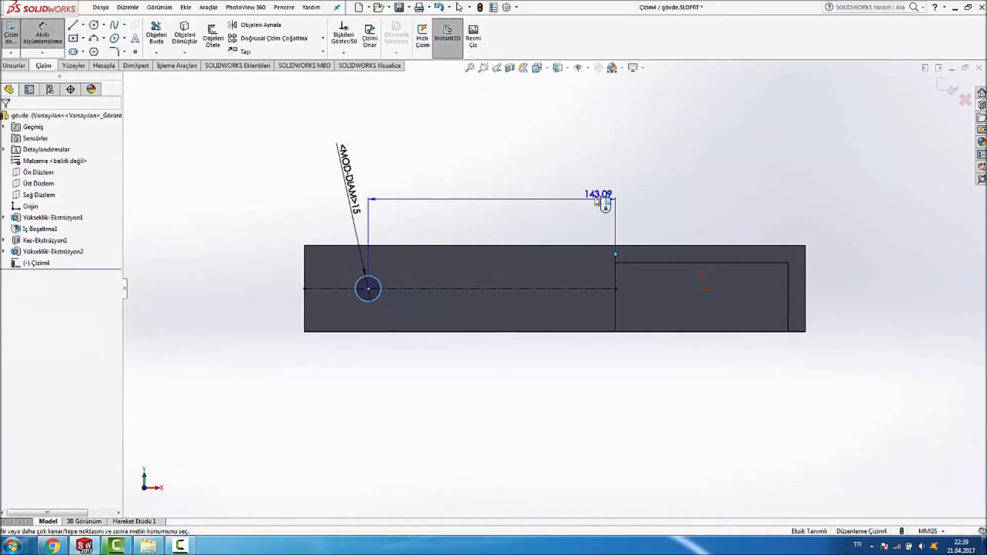
left_click(602, 202)
type("160")
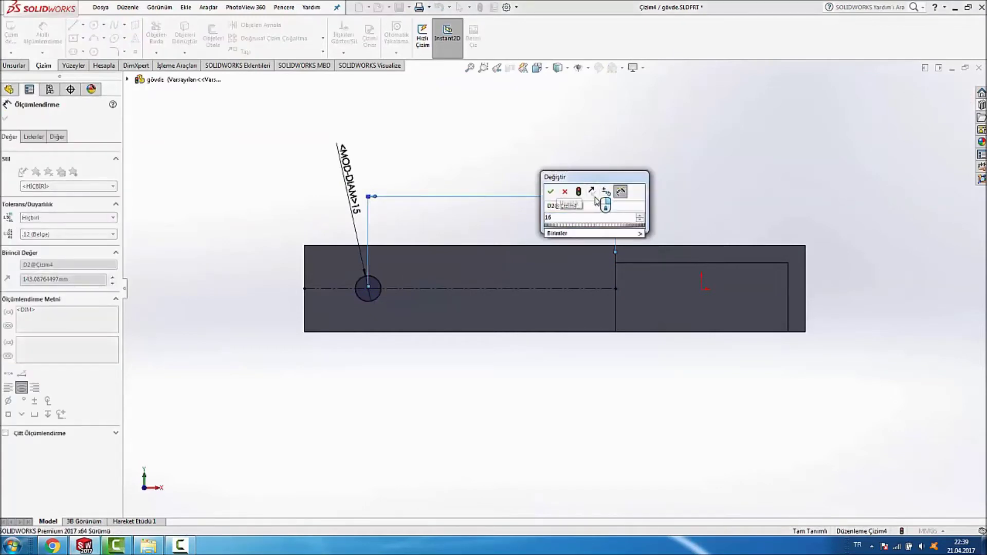
key("Return")
left_click(529, 169)
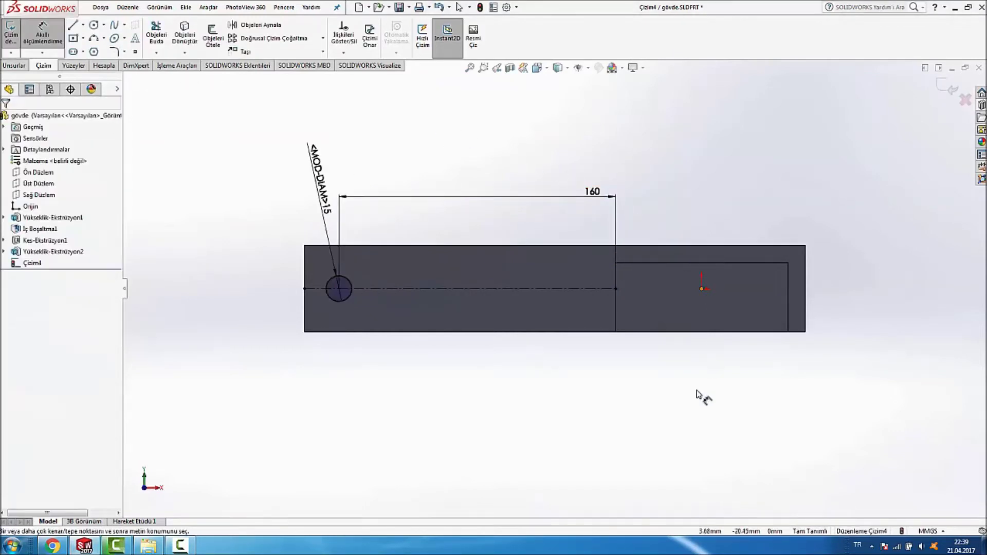
mouse_move(702, 399)
middle_mouse_down()
mouse_move(680, 303)
mouse_move(742, 186)
mouse_move(639, 170)
mouse_move(631, 154)
middle_mouse_up()
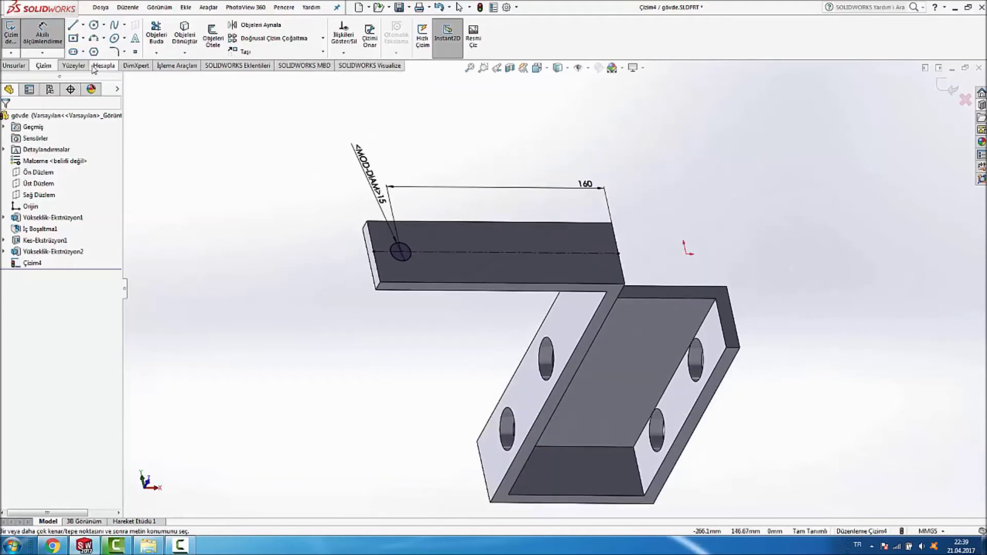
Cut-extrude the 15 mm circle 57 mm deep through the plate as Kes-Ekstrüzyon2.
left_click(20, 66)
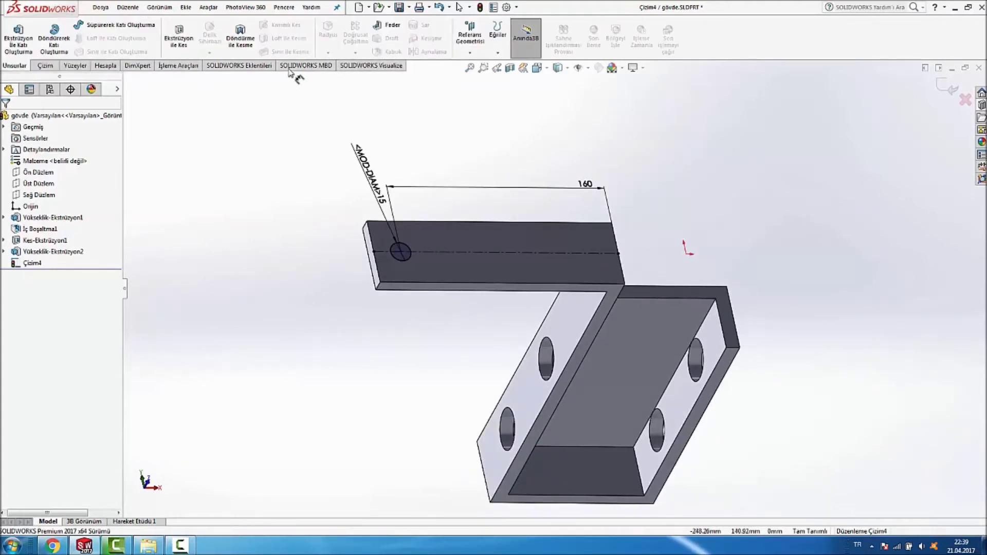
left_click(178, 32)
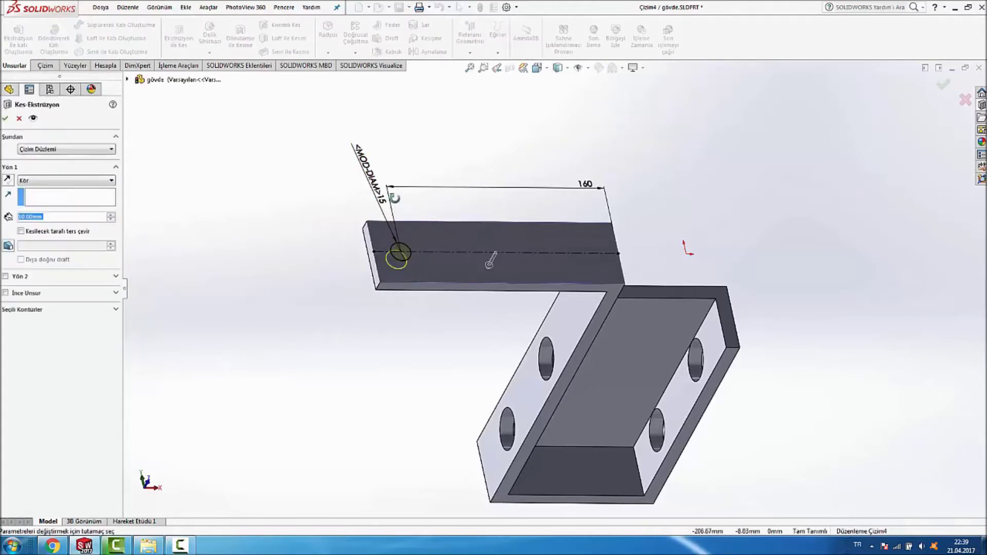
middle_click_drag(419, 235, 443, 195)
left_click_drag(457, 204, 493, 235)
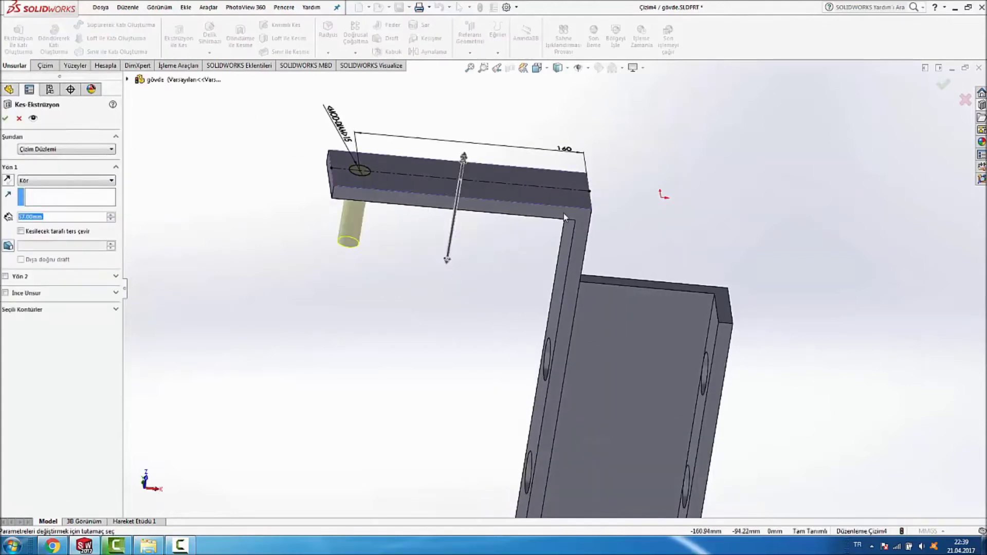
left_click(944, 86)
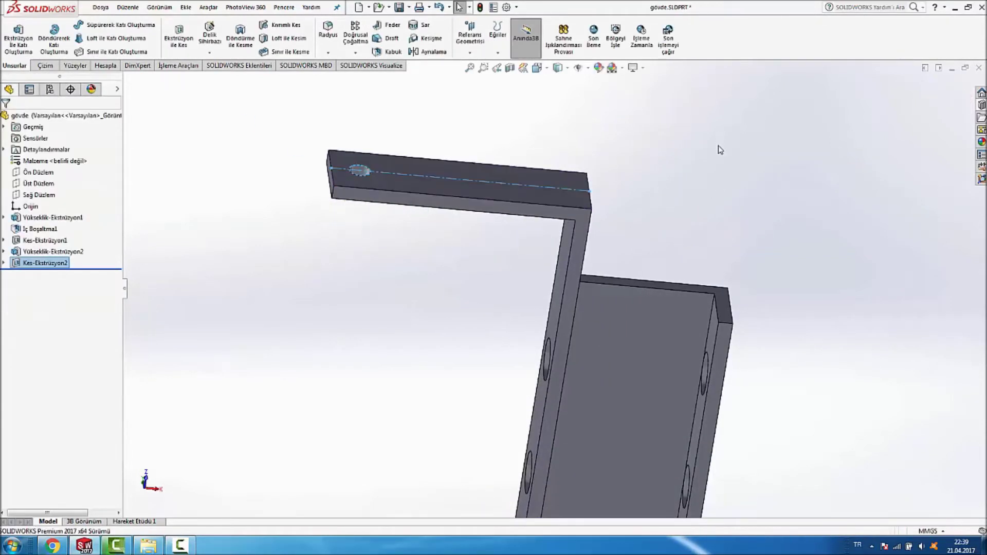
scroll(714, 154, "up", 3)
mouse_move(704, 159)
middle_mouse_down()
mouse_move(764, 178)
mouse_move(726, 238)
mouse_move(732, 211)
middle_mouse_up()
scroll(740, 306, "down", 2)
scroll(740, 306, "down", 2)
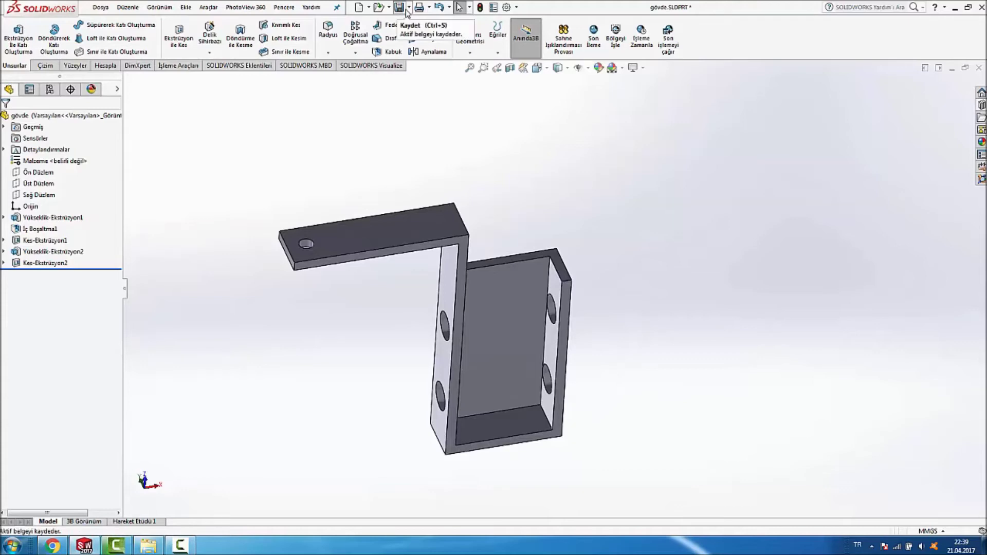
Save the housing under the new name gövde1.SLDPRT.
left_click(409, 10)
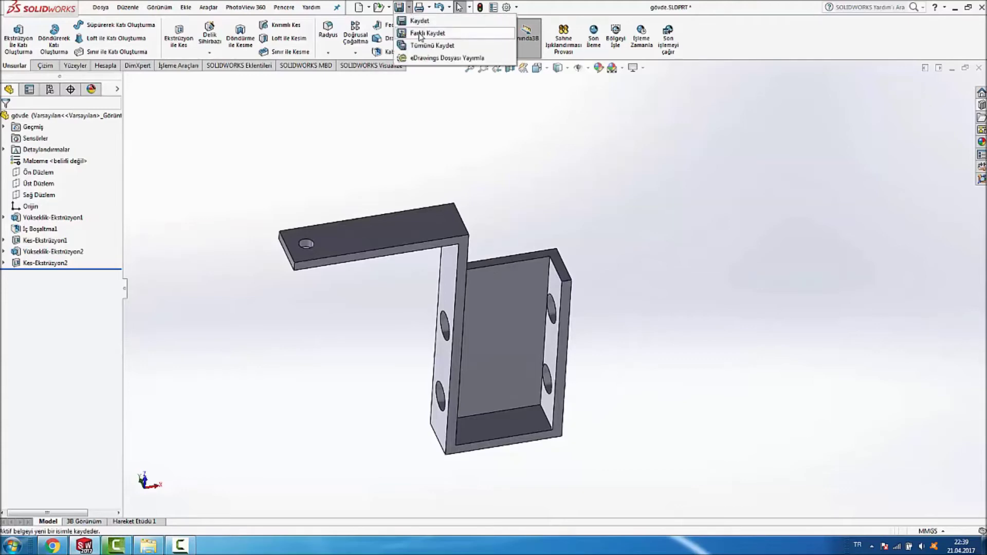
left_click(417, 30)
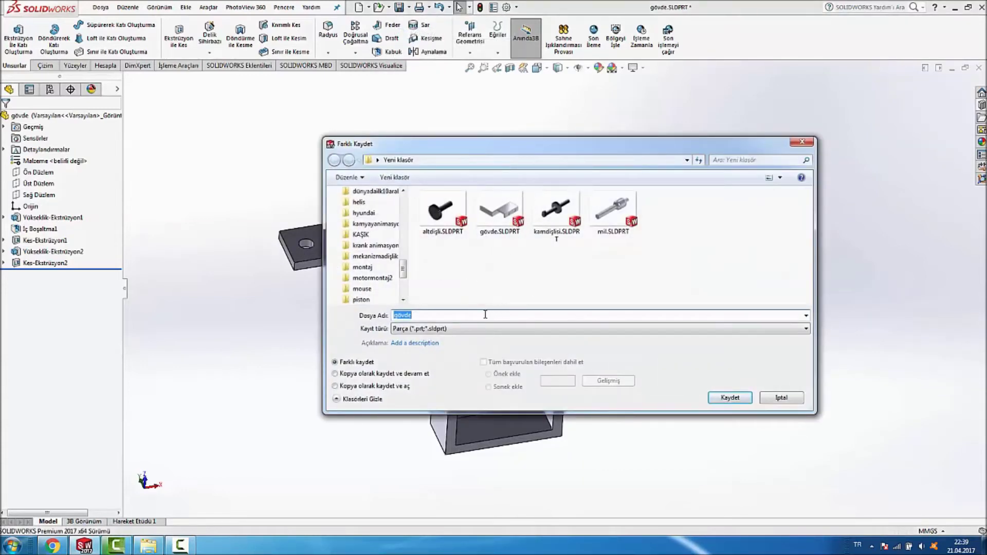
type("gö")
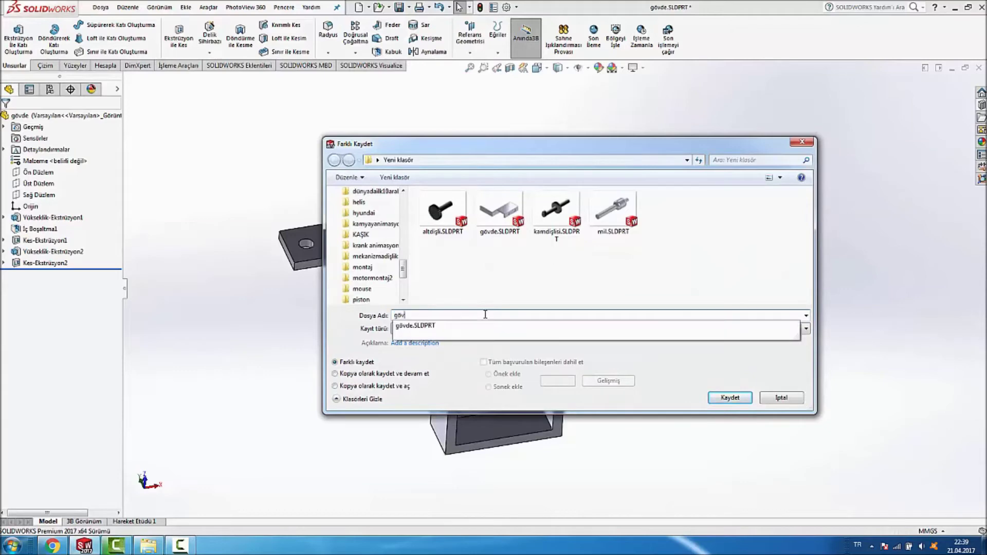
type("1")
key("Return")
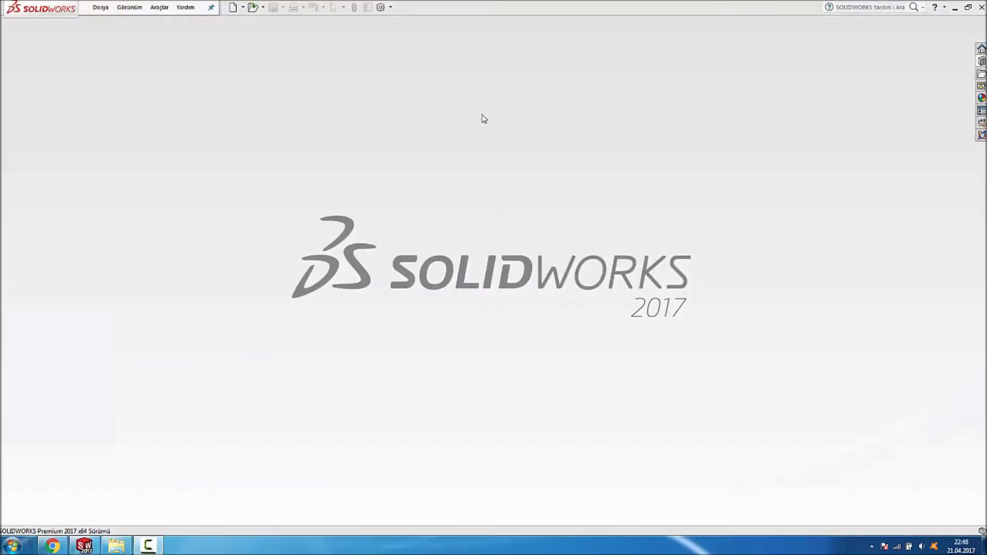
Create a new part with a 10 mm diameter circle sketched at the origin.
left_click(233, 7)
double_click(298, 232)
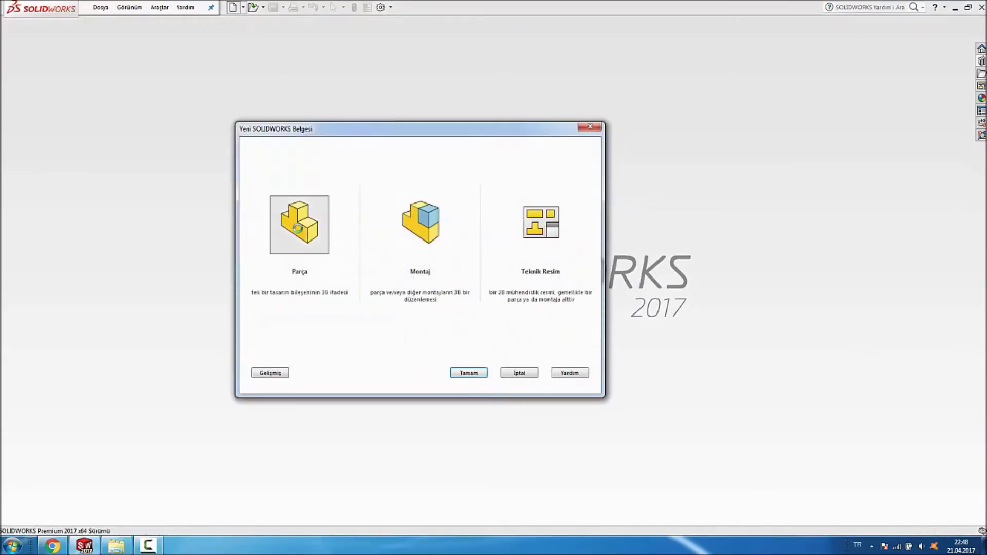
left_click(52, 68)
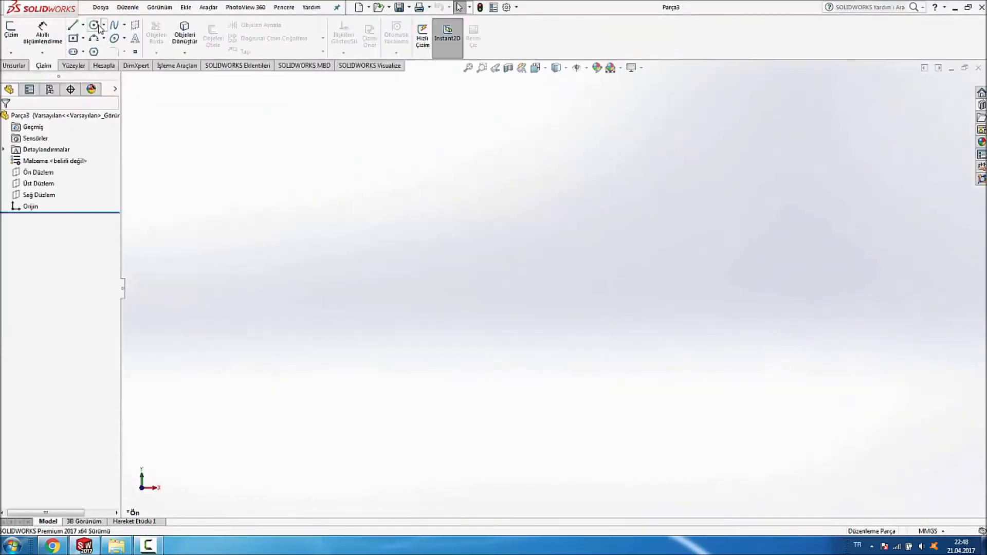
left_click(94, 24)
left_click(524, 282)
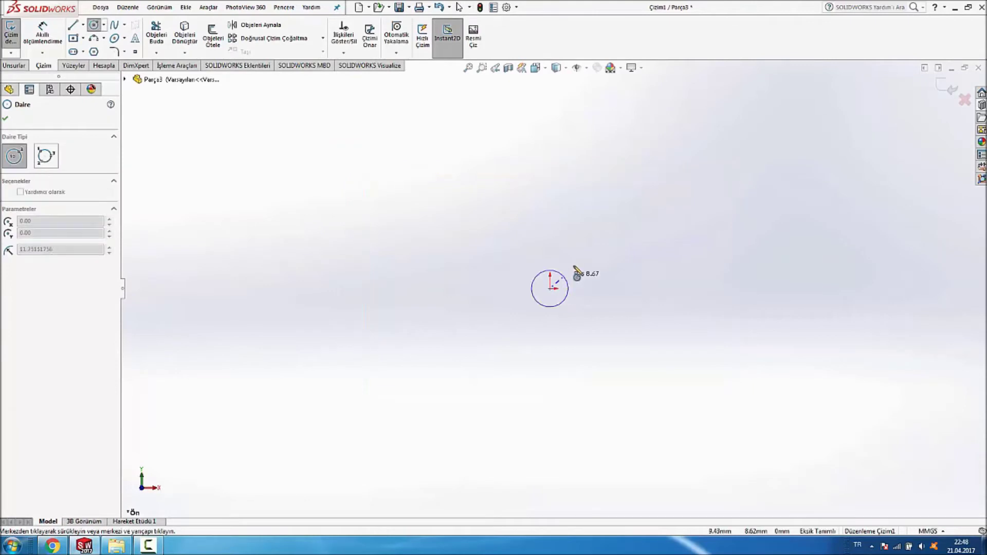
left_click(579, 270)
left_click(550, 254)
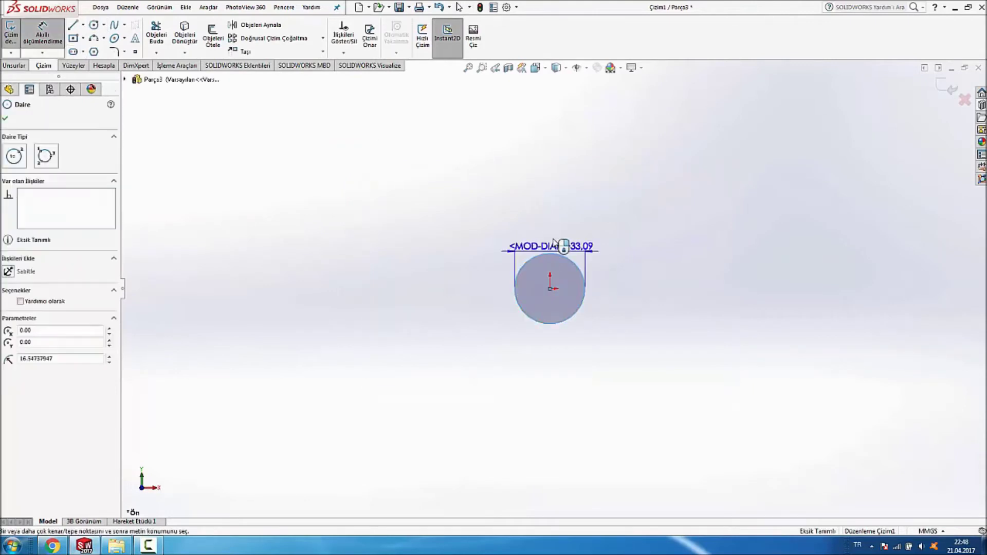
type("10")
key("Return")
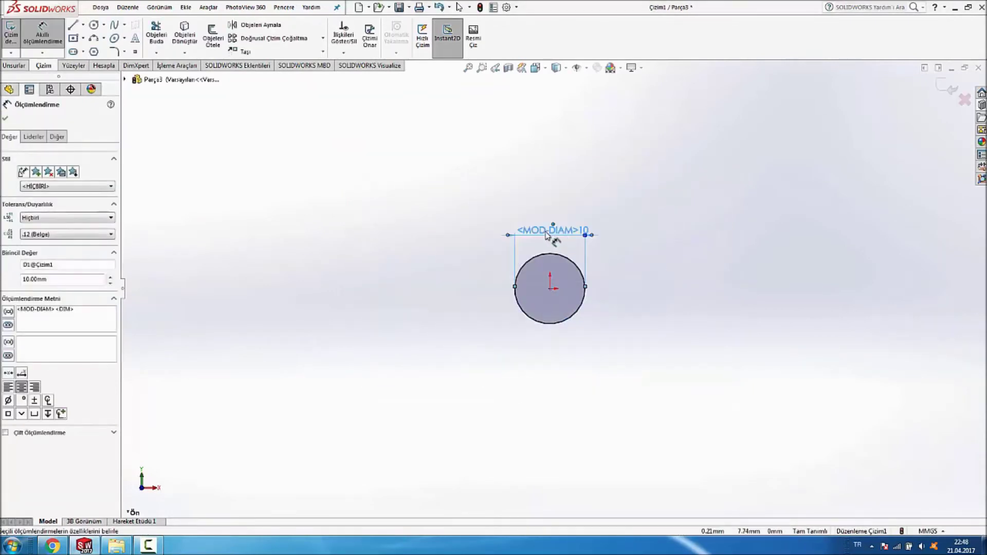
Extrude the 10 mm circle 15 mm into a cylinder.
left_click(13, 67)
left_click(19, 36)
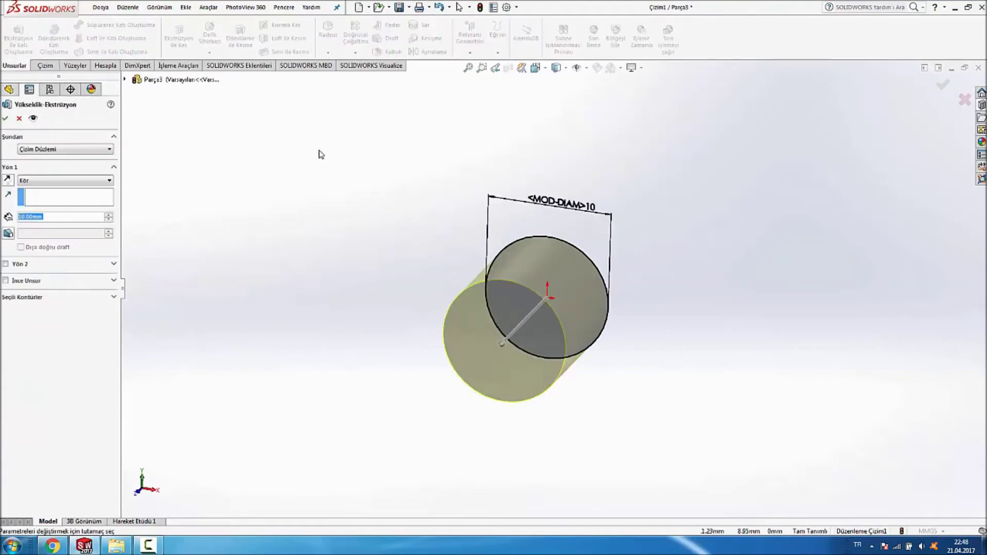
type("15")
key("Return")
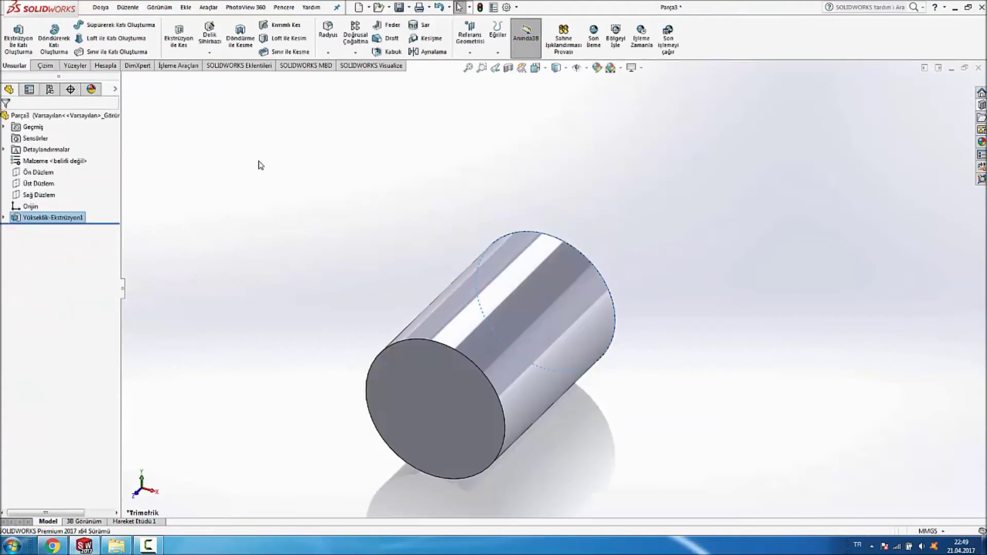
Sketch a 30 mm diameter circle on the cylinder's end face.
left_click(503, 348)
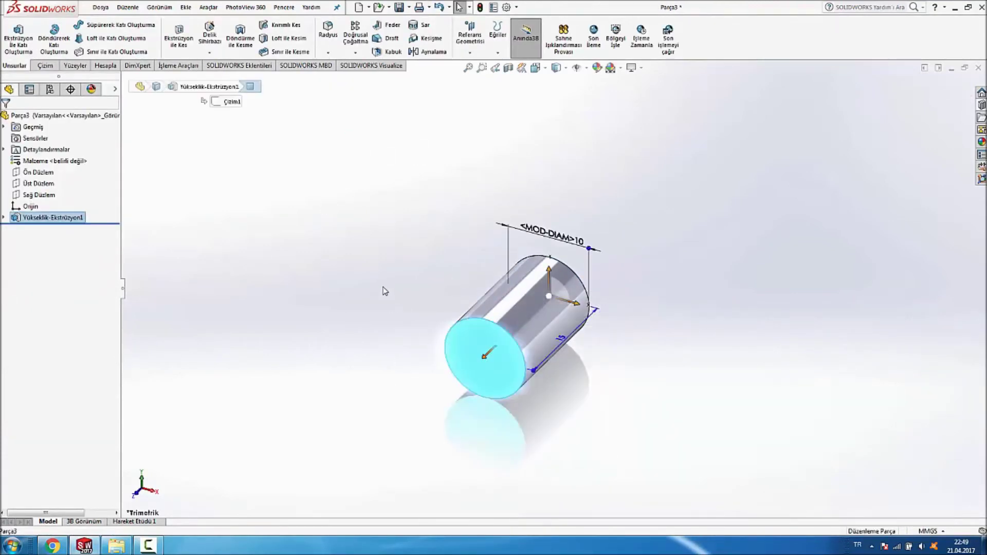
middle_click_drag(383, 288, 596, 330)
right_click(596, 330)
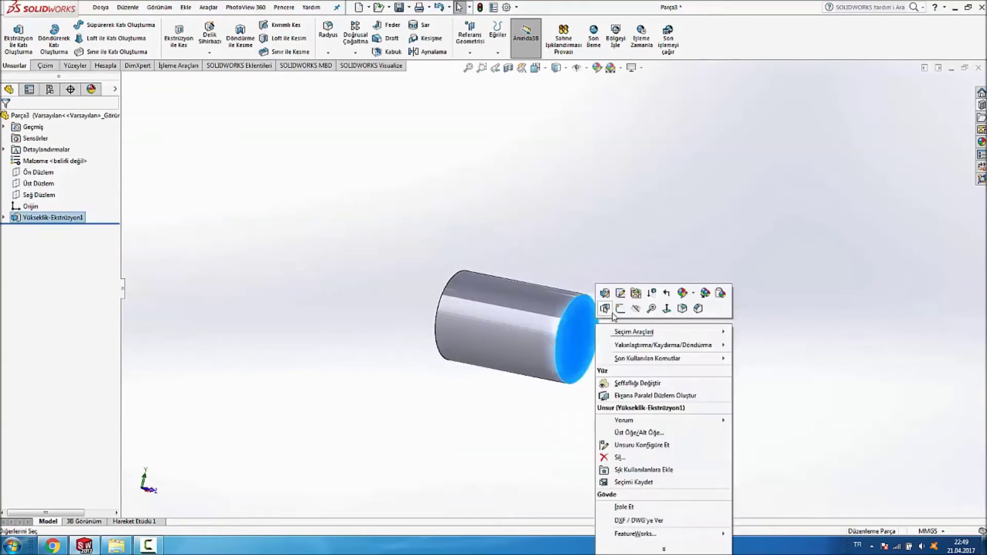
left_click(609, 291)
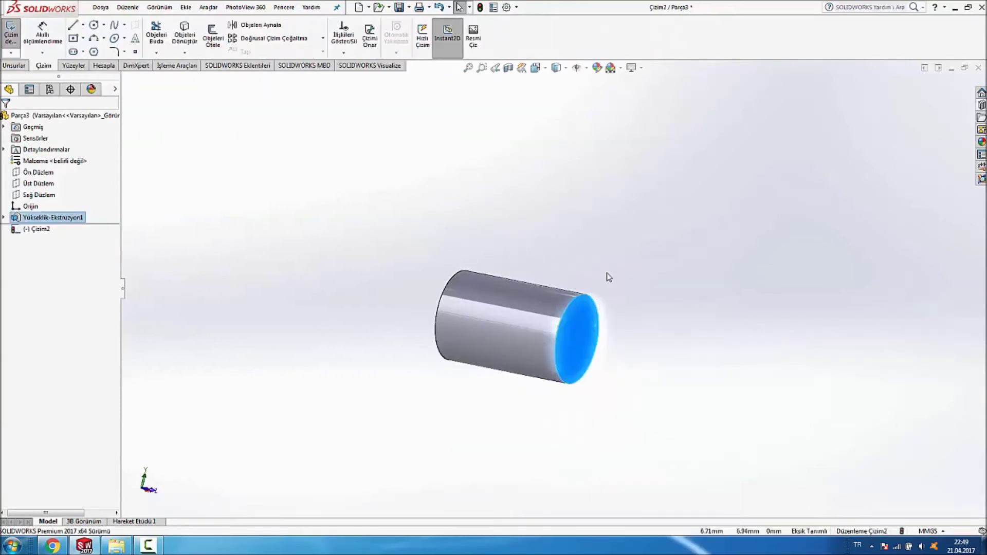
left_click(94, 25)
left_click(561, 335)
left_click(516, 252)
left_click(42, 32)
left_click(581, 242)
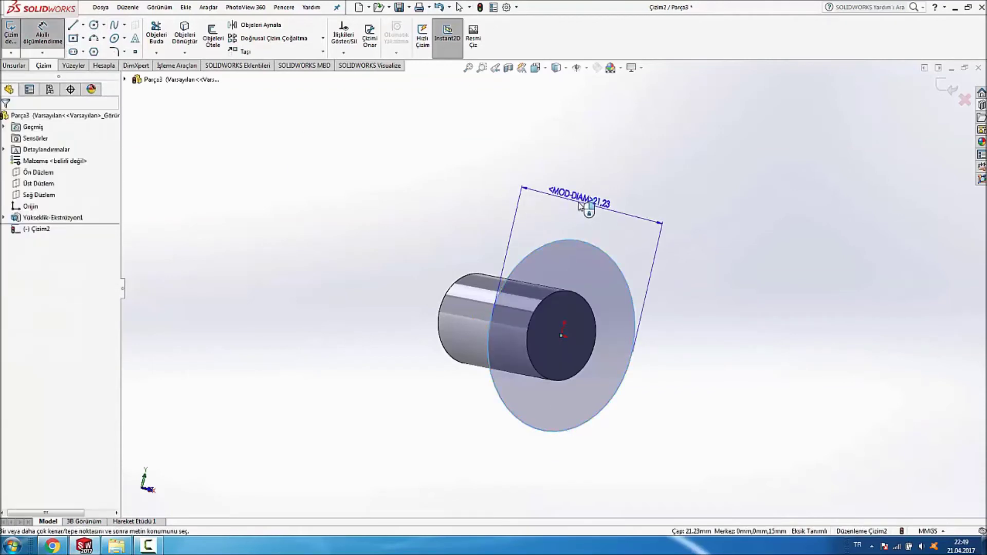
left_click(580, 206)
type("30")
key("Return")
left_click(349, 180)
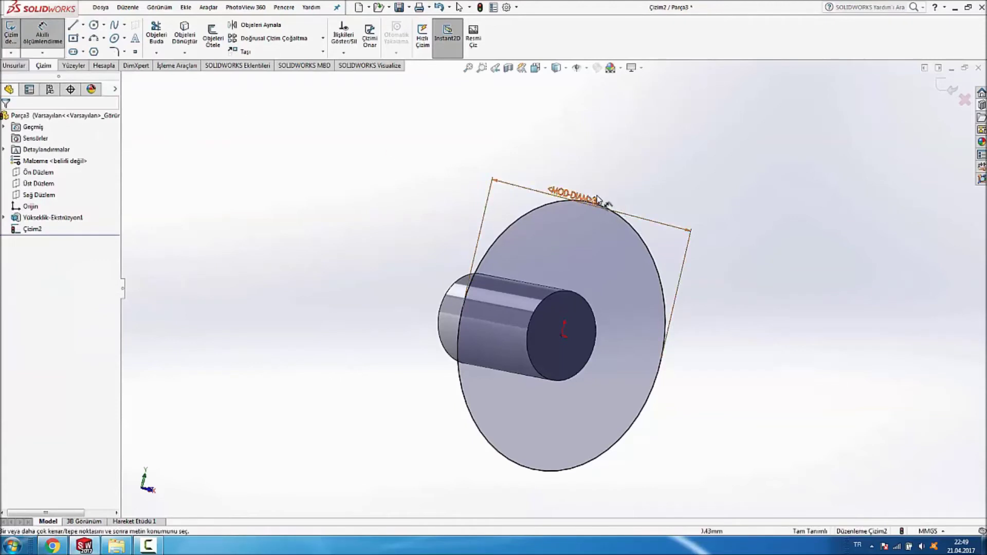
Reposition the diameter label and extrude the 30 mm circle 40 mm.
key("ctrl+8")
left_click_drag(570, 192, 587, 180)
left_click(291, 161)
key("Left")
key("Left")
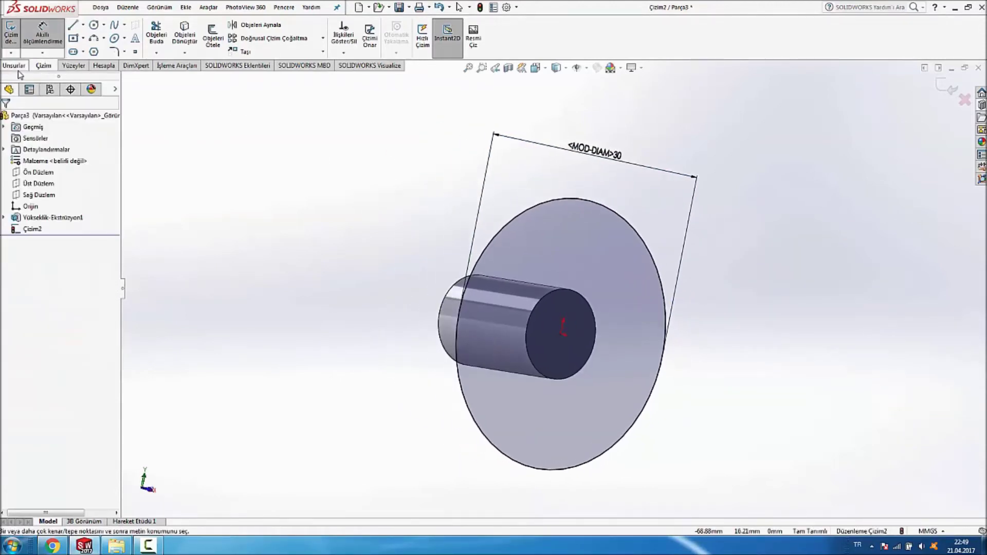
left_click(16, 66)
left_click(18, 39)
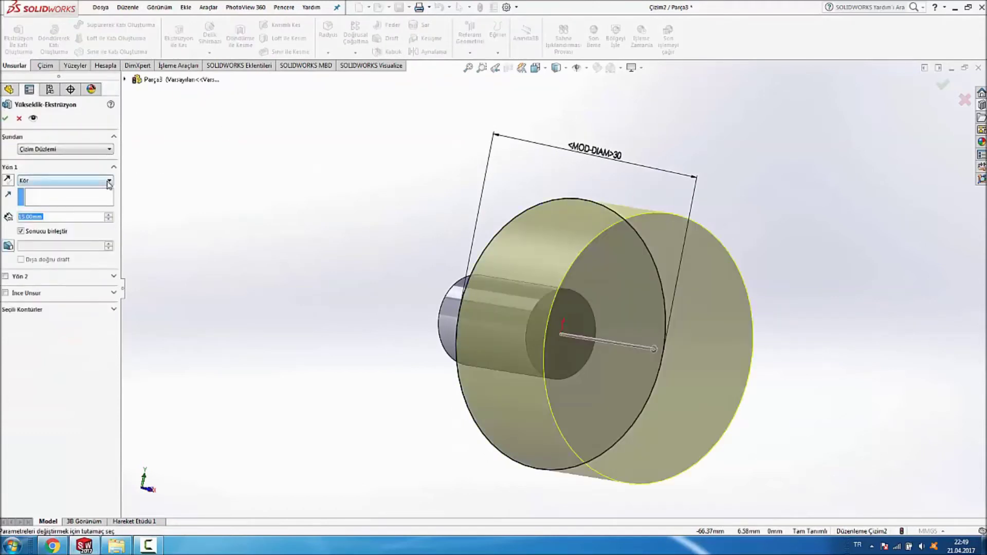
type("40")
key("Return")
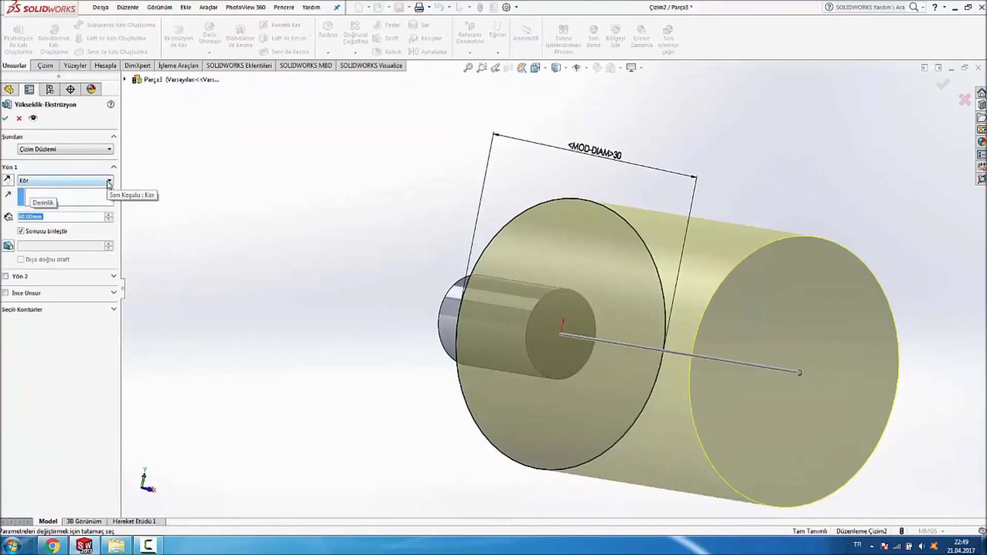
key("Return")
scroll(412, 233, "up", 3)
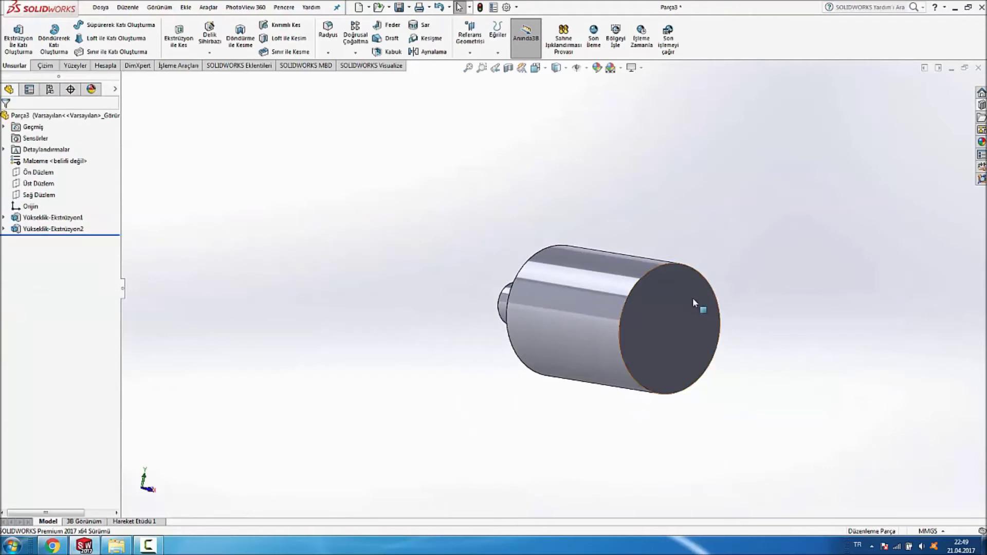
Sketch a 15 mm diameter circle centred on the large cylinder's end face.
left_click(692, 297)
right_click(687, 320)
left_click(713, 305)
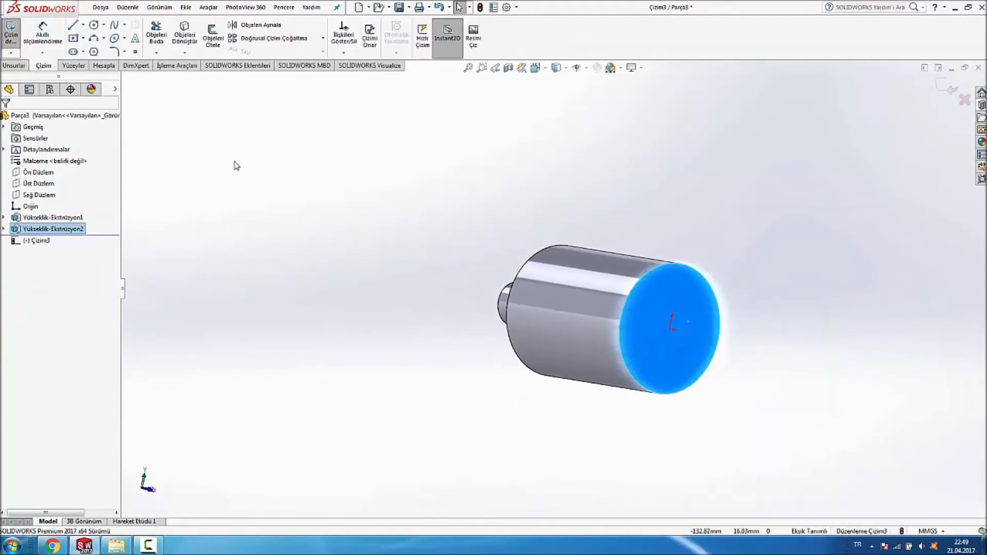
left_click(95, 25)
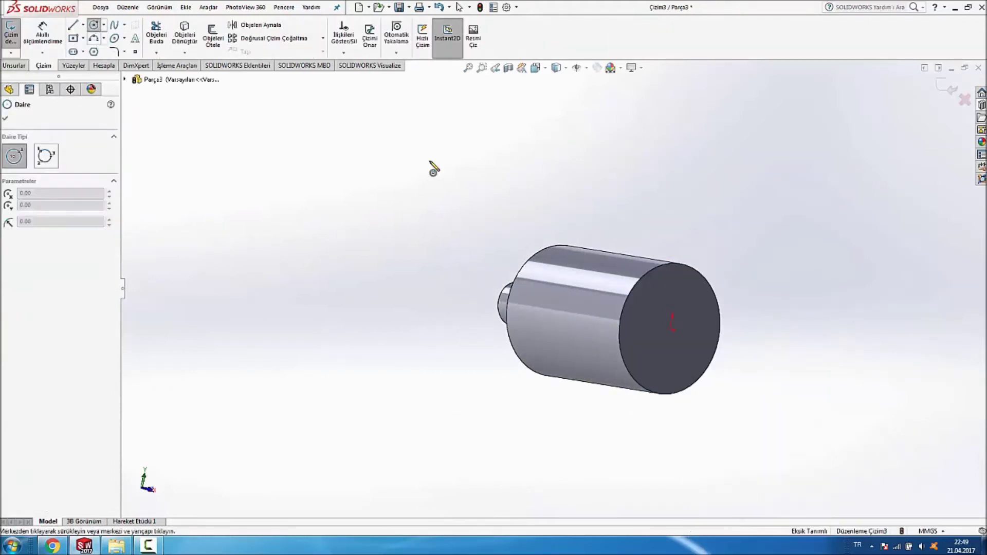
left_click(669, 328)
left_click(729, 242)
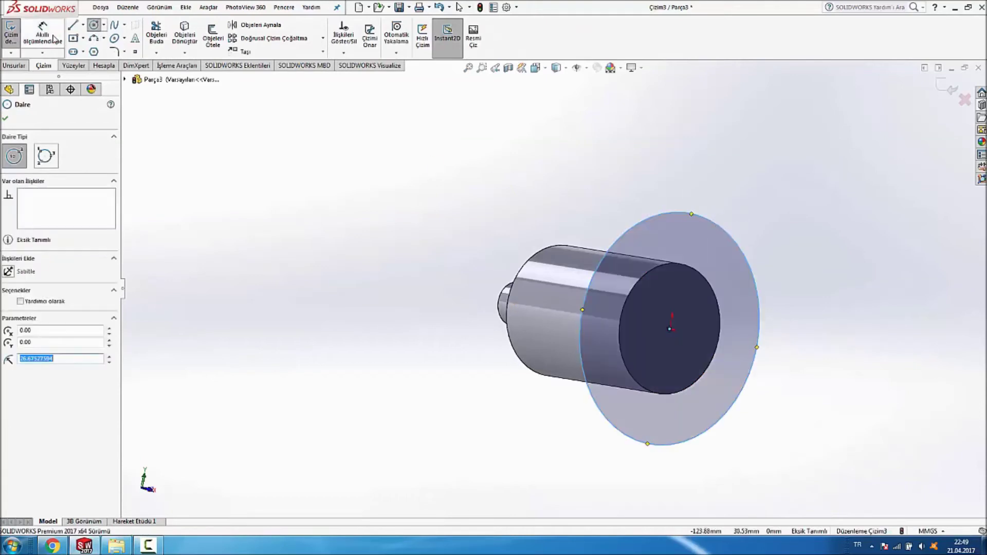
key("Escape")
left_click(735, 239)
left_click(766, 206)
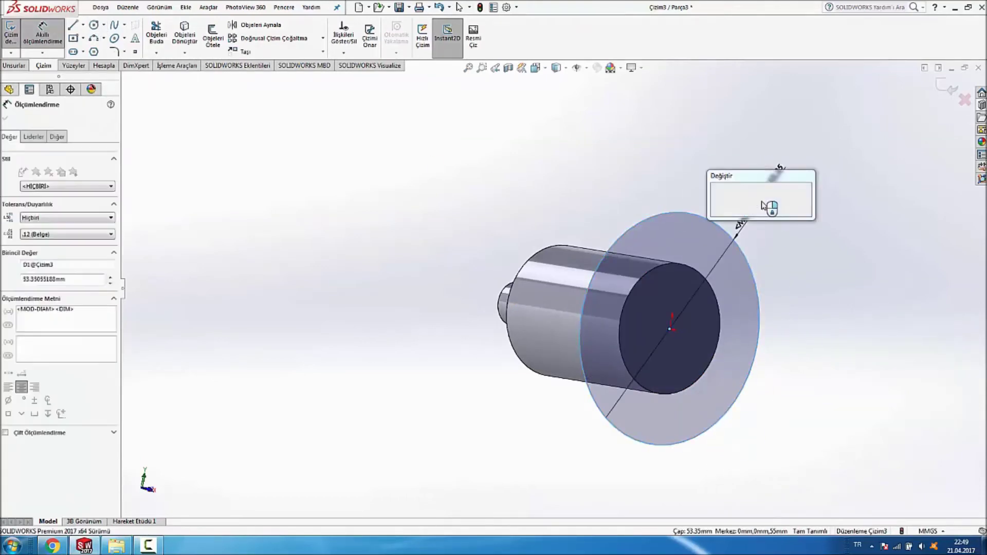
type("15")
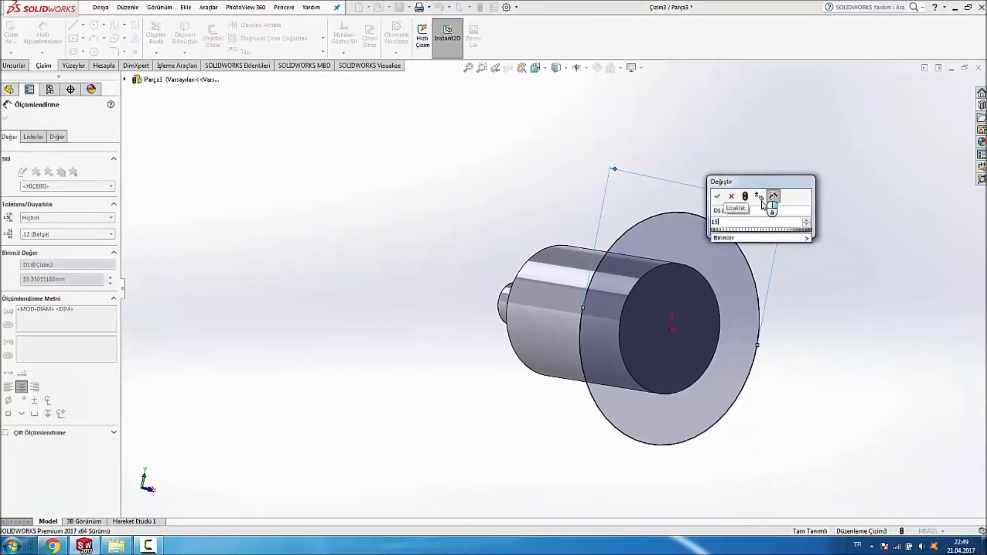
key("Return")
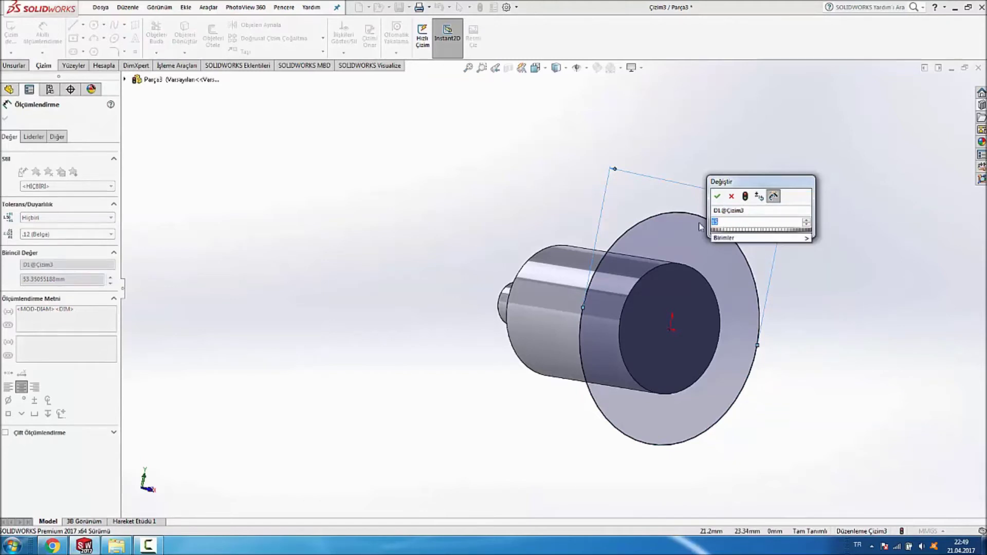
left_click(716, 196)
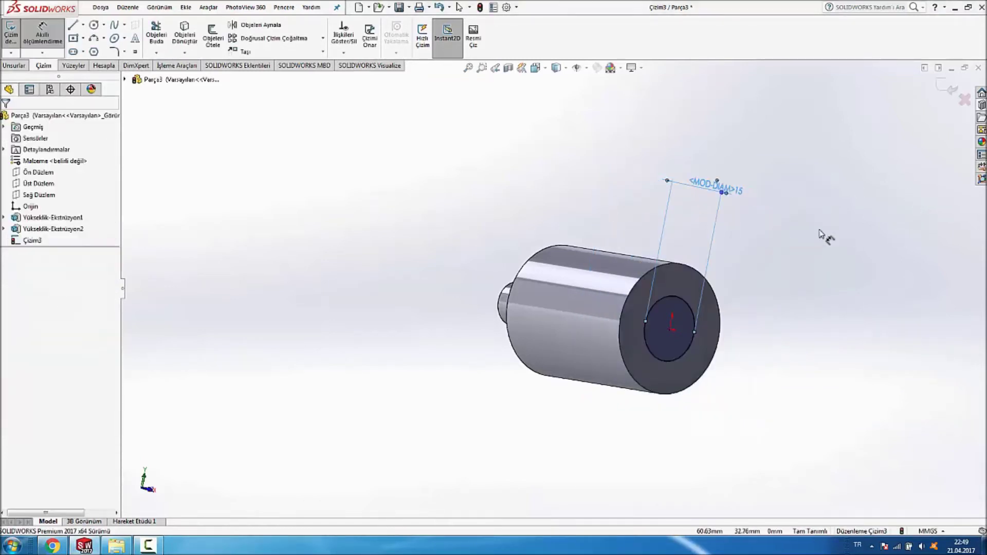
Extrude the 15 mm circle 75 mm to form the long shaft.
scroll(848, 234, "down", 2)
key("f")
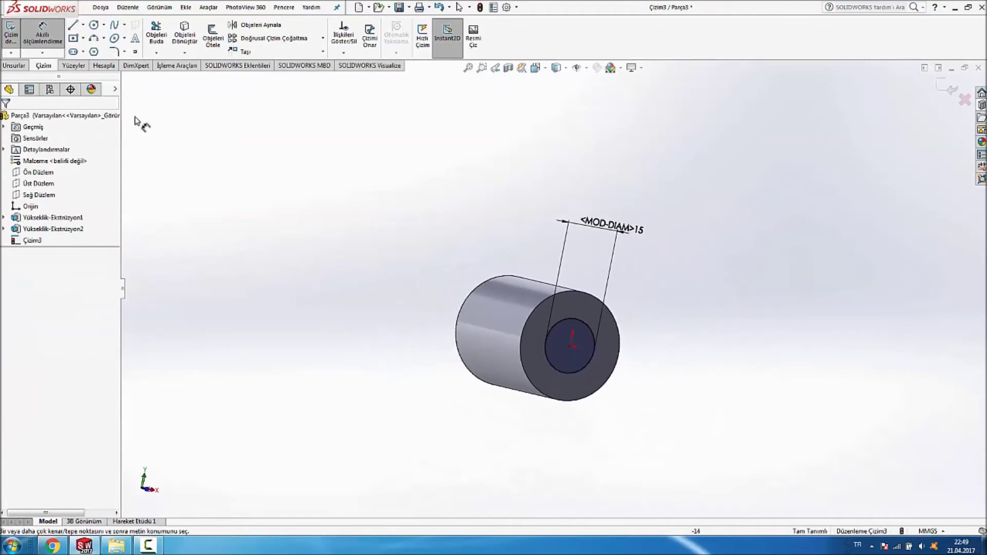
left_click(15, 66)
left_click(19, 36)
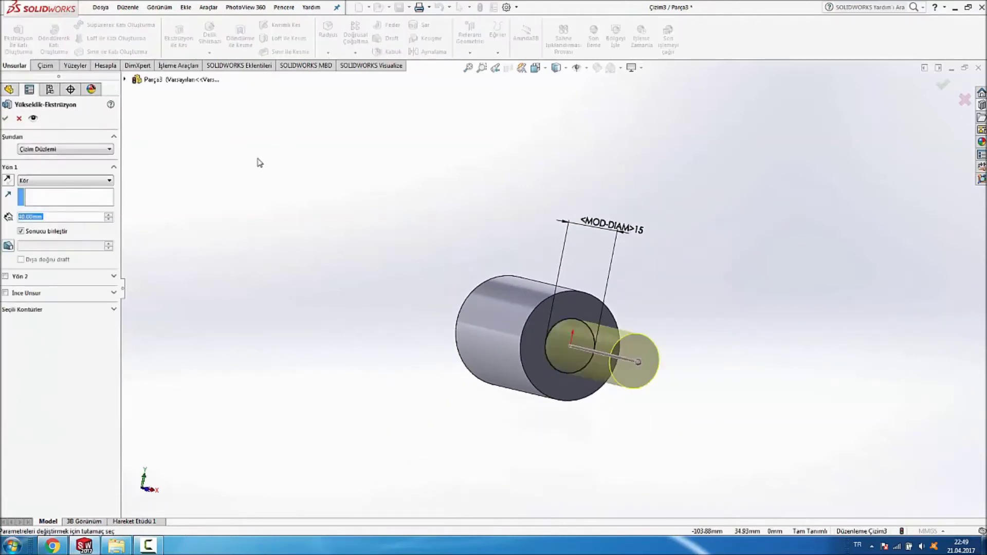
type("75")
key("Return")
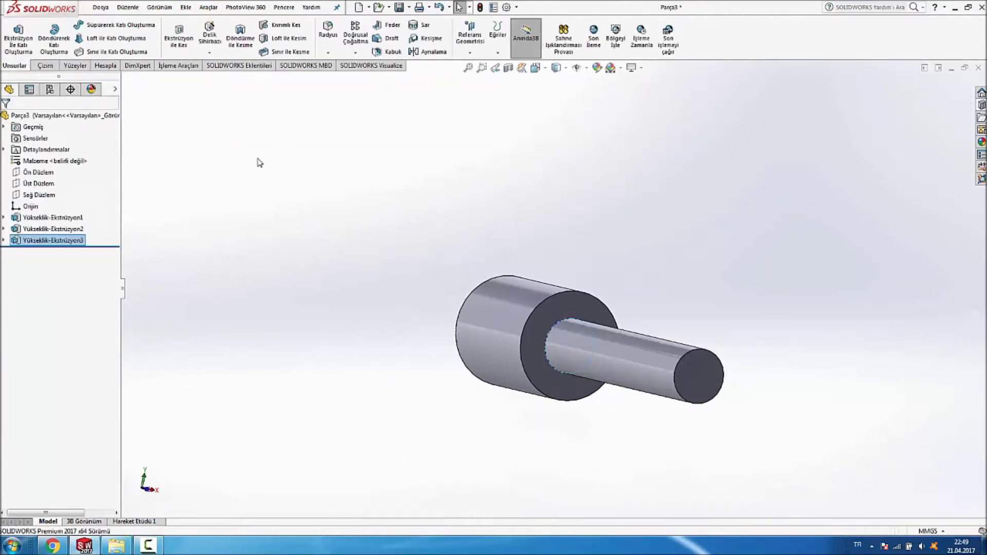
mouse_move(575, 200)
middle_mouse_down()
mouse_move(617, 187)
mouse_move(668, 205)
mouse_move(627, 205)
mouse_move(649, 204)
middle_mouse_up()
left_click(327, 31)
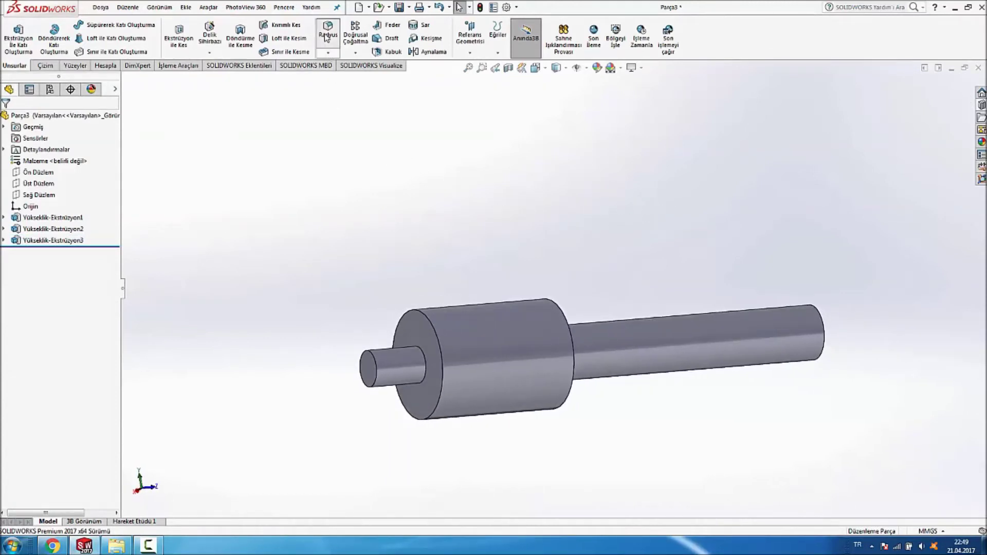
Round the small shaft end's circular edge with a 3 mm fillet.
type("3")
key("Return")
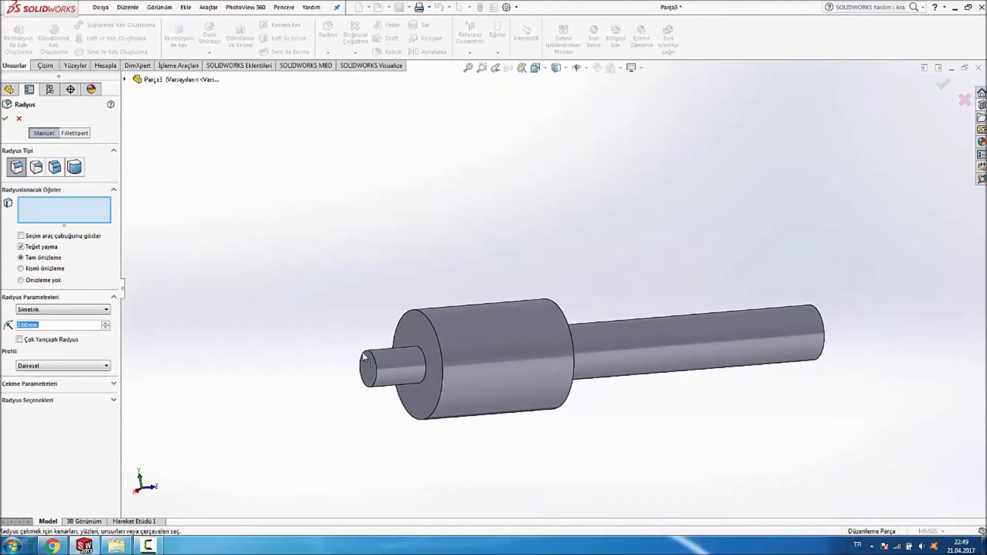
left_click(368, 354)
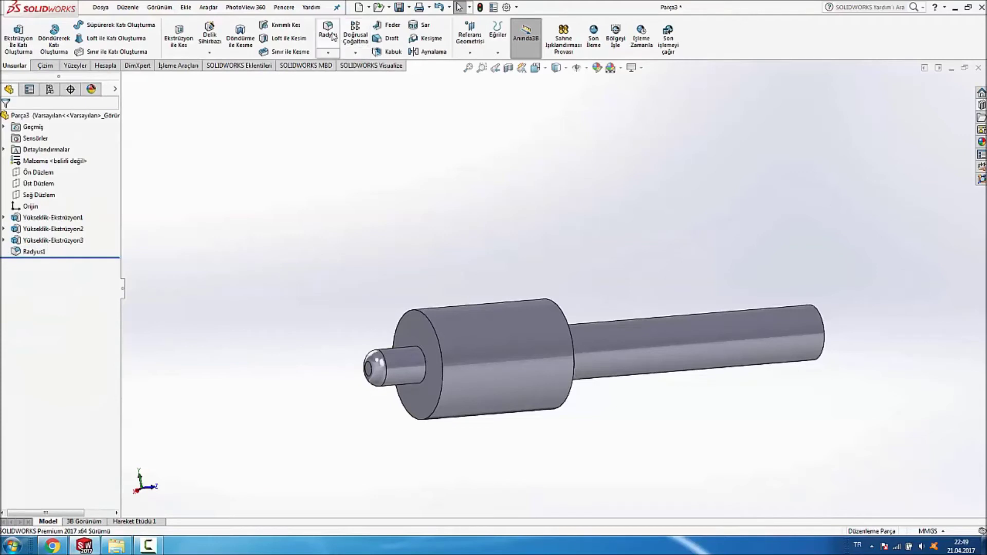
Fillet the large cylinder's front edge, then edit that fillet to 10 mm.
left_click(332, 36)
left_click(412, 309)
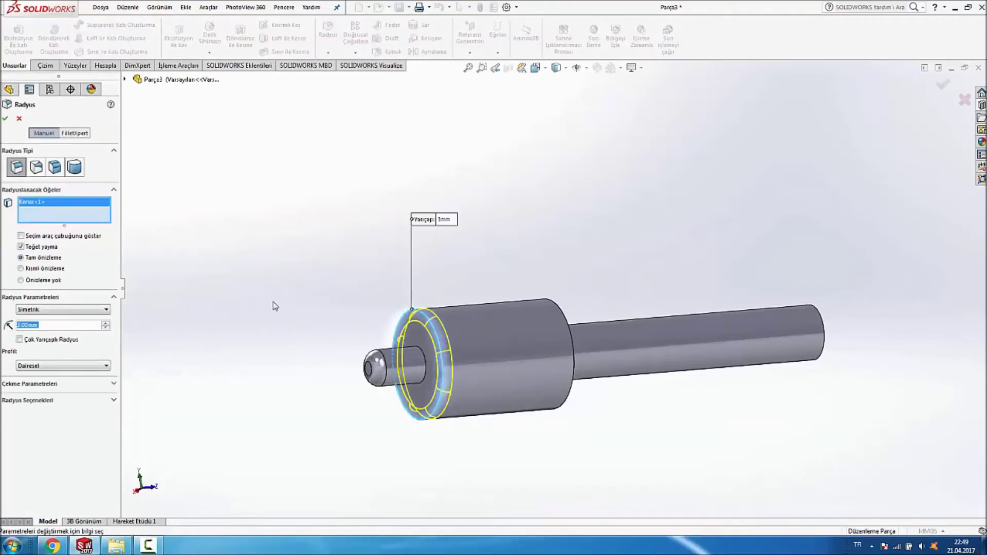
type("20")
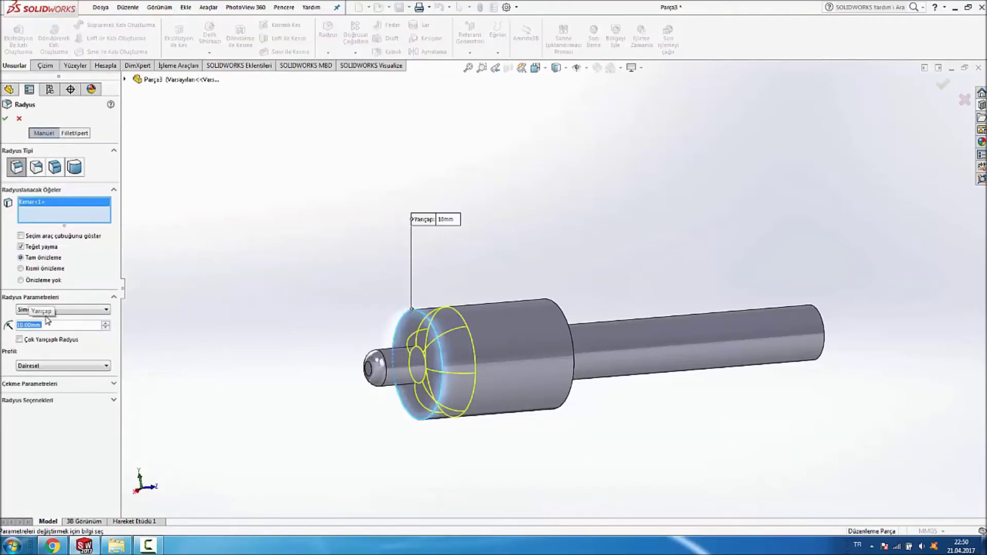
key("Return")
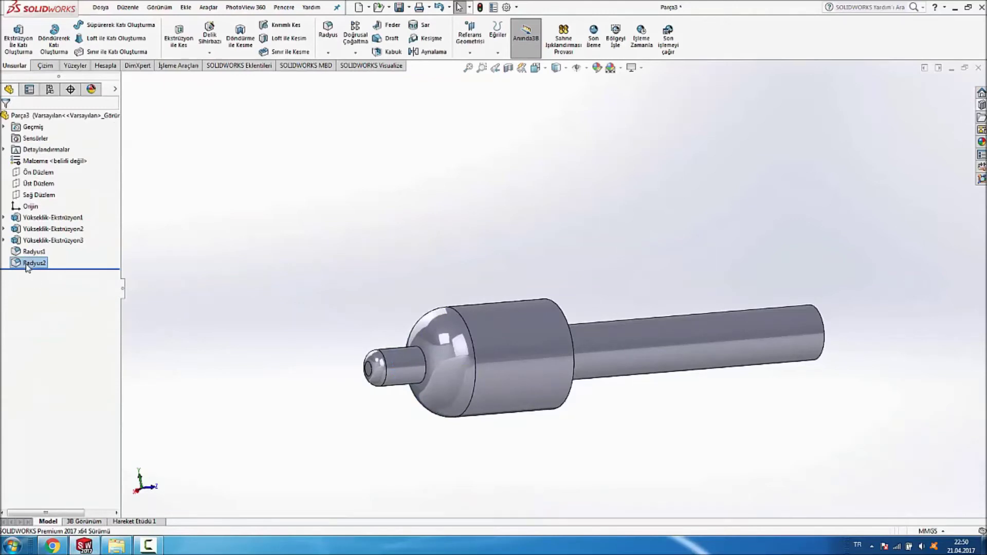
right_click(28, 267)
left_click(55, 307)
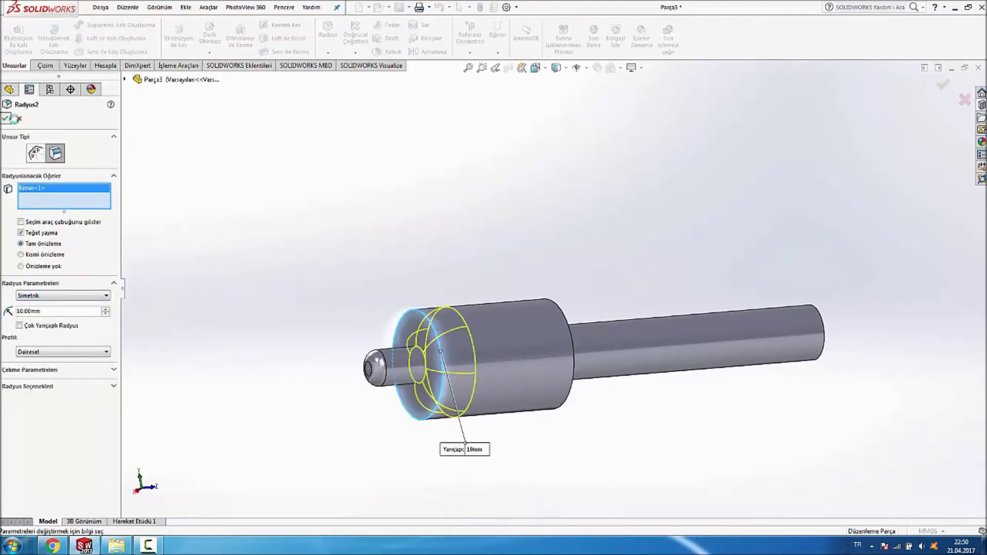
left_click(6, 119)
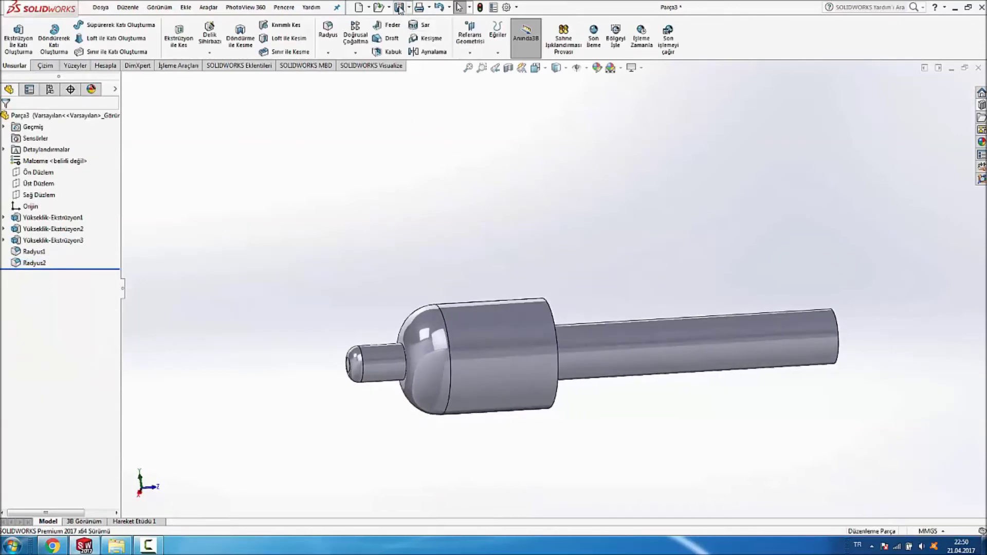
Save the part as mil.SLDPRT and close it.
left_click(399, 8)
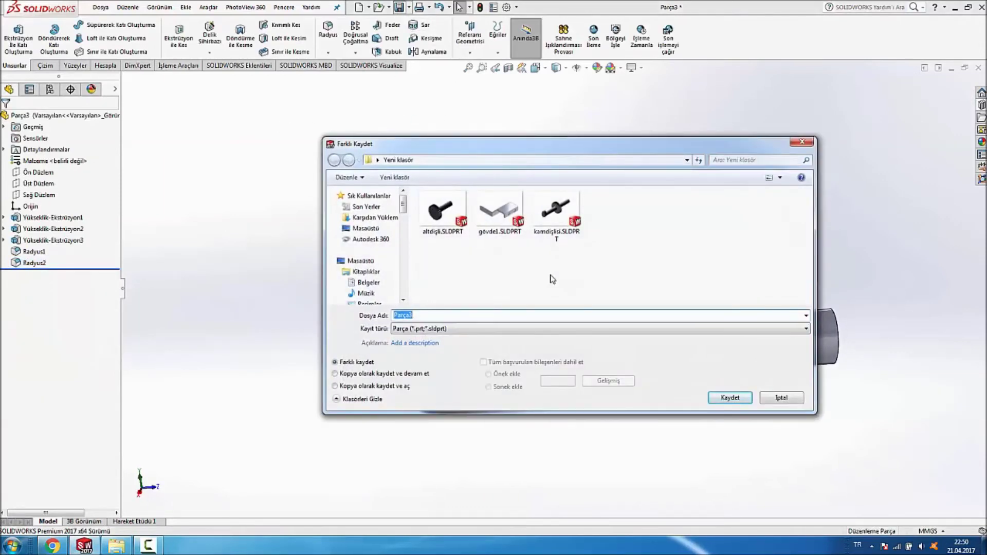
type("mil")
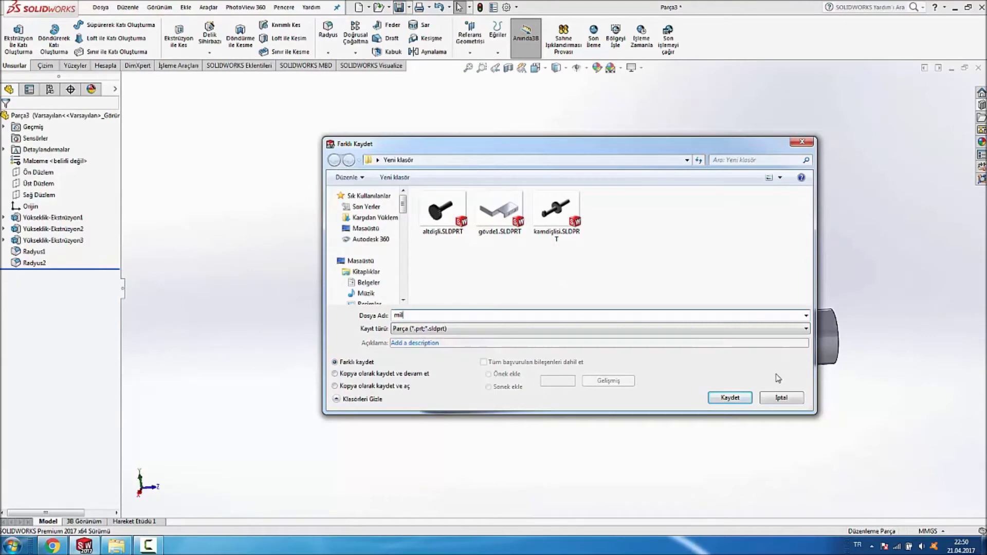
left_click(731, 404)
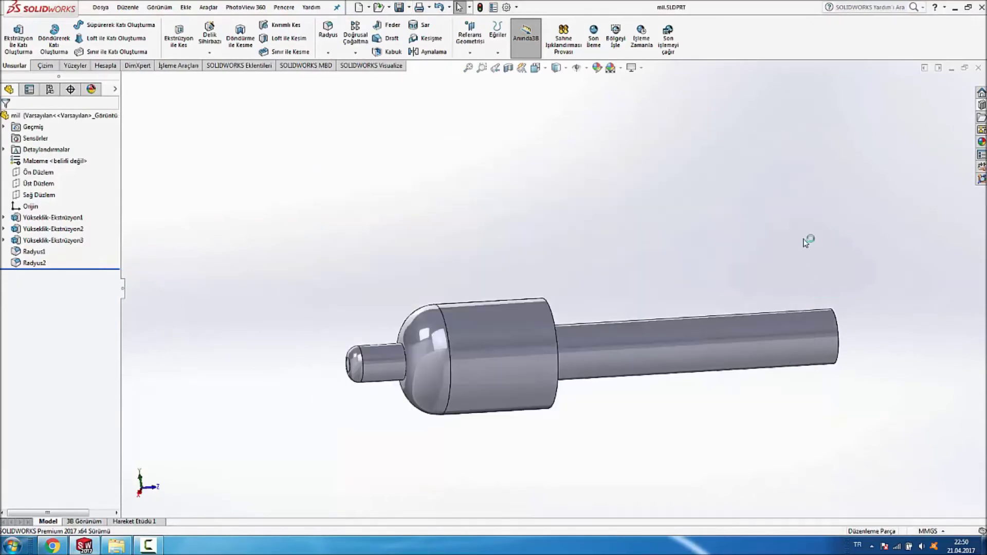
left_click(978, 71)
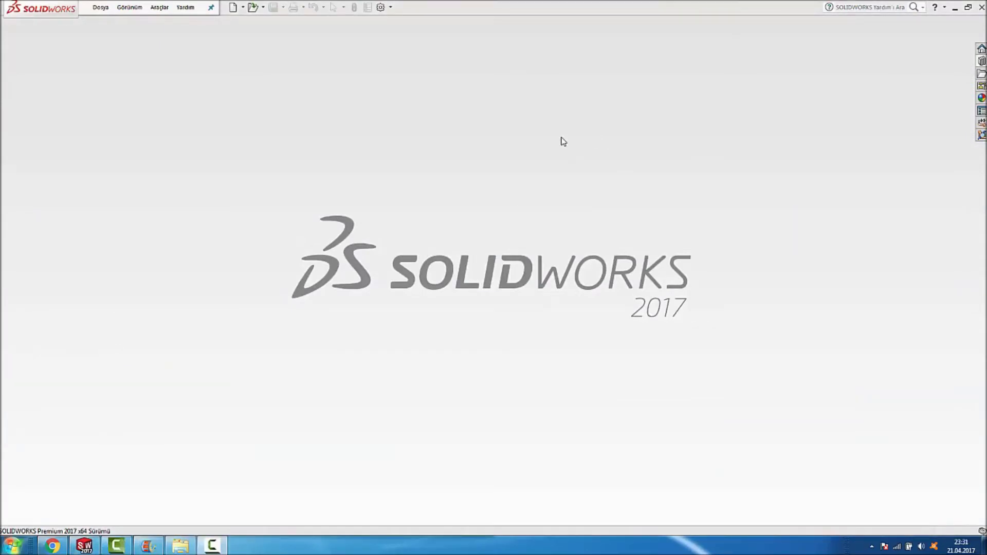
left_click(233, 7)
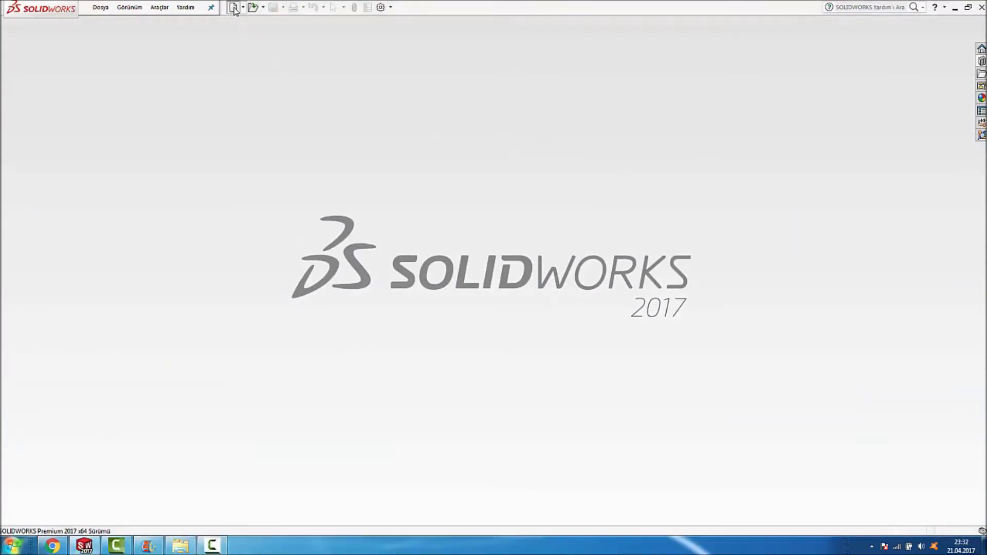
Create a new assembly and place the gövde1 housing as its first component.
double_click(419, 220)
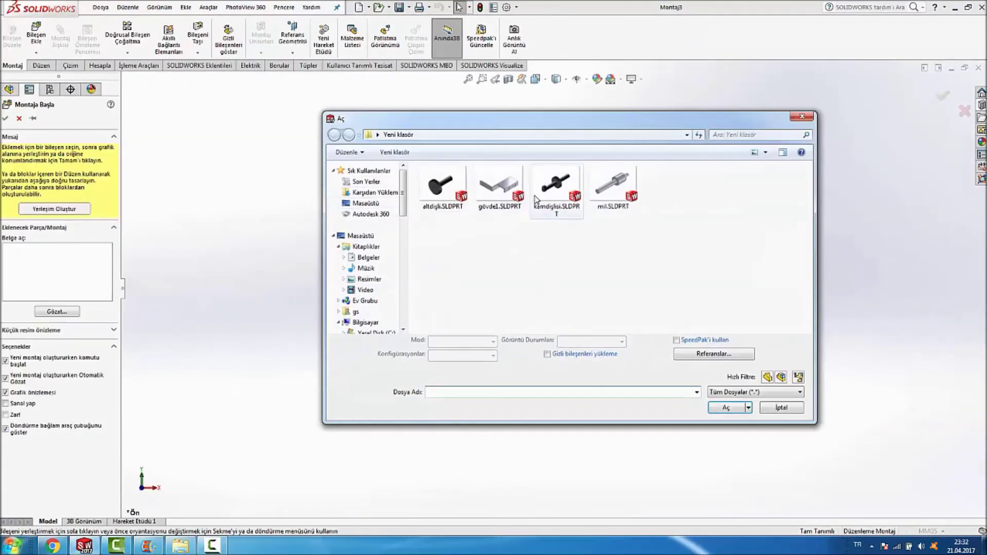
left_click(500, 192)
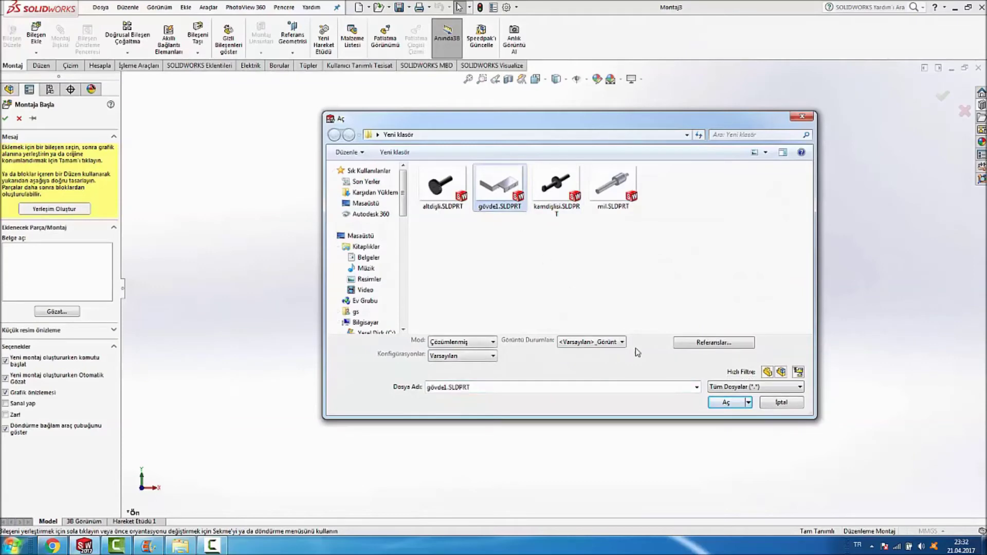
left_click(722, 401)
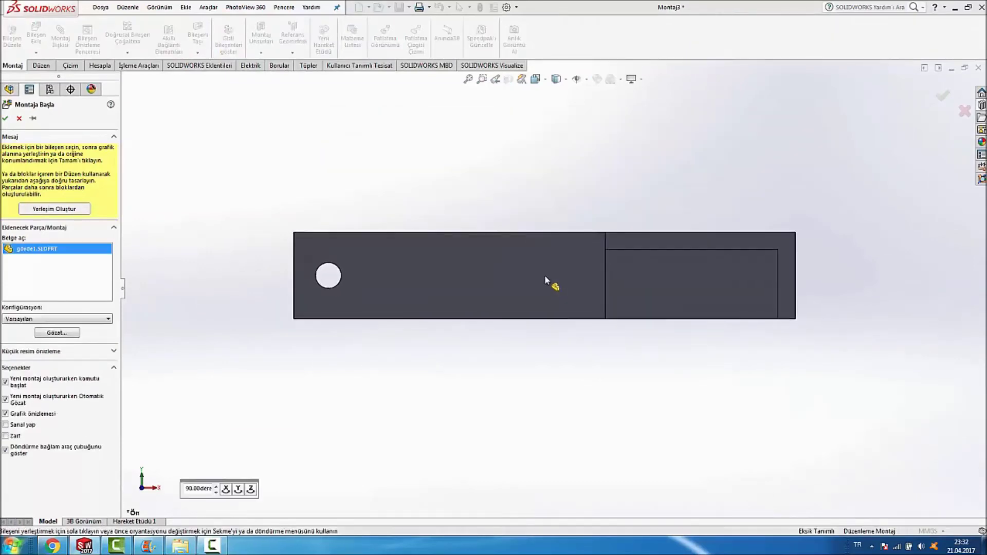
left_click(745, 350)
mouse_move(753, 356)
middle_mouse_down()
mouse_move(749, 249)
mouse_move(784, 240)
mouse_move(820, 208)
middle_mouse_up()
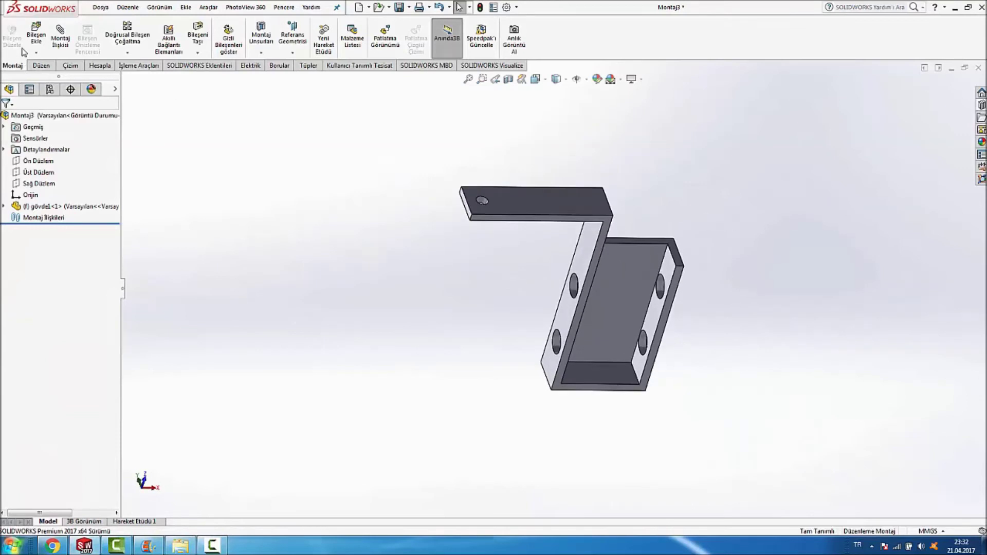
left_click(36, 39)
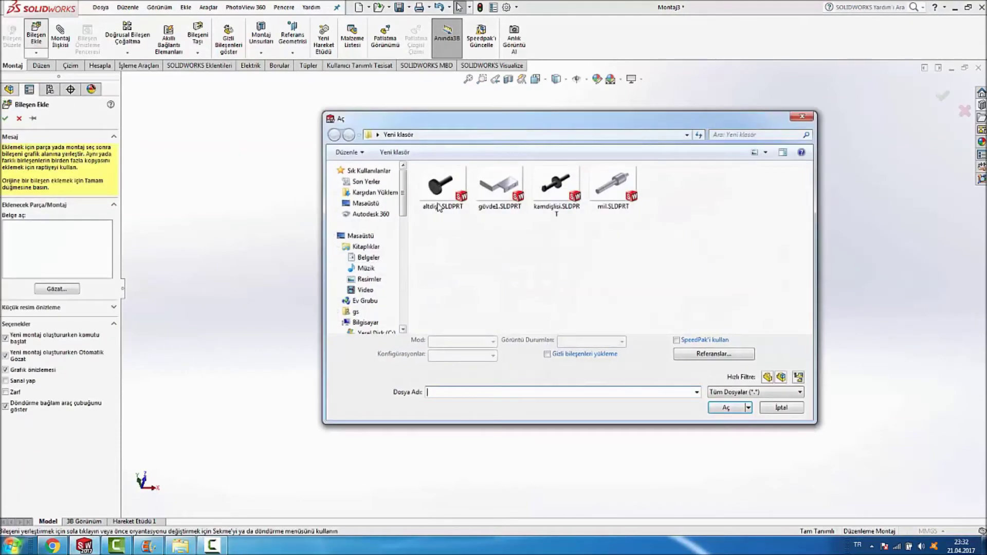
Insert altdişli, kamdişli and mil, placing all three beside the housing.
left_click(439, 203)
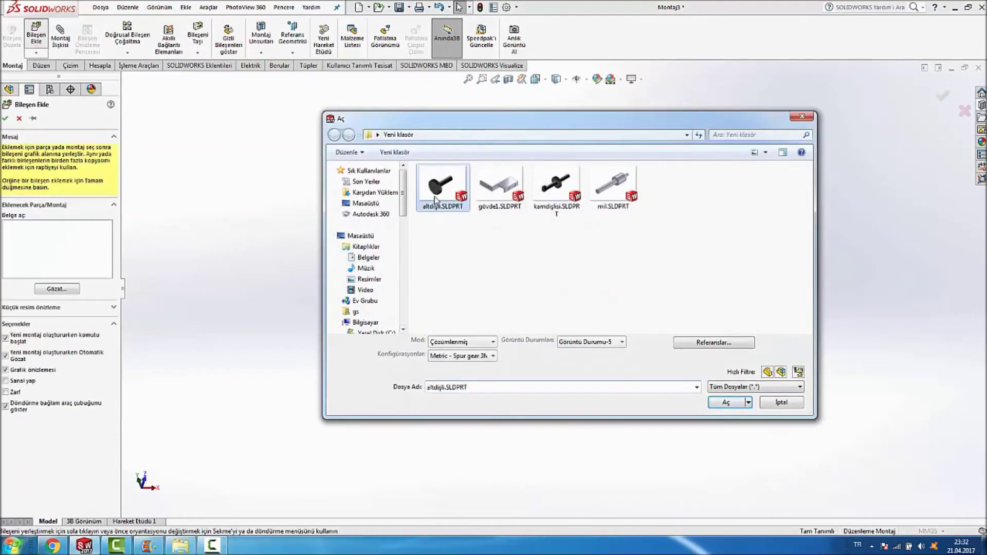
left_click(557, 209, "ctrl")
left_click(618, 211, "ctrl")
left_click(724, 409)
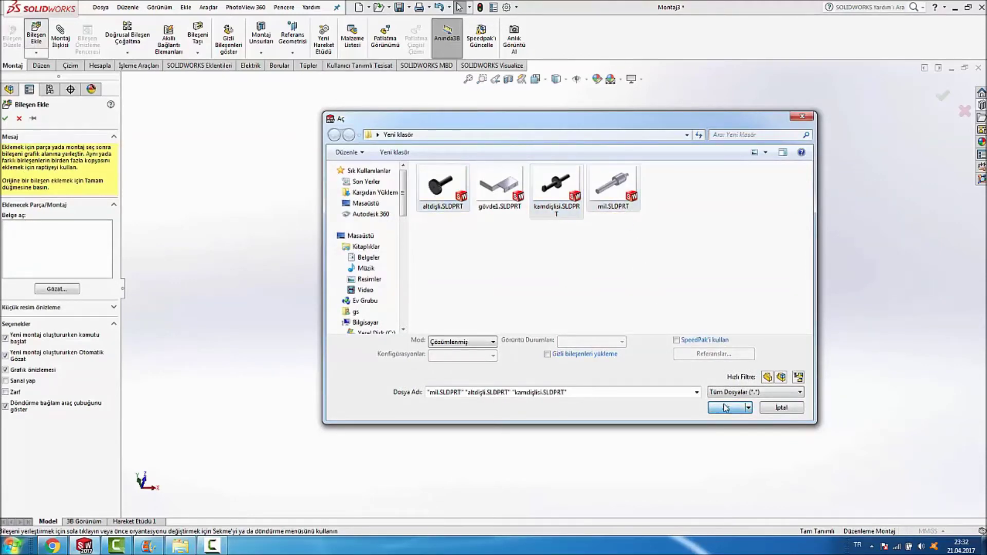
left_click(441, 300)
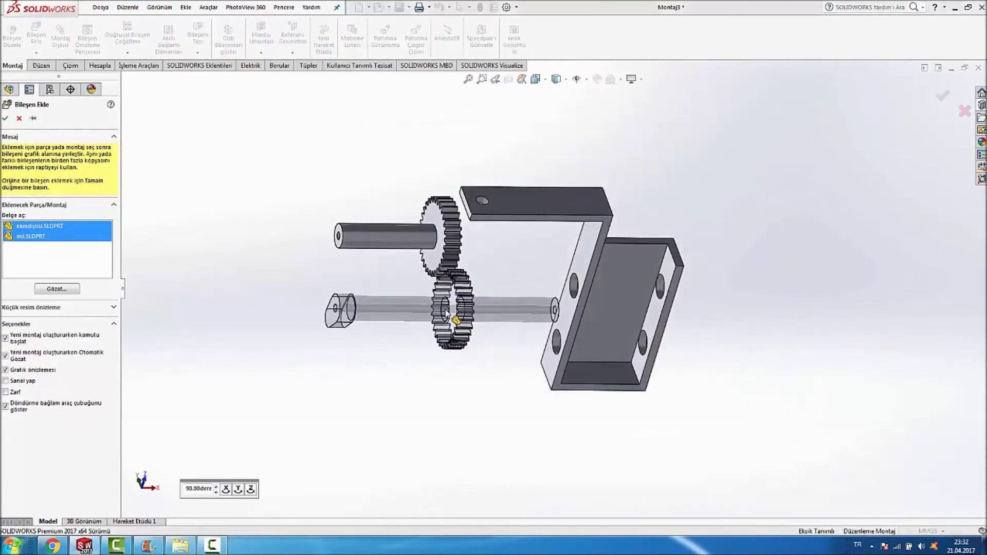
left_click(467, 377)
left_click(559, 294)
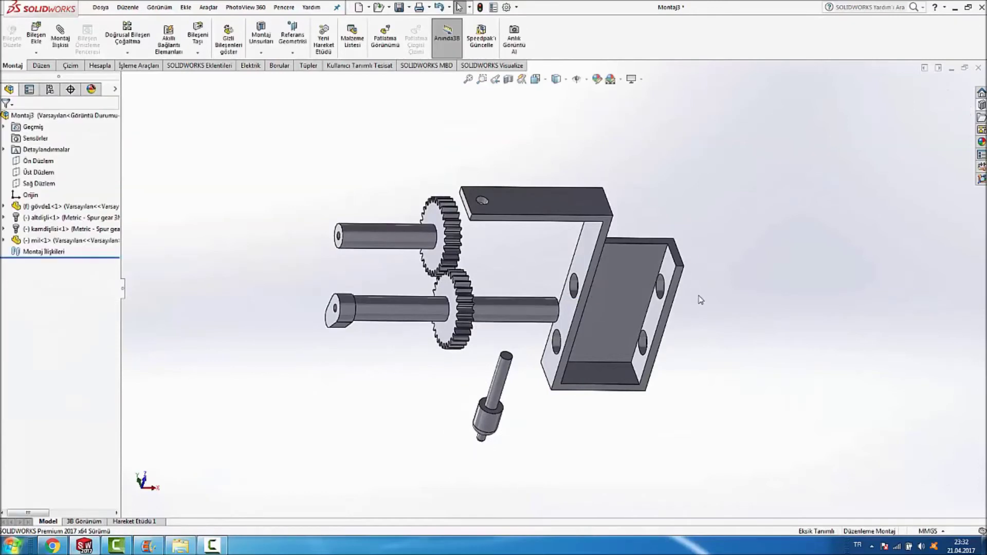
scroll(425, 268, "up", 3)
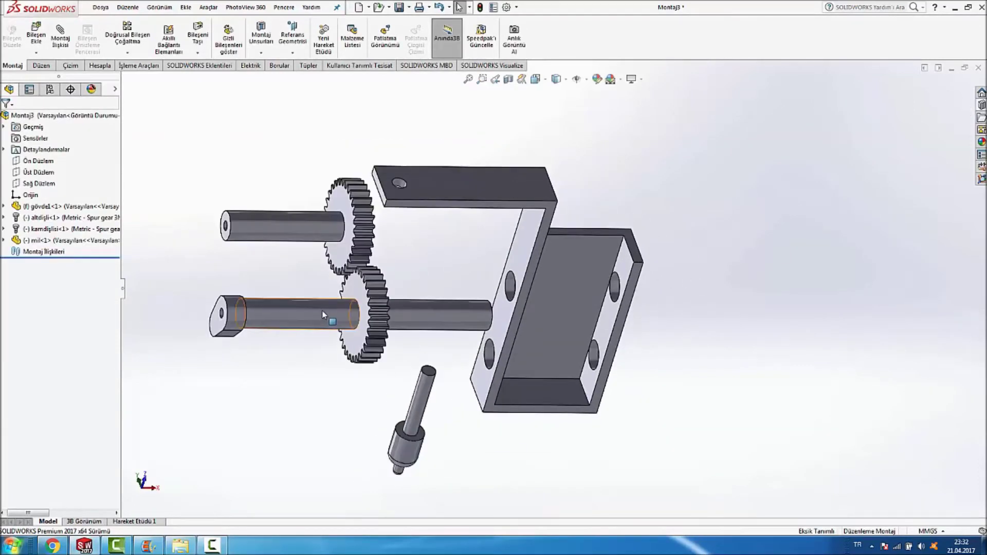
left_click(512, 290)
Mate the lower gear shaft concentric with its housing hole and its end face coincident with the housing side.
left_click(406, 237)
left_click(62, 37)
scroll(496, 298, "down", 2)
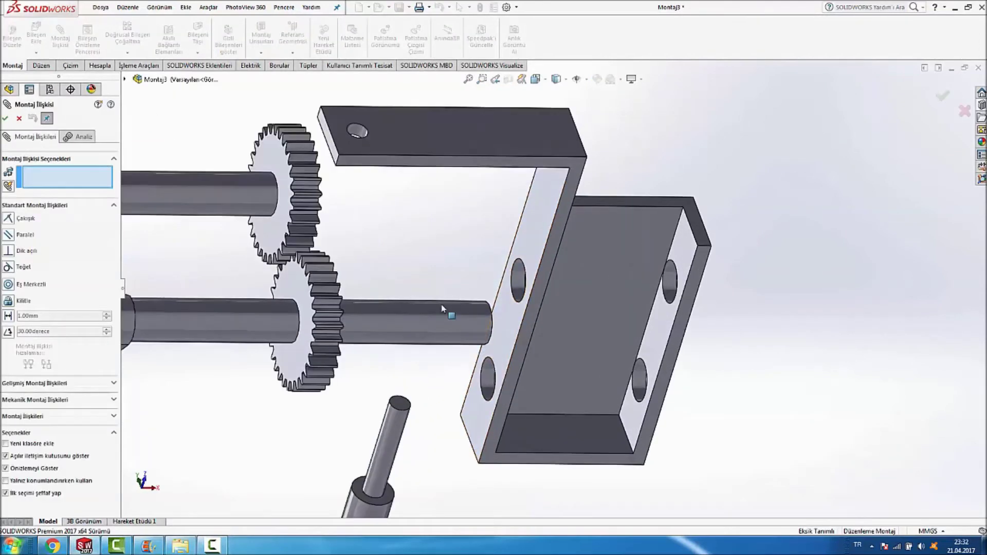
left_click(457, 309)
left_click(517, 278)
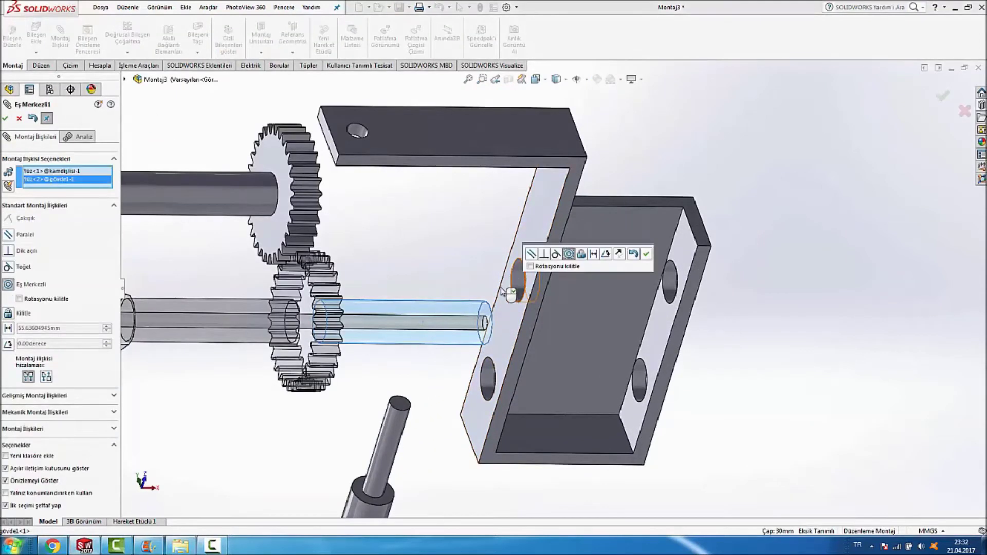
left_click(645, 254)
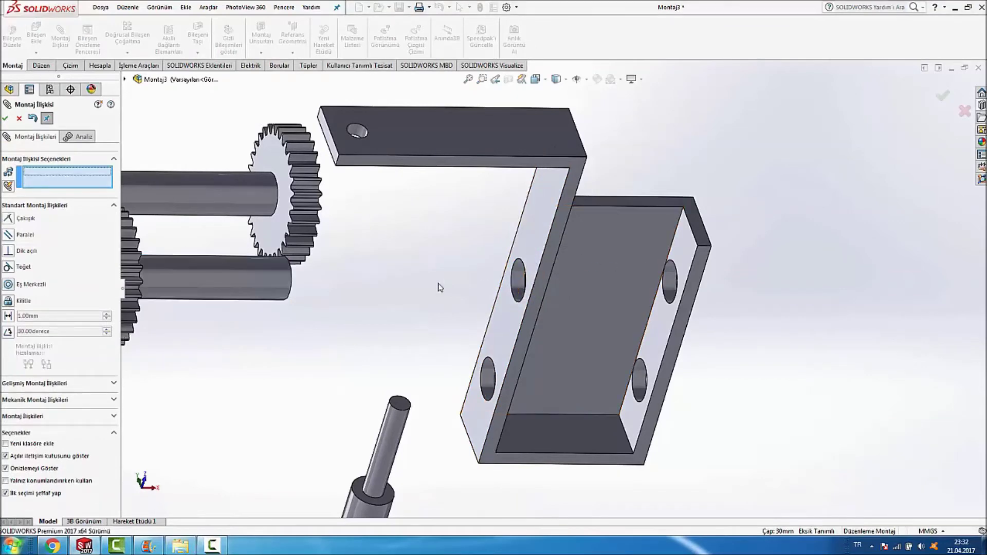
scroll(441, 286, "up", 3)
mouse_move(440, 286)
middle_mouse_down()
mouse_move(345, 266)
mouse_move(390, 279)
middle_mouse_up()
scroll(430, 279, "down", 3)
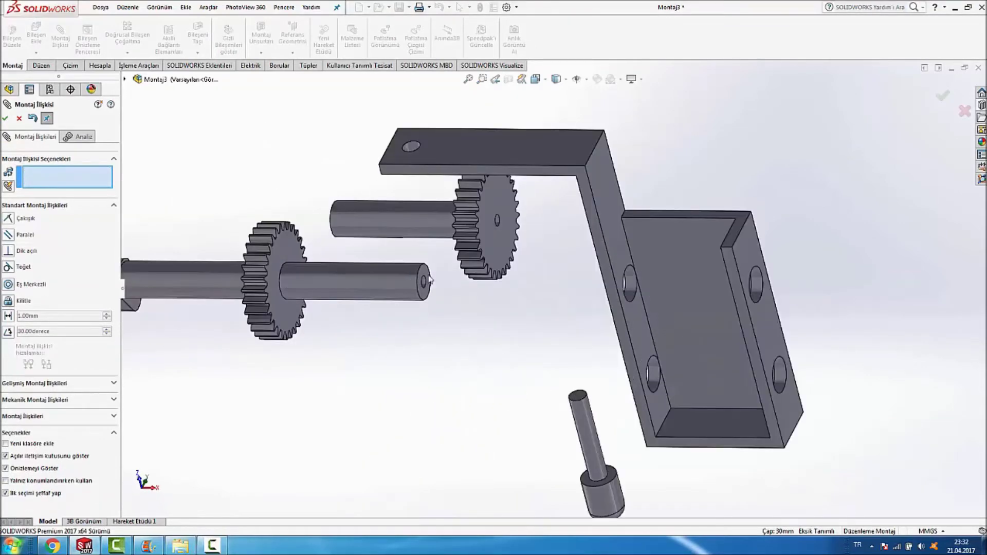
left_click(427, 278)
left_click(753, 250)
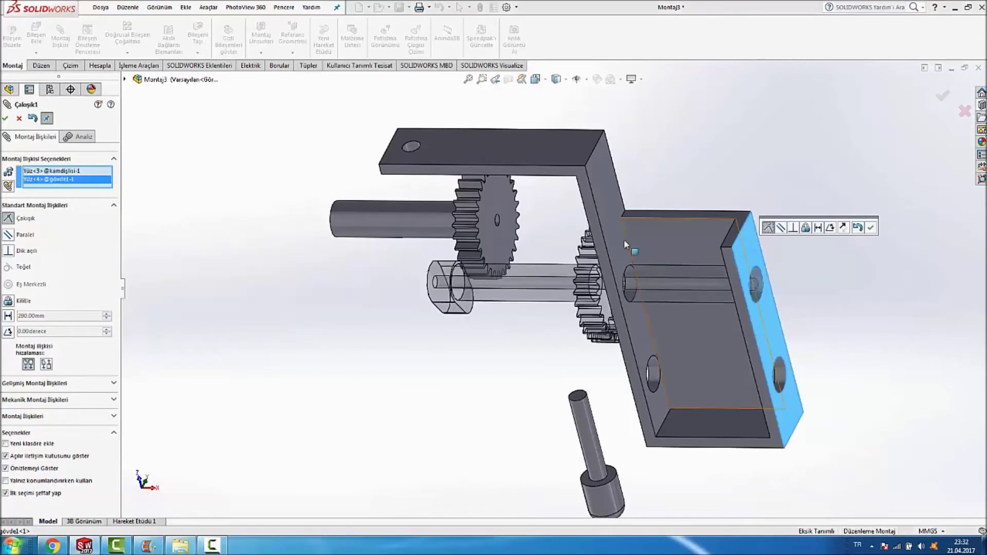
left_click(869, 232)
Mate the other gear shaft concentric with the second hole, flipped, and coincident with the housing face.
scroll(604, 217, "up", 2)
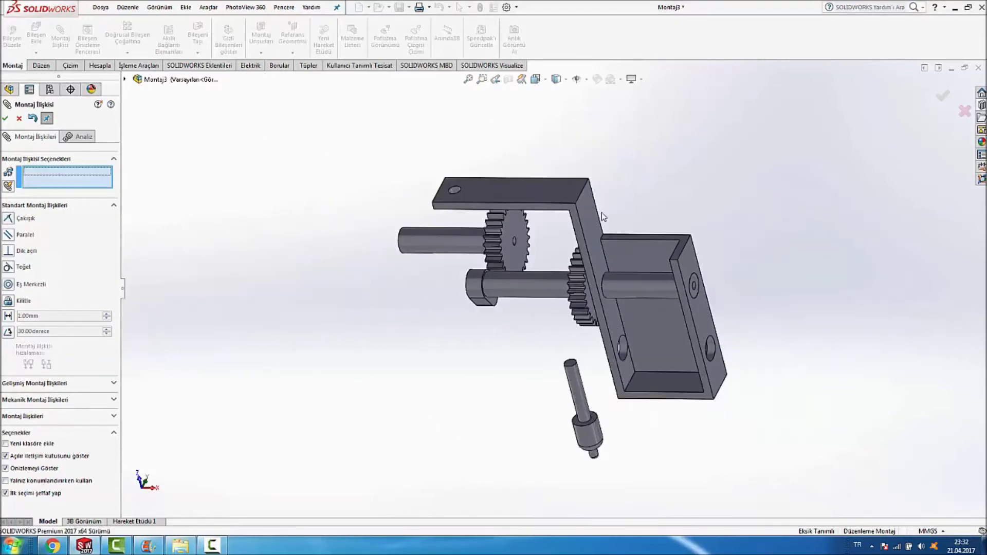
left_click(446, 241)
middle_click_drag(446, 241, 609, 349)
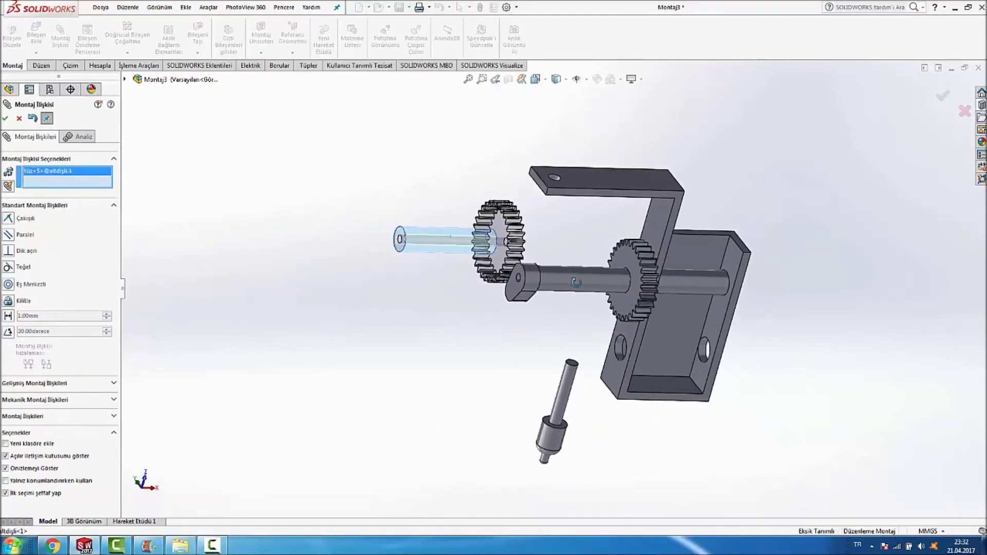
left_click(609, 350)
mouse_move(463, 346)
middle_mouse_down()
mouse_move(390, 277)
mouse_move(592, 353)
middle_mouse_up()
scroll(592, 353, "down", 2)
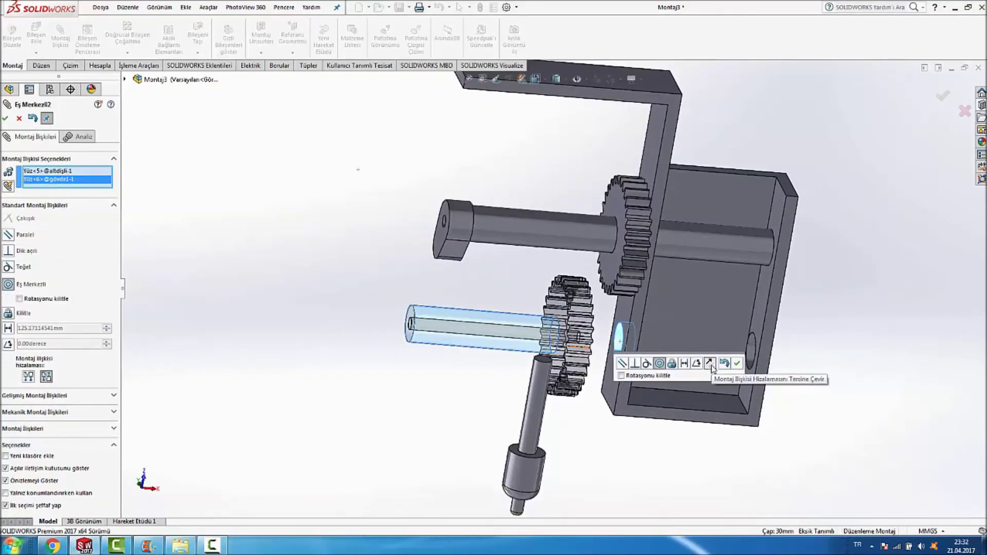
left_click(711, 364)
key("Return")
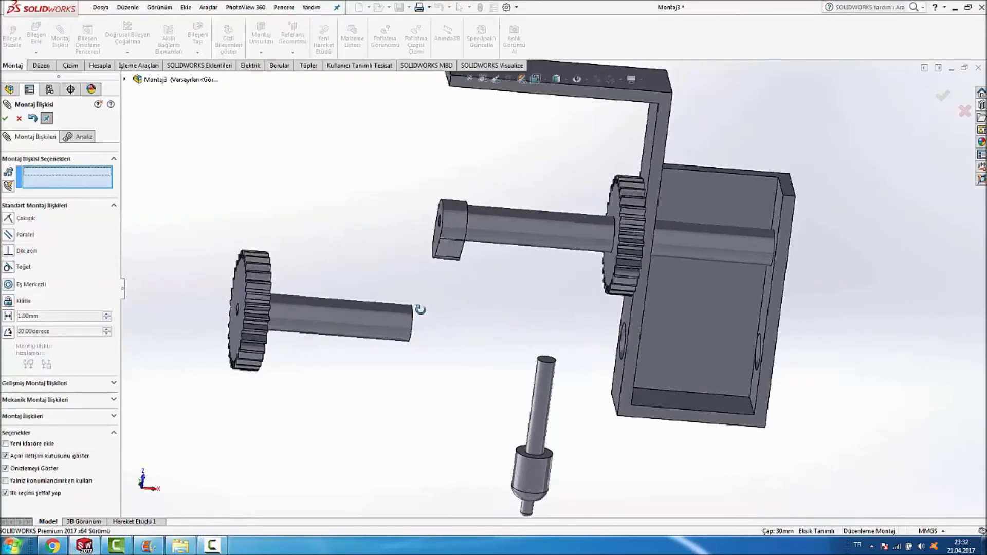
middle_click_drag(430, 308, 452, 330)
left_click(436, 325)
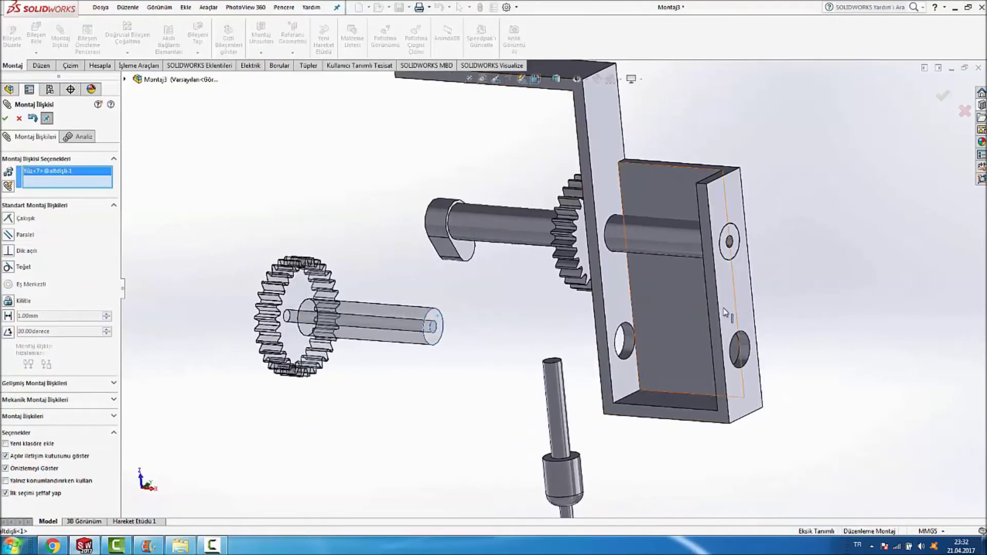
left_click(736, 304)
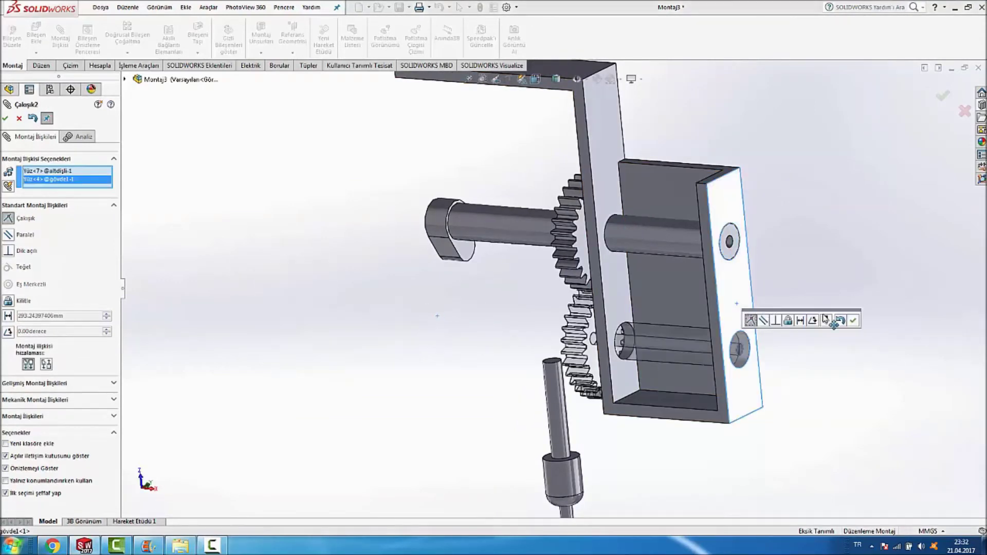
left_click(853, 321)
Make the vertical shaft concentric with the top bar's hole and slide it up into place.
middle_click_drag(846, 286, 552, 369)
left_click(551, 368)
scroll(531, 221, "down", 2)
scroll(514, 198, "down", 3)
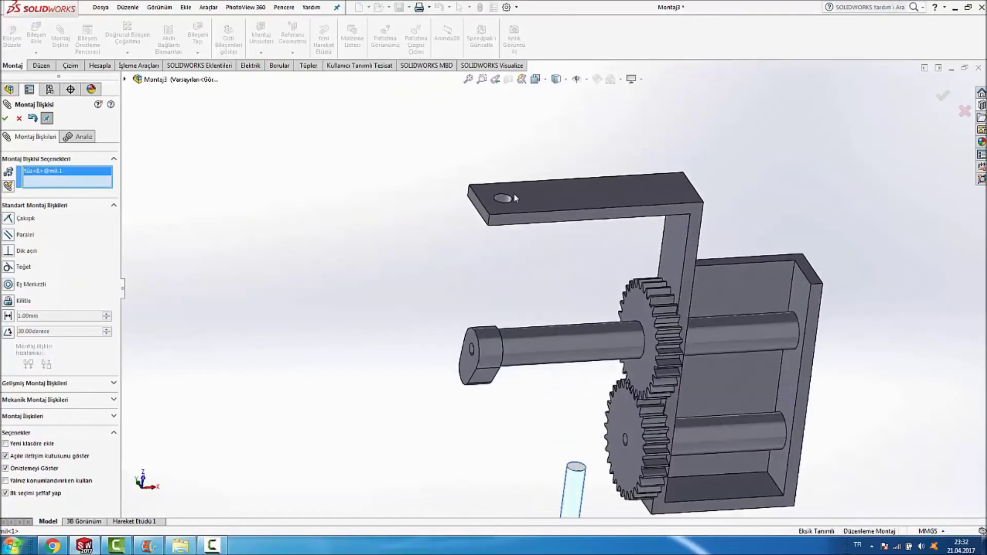
scroll(514, 199, "down", 3)
left_click(502, 216)
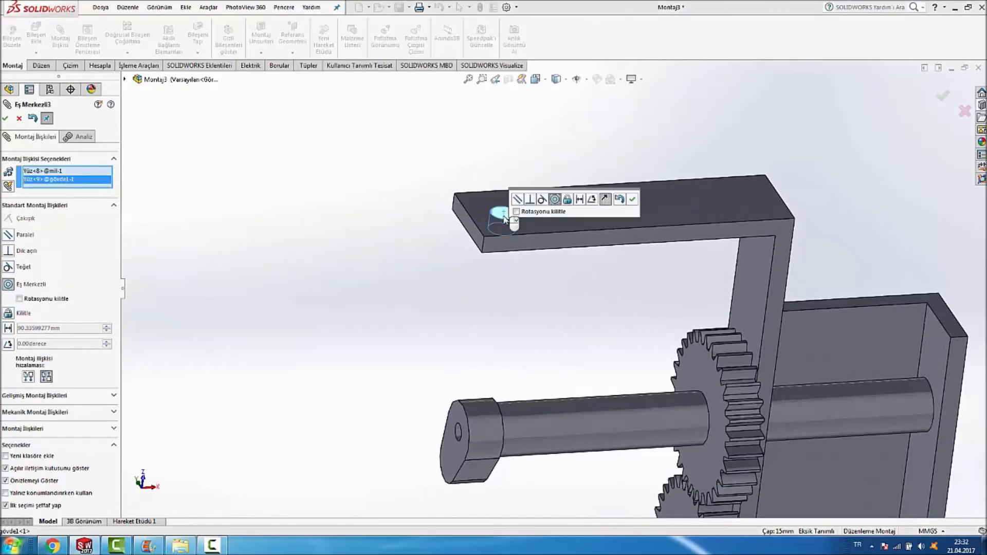
left_click(632, 202)
scroll(585, 293, "up", 4)
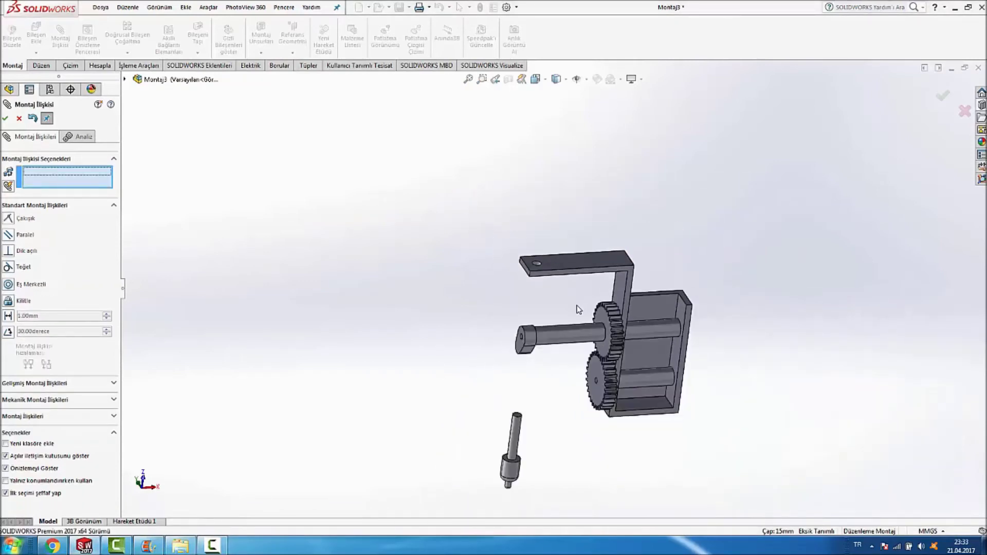
left_click_drag(513, 467, 522, 259)
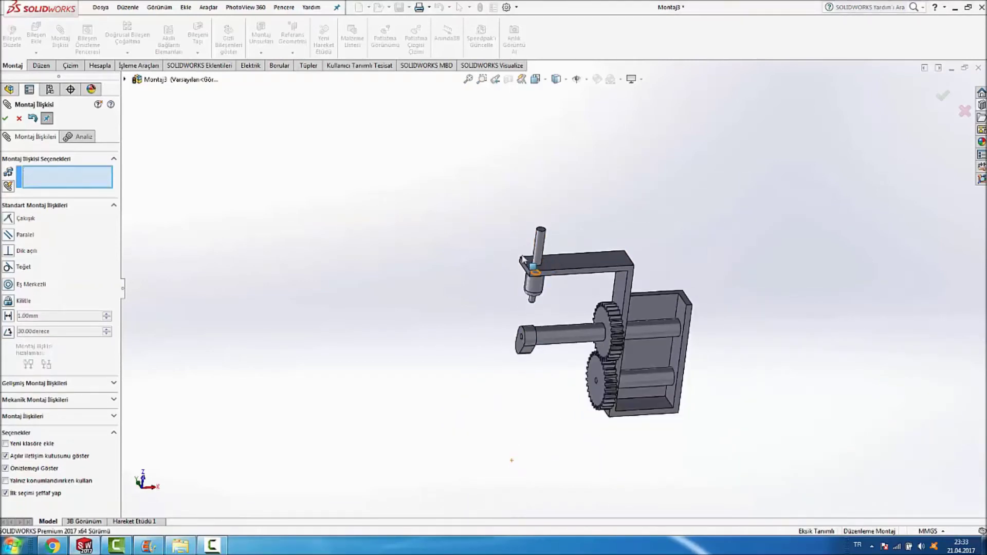
left_click(5, 118)
middle_click_drag(480, 271, 546, 239)
scroll(547, 238, "down", 2)
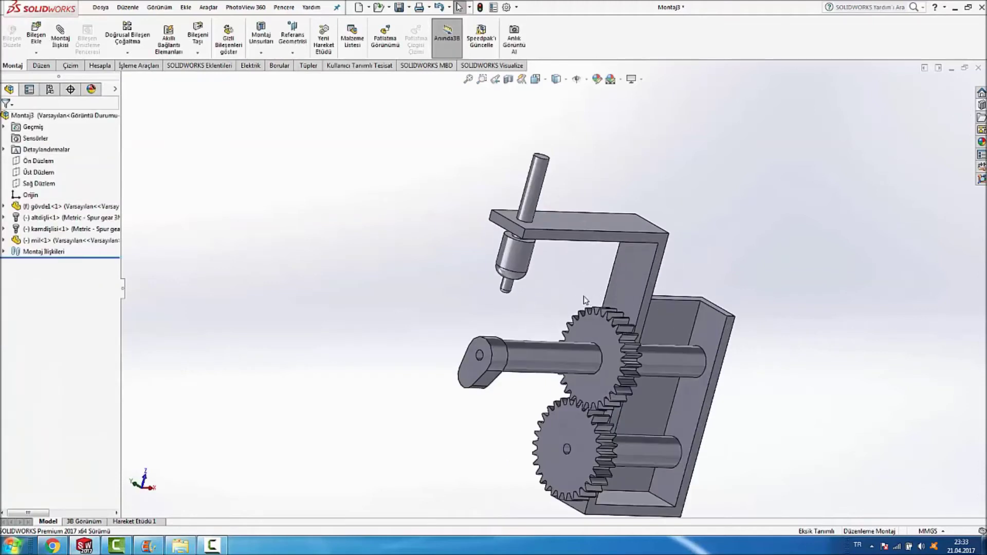
Turn the cam shaft to check the gears mesh and rest the vertical shaft on the cam.
scroll(506, 343, "down", 3)
mouse_move(411, 421)
left_mouse_down()
mouse_move(475, 278)
mouse_move(465, 358)
left_mouse_up()
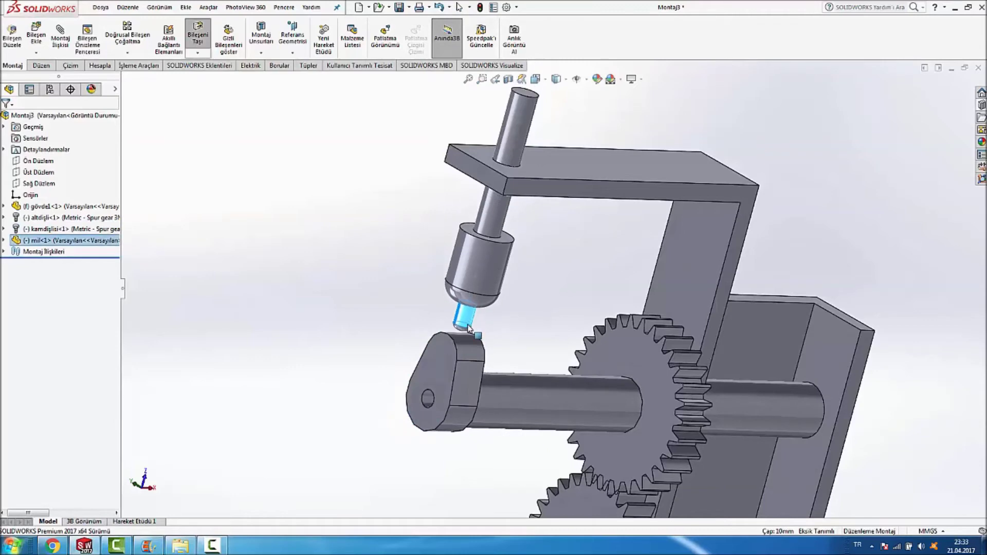
left_click_drag(470, 323, 468, 341)
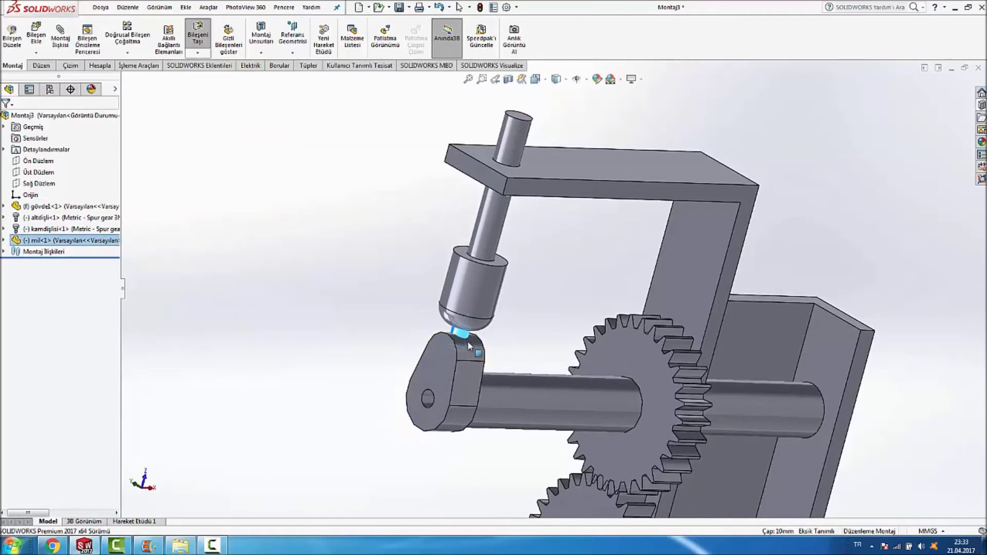
left_click(533, 323)
scroll(535, 323, "up", 3)
scroll(707, 391, "down", 2)
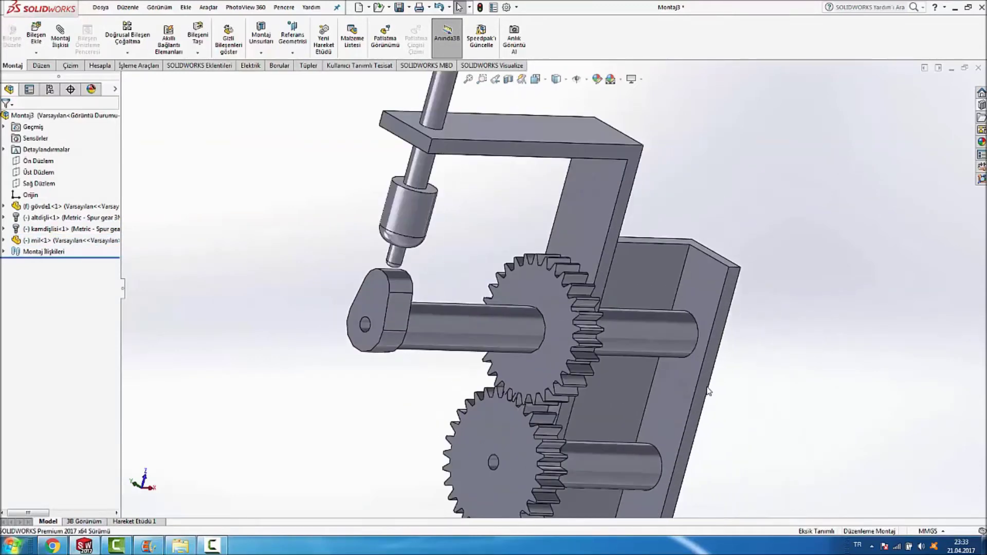
scroll(720, 422, "up", 3)
scroll(647, 257, "down", 1)
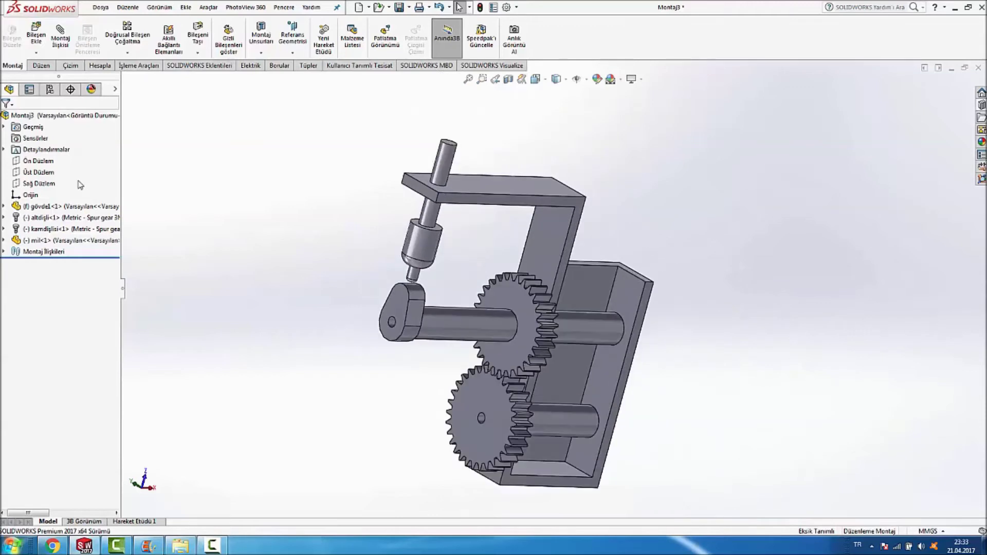
left_click(60, 36)
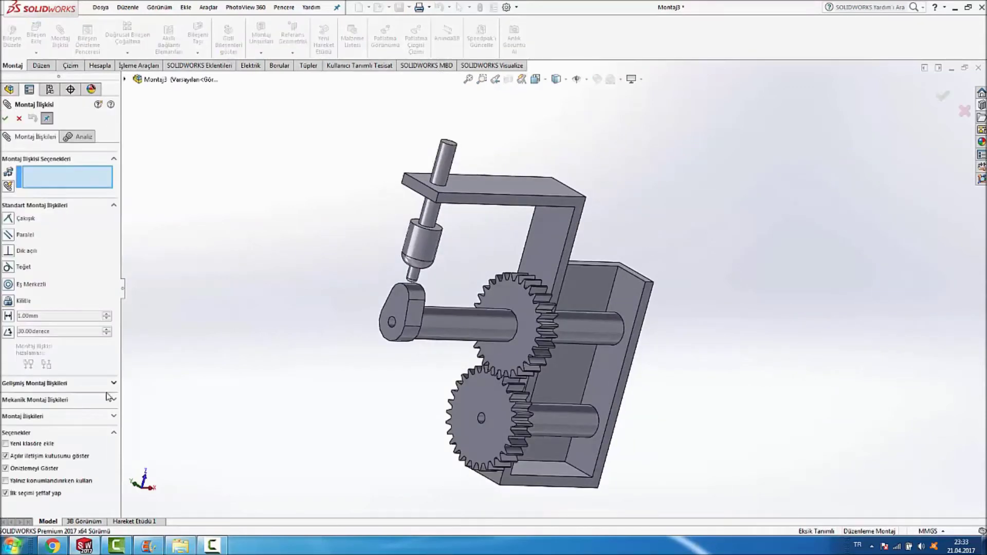
left_click(94, 403)
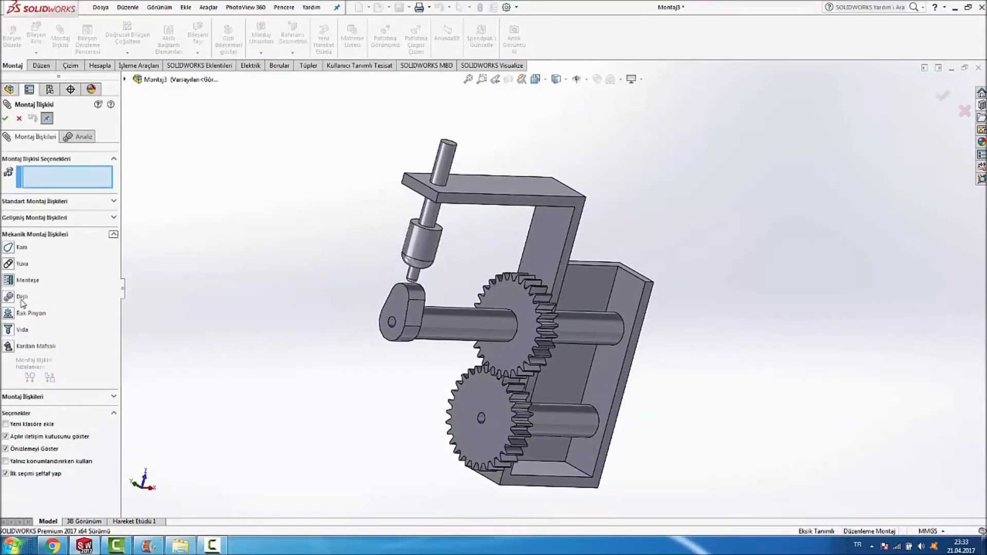
Choose the Gear mechanical mate and select a tooth edge on altdişli.
left_click(9, 297)
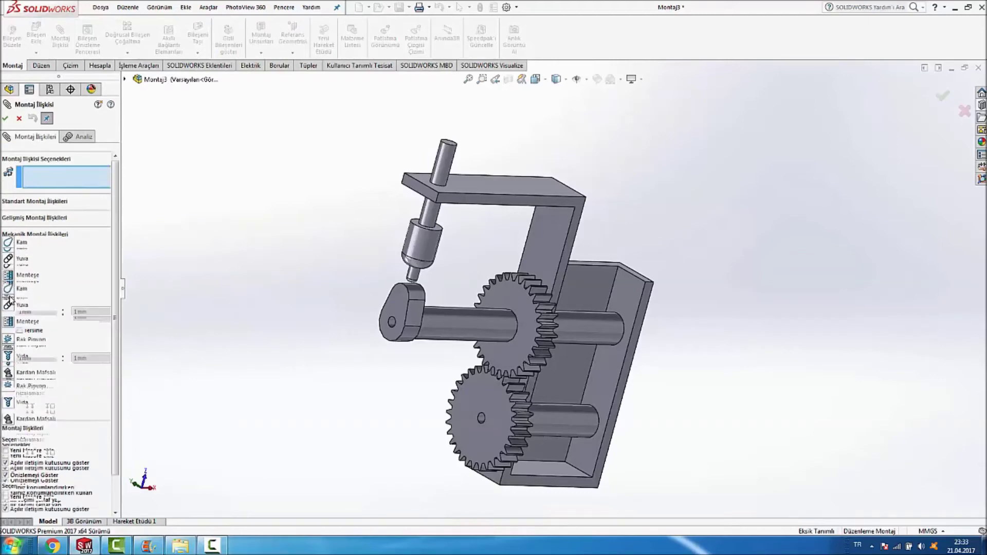
scroll(558, 408, "down", 2)
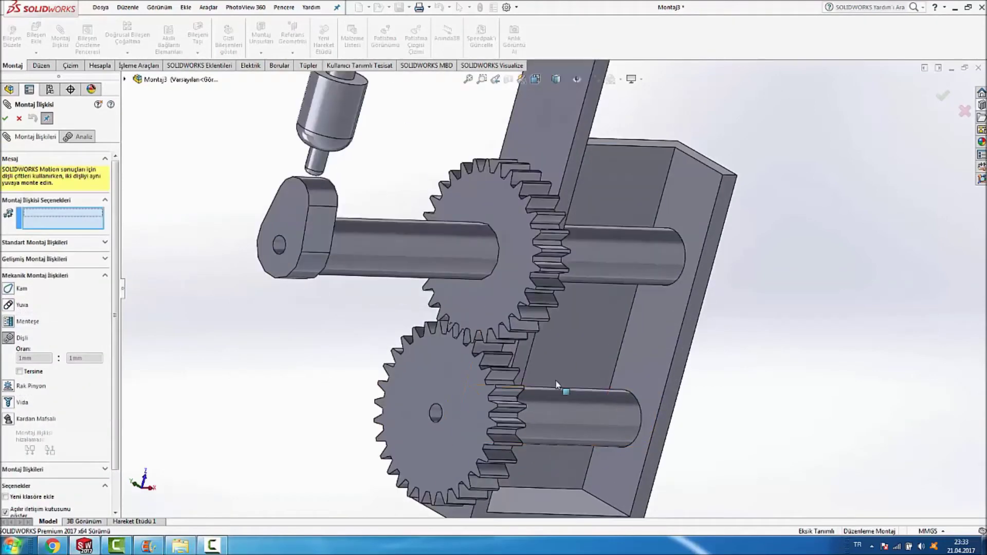
scroll(488, 380, "down", 2)
scroll(461, 361, "down", 2)
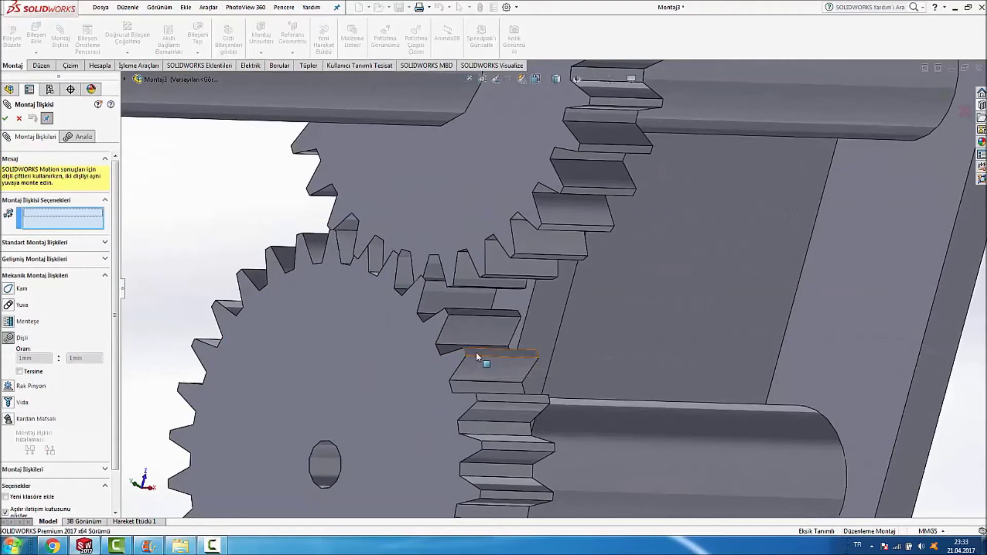
scroll(465, 357, "down", 2)
scroll(473, 345, "down", 1)
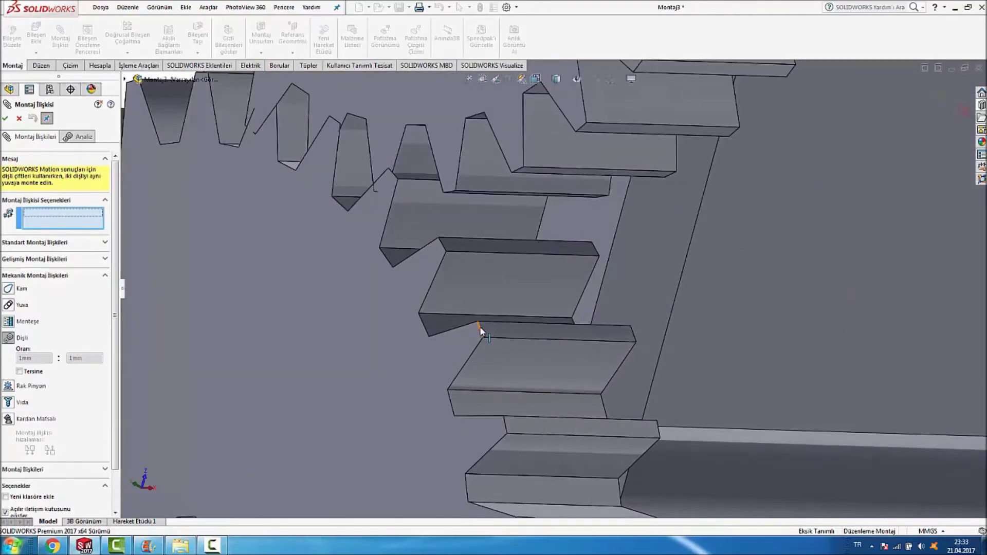
scroll(480, 332, "down", 1)
scroll(493, 330, "down", 1)
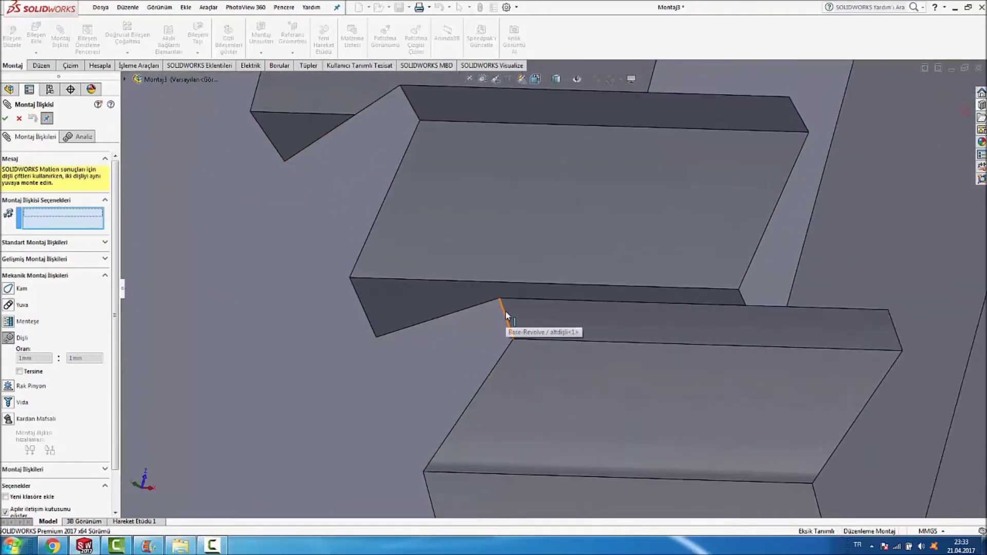
left_click(499, 330)
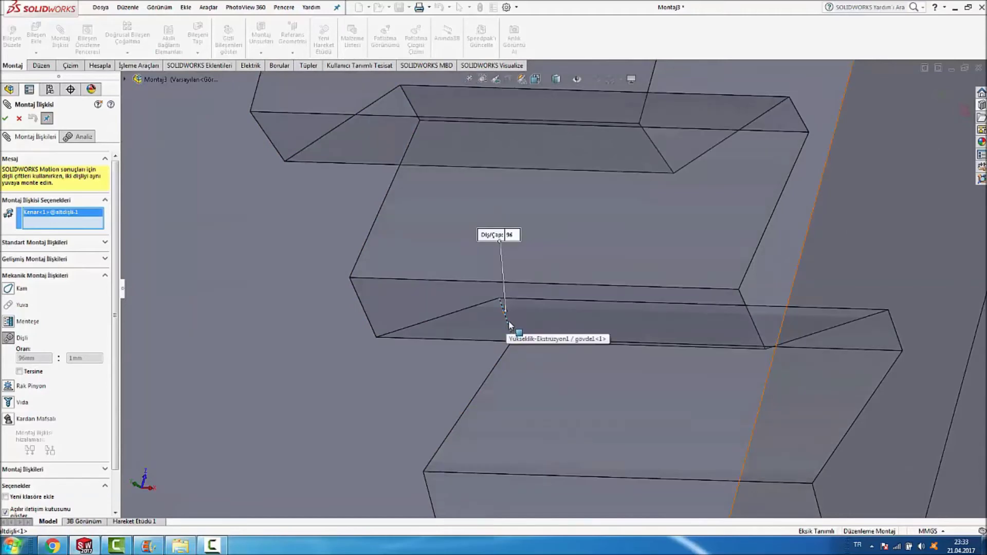
Select a tooth edge on kamdişlisi, giving a 96mm:96mm gear ratio.
scroll(508, 323, "up", 2)
scroll(509, 323, "up", 2)
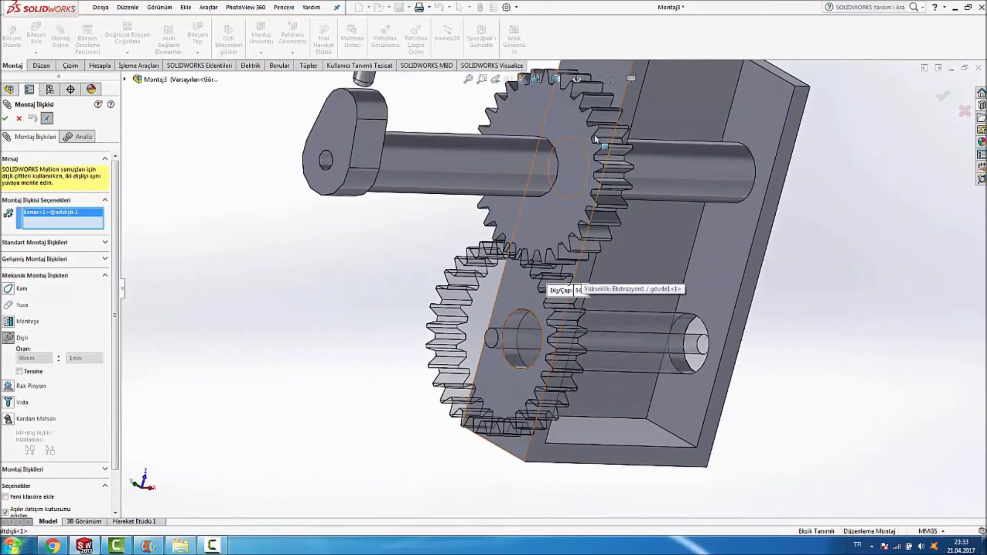
scroll(599, 141, "down", 3)
scroll(590, 204, "down", 3)
scroll(571, 252, "down", 2)
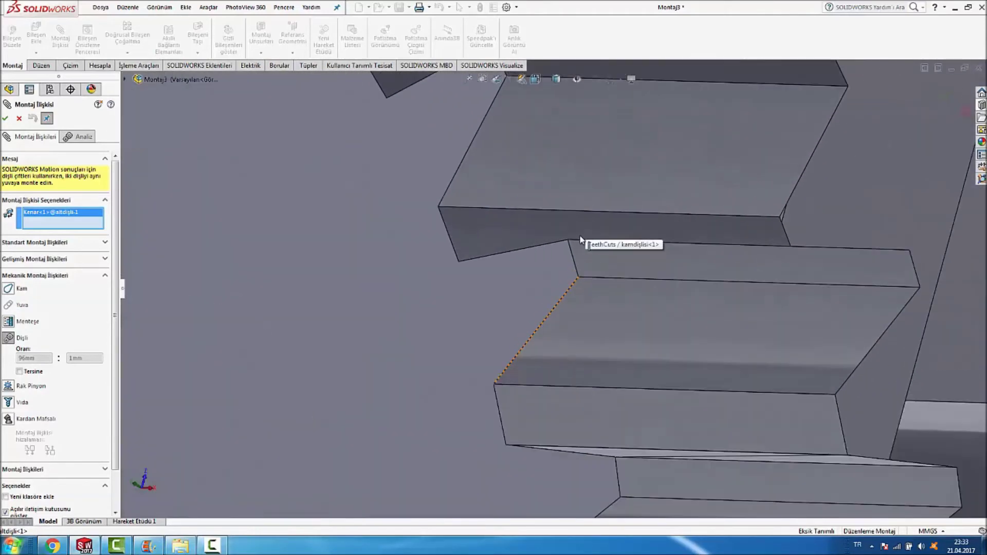
left_click(571, 252)
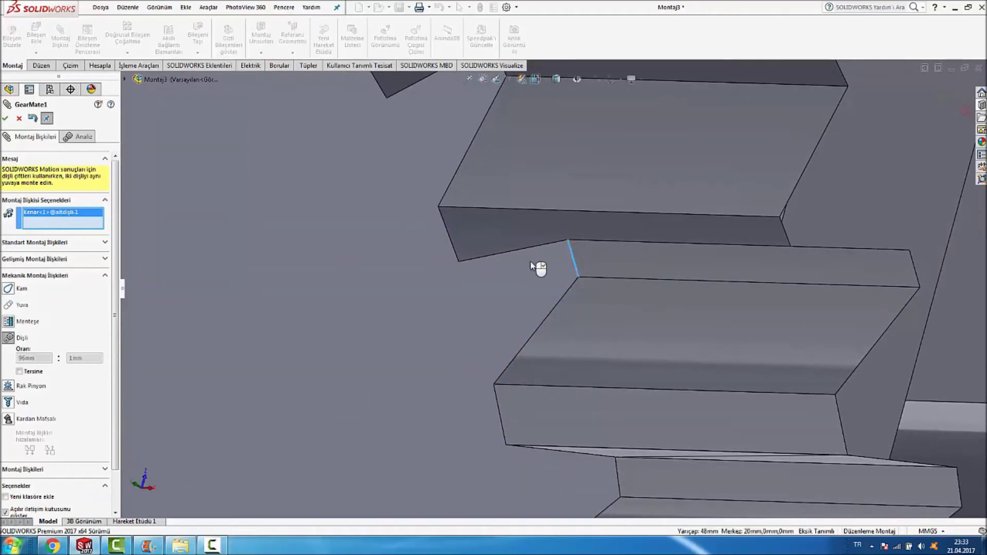
scroll(435, 280, "up", 2)
scroll(435, 280, "up", 2)
scroll(435, 280, "up", 1)
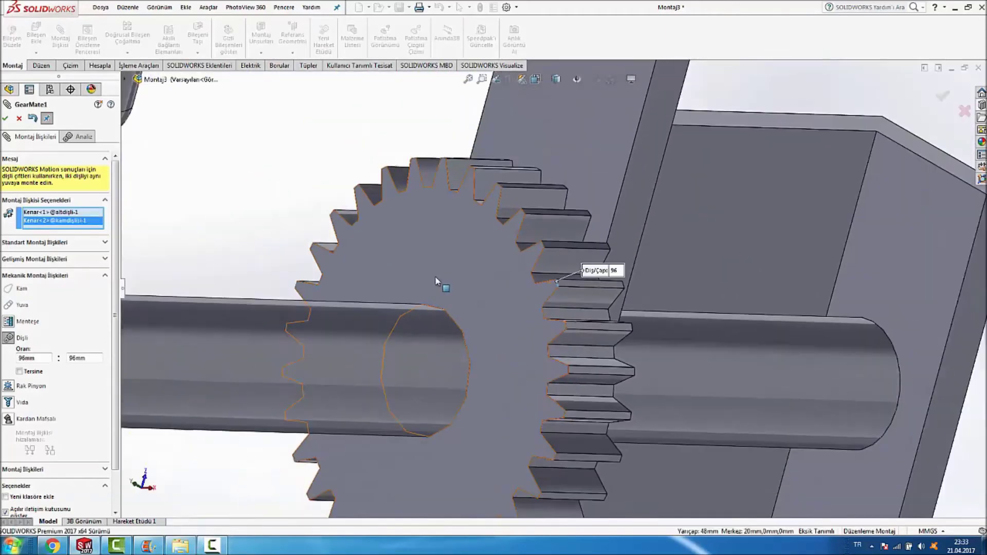
scroll(434, 280, "up", 1)
scroll(434, 280, "up", 3)
scroll(435, 280, "up", 2)
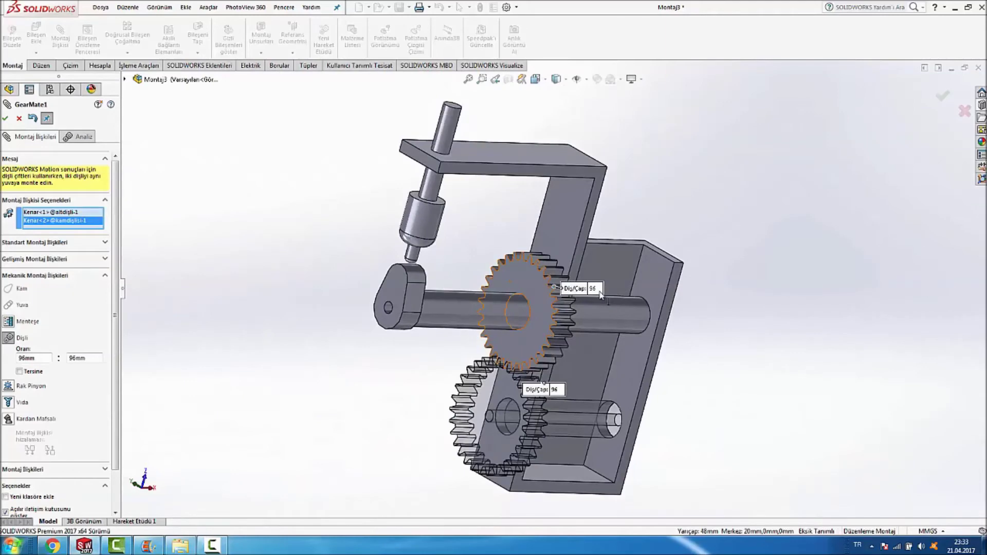
scroll(619, 302, "down", 3)
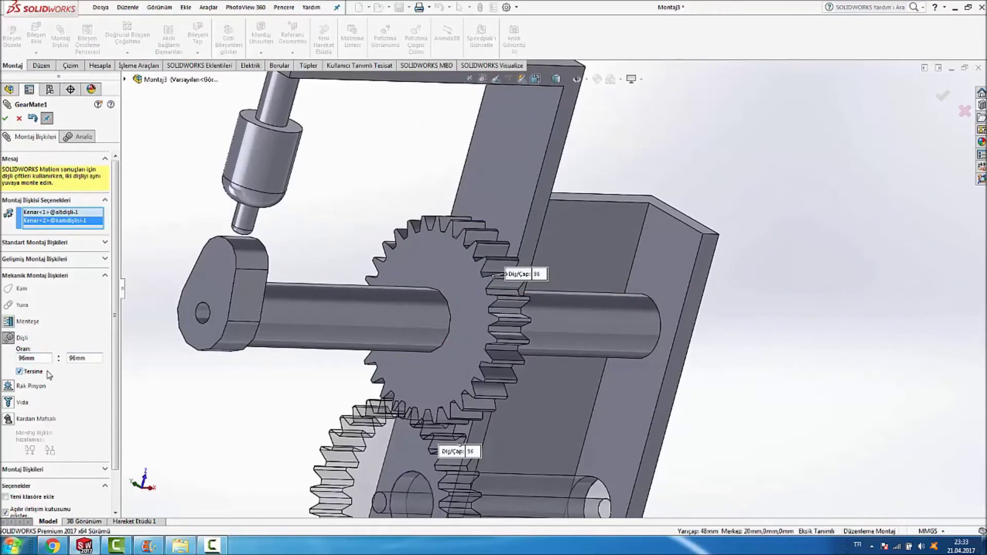
Apply the reversed 96mm : 96mm gear mate between the two spur gears and close Mate.
left_click(5, 118)
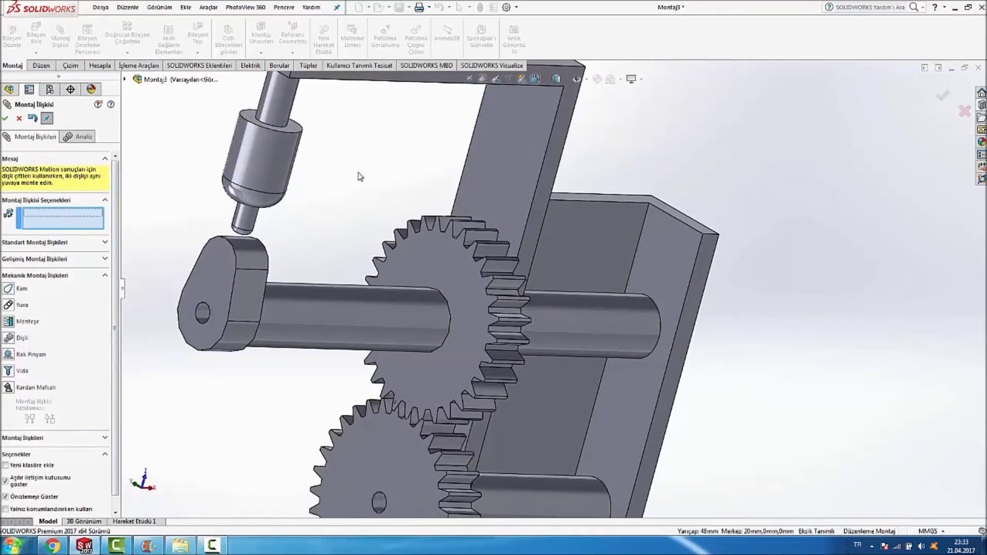
key("Escape")
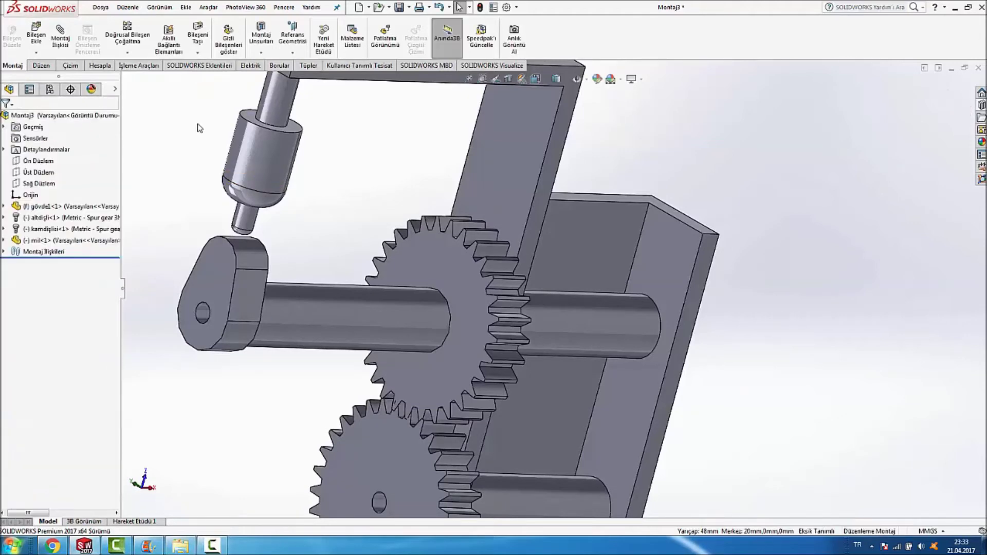
Zoom to fit, then drag the lower gear and the cam to confirm they turn together.
key("f")
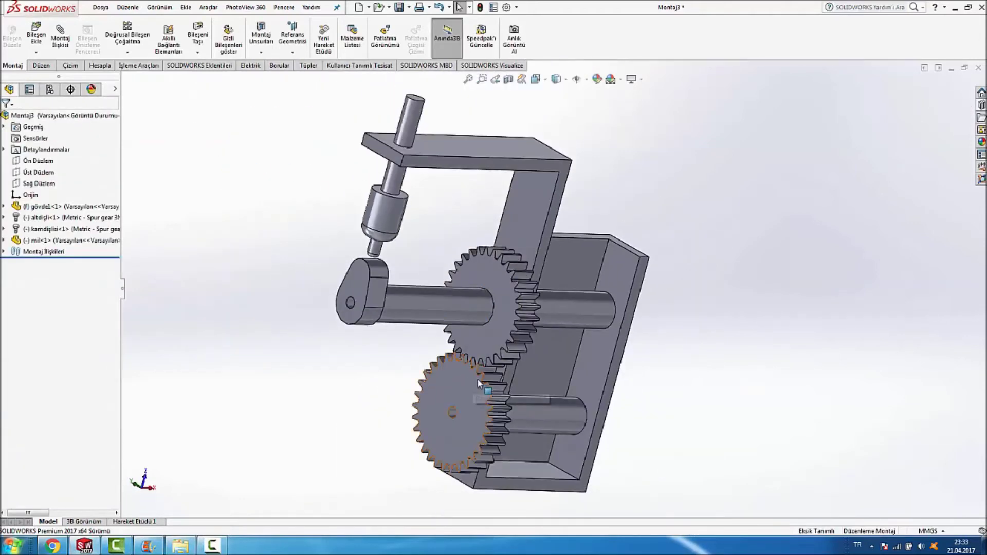
left_click_drag(475, 378, 369, 372)
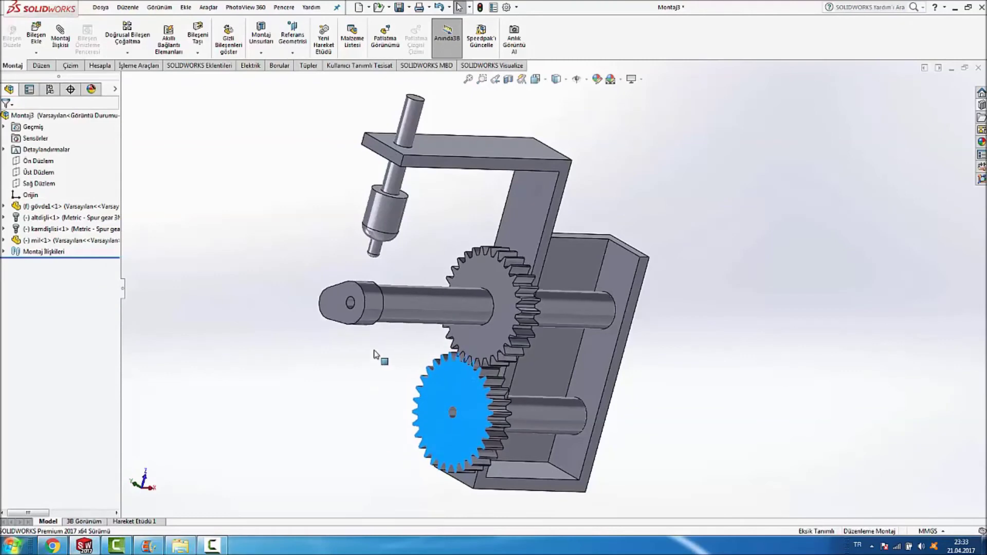
left_click_drag(369, 372, 355, 432)
scroll(439, 277, "down", 3)
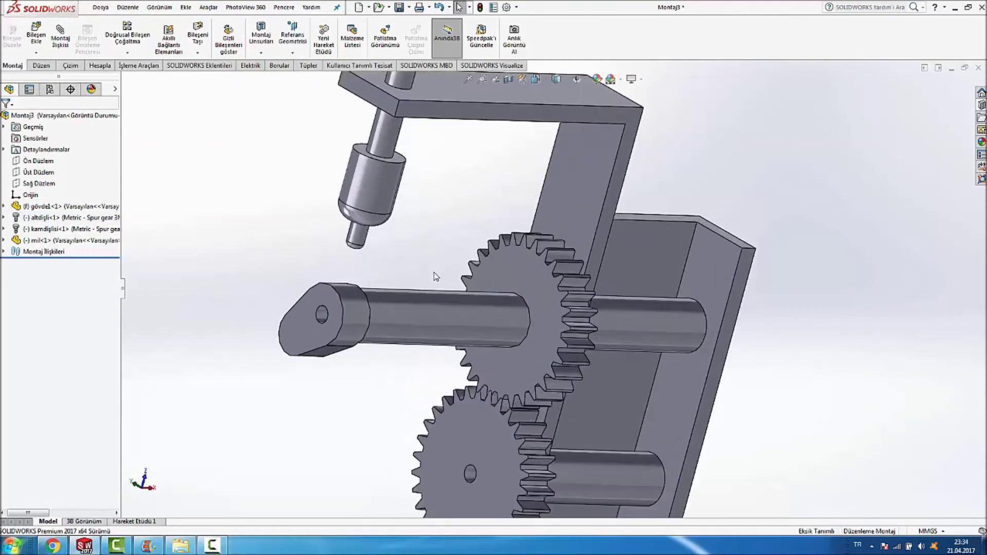
left_click_drag(332, 290, 425, 228)
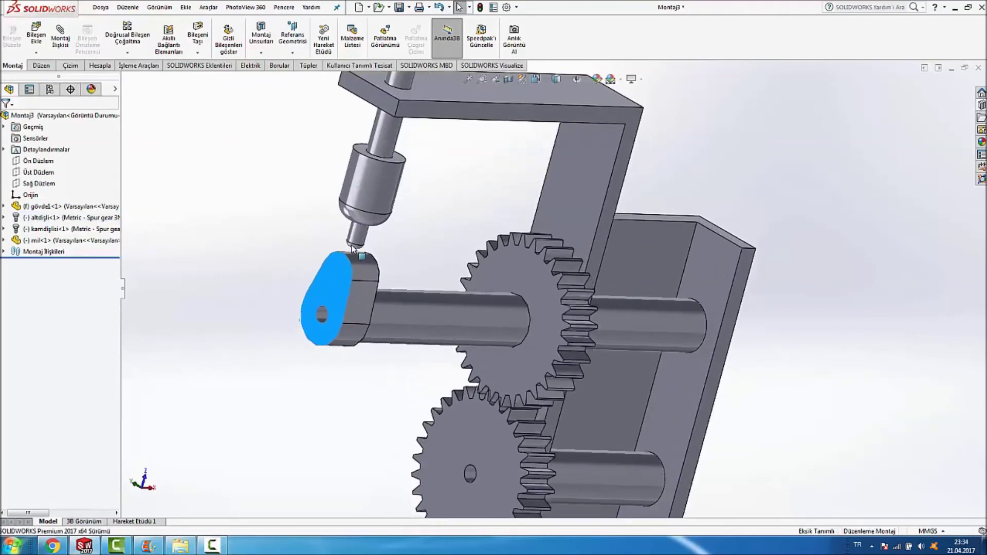
scroll(425, 227, "down", 2)
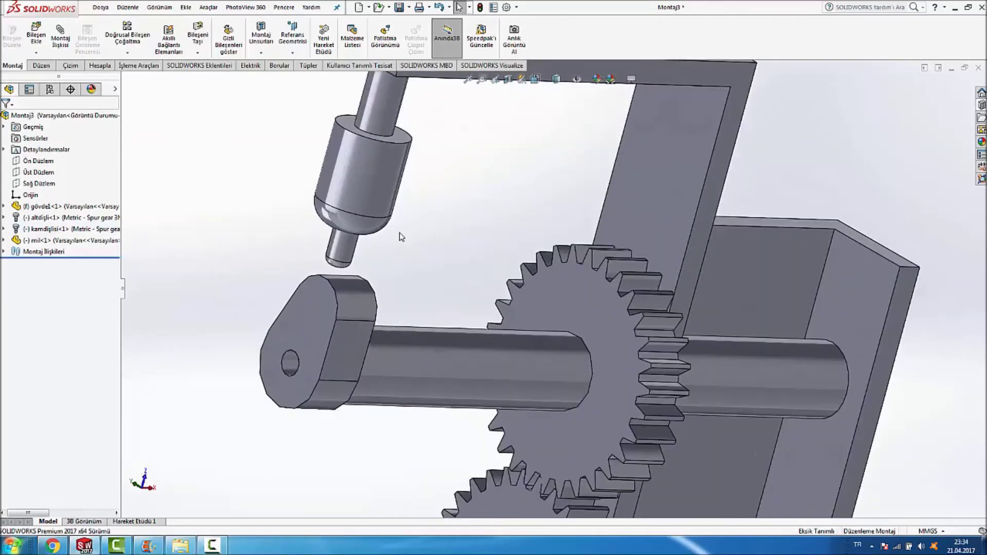
middle_click_drag(400, 235, 407, 214)
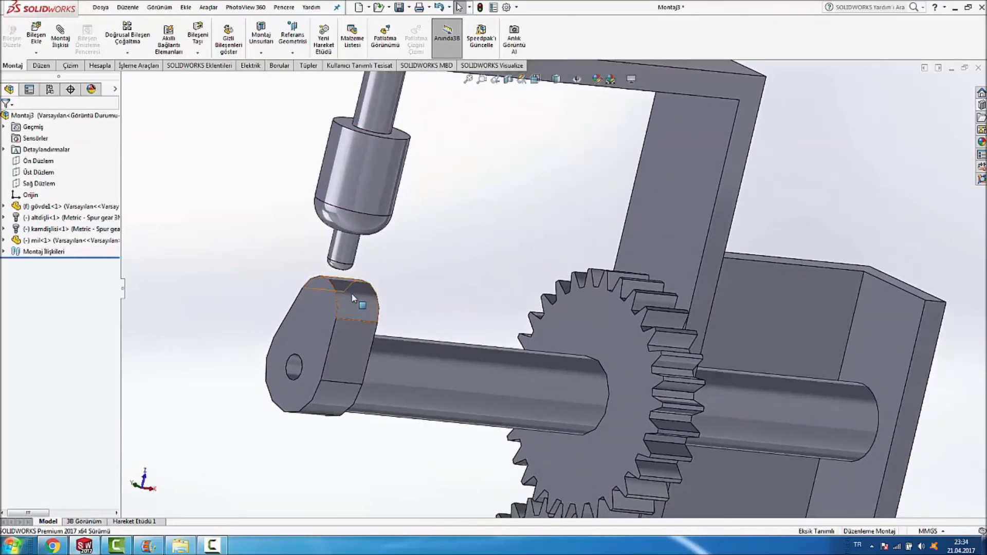
left_click_drag(353, 298, 352, 259)
scroll(468, 262, "down", 2)
Cancel inserting a component and start a new mate showing the mechanical mate types.
left_click(36, 35)
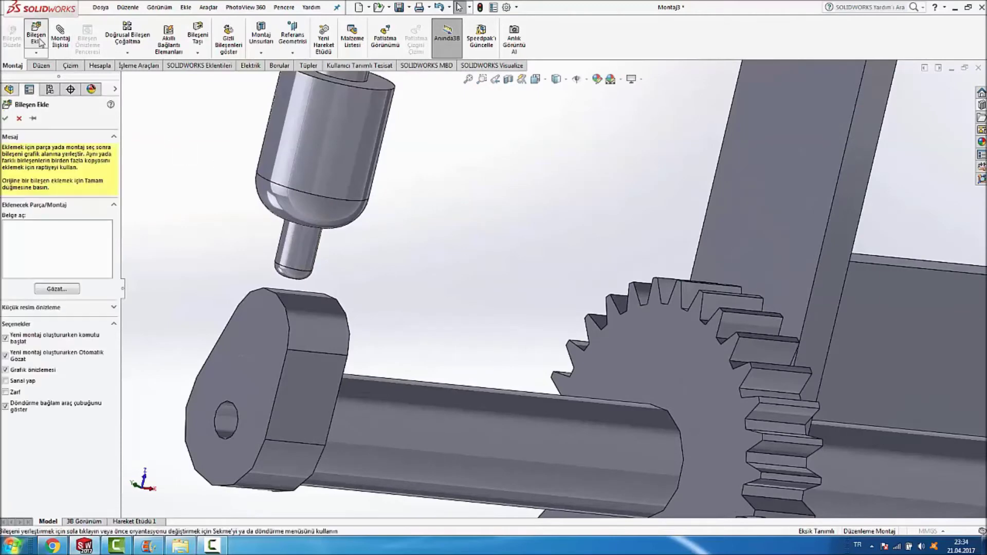
left_click(779, 408)
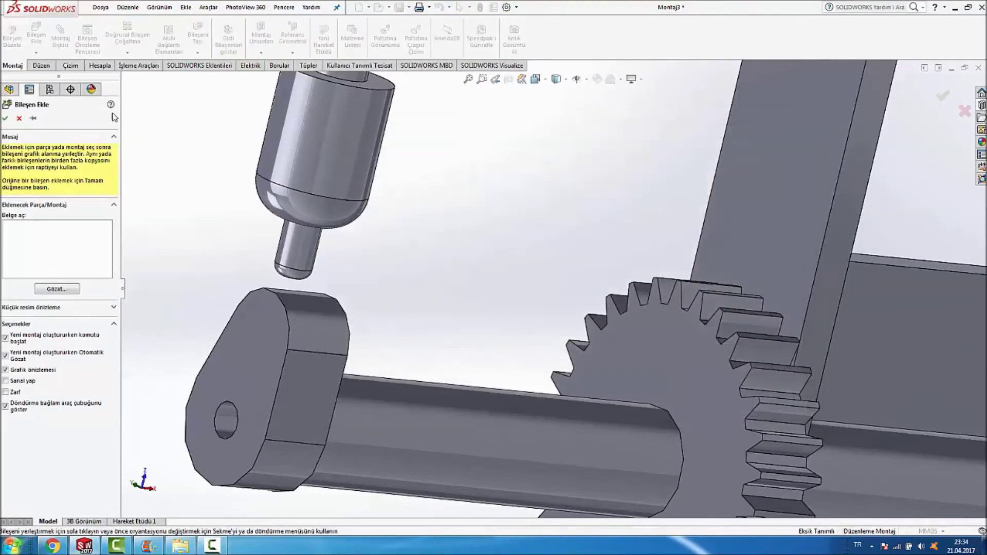
left_click(19, 119)
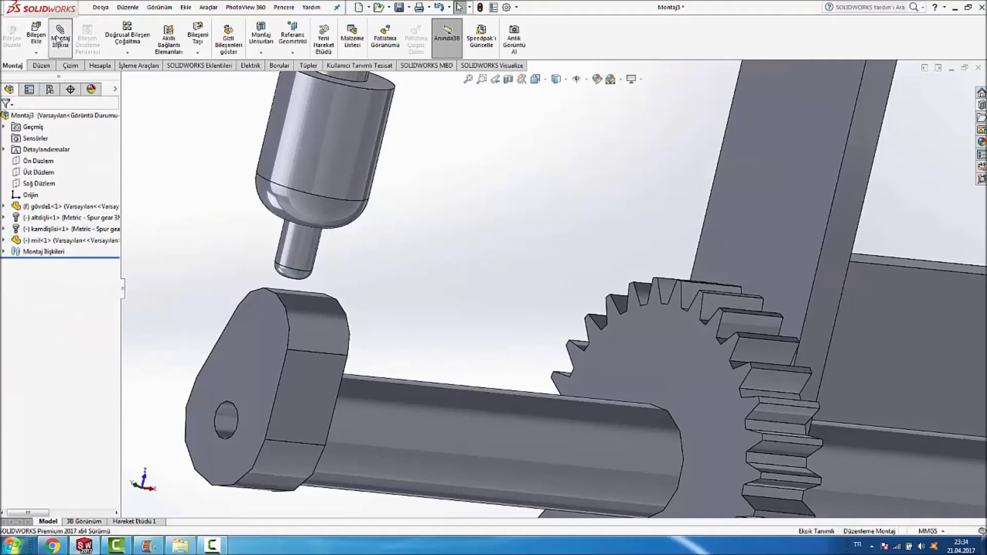
left_click(60, 36)
left_click(88, 403)
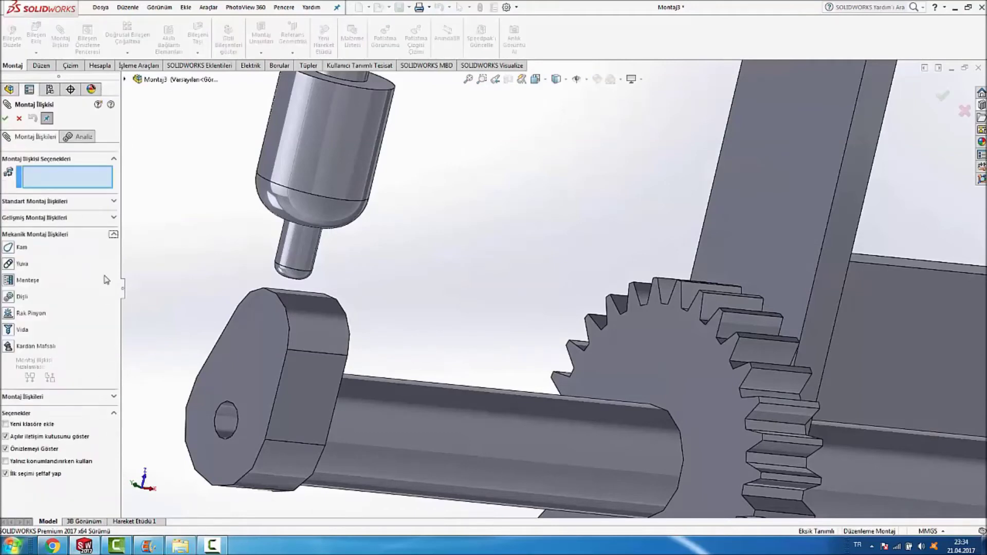
Choose a Cam mate and set the cam's top face as the cam path.
left_click(7, 248)
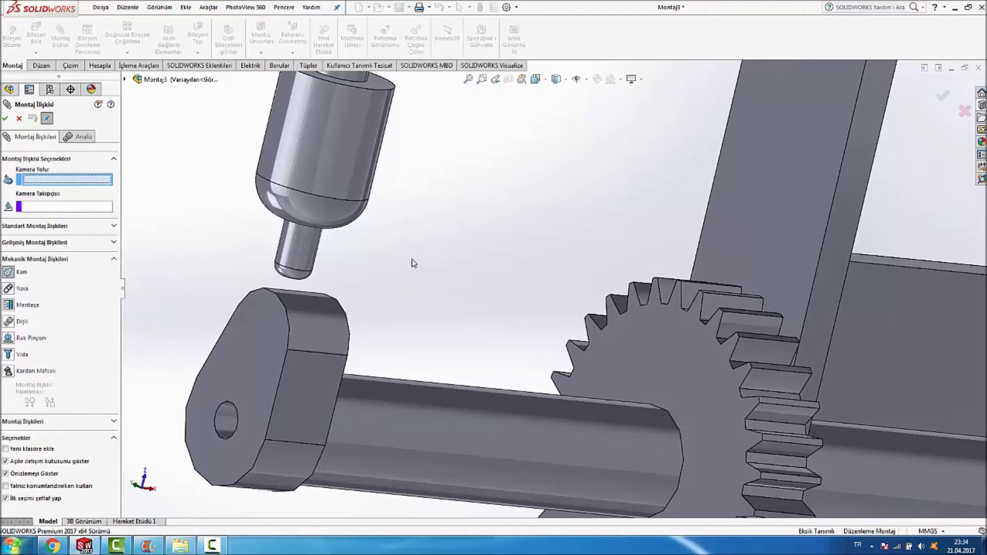
scroll(413, 261, "down", 1)
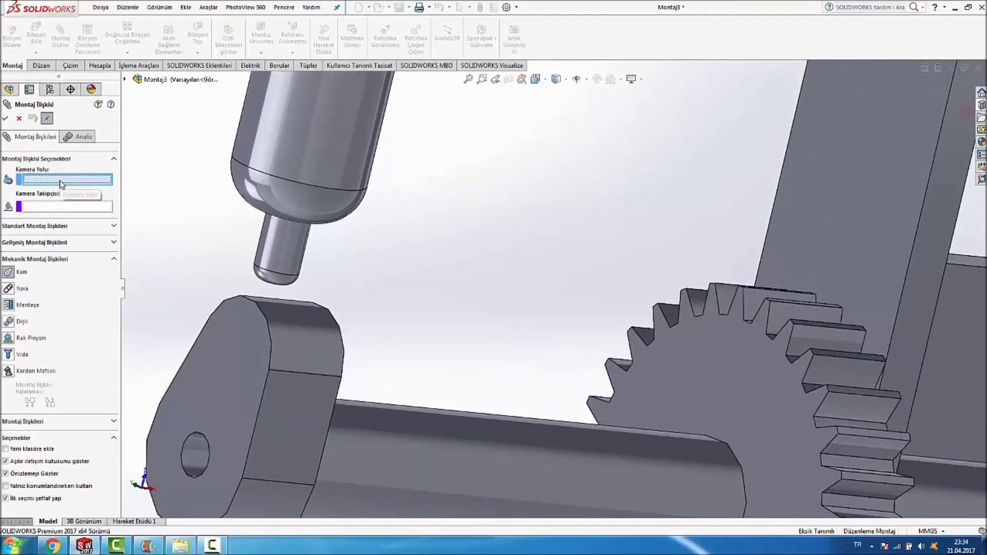
scroll(190, 199, "up", 1)
scroll(375, 282, "up", 1)
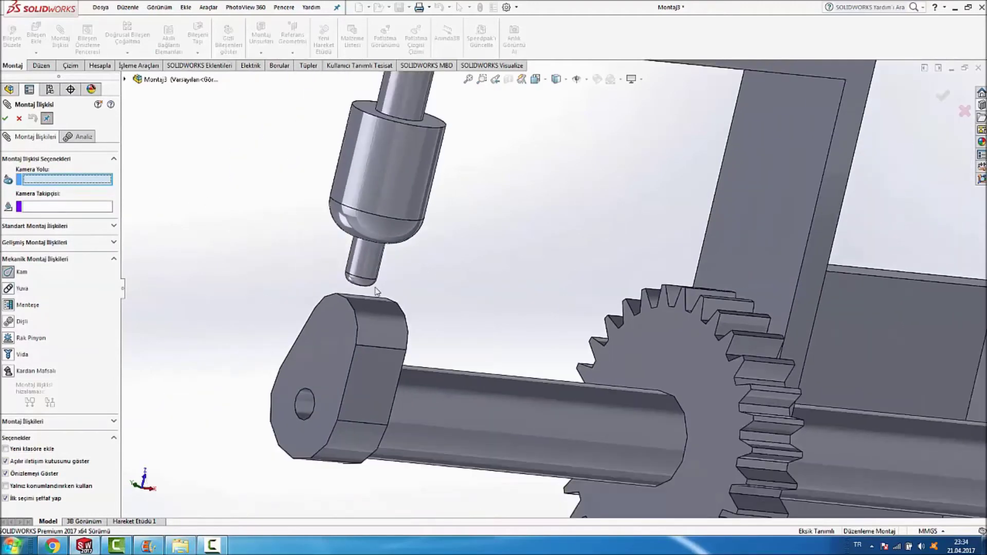
left_click(374, 321)
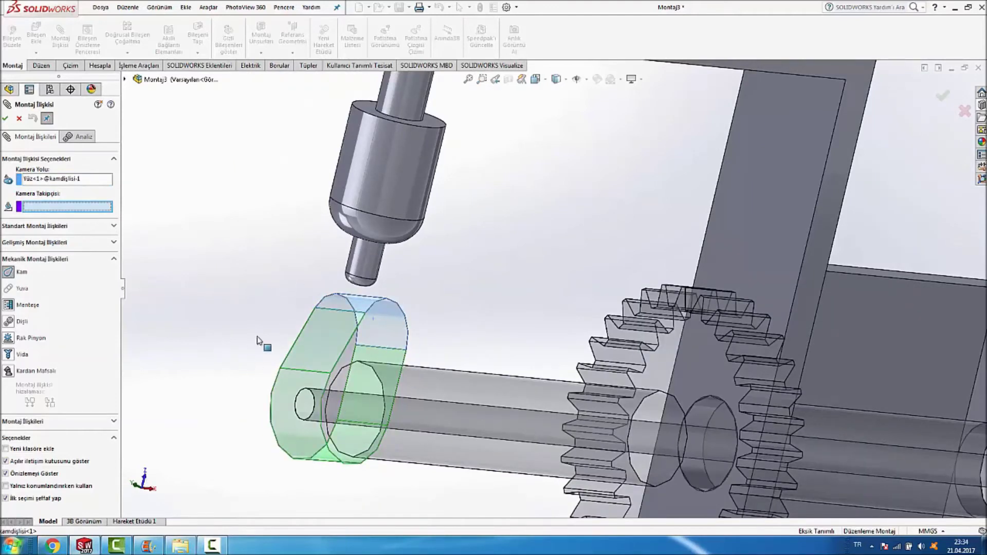
right_click(196, 208)
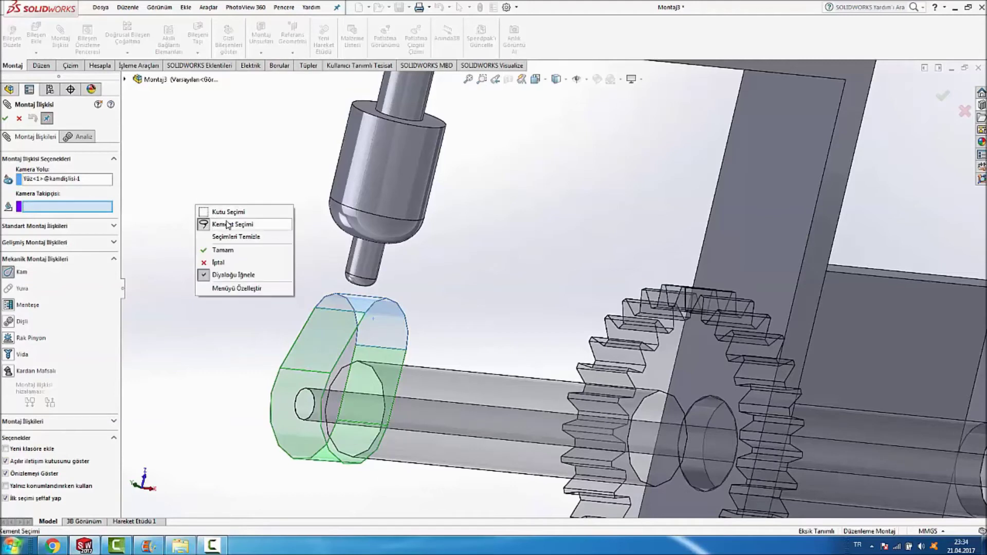
left_click(83, 207)
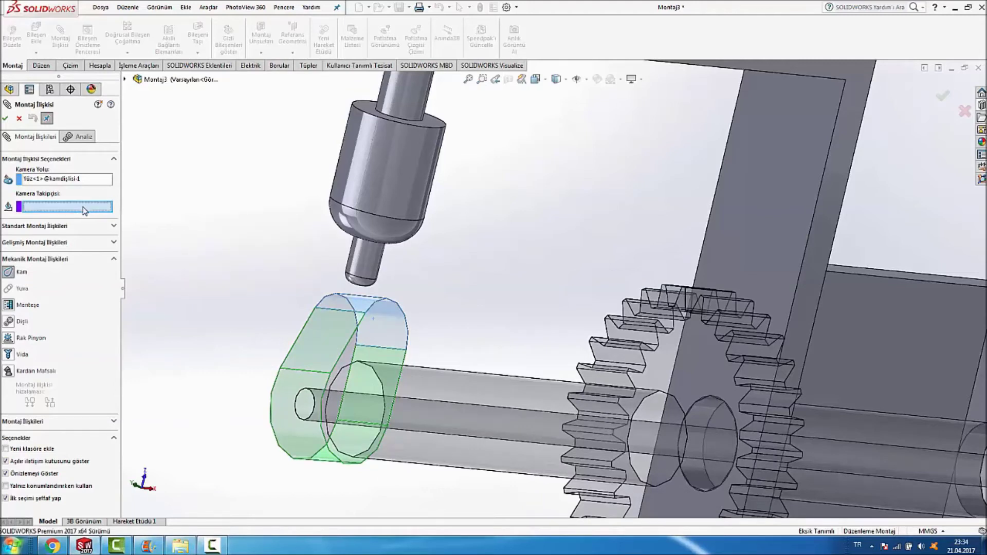
Pick the follower tip as cam follower, confirm the mate and acknowledge the radius warning.
scroll(359, 298, "down", 3)
scroll(394, 323, "down", 2)
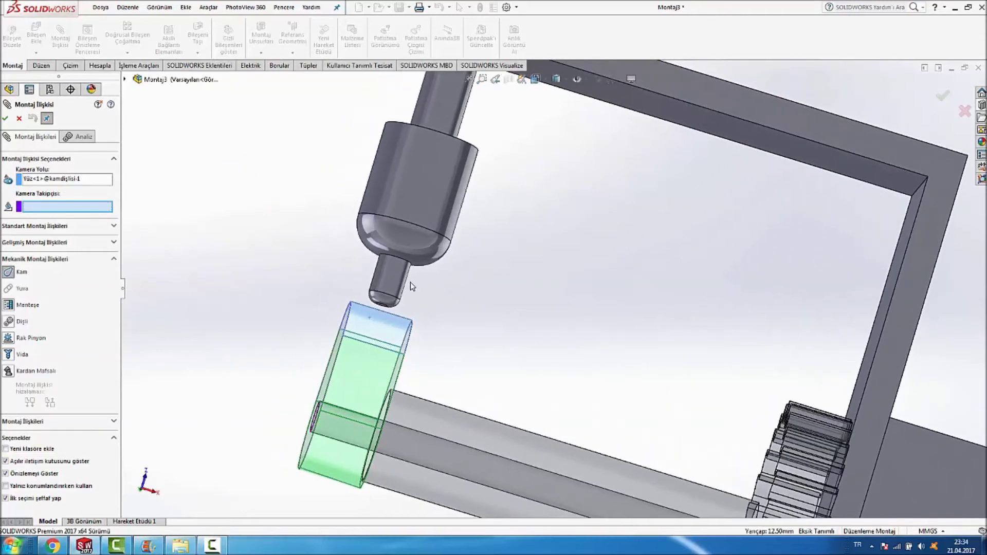
scroll(394, 323, "down", 2)
scroll(394, 323, "down", 3)
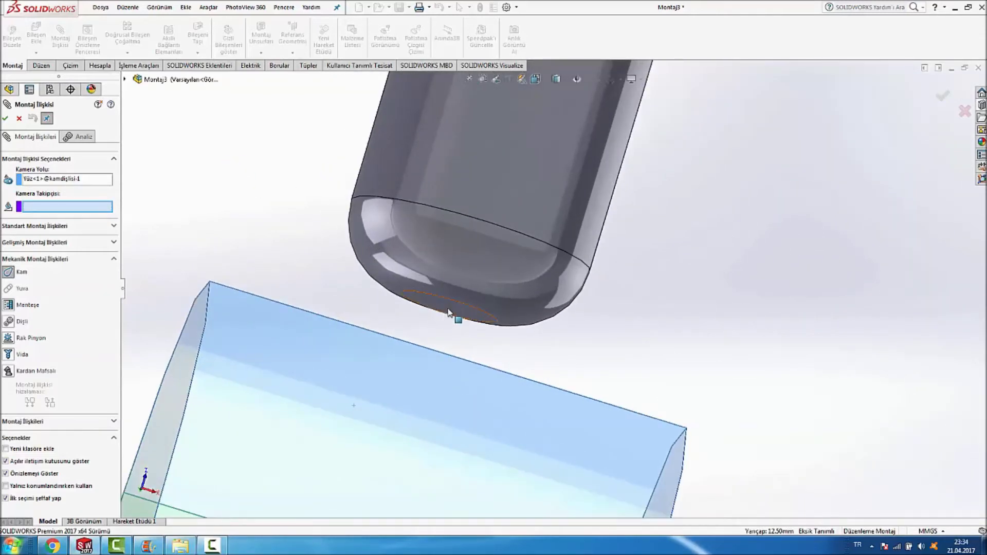
left_click(391, 303)
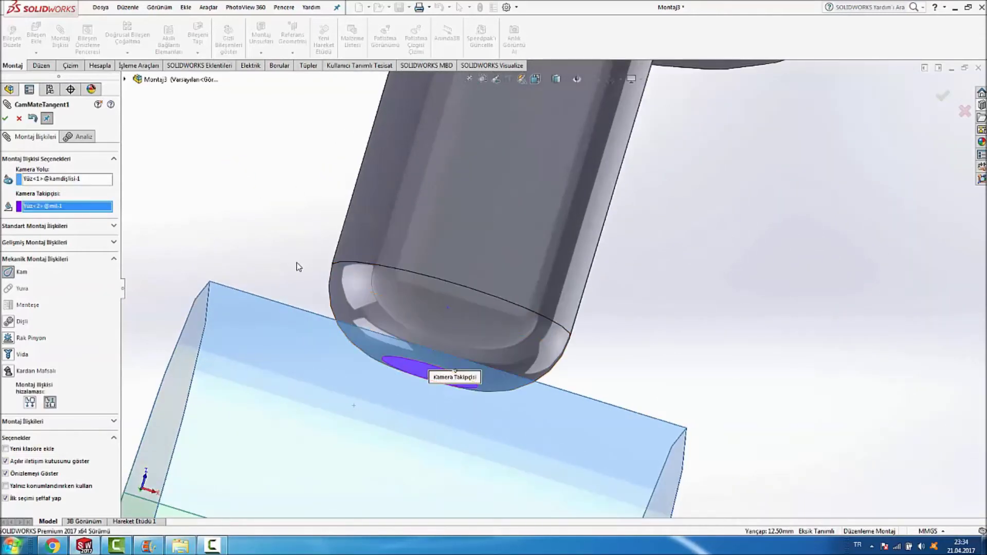
scroll(303, 264, "up", 3)
scroll(353, 230, "up", 2)
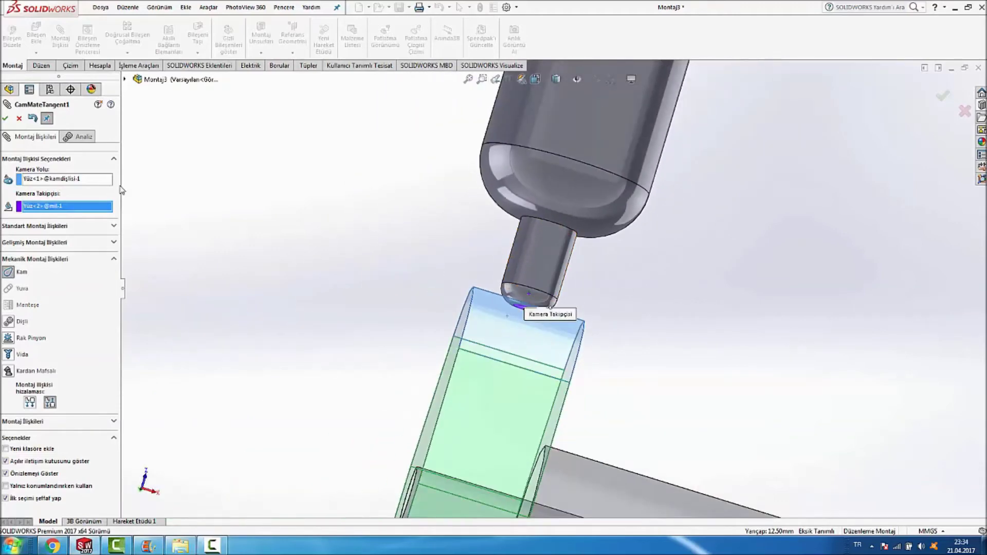
left_click(5, 119)
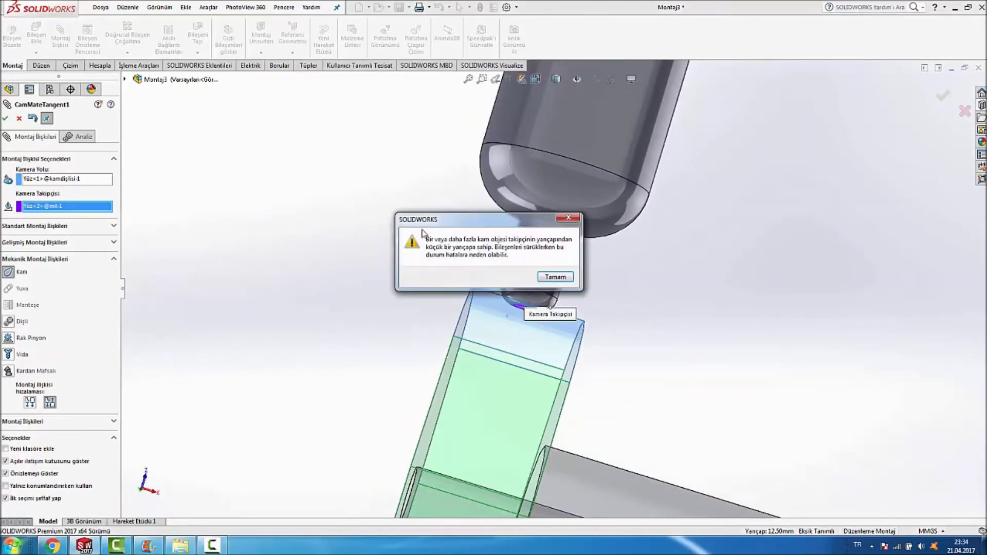
left_click(545, 277)
scroll(496, 226, "down", 3)
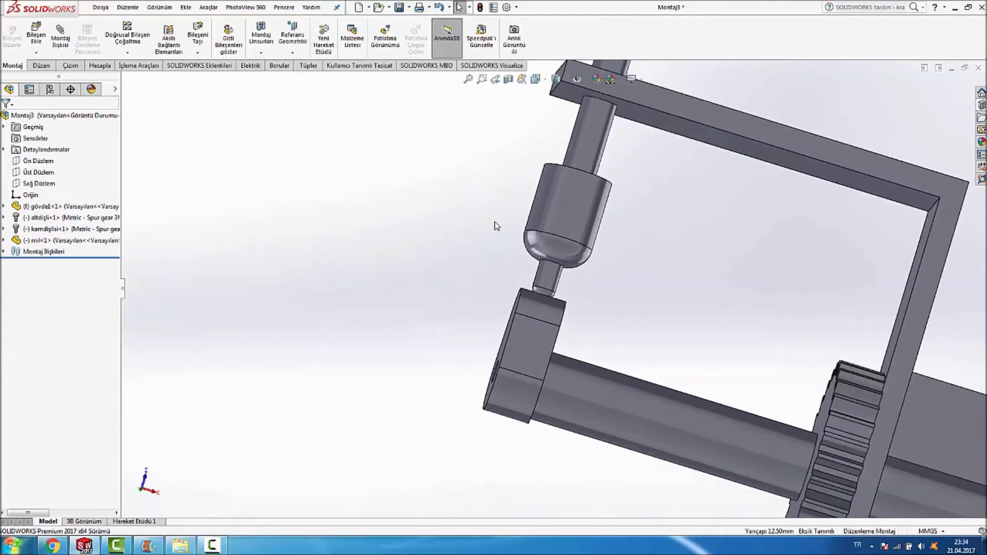
Turn the cam and orbit around it to check the follower stays in contact.
scroll(622, 255, "up", 2)
middle_click_drag(622, 255, 635, 315)
scroll(577, 300, "down", 2)
scroll(547, 307, "down", 2)
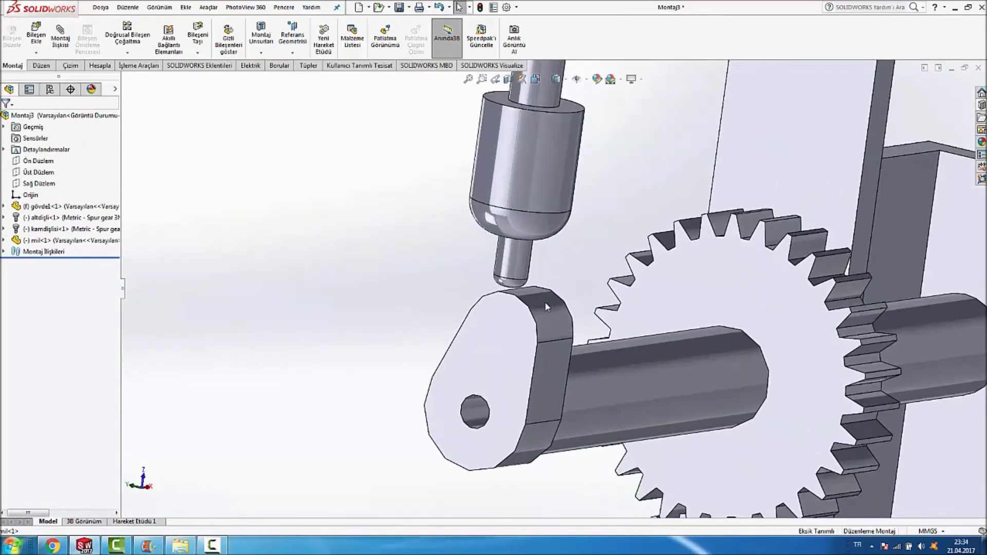
left_click_drag(546, 307, 506, 300)
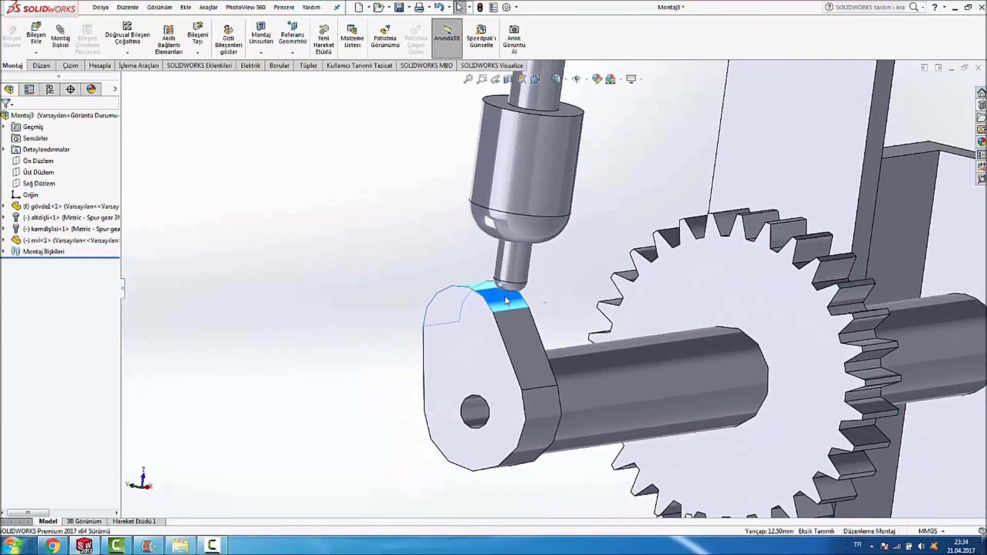
left_click_drag(506, 301, 501, 288)
left_click(358, 252)
scroll(358, 252, "up", 2)
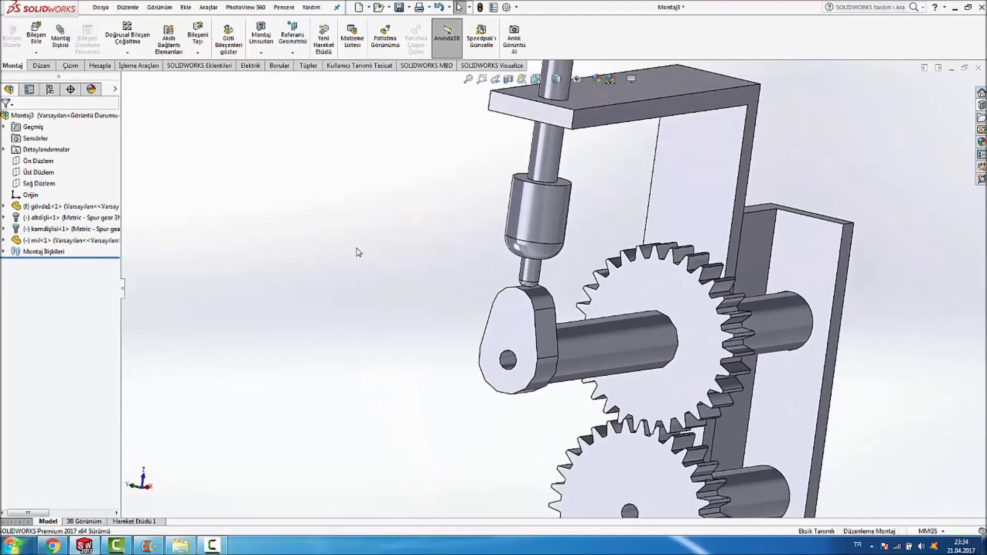
scroll(358, 251, "up", 2)
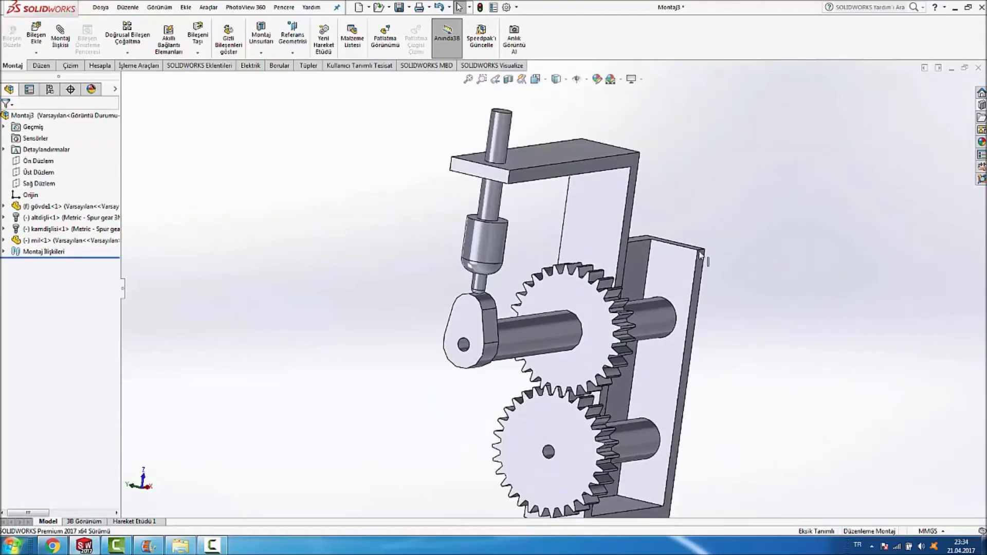
middle_click_drag(540, 209, 531, 204)
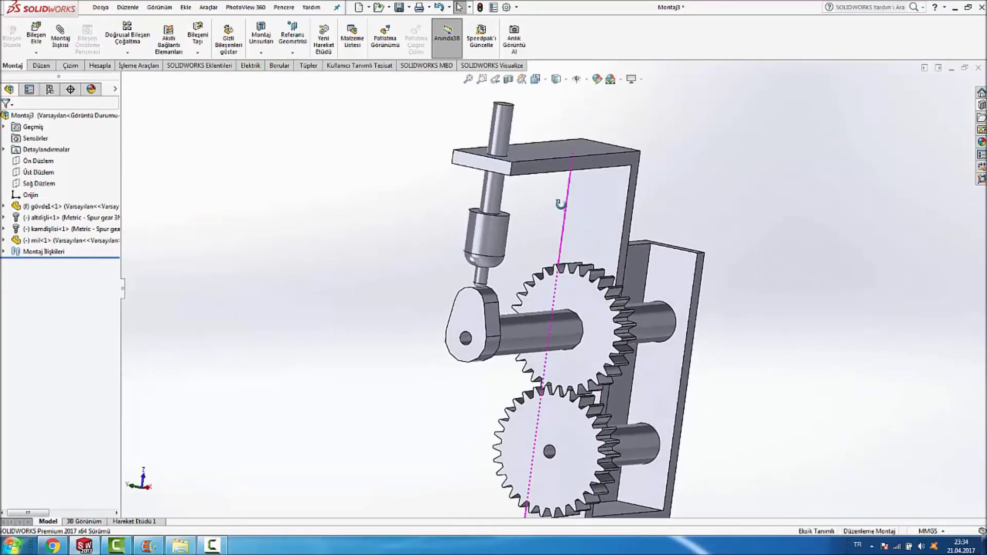
middle_click_drag(535, 212, 572, 286)
scroll(530, 333, "down", 3)
left_click(529, 333)
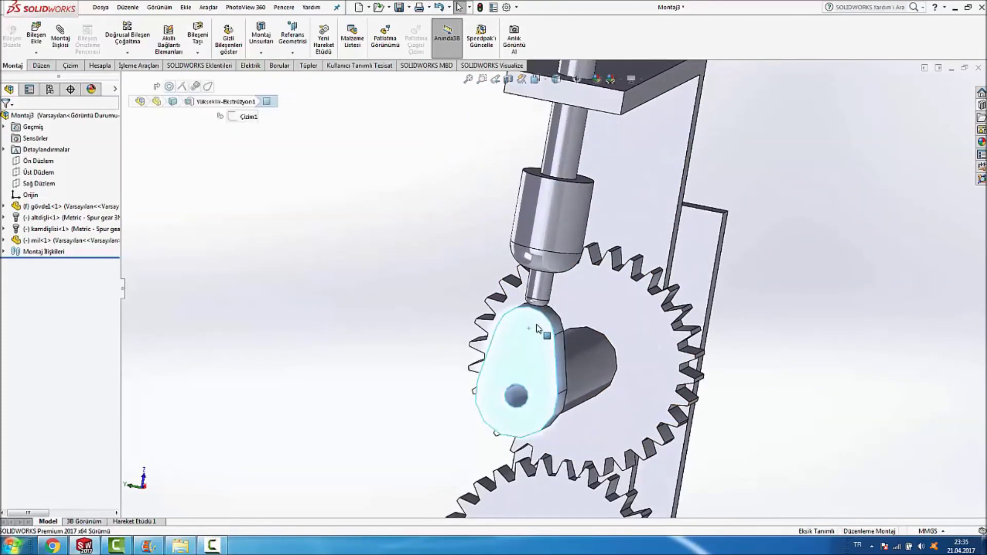
left_click(454, 303)
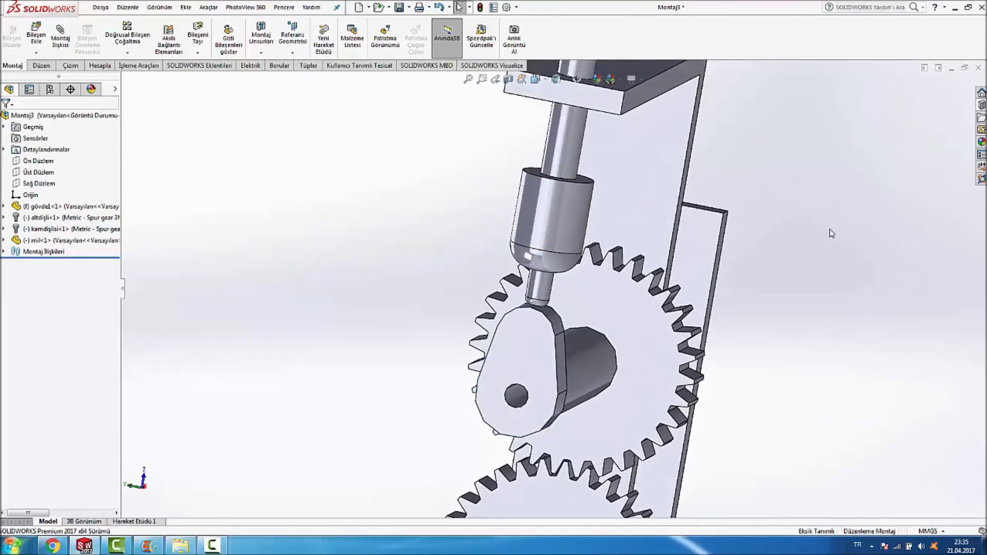
Orbit to view the whole frame and both gears, then open the Insert Components options.
scroll(827, 231, "up", 5)
mouse_move(827, 231)
middle_mouse_down()
mouse_move(727, 203)
mouse_move(465, 243)
middle_mouse_up()
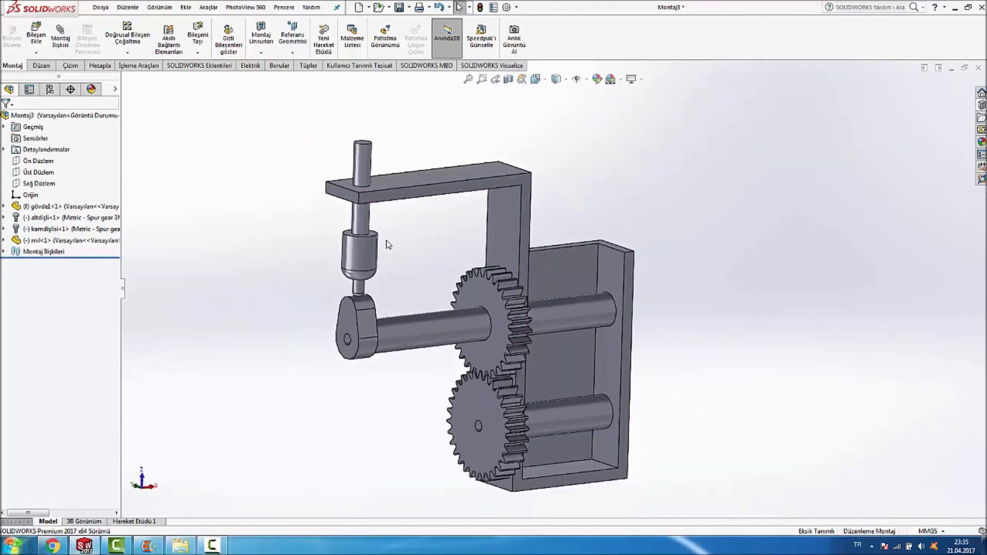
scroll(389, 244, "down", 2)
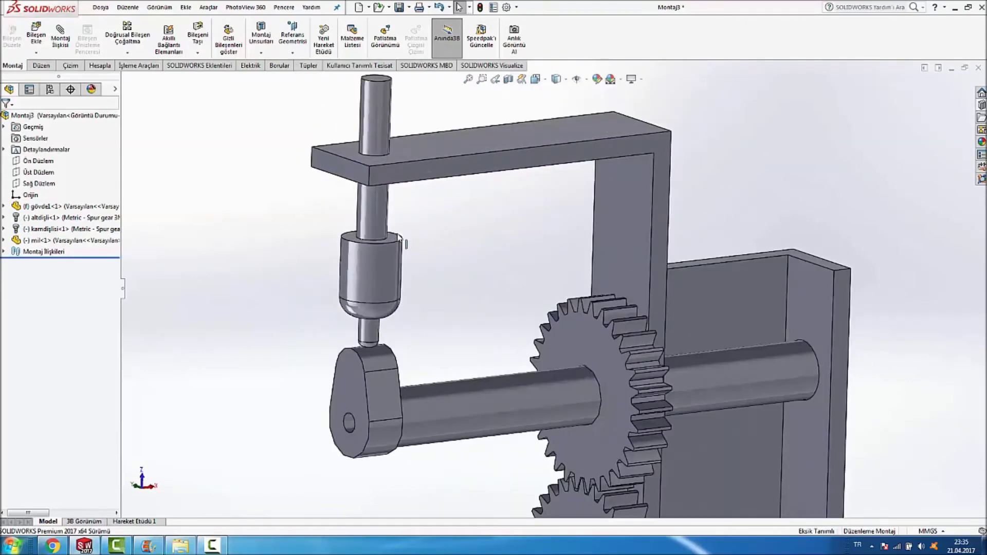
mouse_move(410, 211)
middle_mouse_down()
mouse_move(478, 157)
mouse_move(436, 127)
middle_mouse_up()
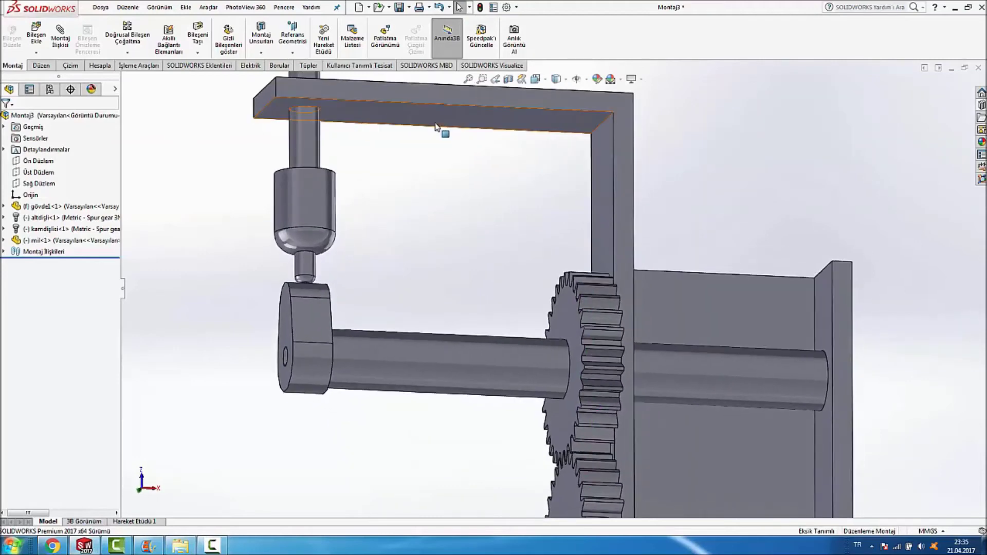
scroll(441, 223, "up", 5)
mouse_move(444, 226)
middle_mouse_down()
mouse_move(469, 233)
mouse_move(483, 280)
mouse_move(496, 257)
middle_mouse_up()
scroll(497, 241, "down", 2)
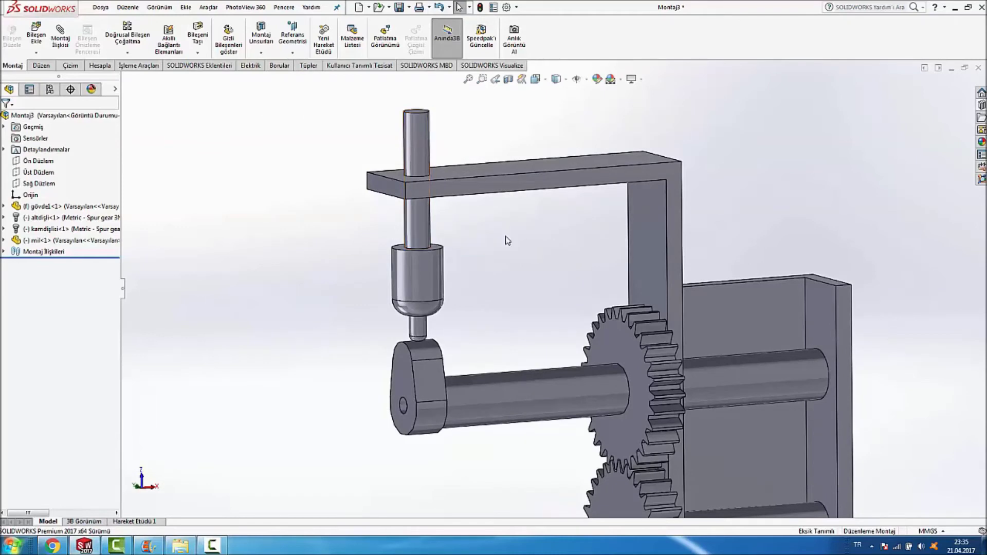
scroll(519, 232, "down", 2)
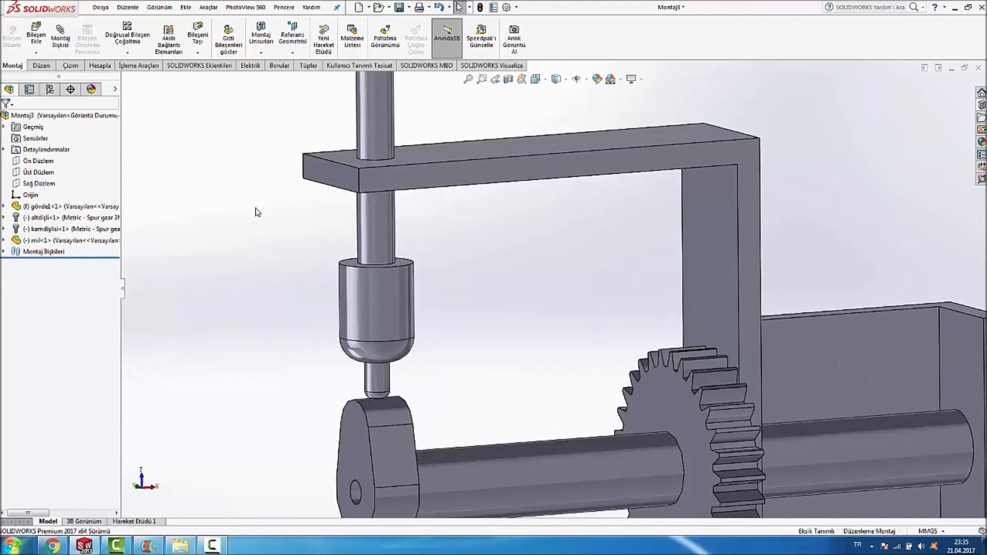
left_click(38, 54)
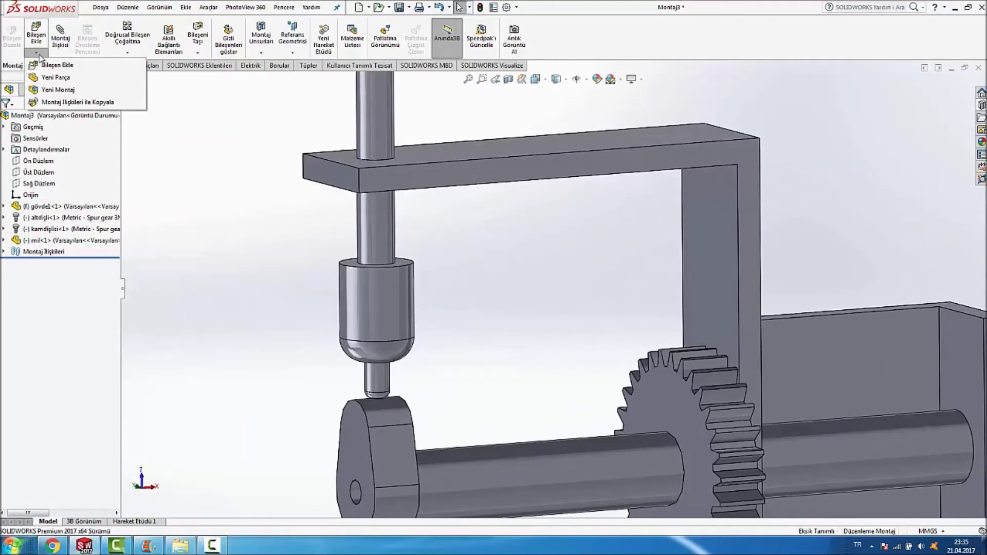
Insert a new part, Parça1, and place its first sketch on mil<1>'s Sağ Düzlem.
left_click(56, 77)
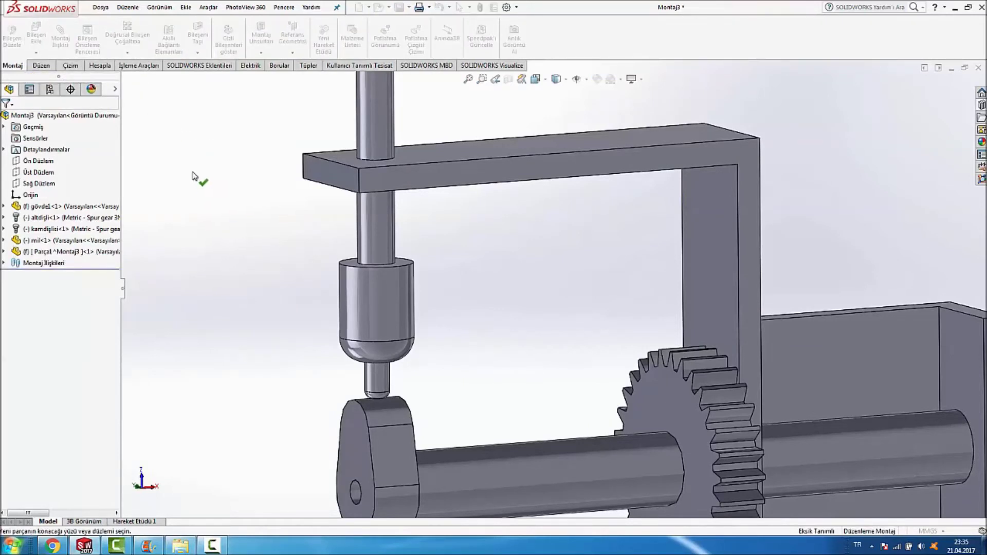
left_click(4, 241)
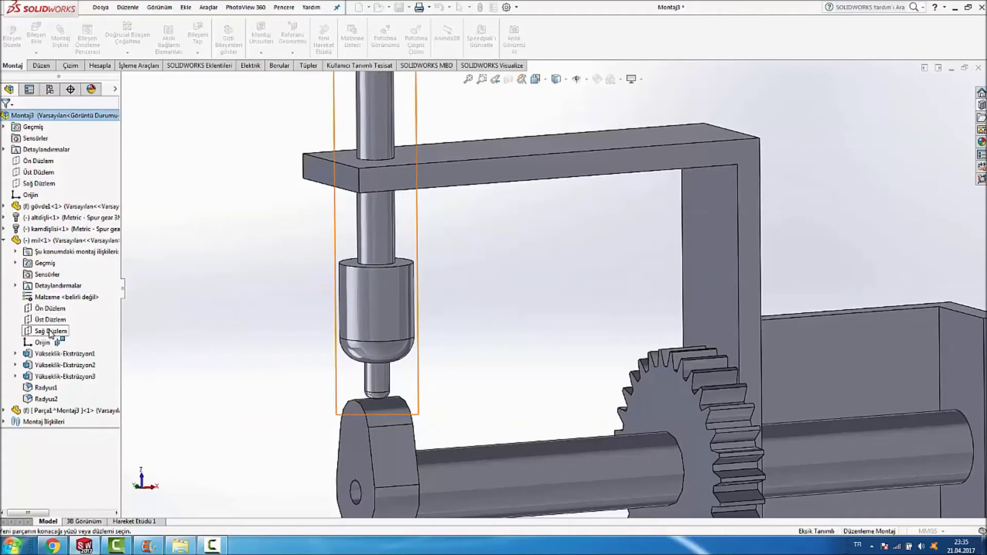
left_click(49, 332)
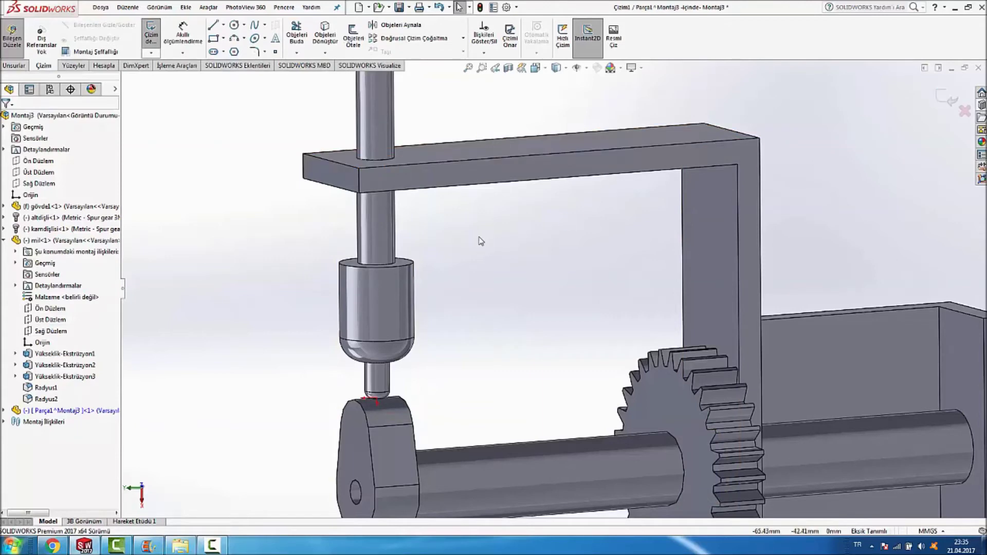
In Normal To view, sketch a horizontal path line from the follower body to the bracket, then exit.
scroll(463, 243, "up", 2)
scroll(432, 232, "up", 5)
left_click(374, 35)
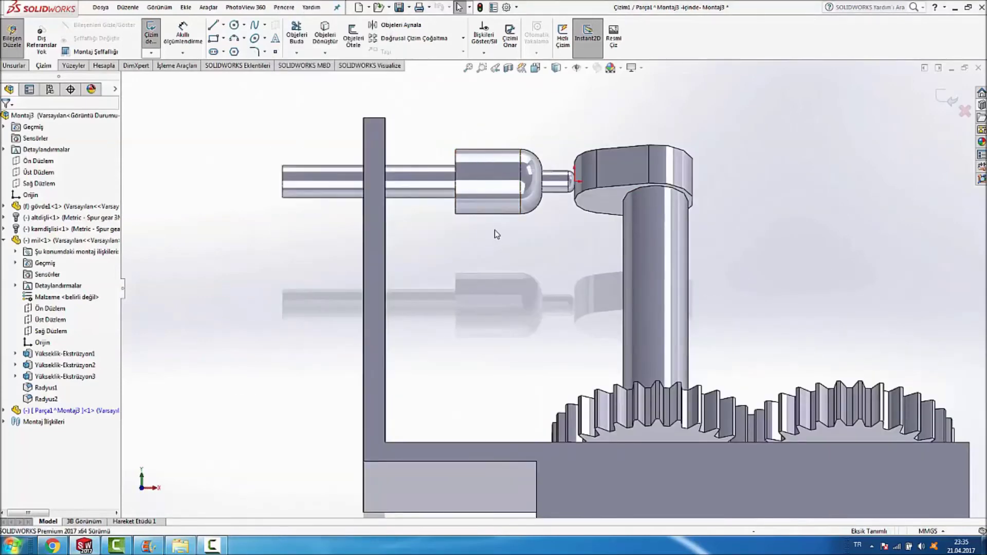
scroll(463, 159, "down", 3)
scroll(488, 221, "down", 2)
scroll(493, 226, "down", 1)
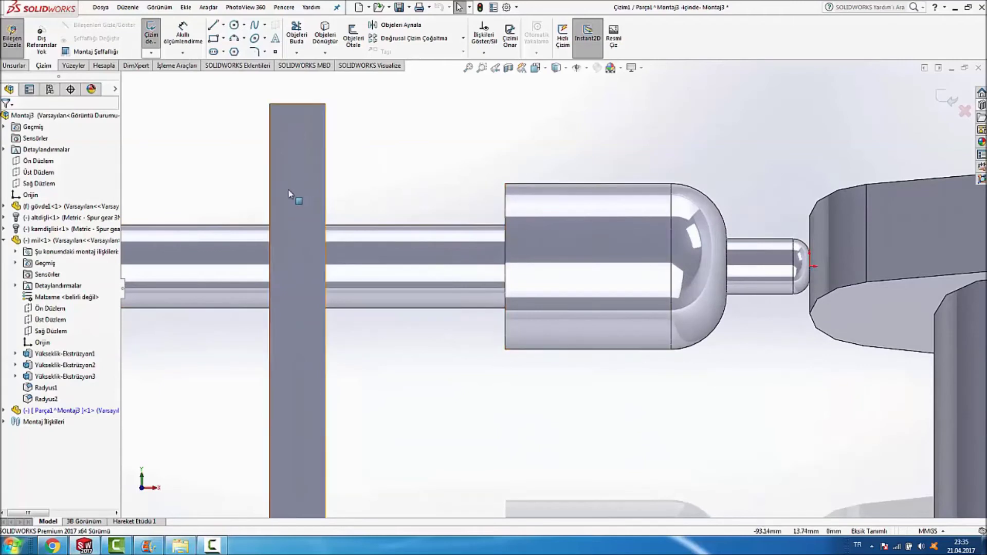
left_click(215, 25)
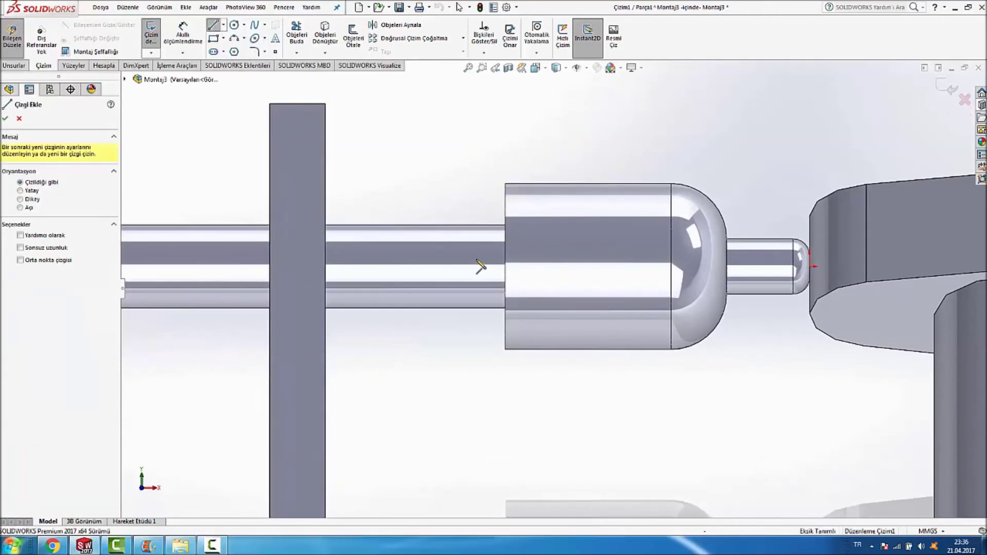
scroll(480, 269, "down", 2)
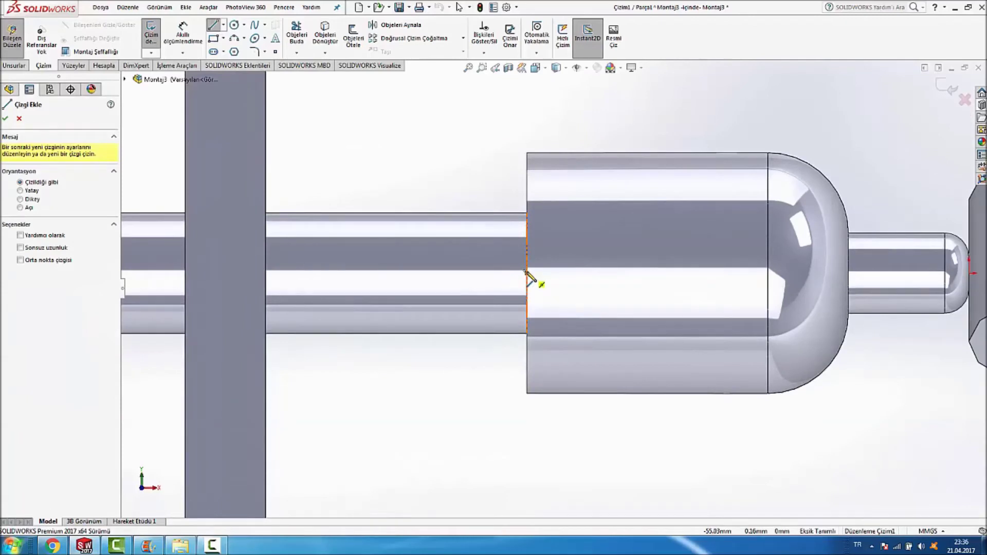
left_click(527, 273)
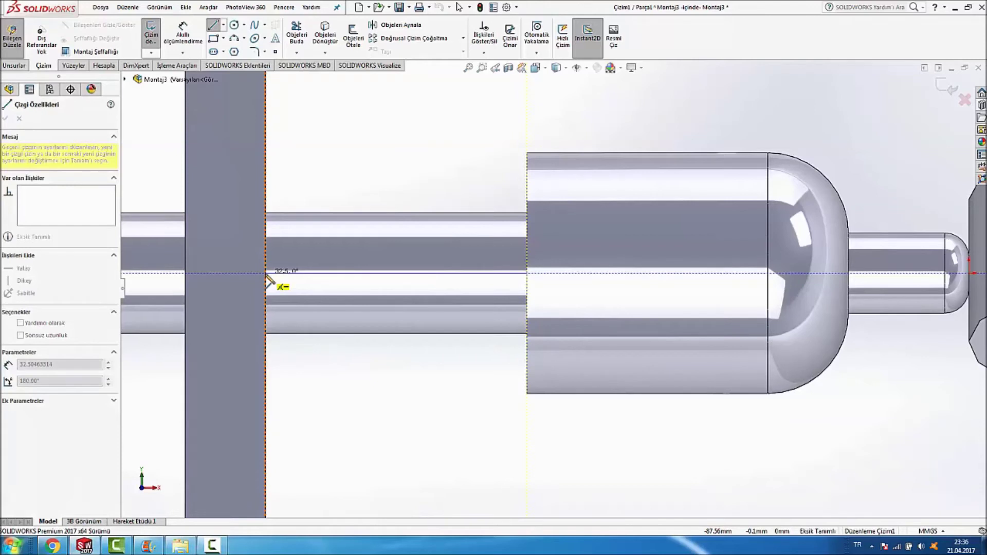
left_click(266, 273)
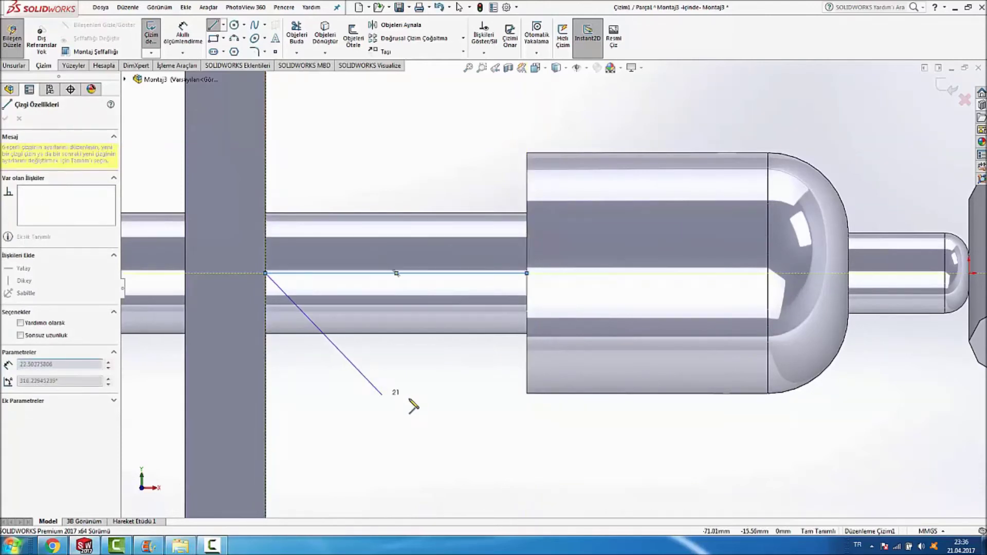
key("Escape")
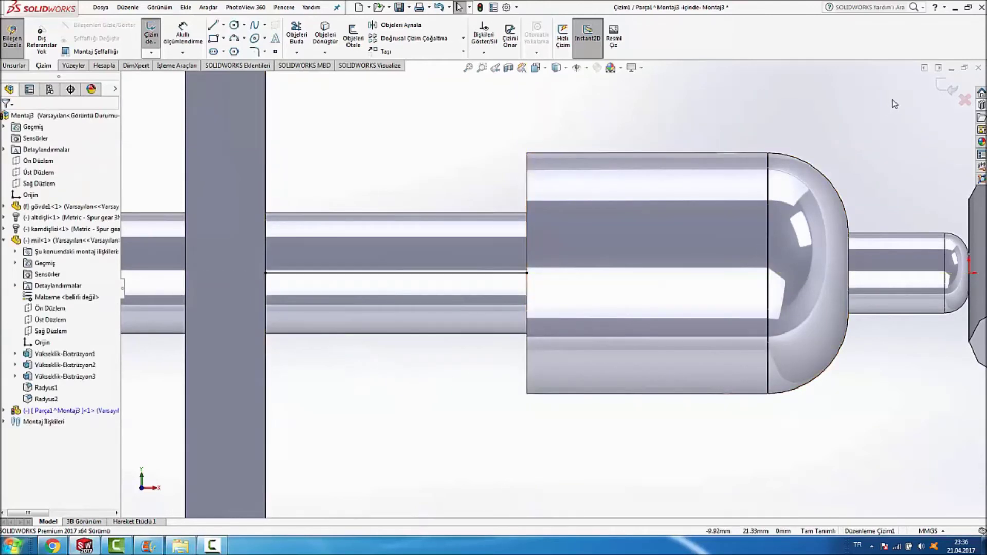
left_click(942, 87)
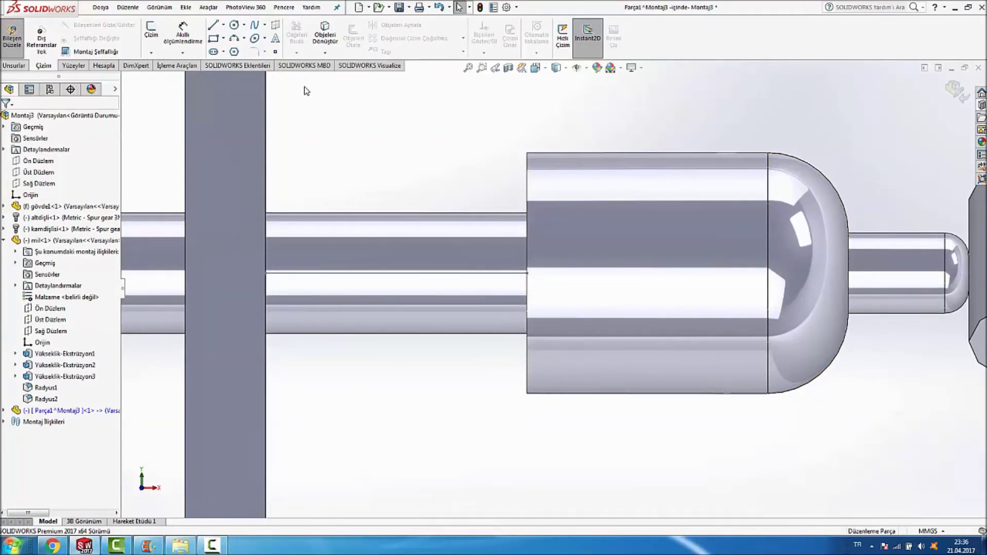
Start a sketch on Sağ Düzlem and draw a circle at the follower body's left edge.
left_click(234, 25)
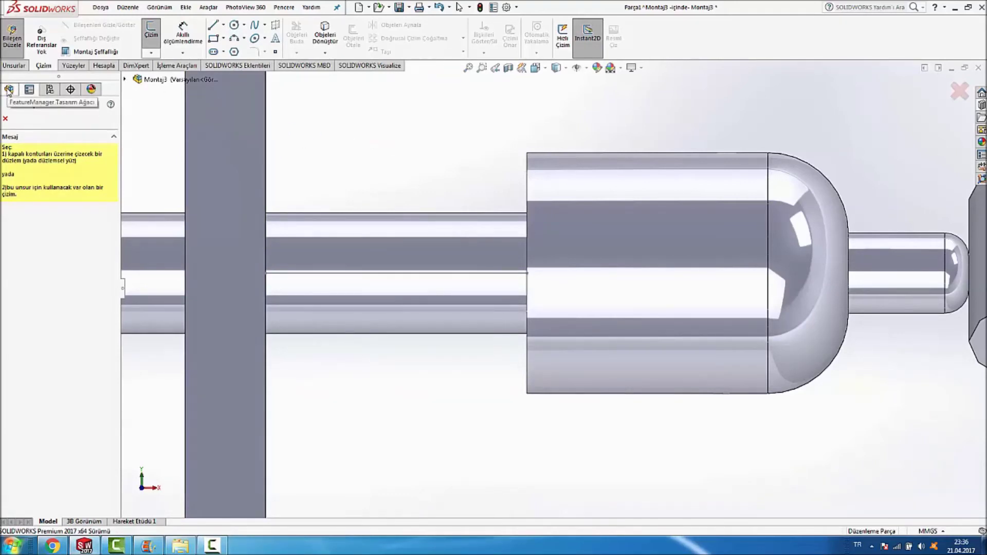
left_click(8, 90)
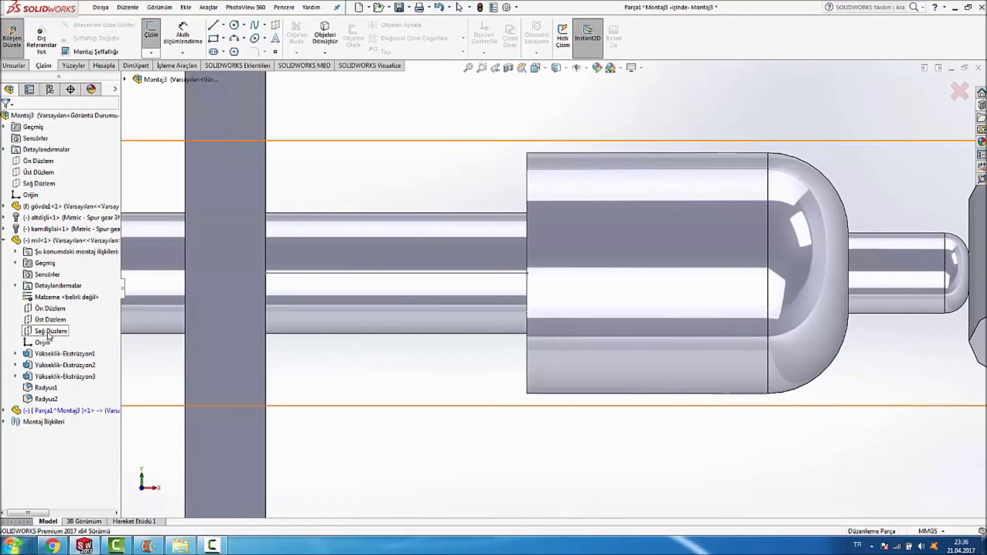
left_click(49, 335)
left_click(234, 24)
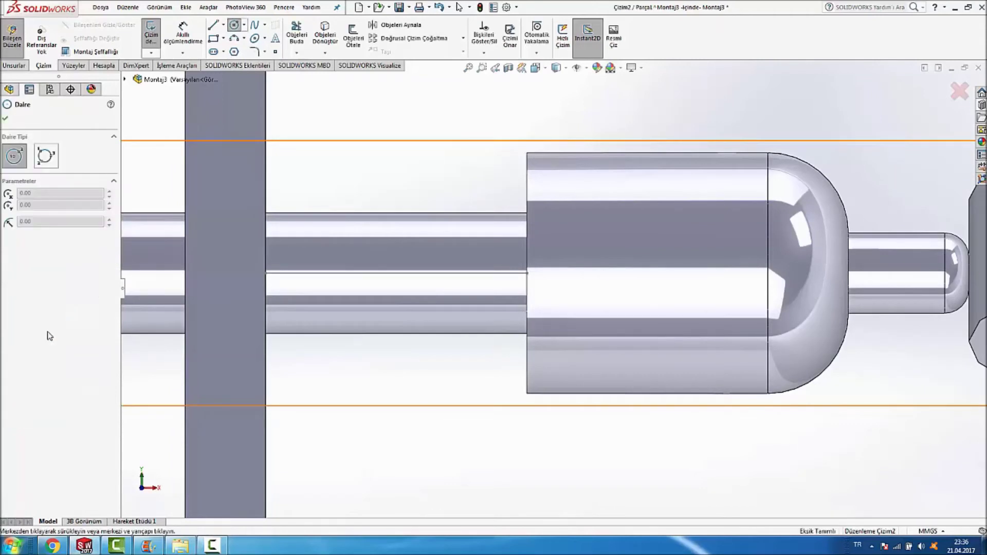
left_click(527, 174)
left_click(540, 170)
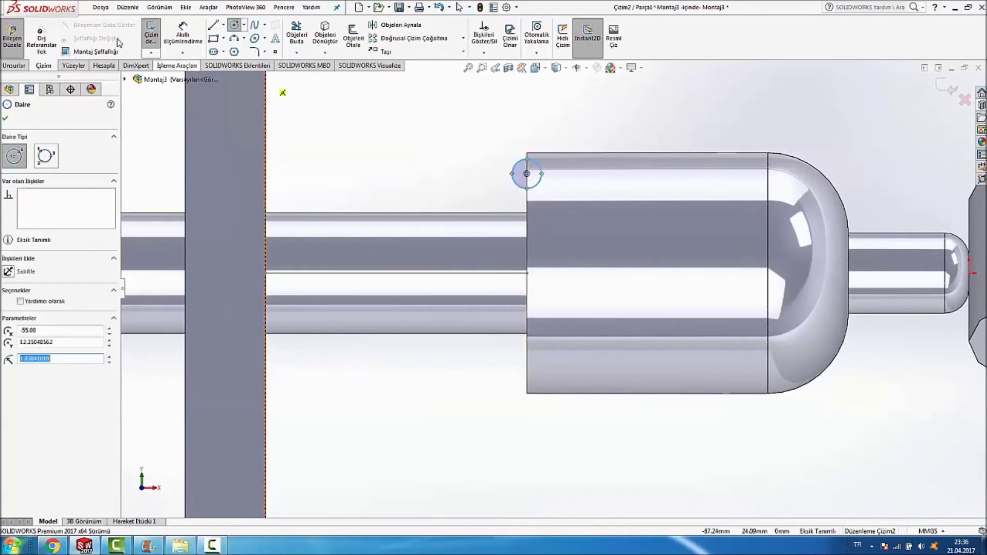
Dimension the circle's diameter to 5 mm.
left_click(183, 36)
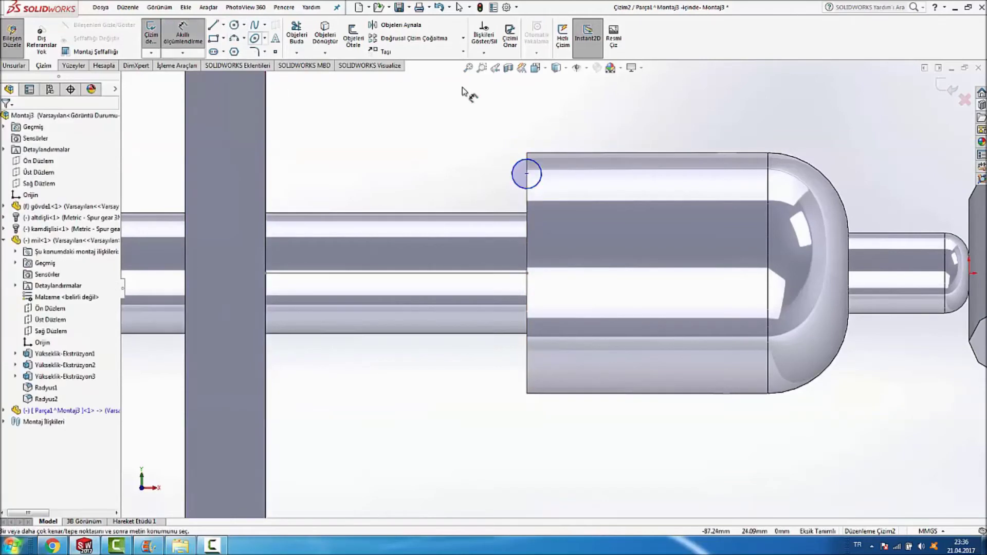
left_click(542, 165)
left_click(604, 175)
type("5")
key("Return")
left_click(433, 162)
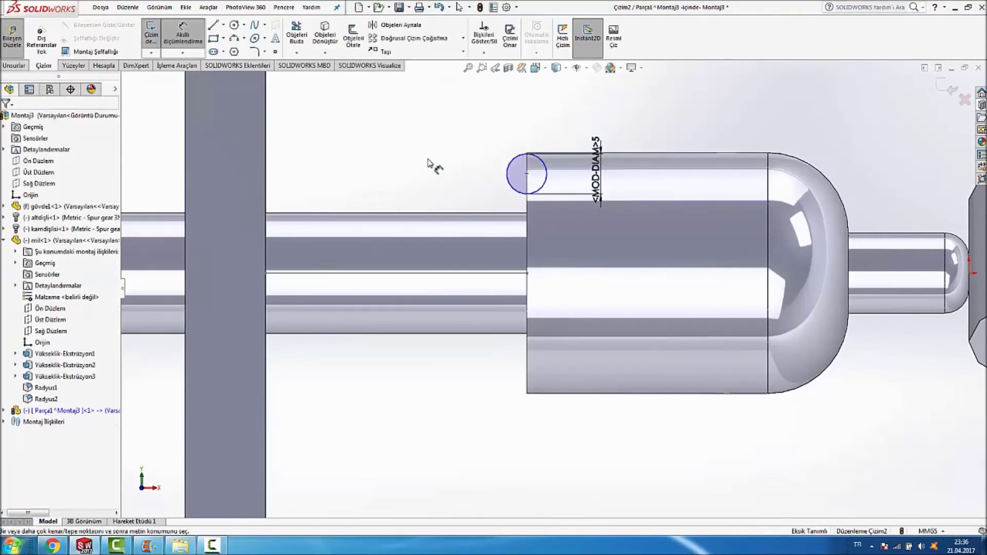
Dimension the circle centre 12 mm from the path line and exit the sketch.
left_click(512, 275)
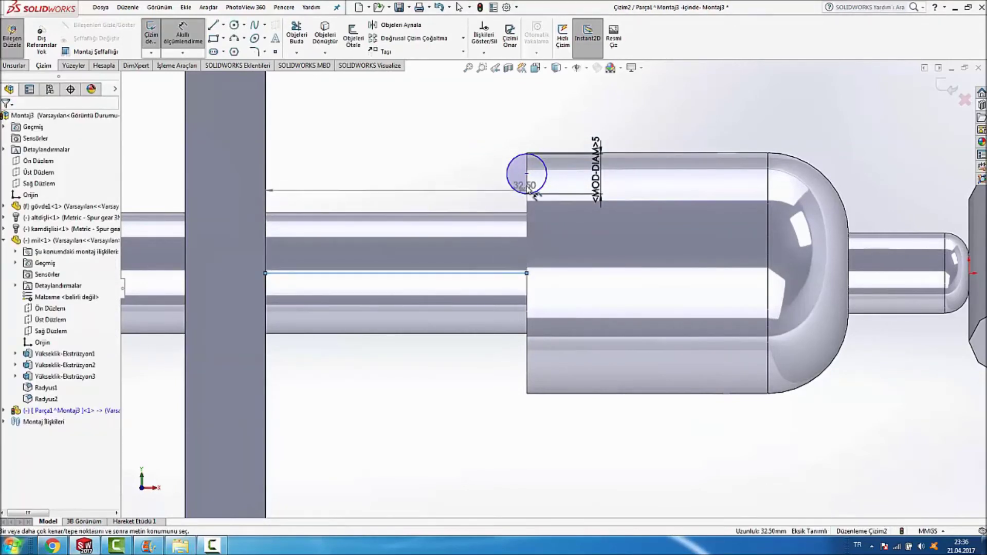
left_click(526, 174)
left_click(658, 177)
type("12")
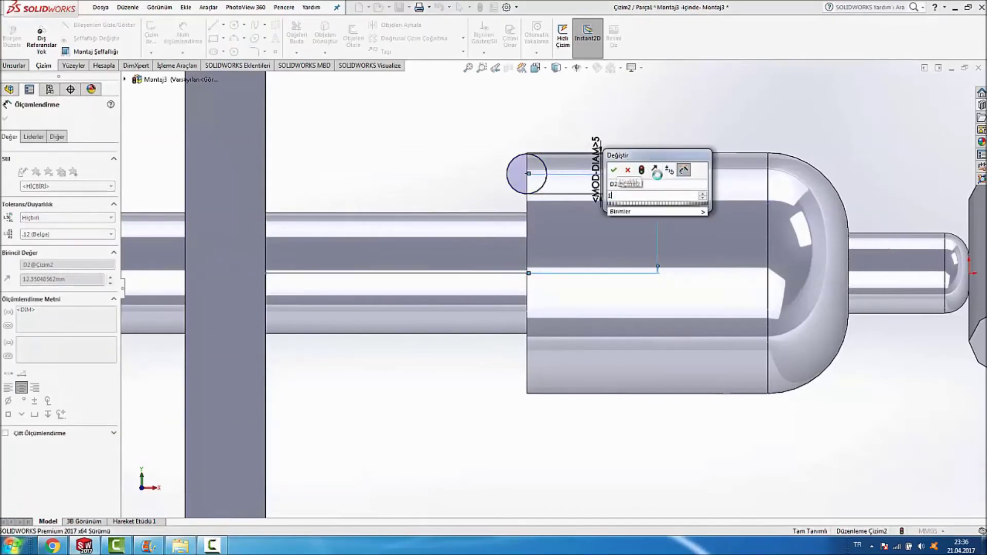
key("Return")
left_click(416, 136)
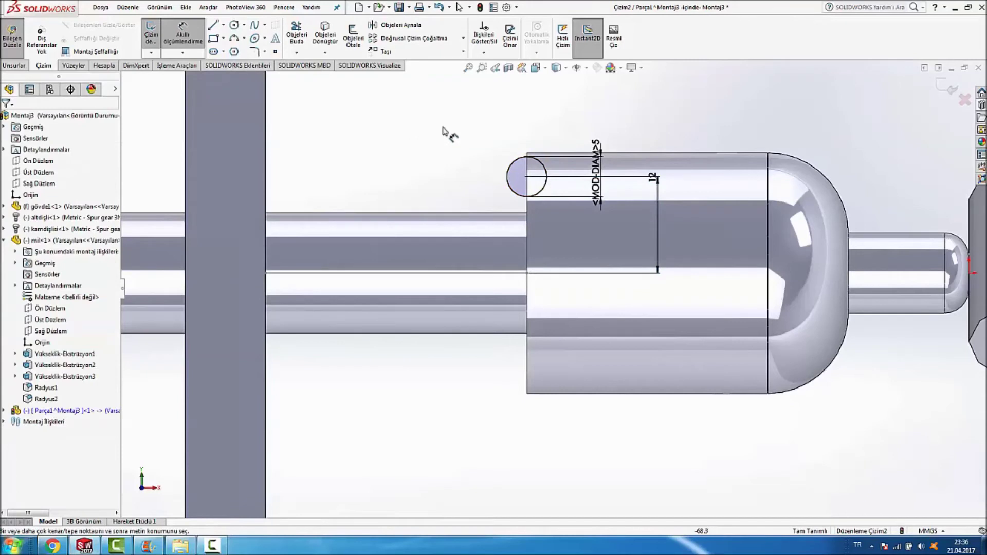
left_click(948, 87)
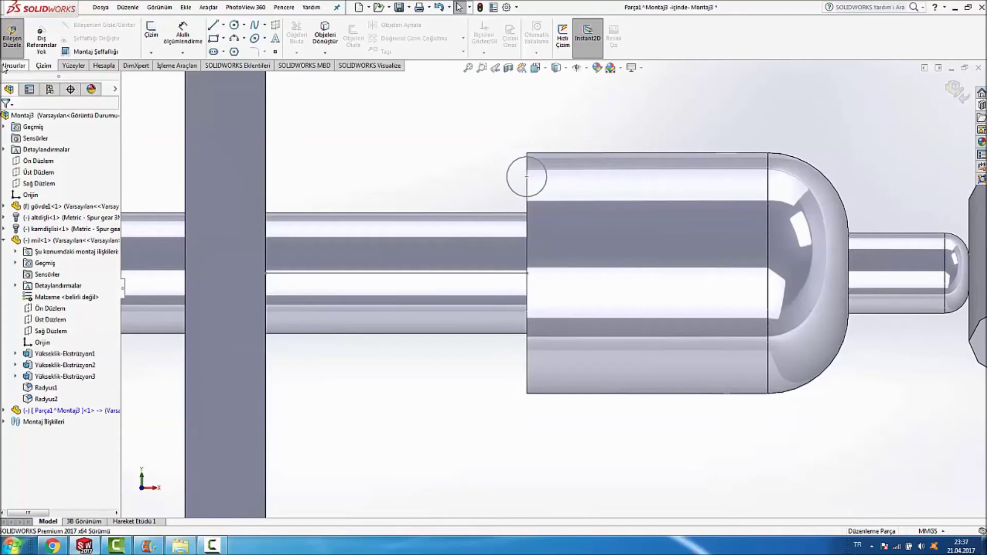
left_click(7, 67)
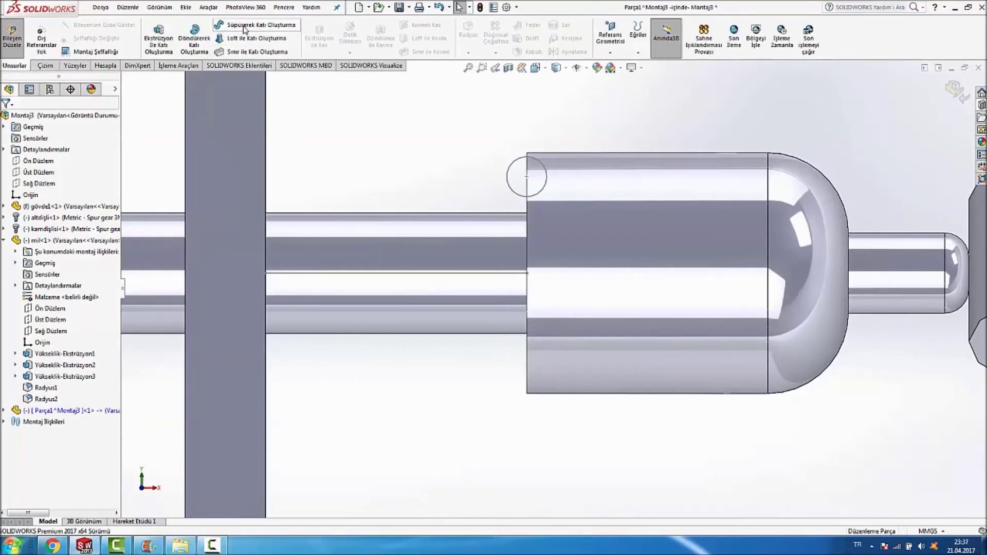
Start a sweep with circle sketch Çizim2 as profile and shaft line Çizim1 as path.
left_click(259, 27)
left_click(61, 175)
left_click(511, 167)
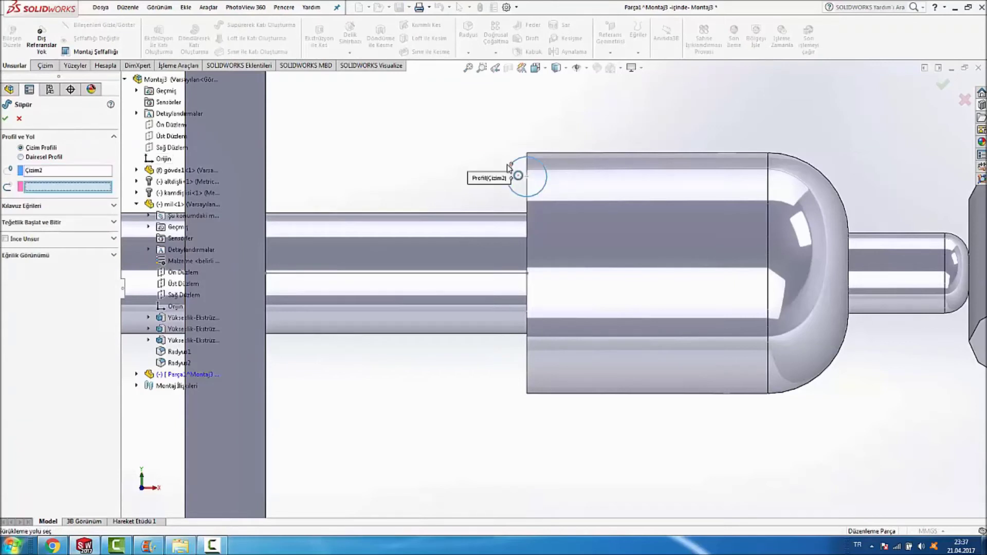
left_click(461, 274)
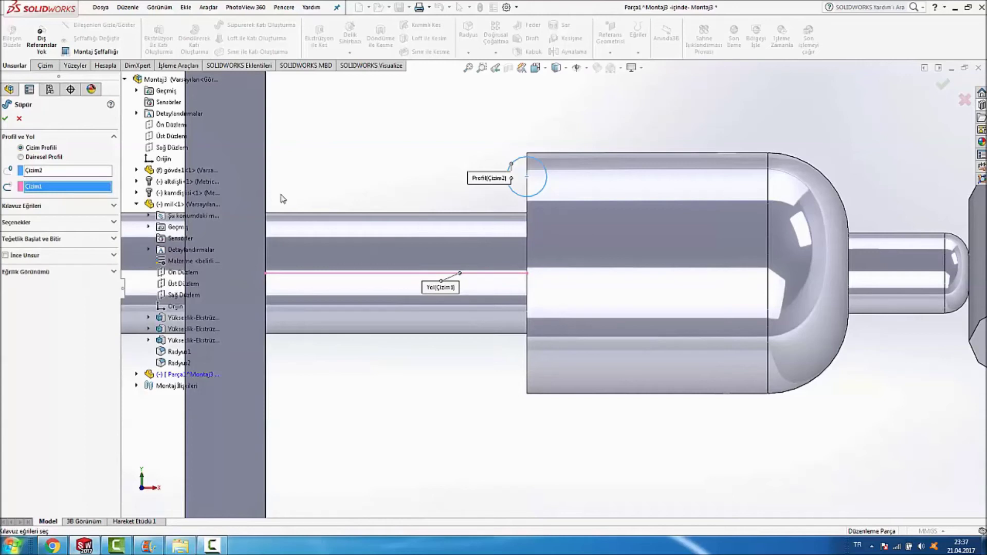
left_click(111, 223)
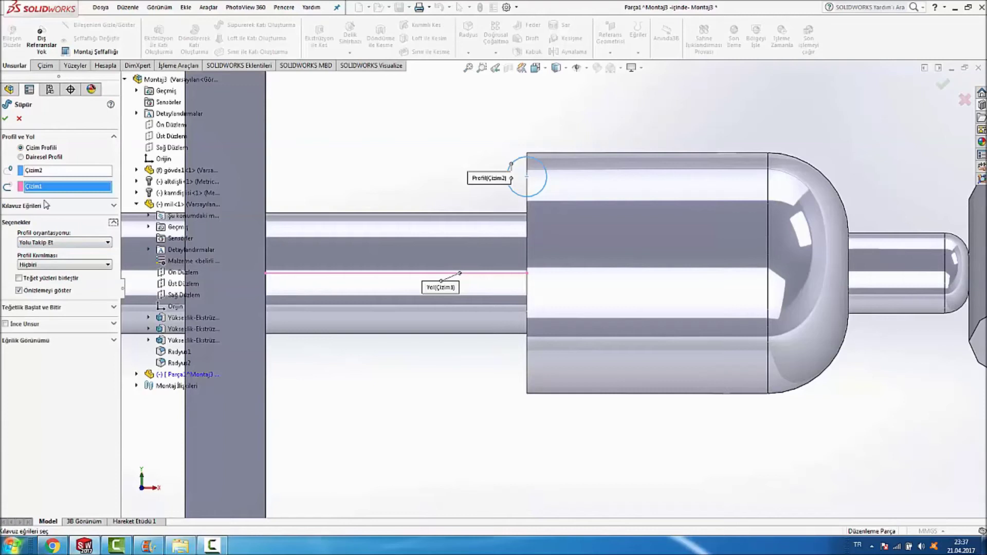
left_click(43, 244)
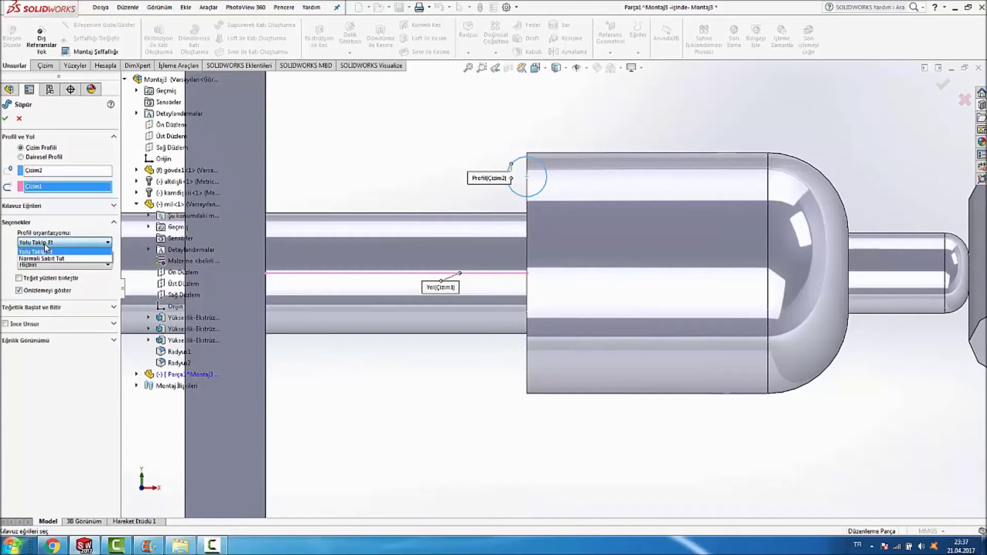
left_click(42, 252)
Set the sweep's profile twist to 3 revolutions and accept the coil spring.
left_click(61, 264)
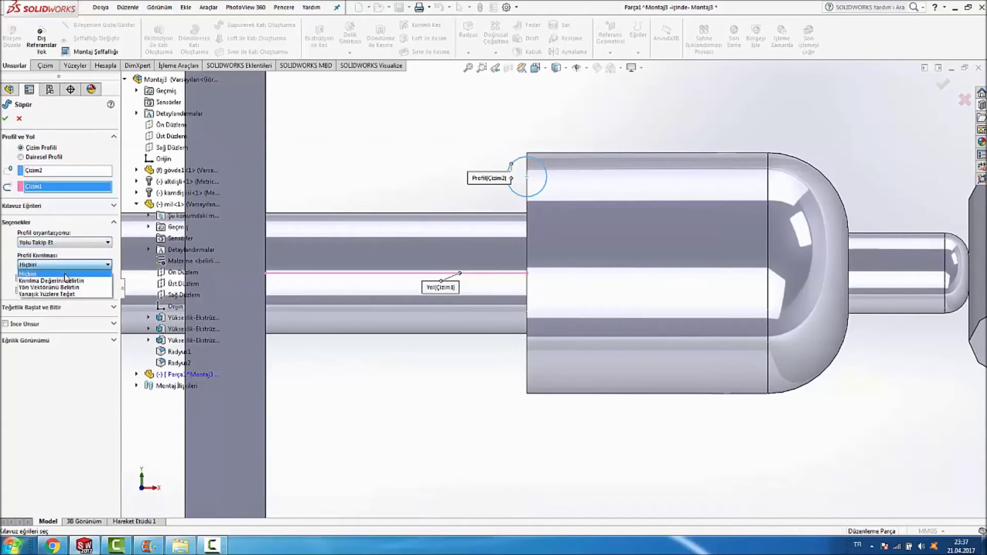
left_click(87, 282)
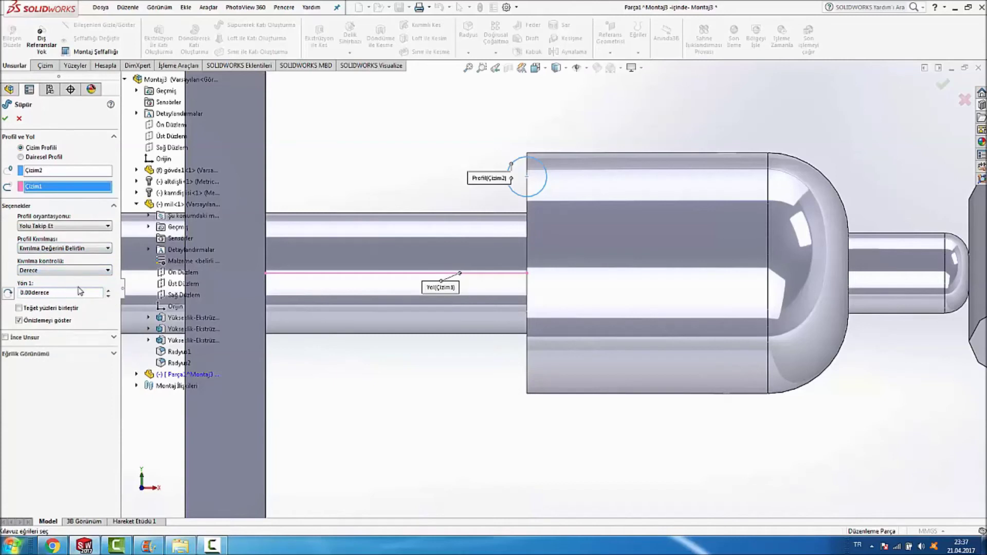
left_click(80, 277)
left_click(32, 271)
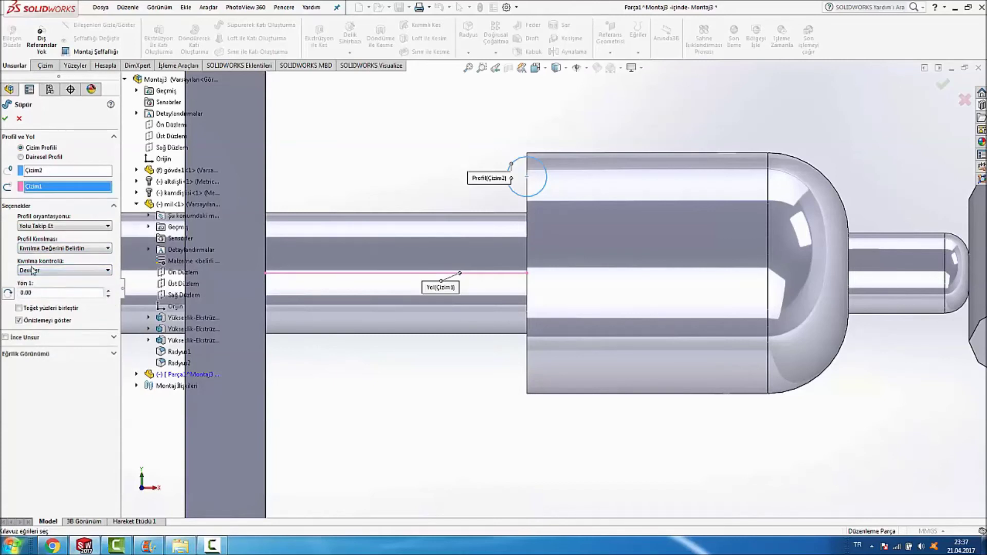
left_click(109, 291)
left_click(108, 290)
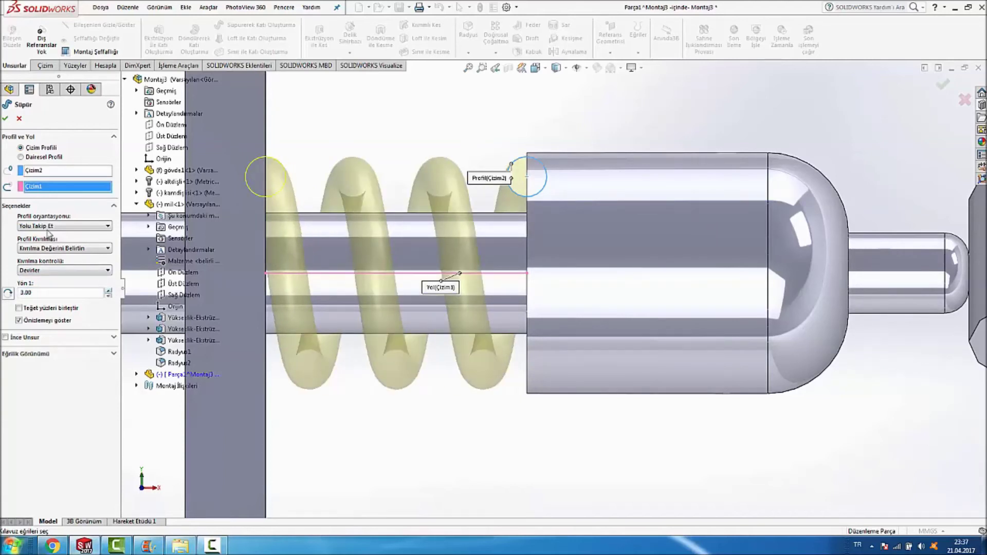
left_click(6, 119)
left_click(395, 112)
left_click(527, 171)
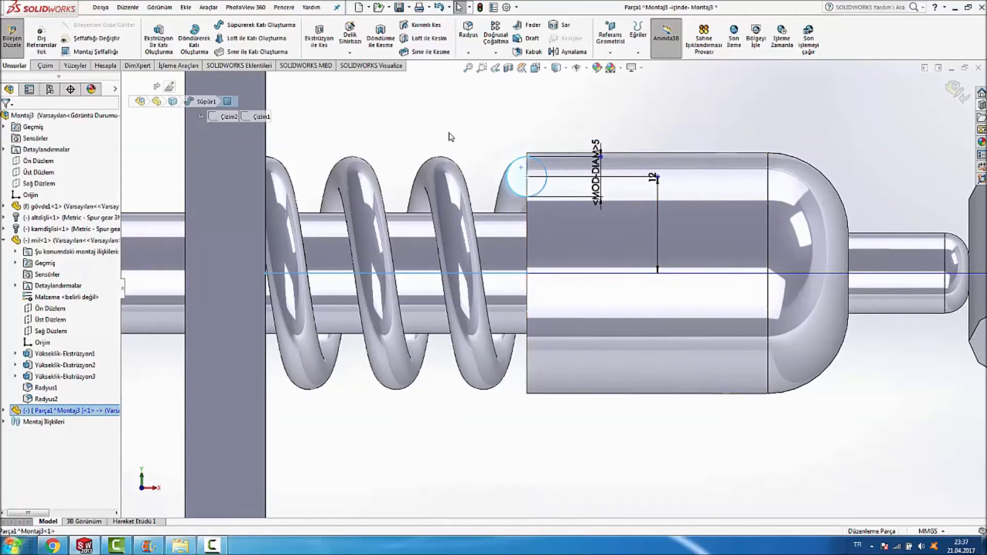
left_click(439, 122)
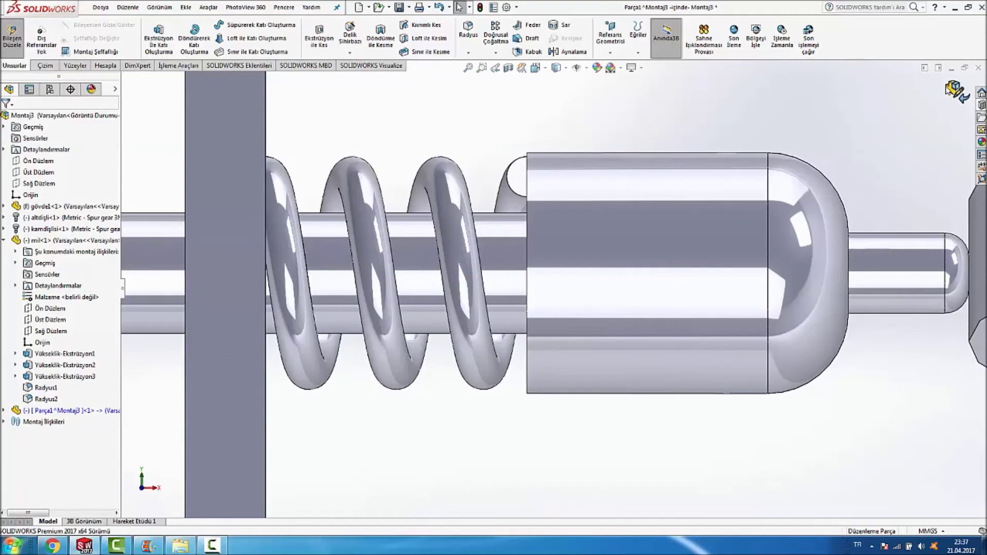
Draw a corner rectangle over the spring on the Sağ Düzlem plane.
left_click(46, 66)
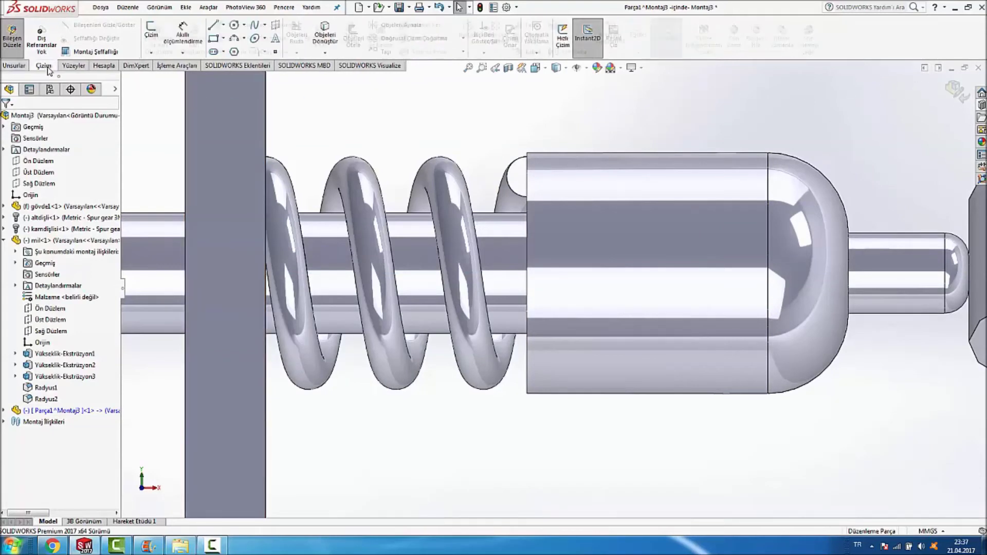
left_click(223, 40)
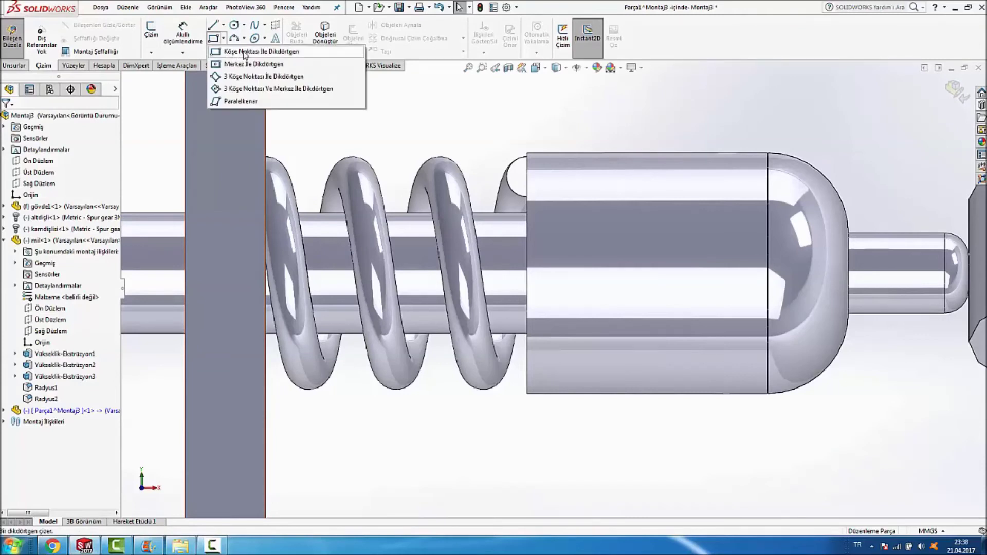
left_click(243, 52)
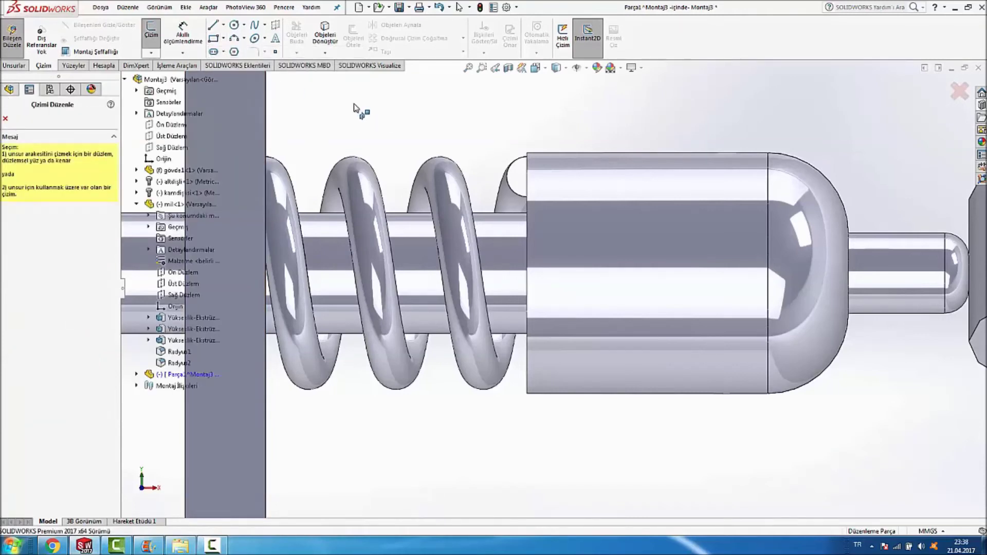
left_click(9, 91)
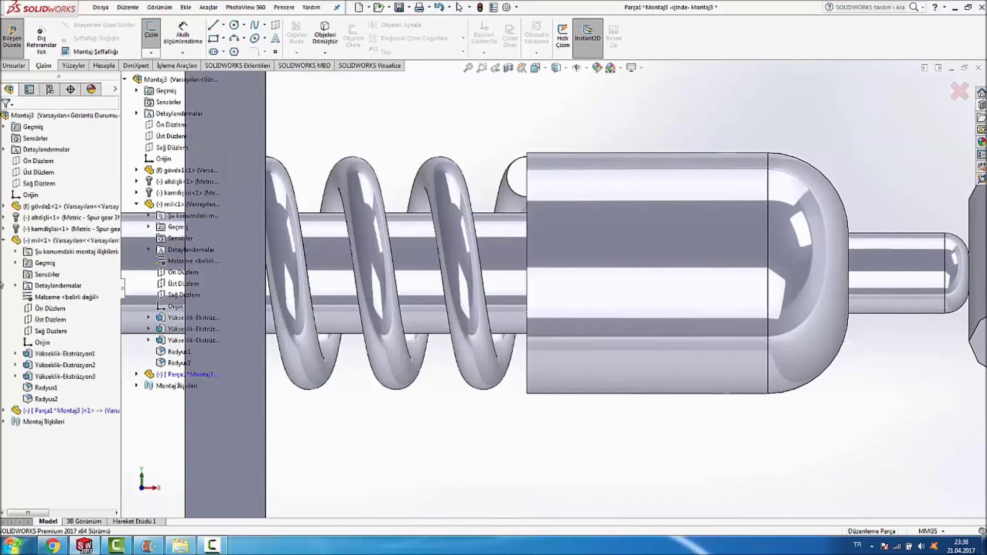
left_click(42, 337)
key("r")
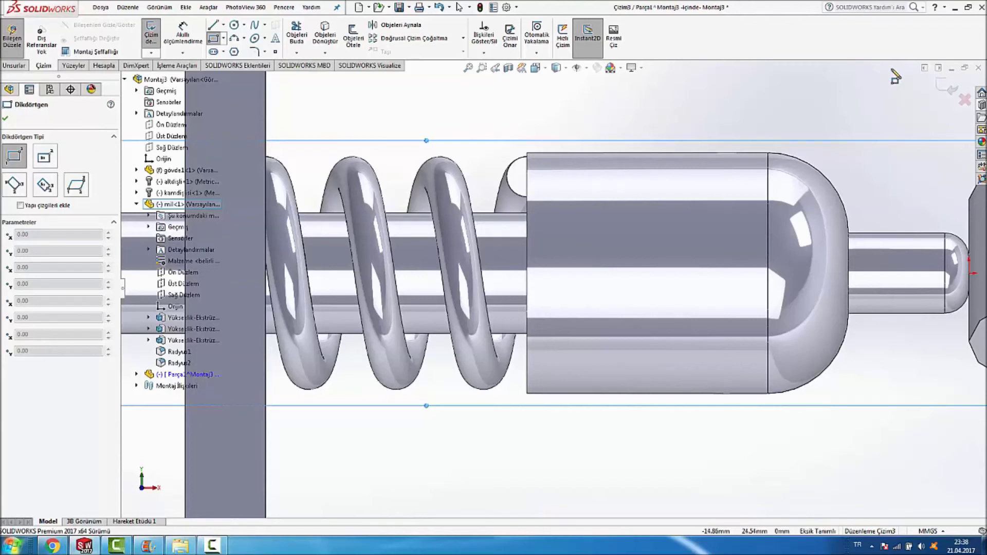
left_click(295, 105)
left_click(504, 481)
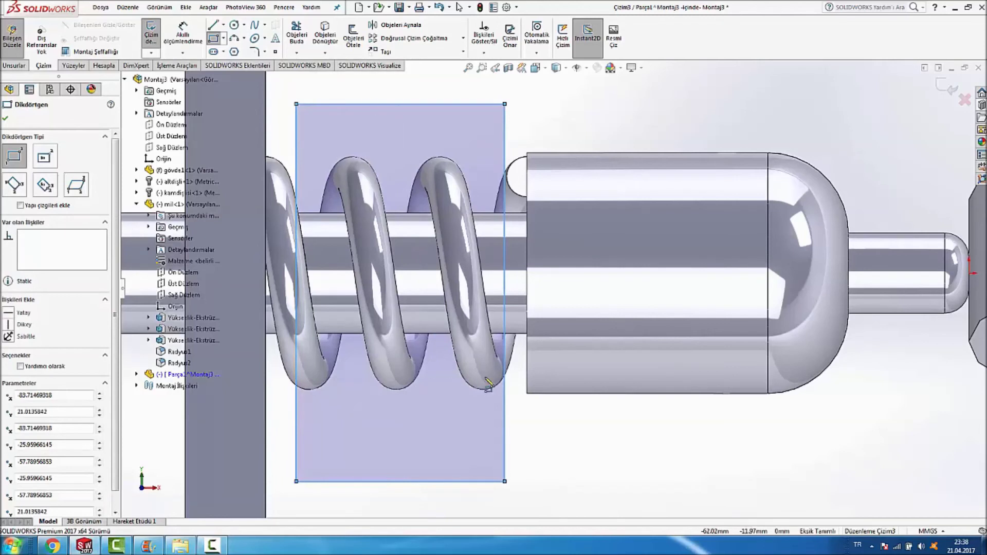
key("Escape")
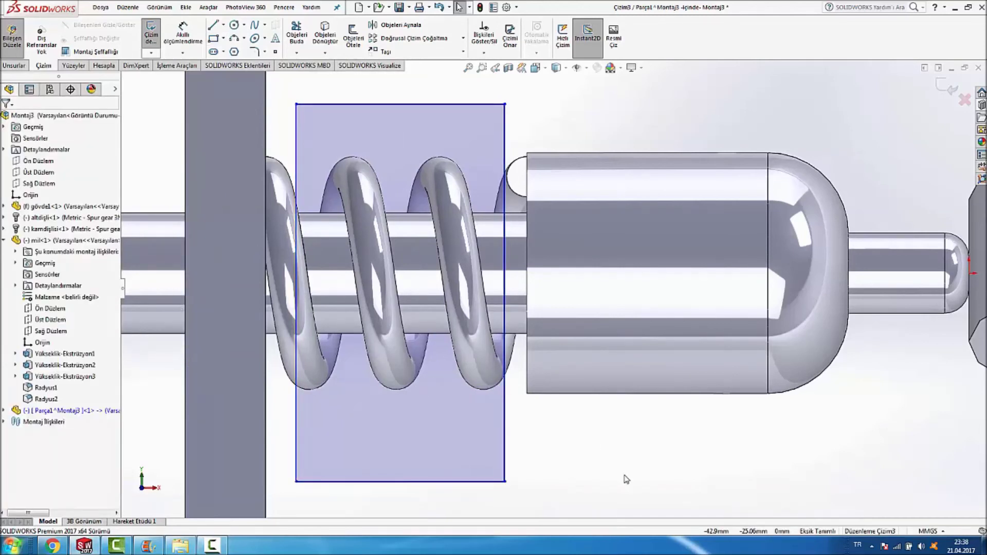
Make the rectangle's right edge collinear with the cylinder end and left edge with the body plate.
left_click(505, 448)
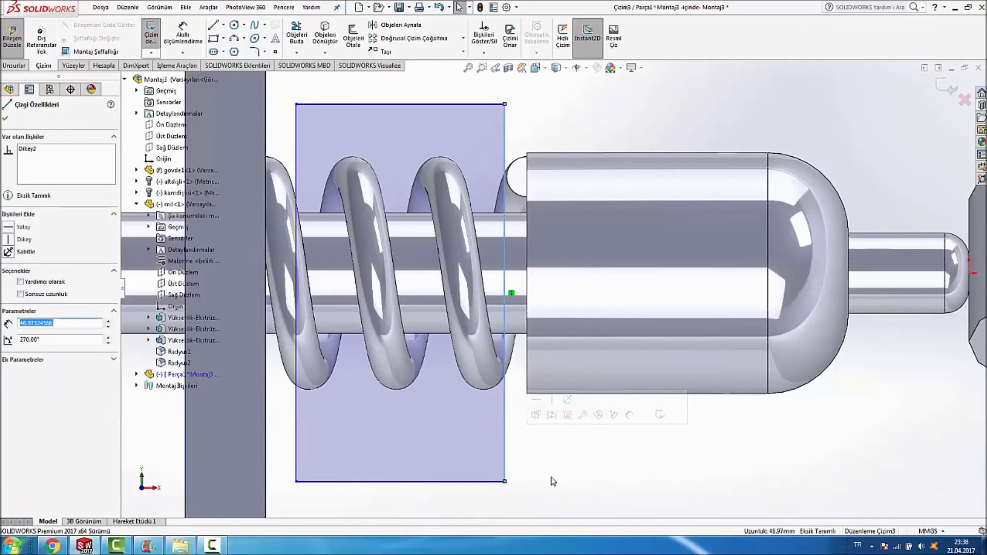
left_click(526, 379, "ctrl")
left_click(10, 286)
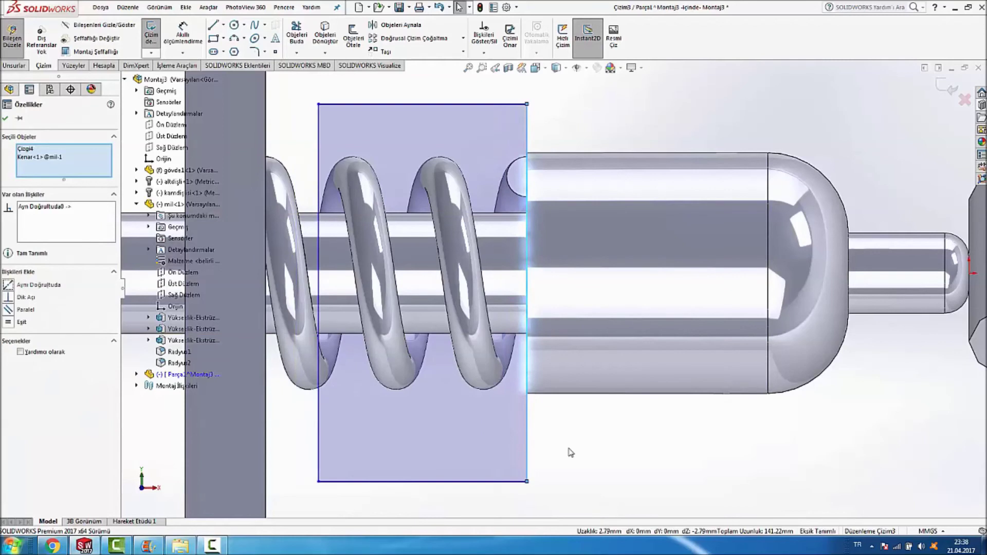
left_click(319, 424)
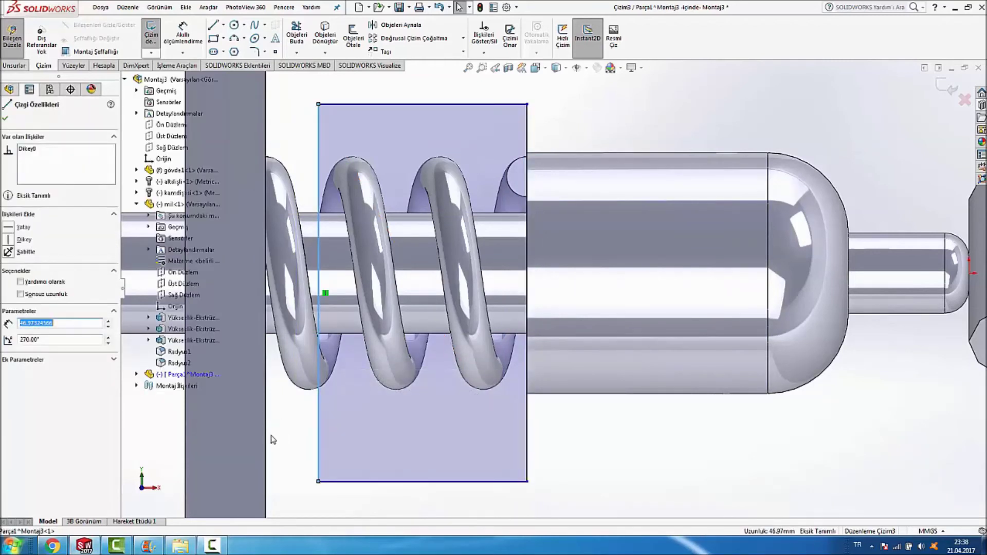
left_click(267, 439, "ctrl")
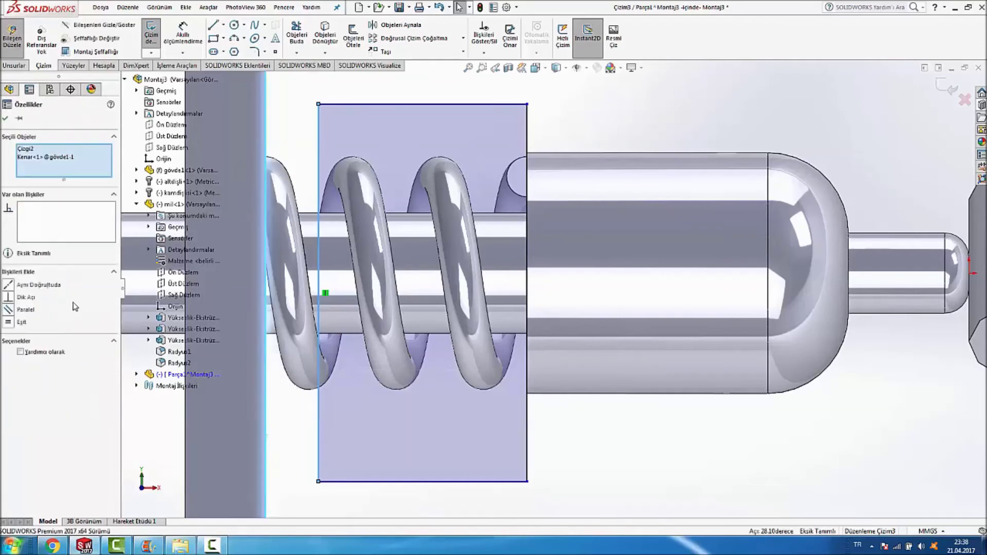
left_click(8, 286)
left_click(657, 431)
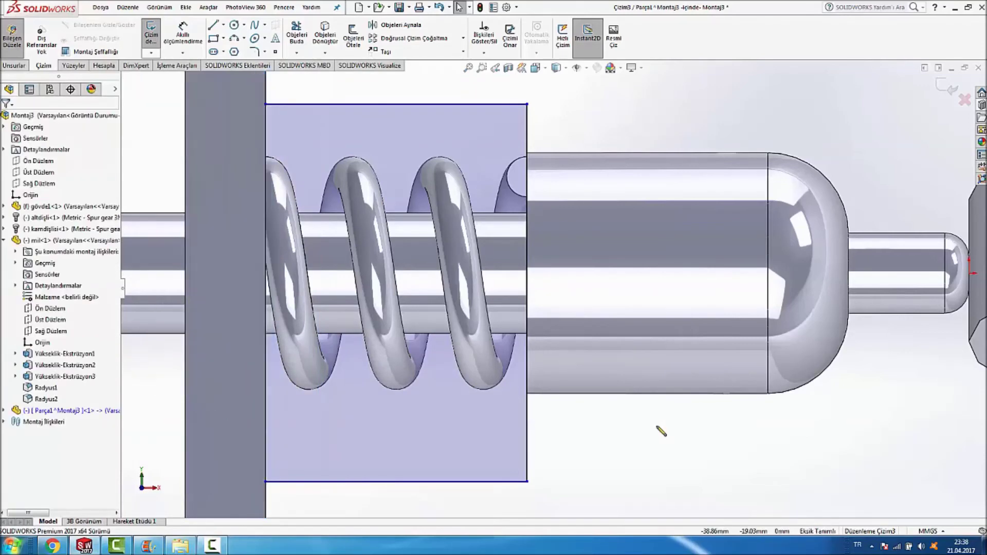
scroll(655, 424, "up", 3)
scroll(591, 154, "up", 2)
mouse_move(588, 161)
middle_mouse_down()
mouse_move(608, 376)
mouse_move(566, 309)
middle_mouse_up()
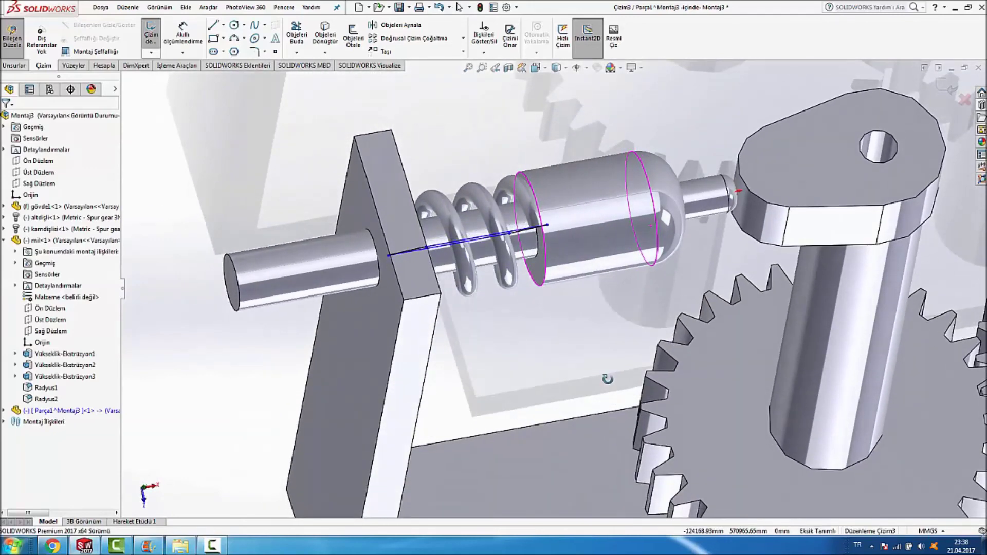
Cut-extrude the rectangle 60 mm mid-plane with flipped side to trim the spring's ends.
scroll(488, 242, "down", 2)
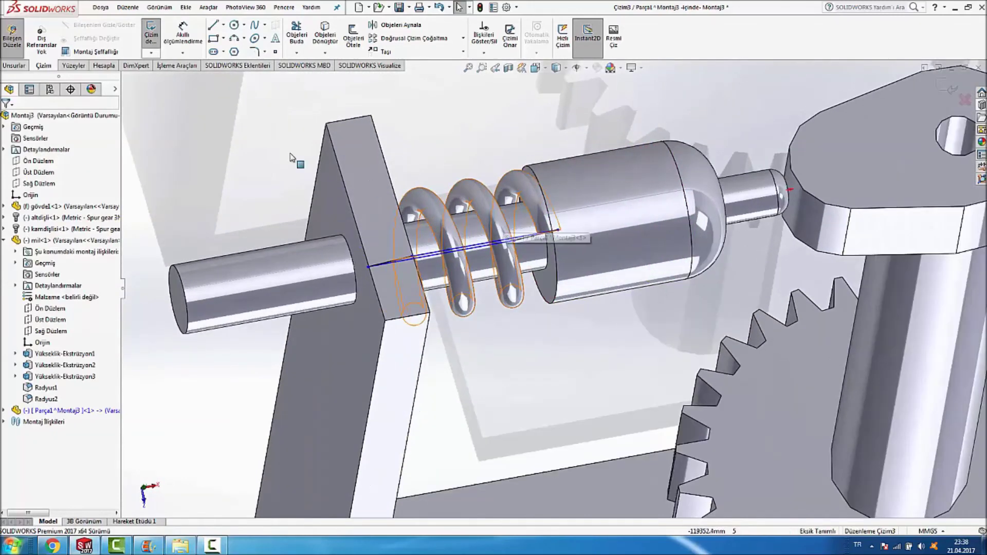
left_click(14, 66)
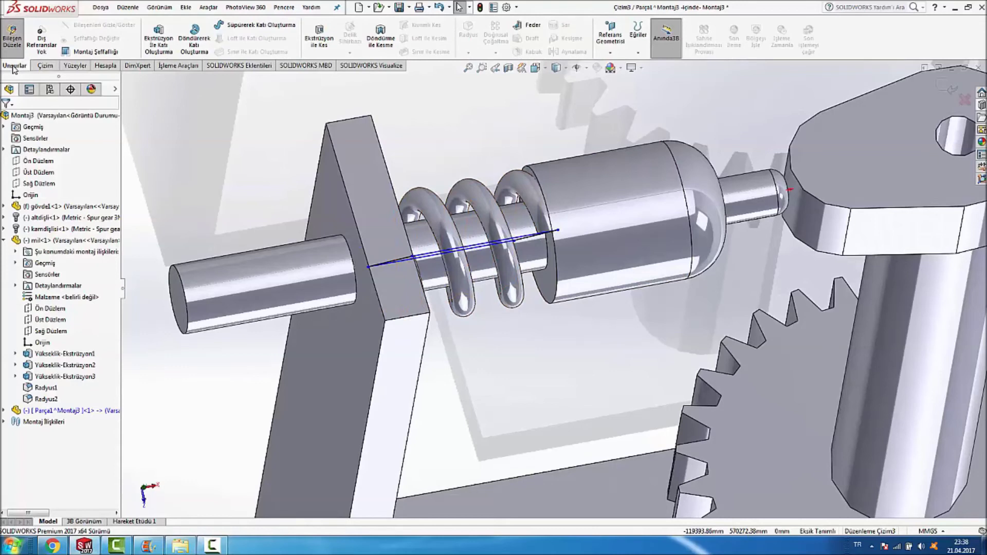
left_click(317, 44)
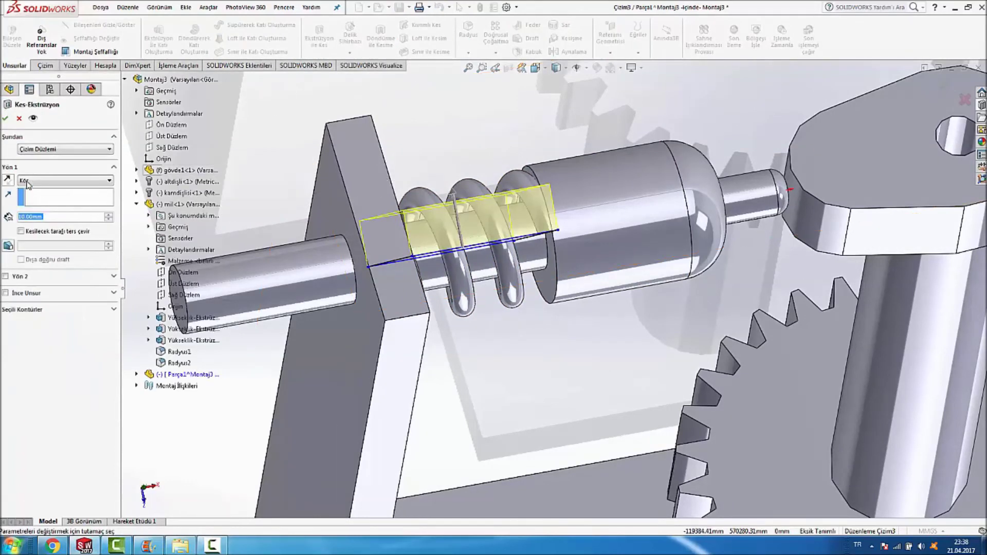
left_click(44, 181)
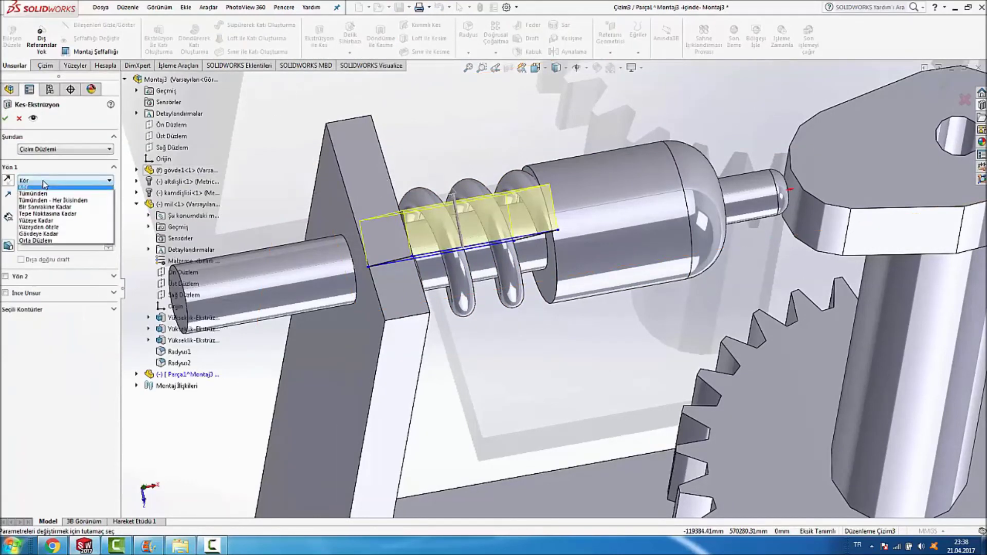
left_click(51, 244)
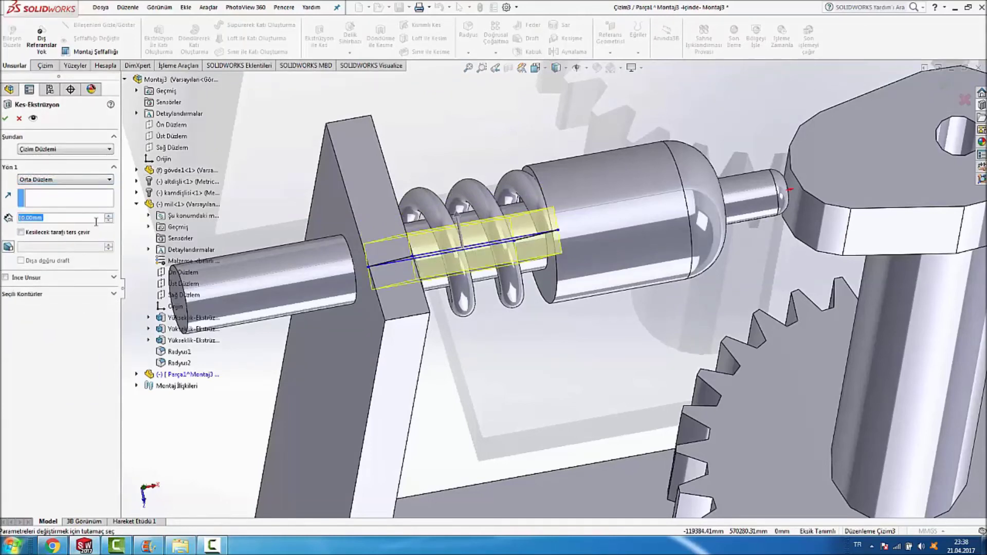
type("60")
key("Return")
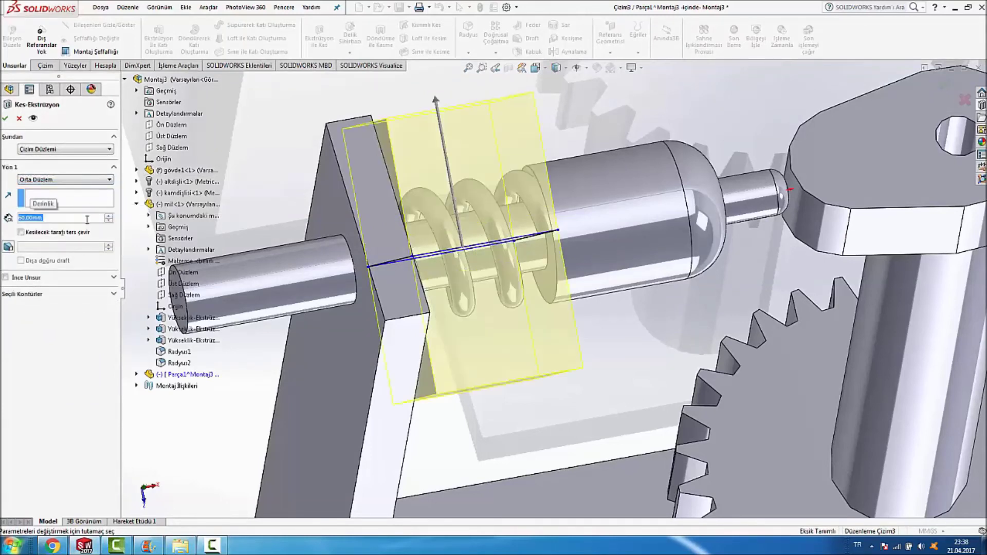
scroll(456, 187, "up", 3)
mouse_move(456, 188)
middle_mouse_down()
mouse_move(439, 185)
mouse_move(432, 198)
middle_mouse_up()
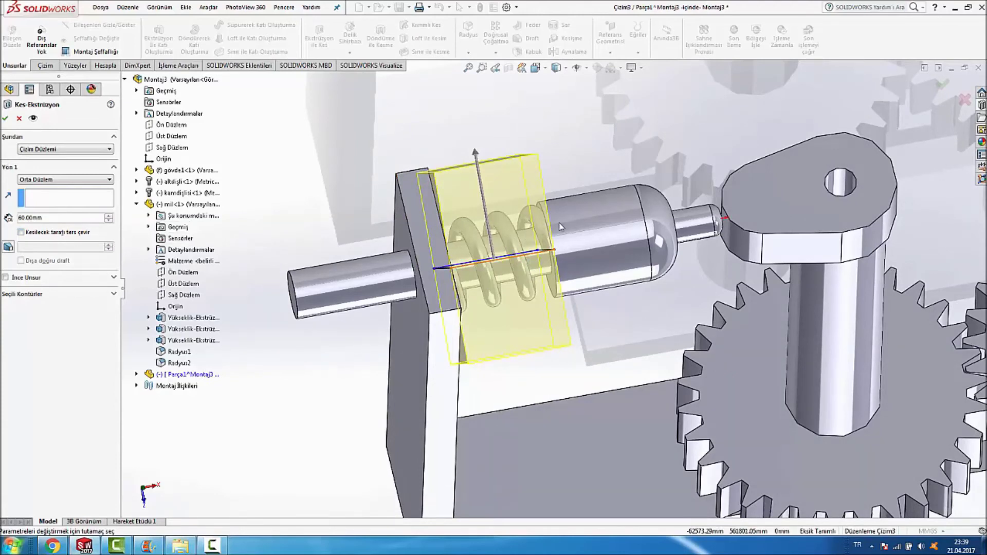
left_click(21, 233)
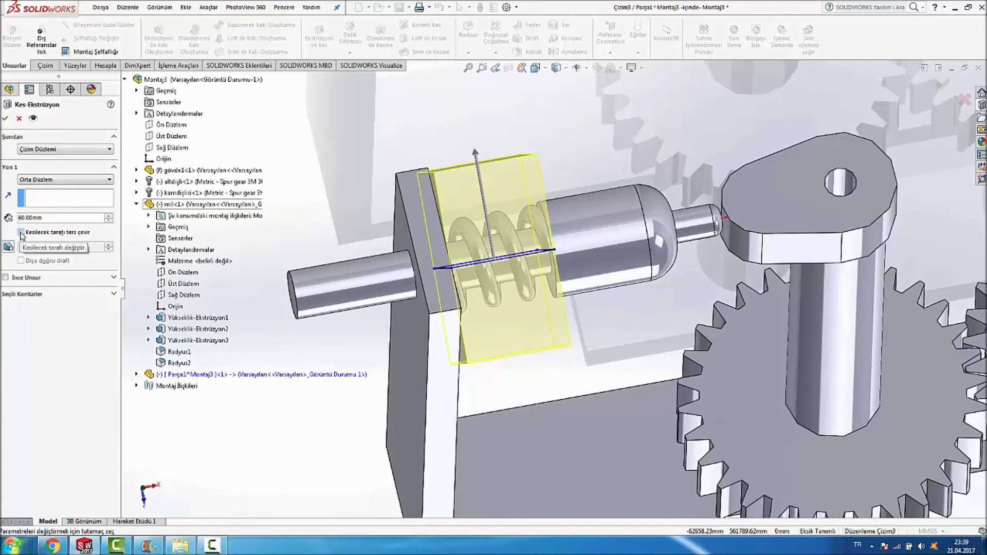
left_click(5, 119)
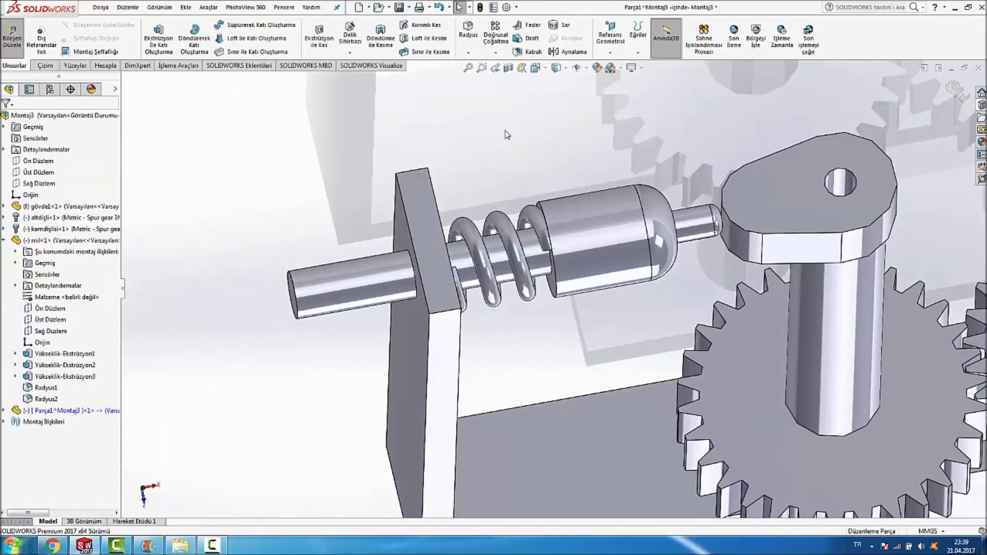
Exit spring editing to the full Montaj3 assembly and turn the cam gear to check the follower.
left_click(950, 90)
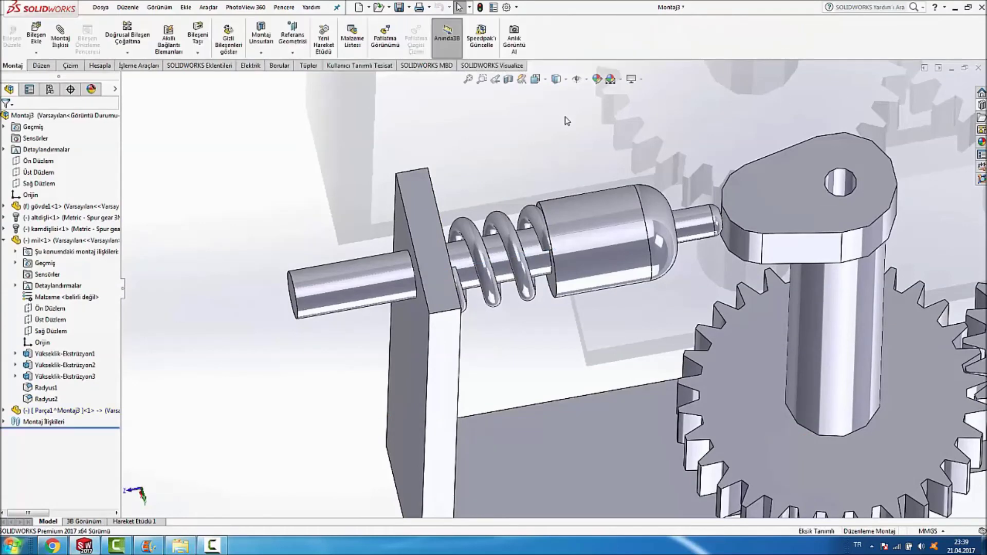
key("f")
mouse_move(628, 159)
middle_mouse_down()
mouse_move(613, 388)
mouse_move(311, 289)
mouse_move(321, 248)
mouse_move(163, 177)
middle_mouse_up()
middle_click_drag(666, 175, 580, 250)
scroll(552, 278, "down", 3)
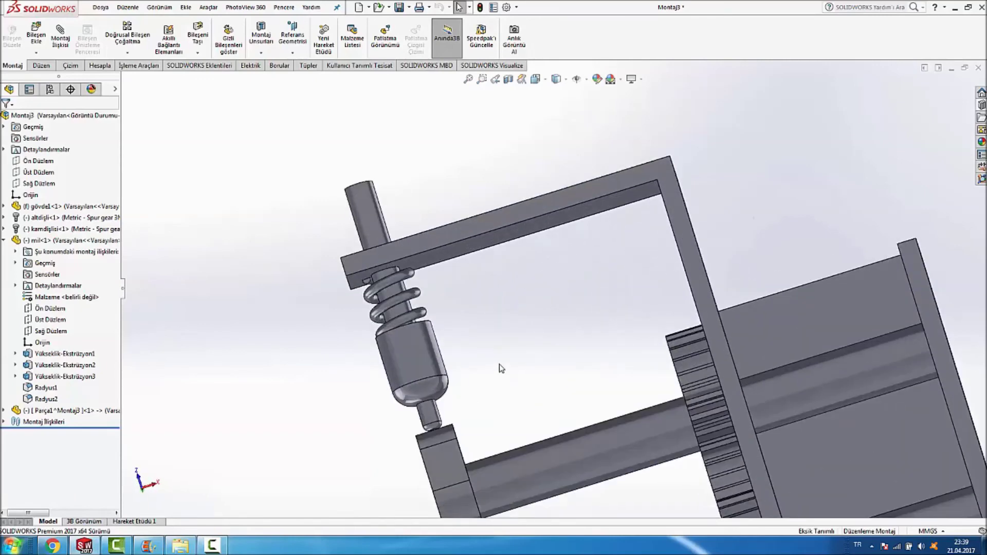
middle_click_drag(501, 368, 570, 452)
left_click_drag(570, 453, 580, 467)
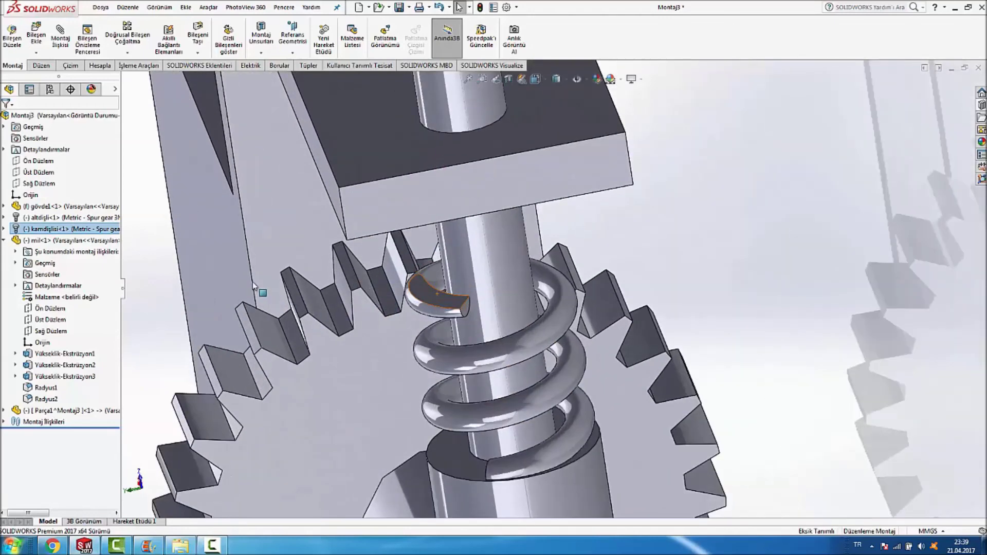
Return to an overall assembly view and expand the colour appearance folders in the library.
left_click(441, 299)
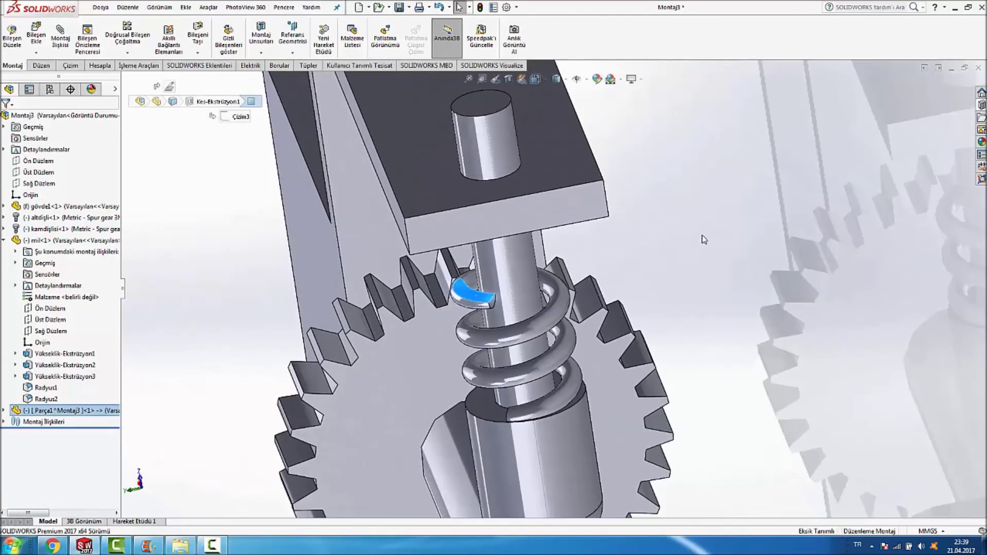
left_click(704, 240)
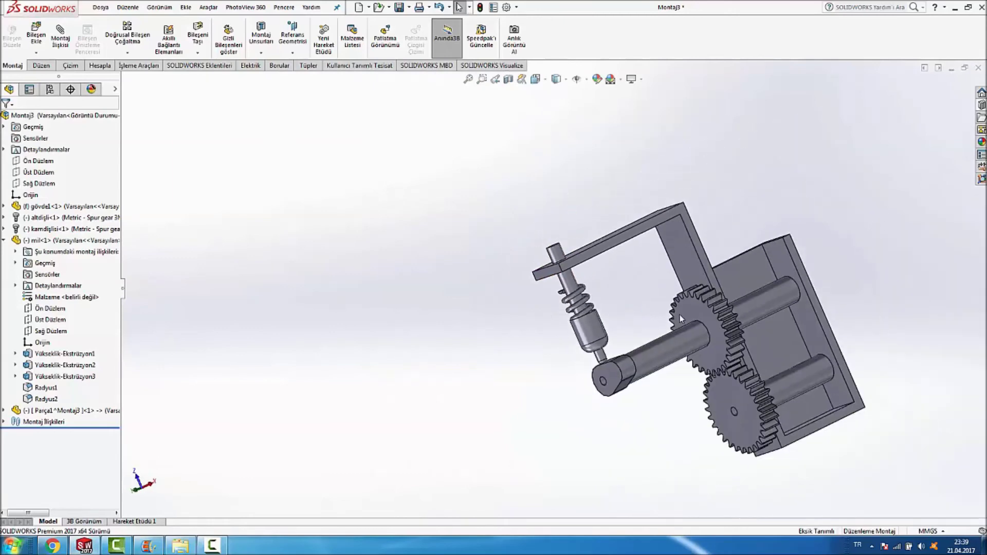
middle_click_drag(663, 314, 686, 306)
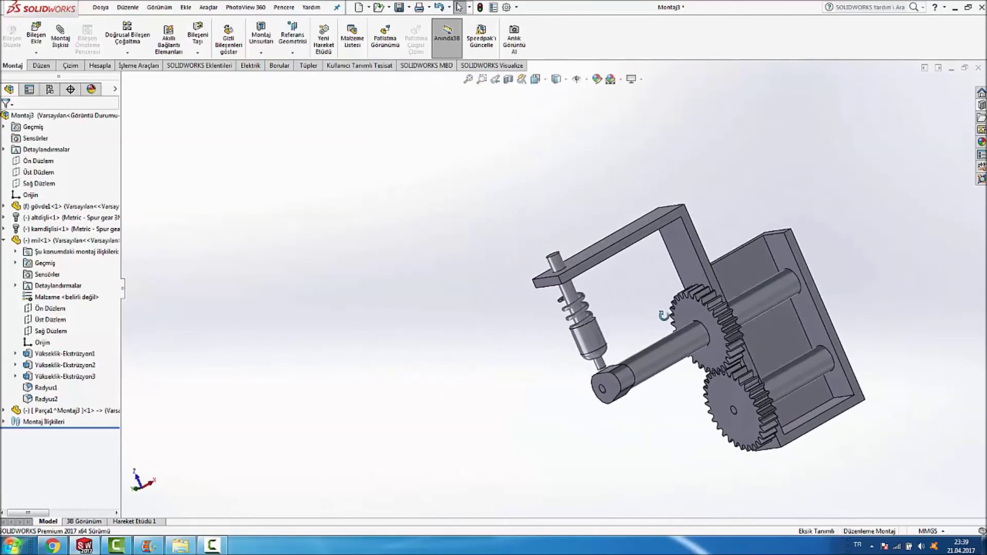
scroll(858, 308, "down", 3)
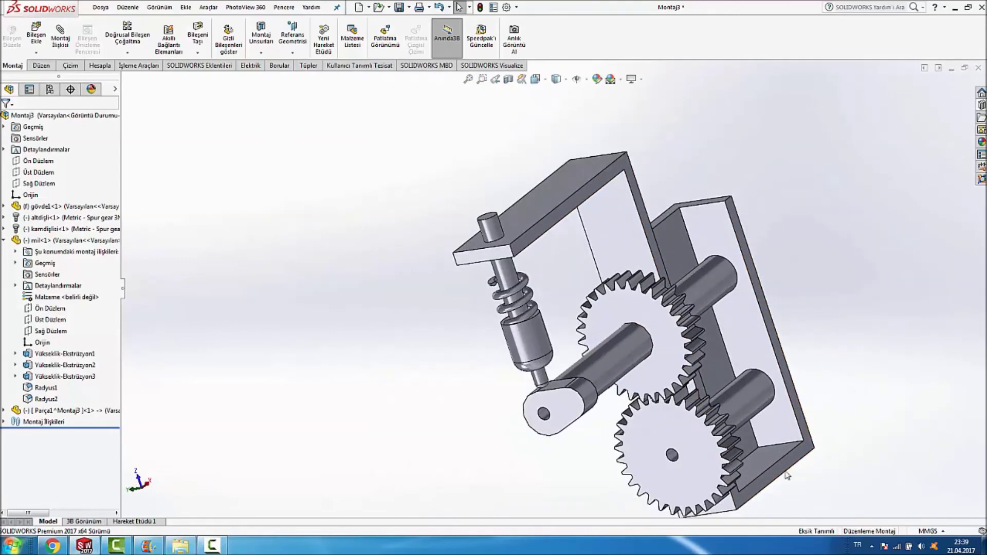
left_click(981, 143)
left_click(880, 97)
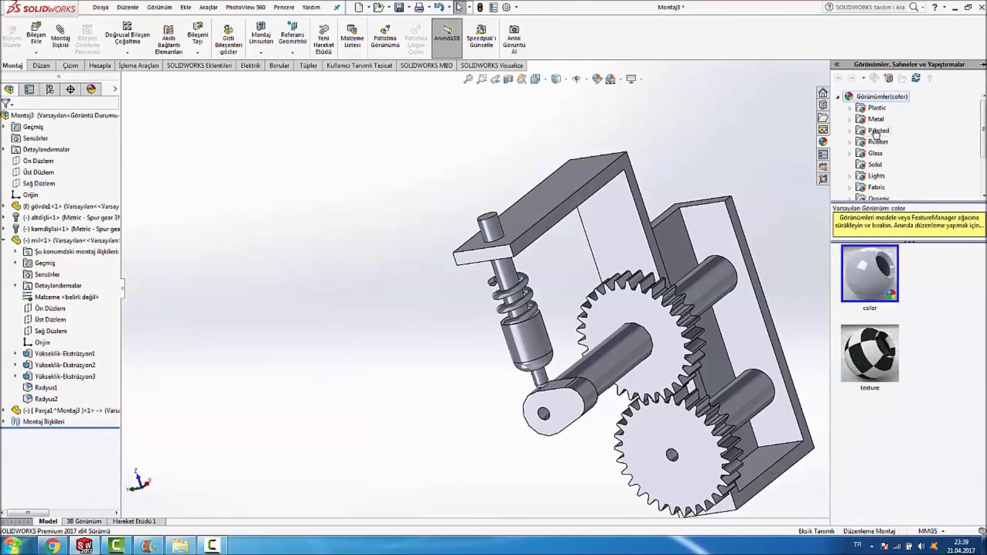
Apply candy apple red to the spring and the whole upper gear-and-shaft component.
left_click(877, 131)
left_click_drag(869, 273, 524, 280)
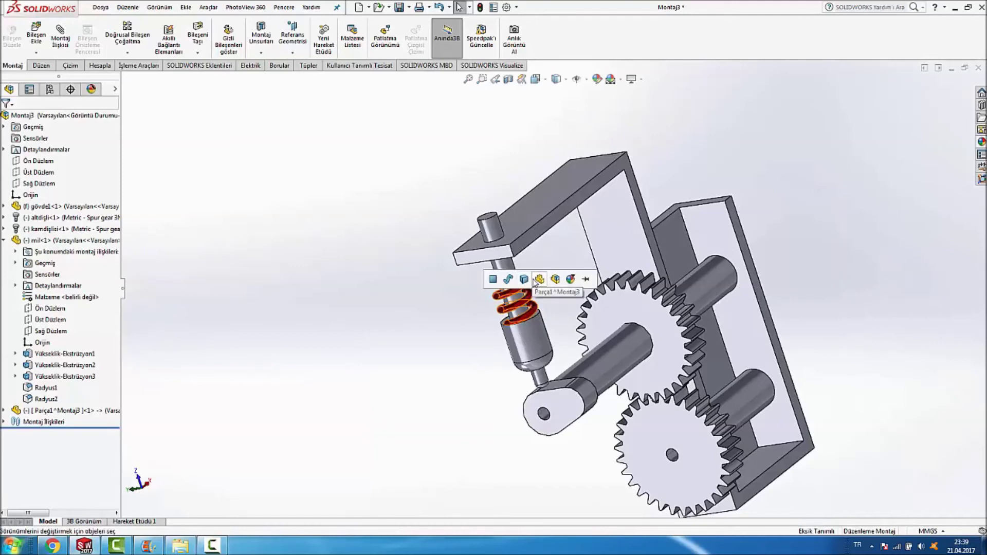
left_click(524, 279)
left_click(981, 144)
left_click_drag(876, 277, 670, 360)
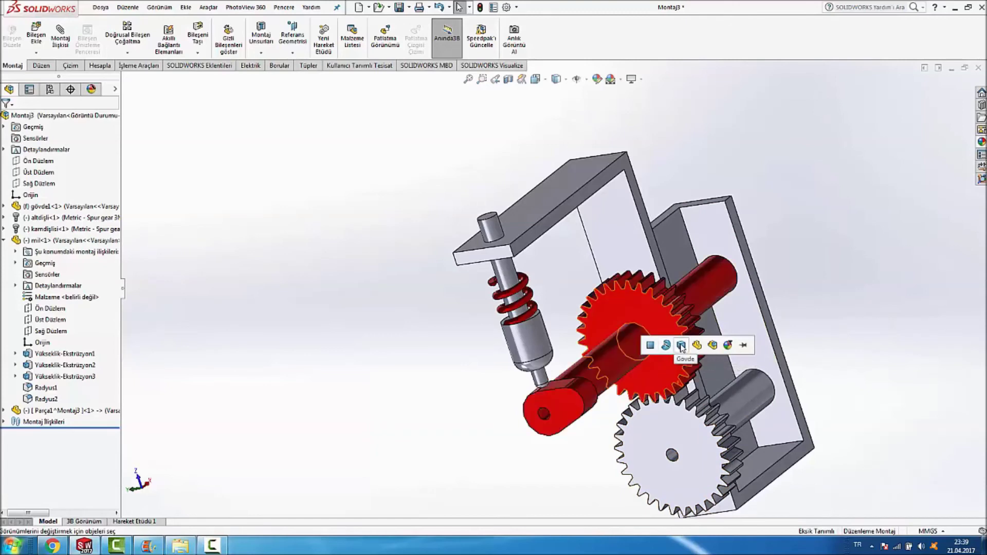
left_click(681, 346)
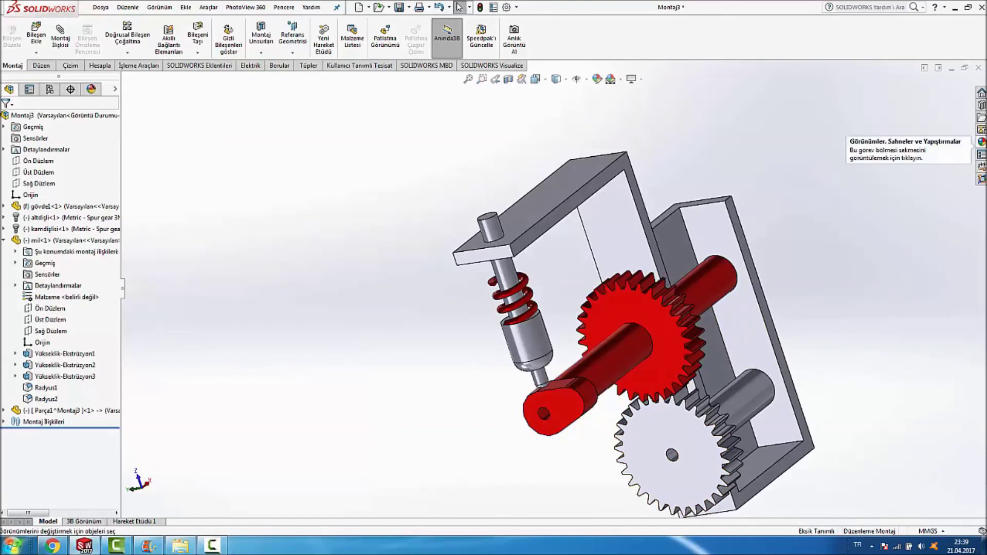
Apply Solid Orange to the whole lower gear component.
left_click(981, 142)
left_click(872, 120)
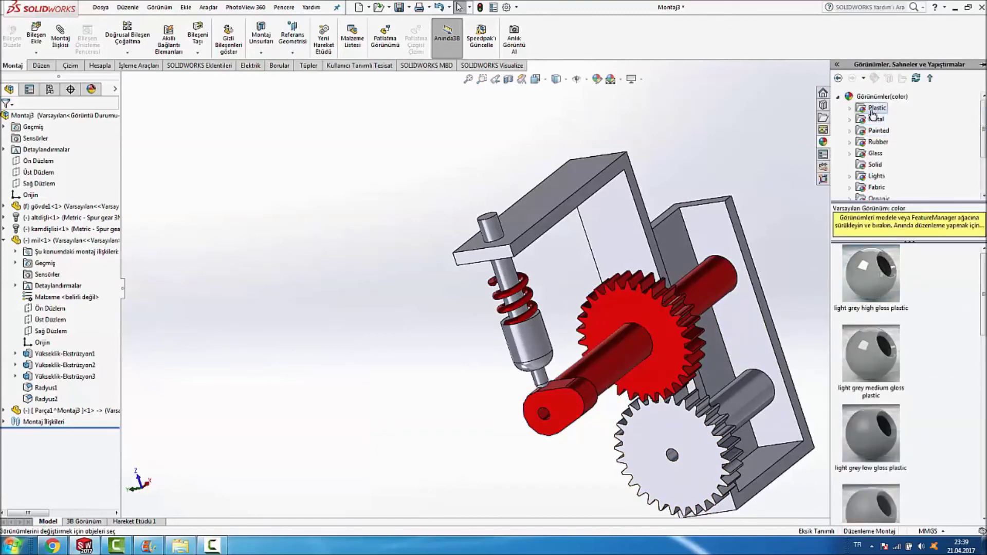
left_click(850, 108)
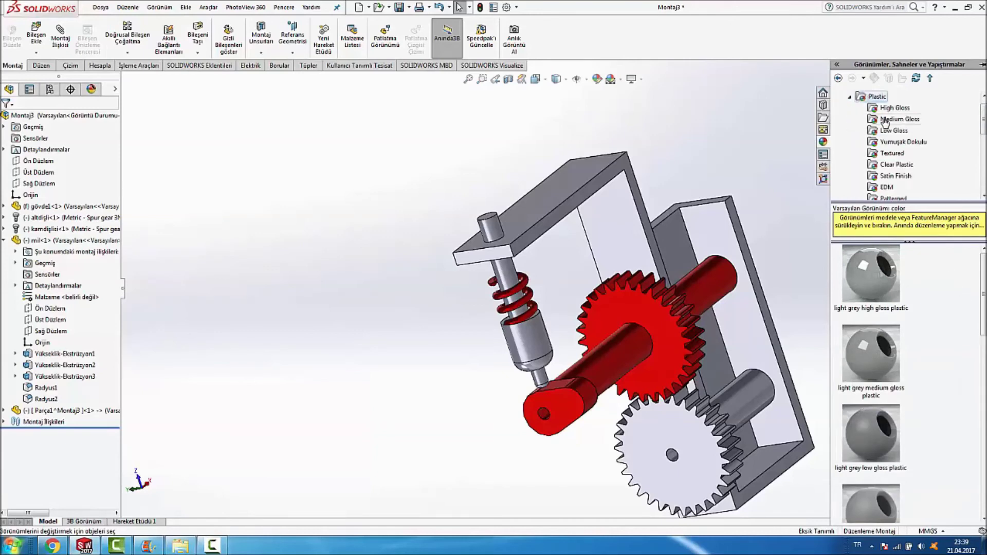
left_click(889, 108)
left_click(889, 131)
left_click(890, 152)
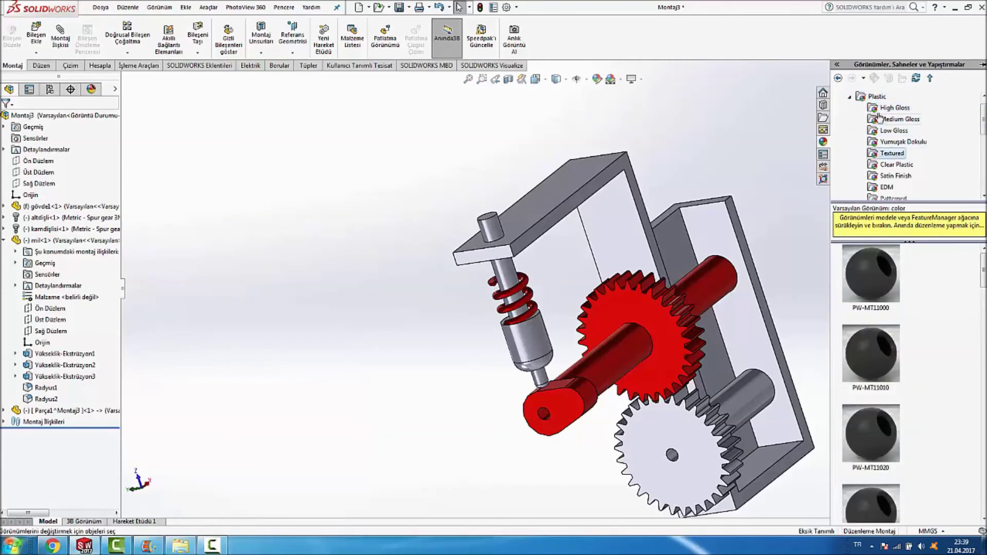
left_click(854, 97)
left_click(878, 131)
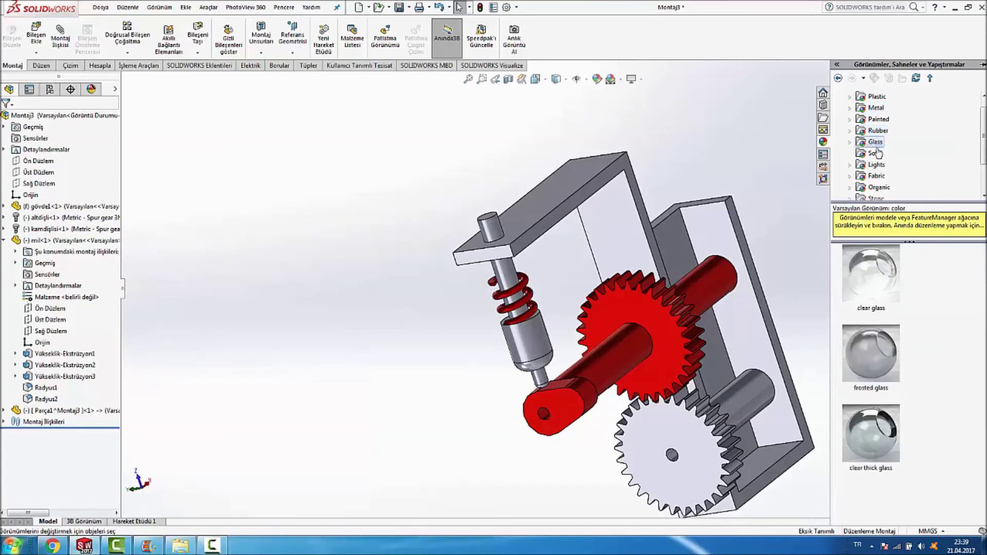
left_click(874, 153)
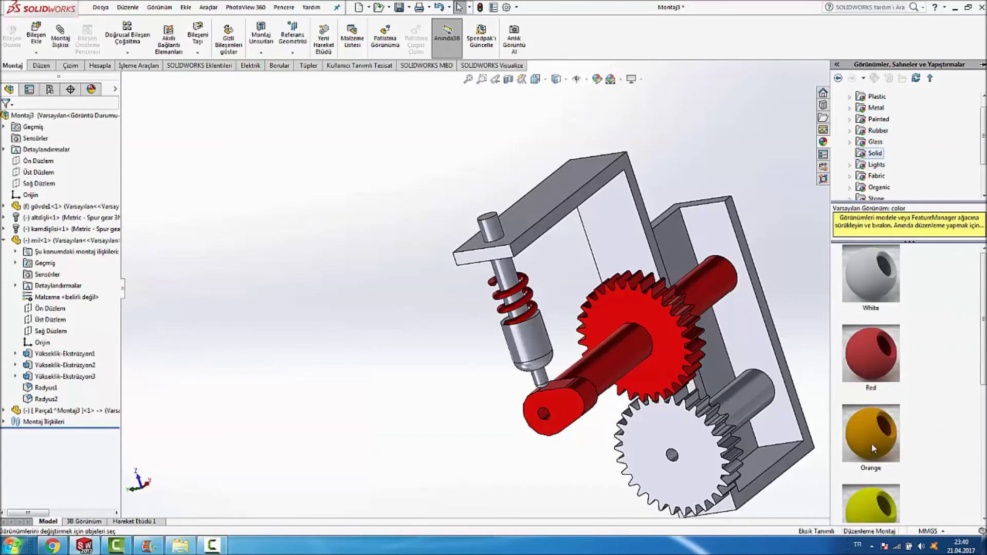
left_click_drag(871, 443, 679, 427)
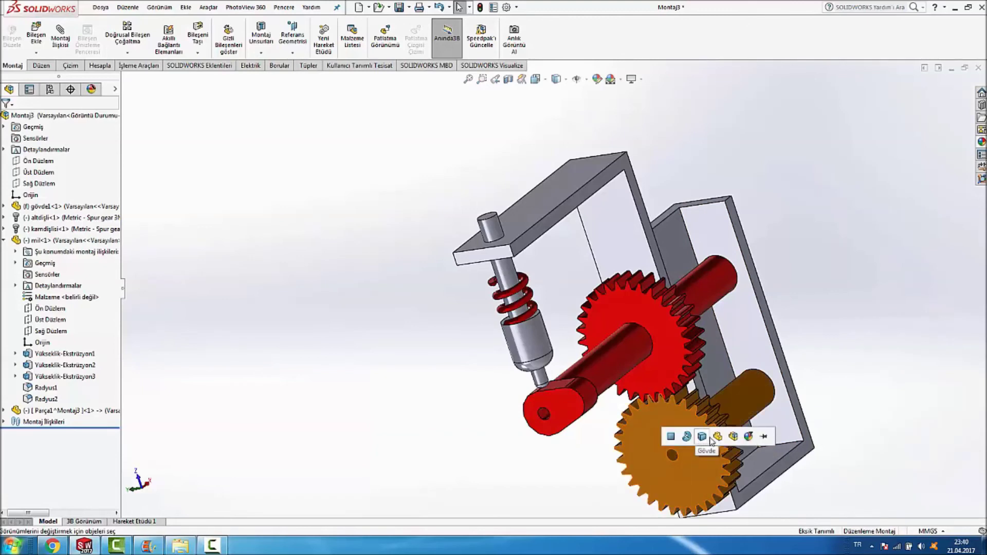
left_click(710, 441)
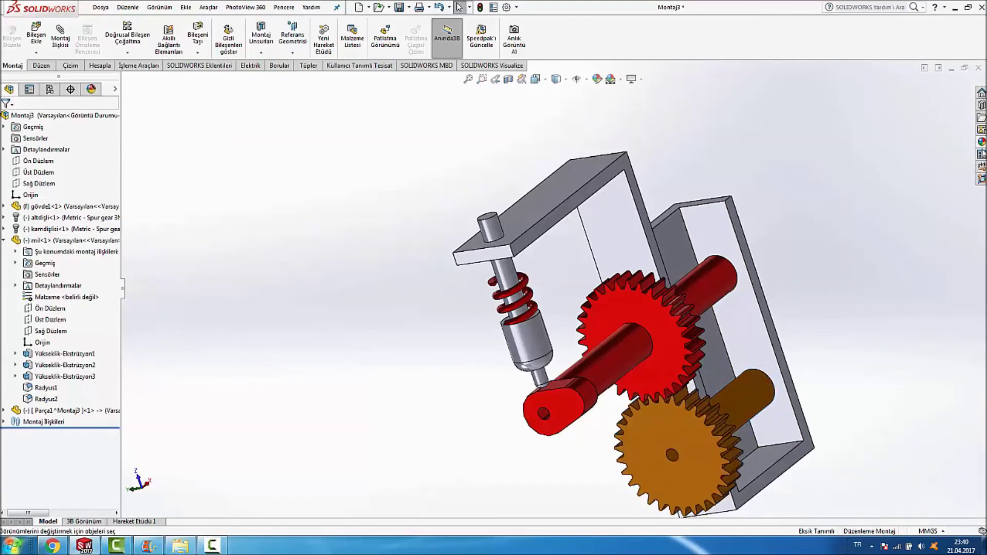
Apply Solid Yellow to the whole follower component.
left_click(981, 143)
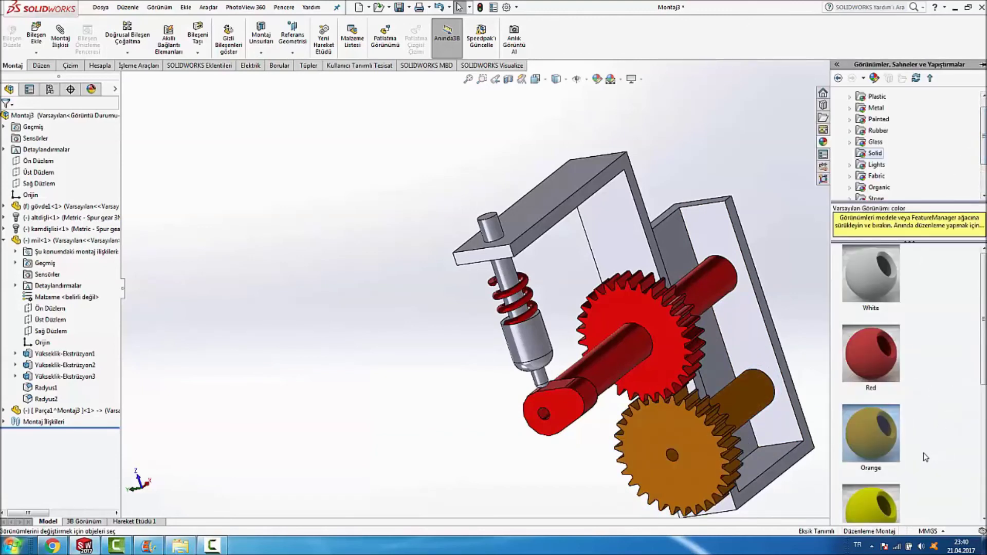
left_click_drag(874, 507, 527, 350)
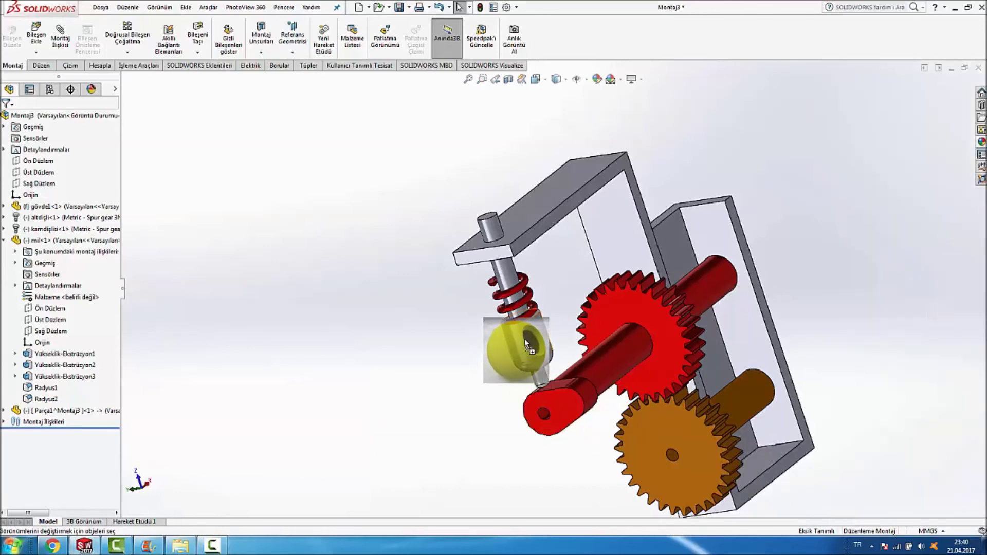
left_click(551, 337)
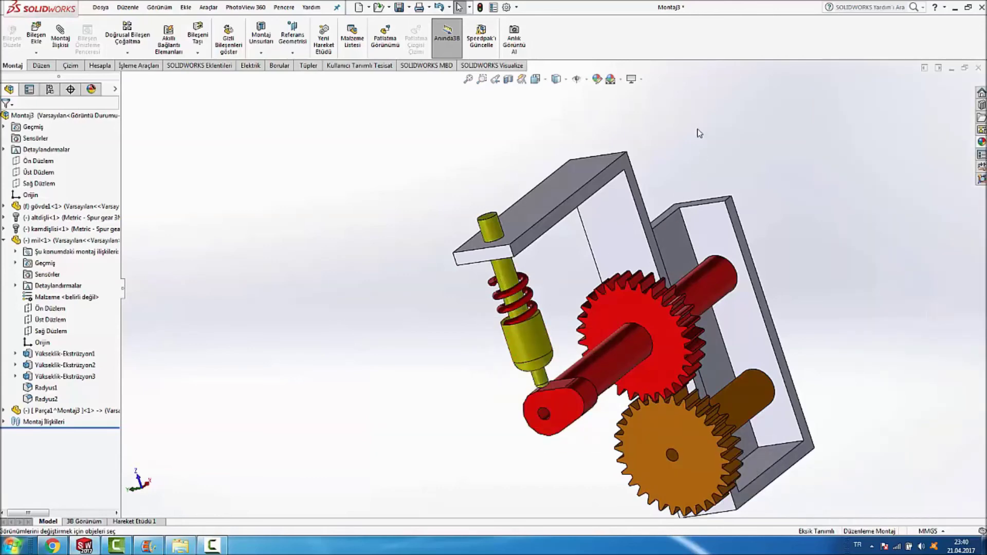
mouse_move(827, 170)
middle_mouse_down()
mouse_move(784, 189)
mouse_move(817, 192)
mouse_move(865, 245)
middle_mouse_up()
Apply black spray paint to the whole frame body component.
left_click(981, 141)
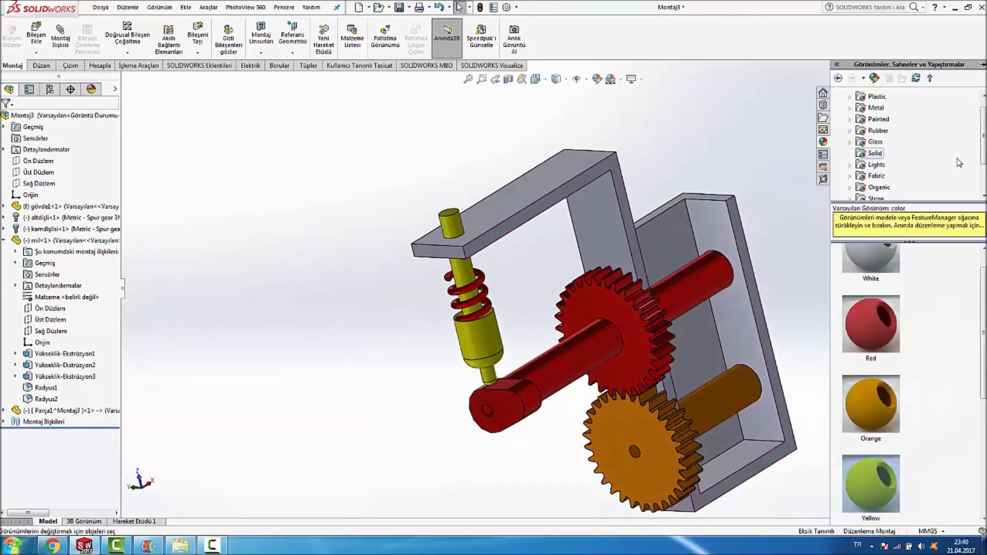
scroll(925, 301, "up", 1)
left_click(876, 130)
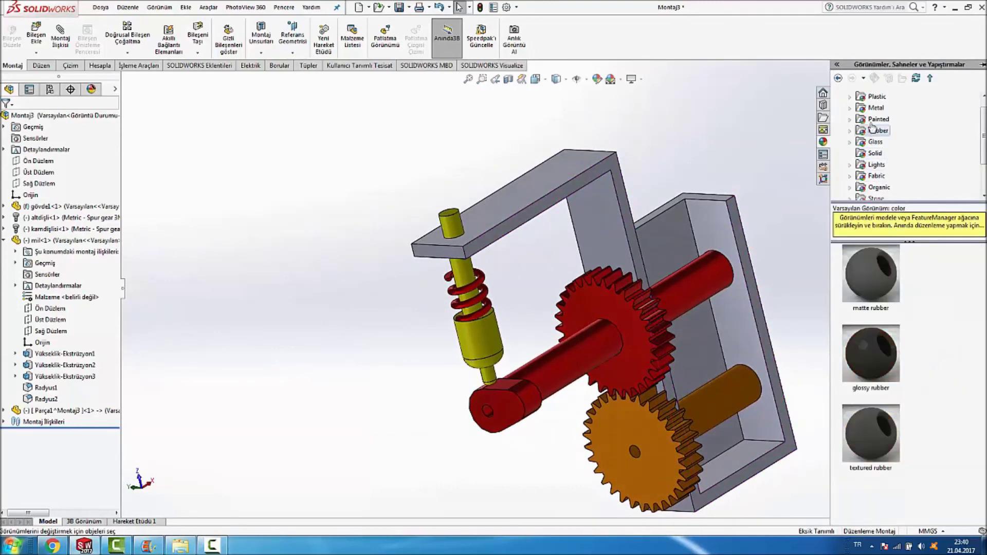
left_click(876, 107)
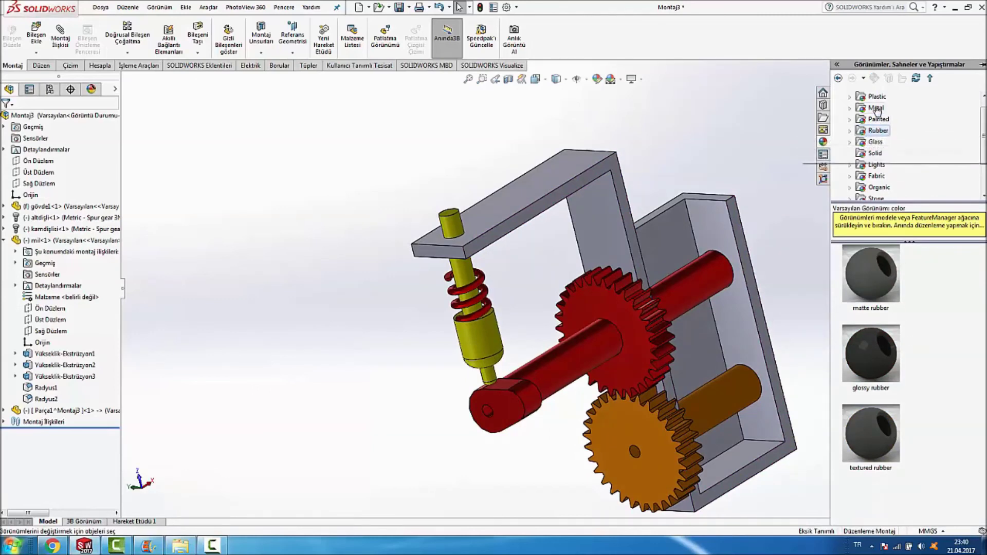
left_click(880, 120)
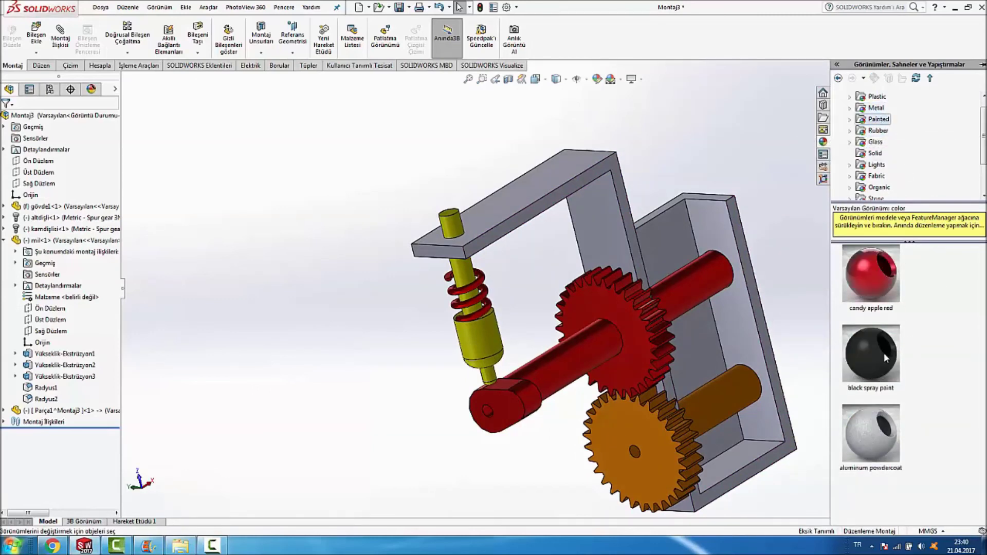
left_click_drag(883, 352, 686, 239)
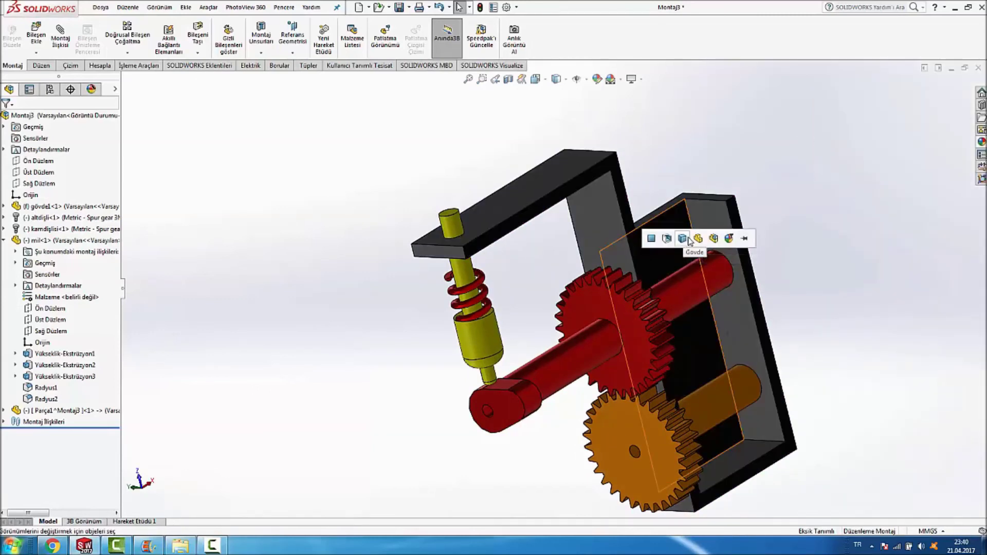
left_click(689, 240)
scroll(809, 205, "down", 3)
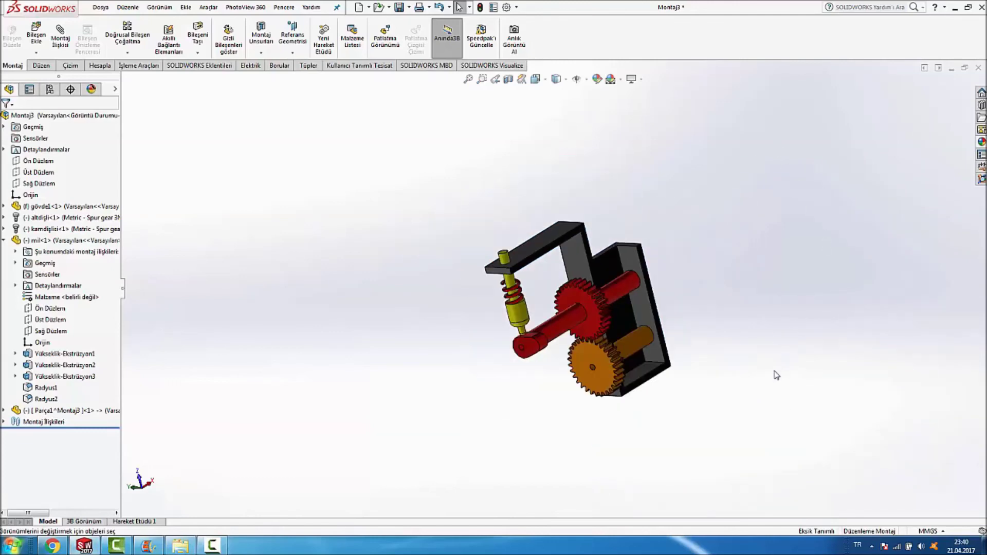
Turn the gears and cam so the lobe points down-left, then rebuild the assembly.
scroll(686, 308, "down", 3)
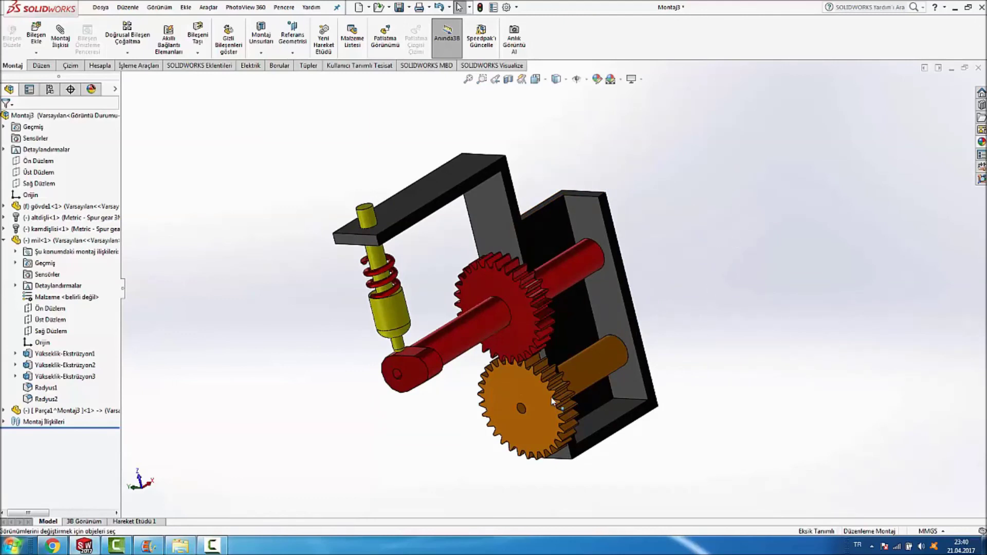
left_click_drag(553, 401, 505, 388)
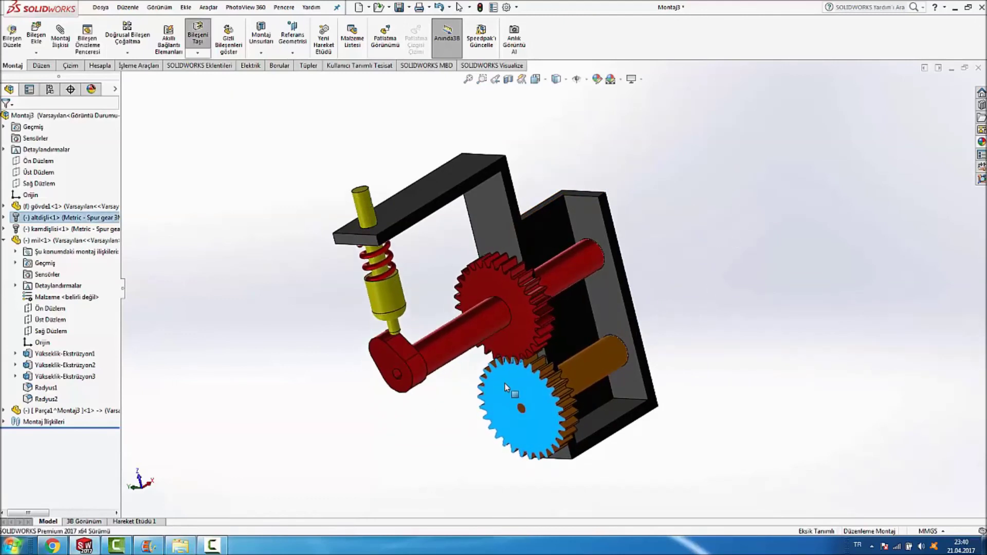
left_click_drag(505, 388, 519, 381)
key("Escape")
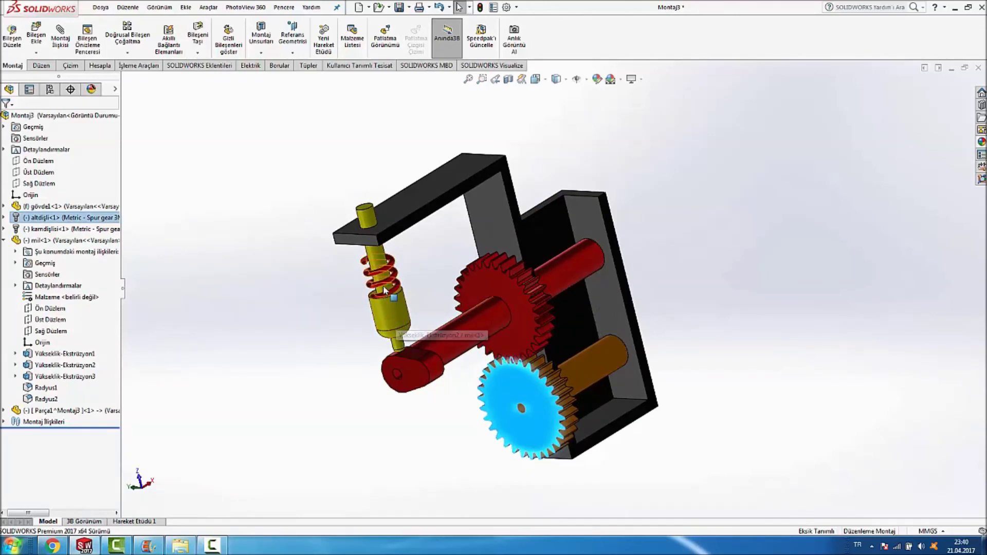
mouse_move(419, 372)
left_mouse_down()
mouse_move(393, 315)
mouse_move(372, 305)
mouse_move(378, 293)
left_mouse_up()
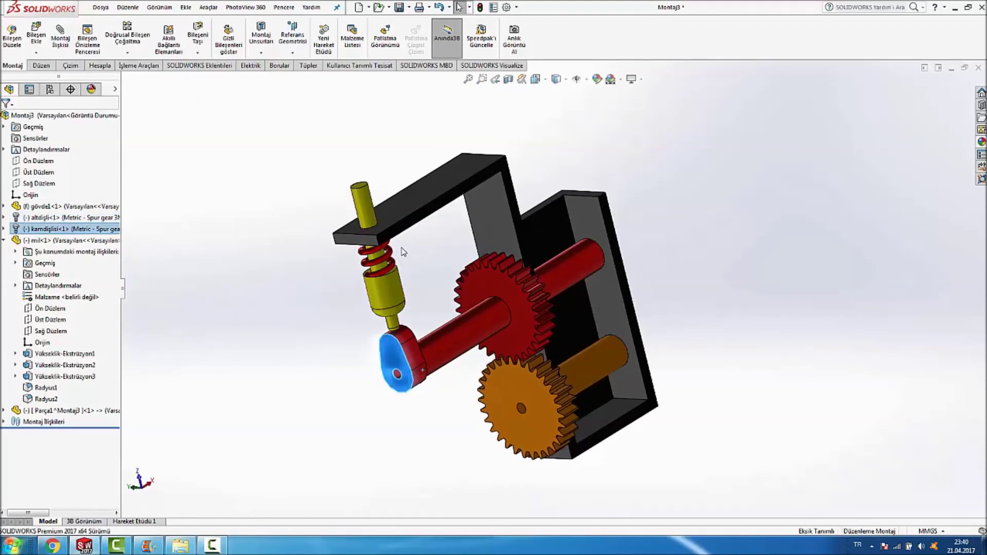
left_click_drag(397, 344, 445, 373)
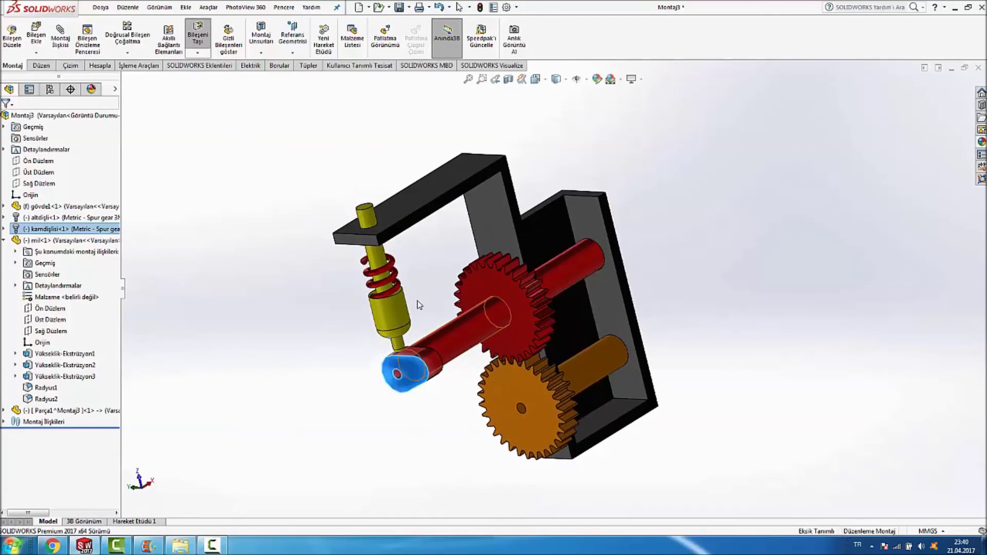
scroll(425, 229, "down", 2)
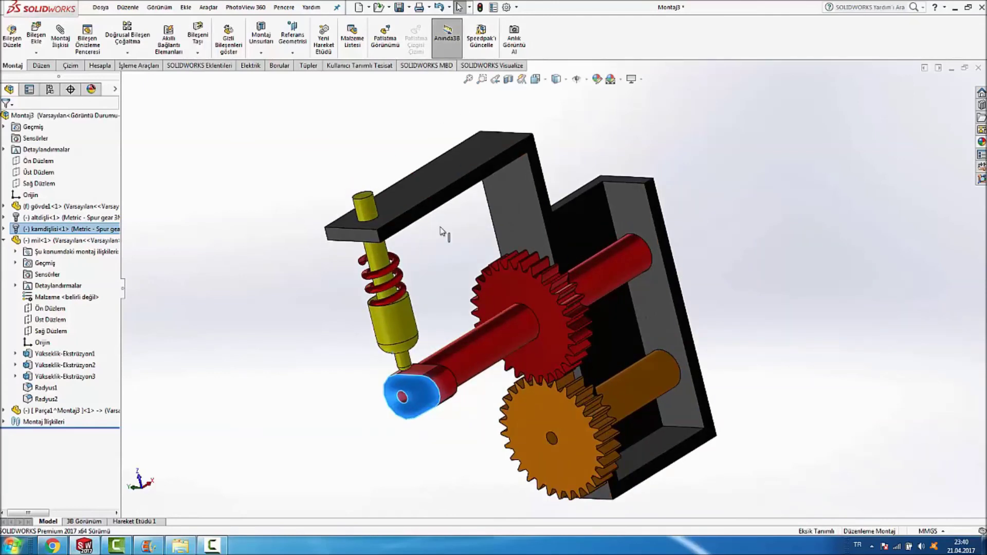
left_click(480, 8)
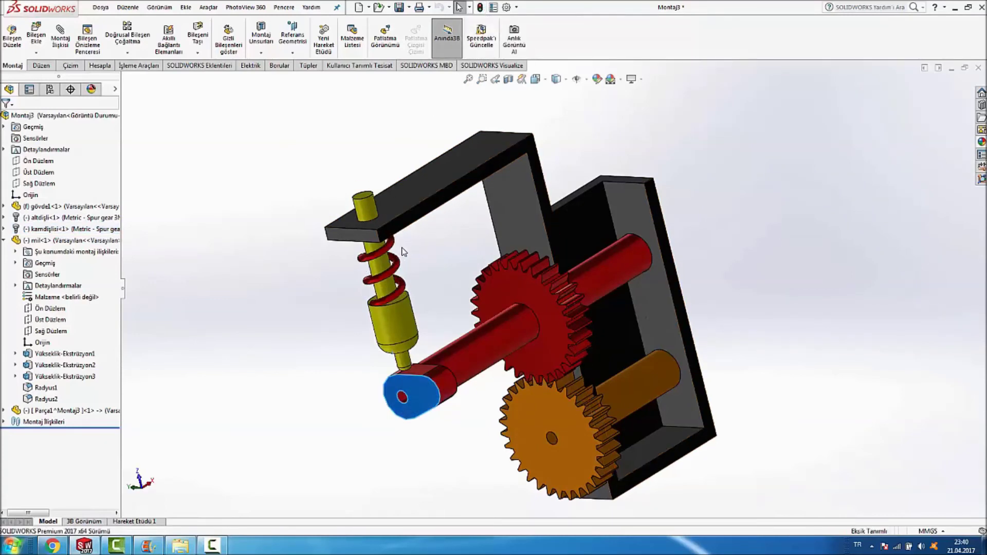
Rotate the cam and gear train again, shift the view, rebuild, and begin Save As.
key("Escape")
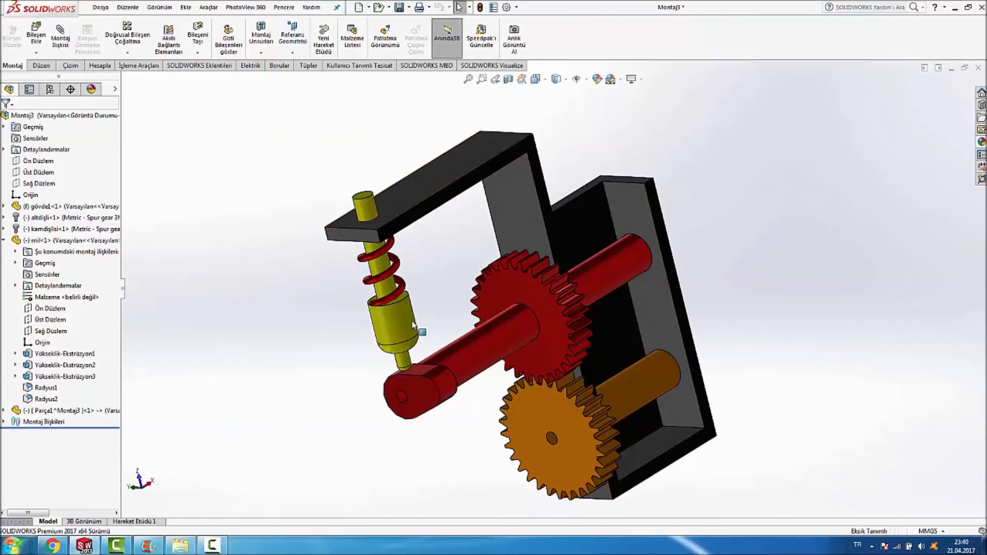
left_click_drag(431, 391, 394, 350)
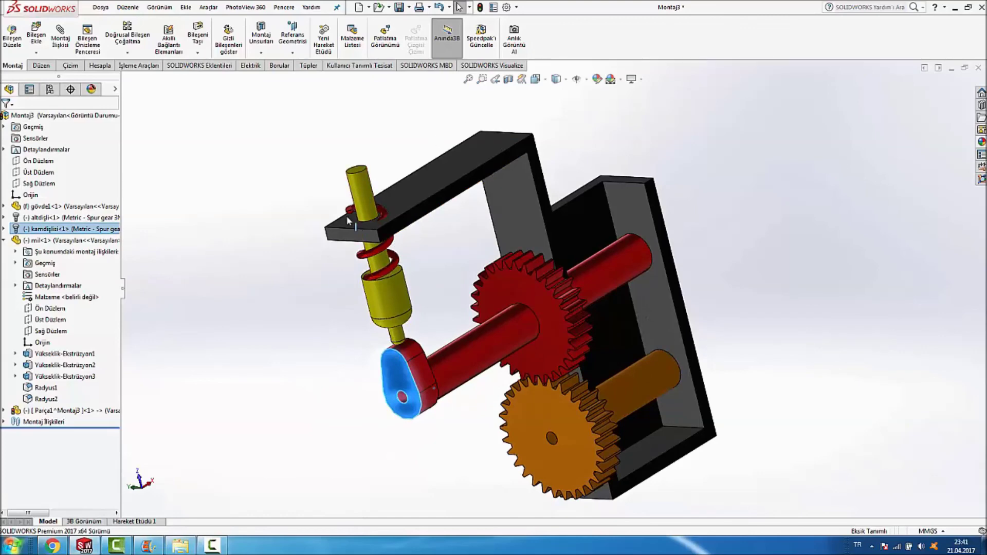
middle_click_drag(352, 220, 430, 248, "ctrl")
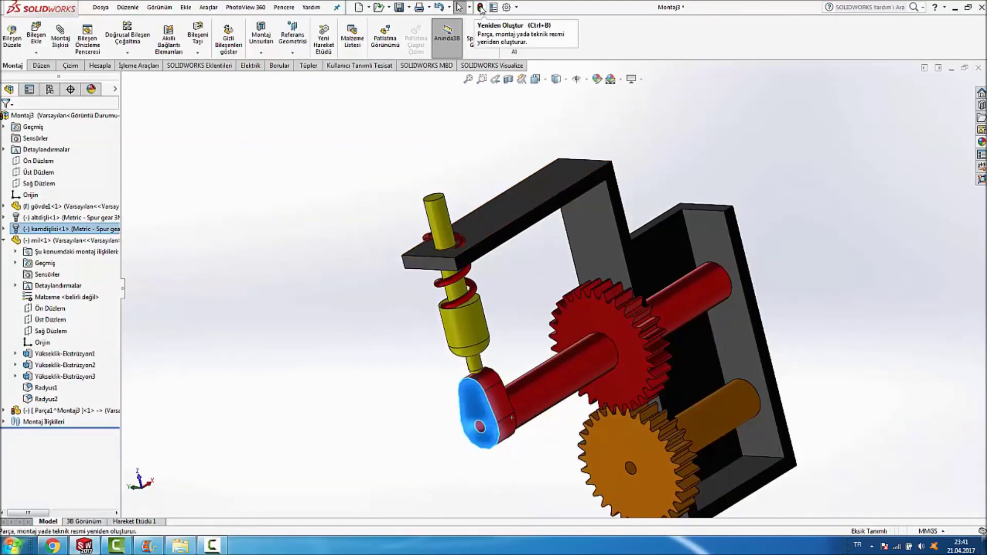
left_click(481, 8)
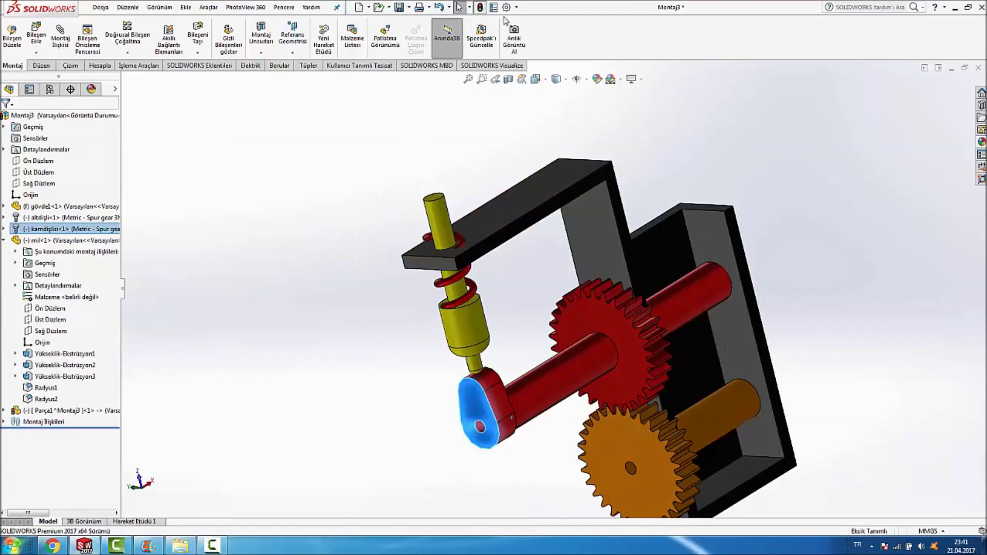
left_click(399, 7)
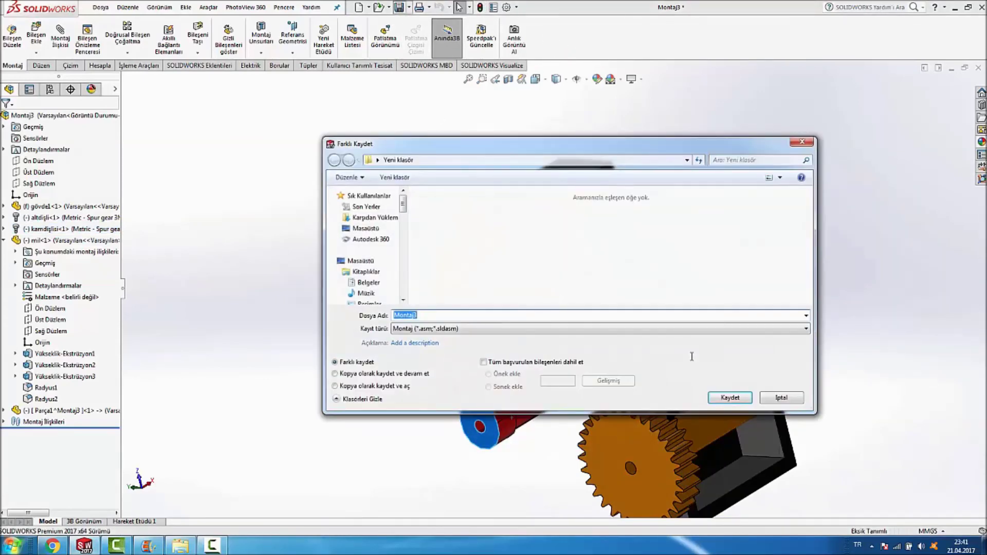
Save the assembly as Montaj3, then rotate the cam shaft and rebuild so the follower tracks it.
left_click(737, 399)
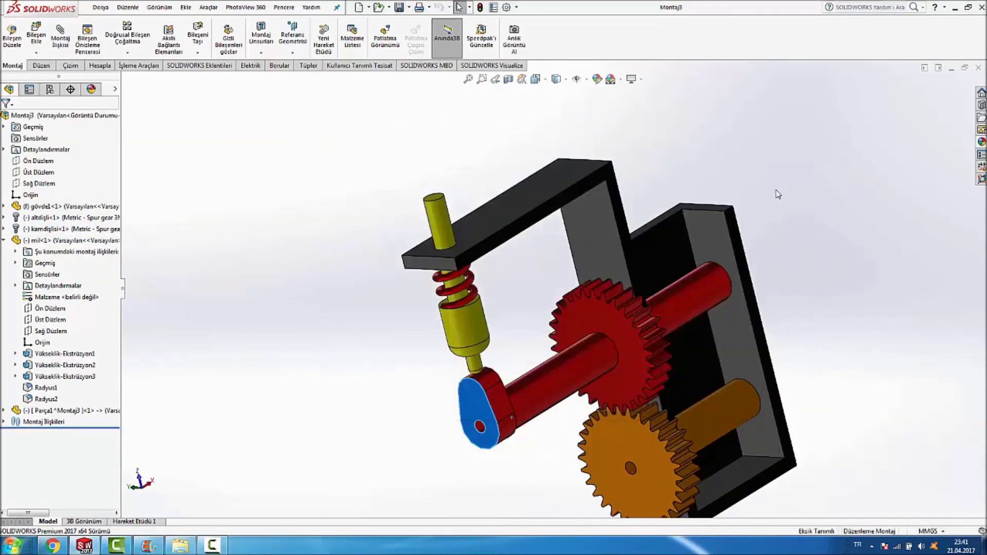
left_click_drag(475, 400, 461, 394)
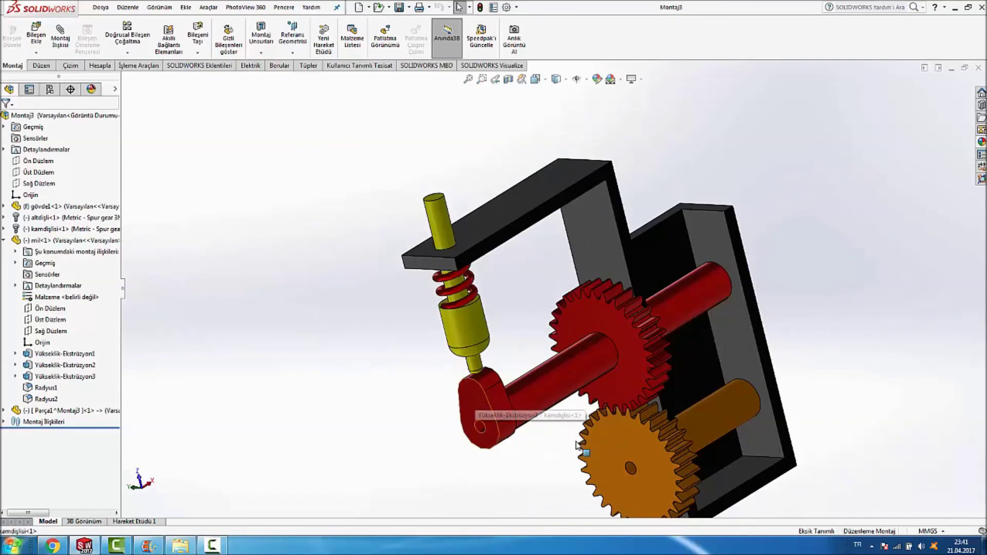
left_click_drag(476, 427, 574, 398)
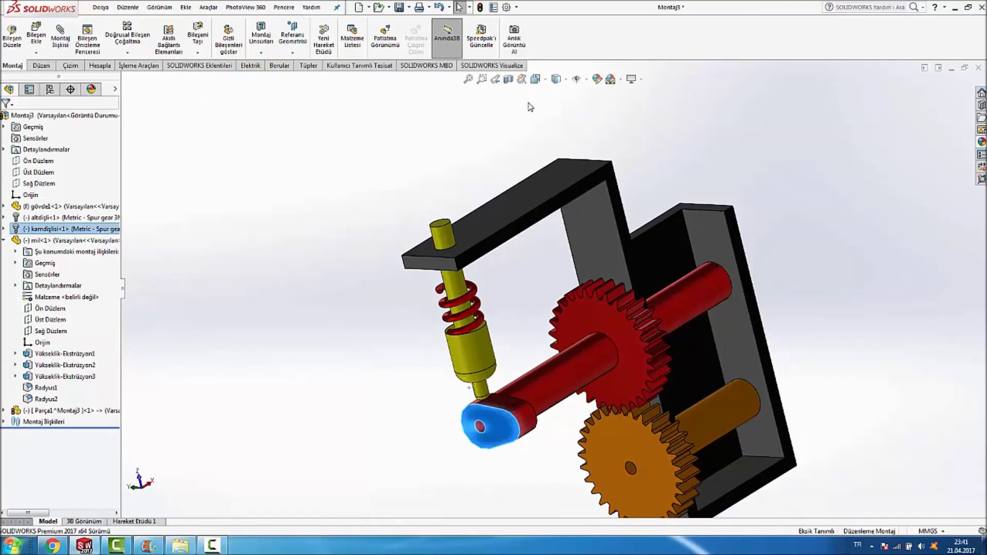
left_click(480, 8)
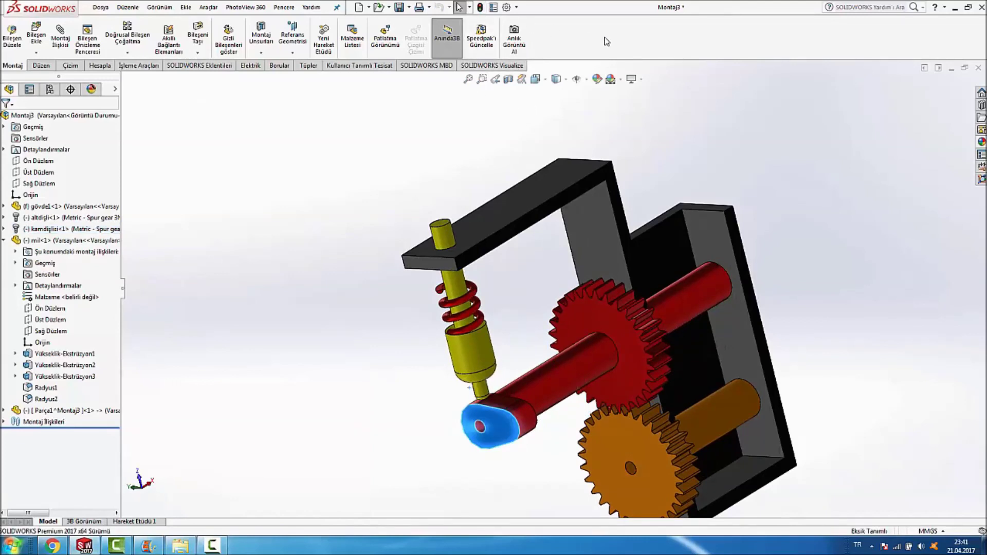
left_click(761, 151)
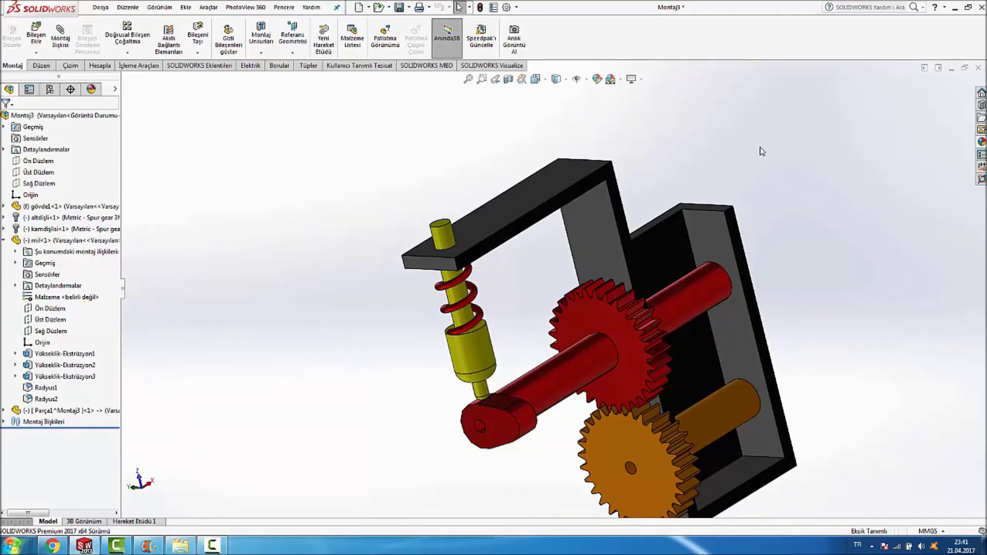
Zoom the view and switch to the Hareket Etüdü 1 motion study.
scroll(867, 494, "up", 3)
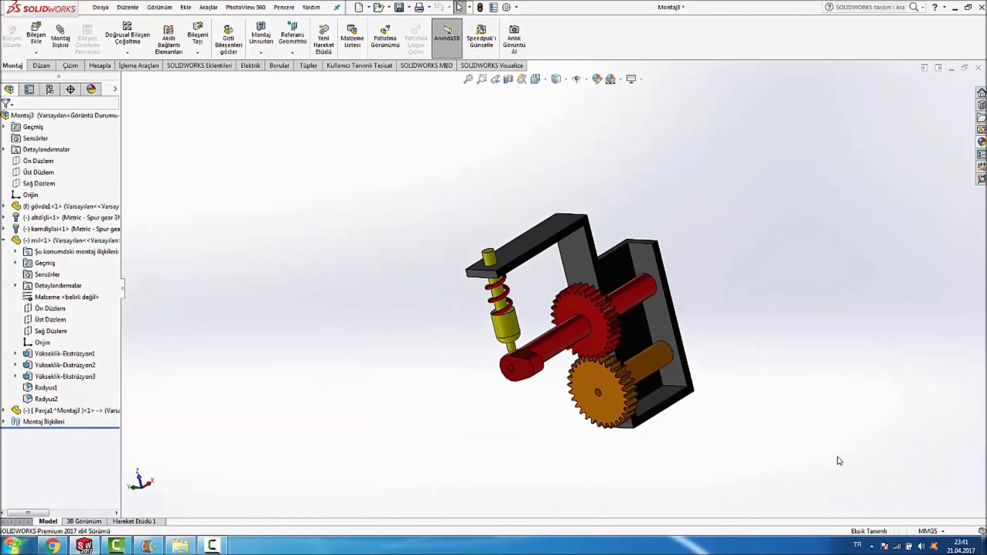
scroll(740, 339, "down", 2)
scroll(517, 114, "down", 2)
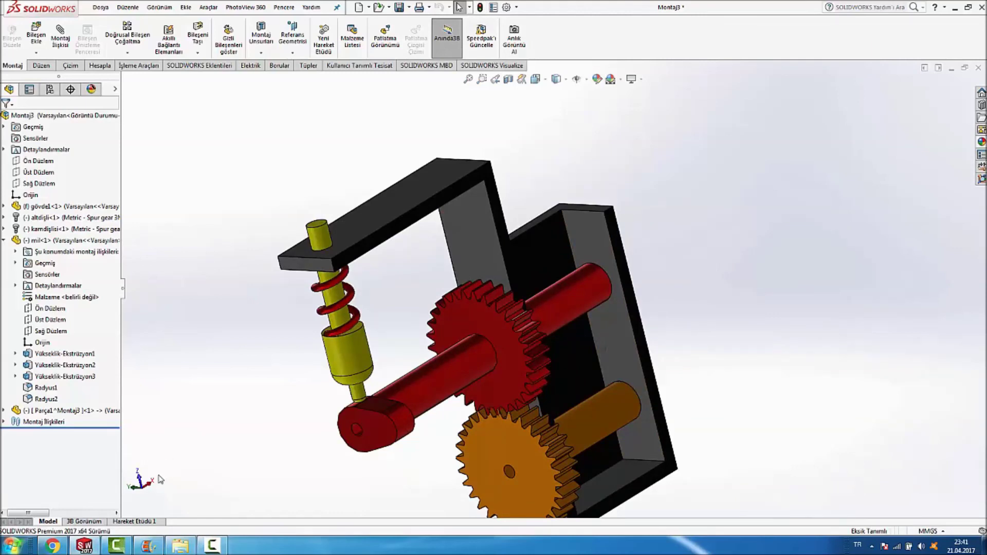
left_click(150, 521)
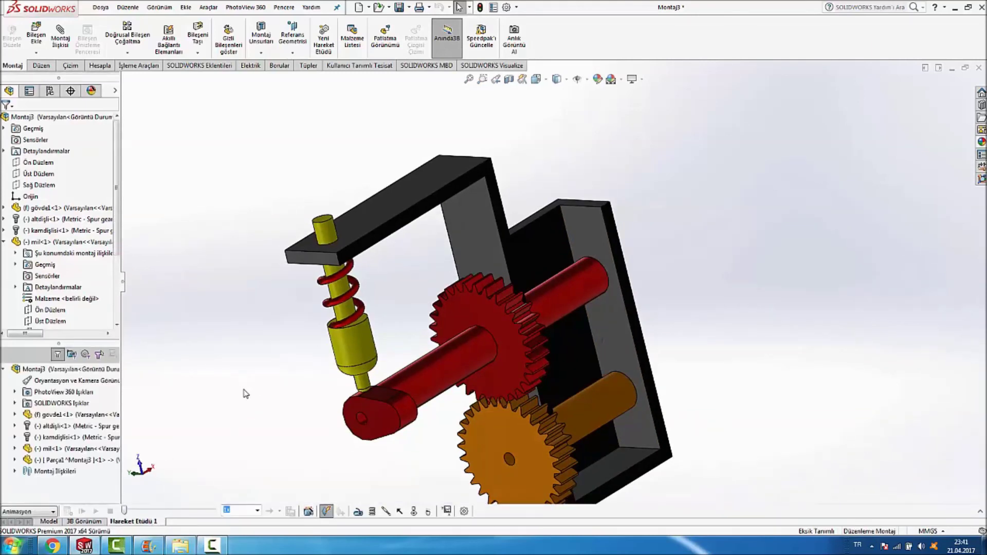
Review the Motion Study Properties, set to 20 frames per second, and close them.
left_click(464, 511)
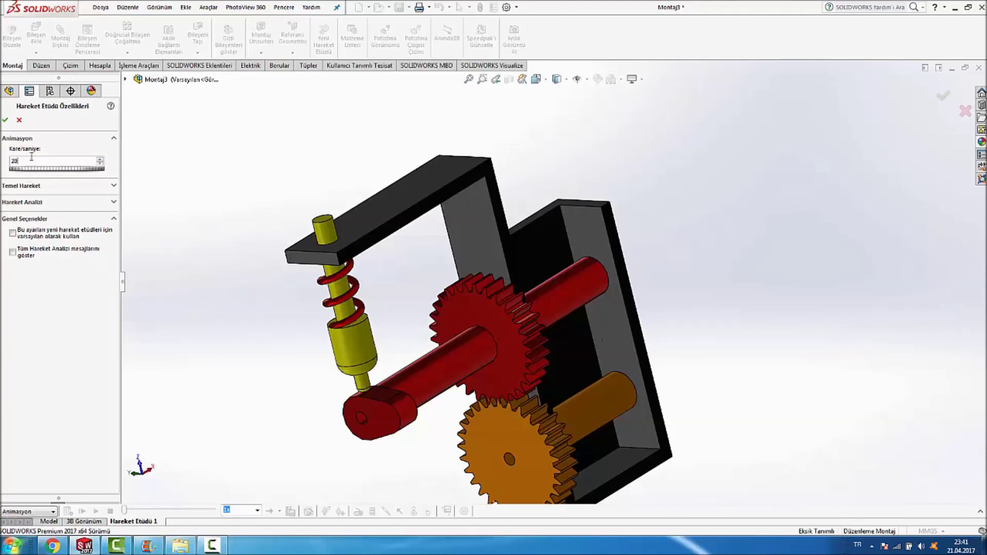
left_click(5, 121)
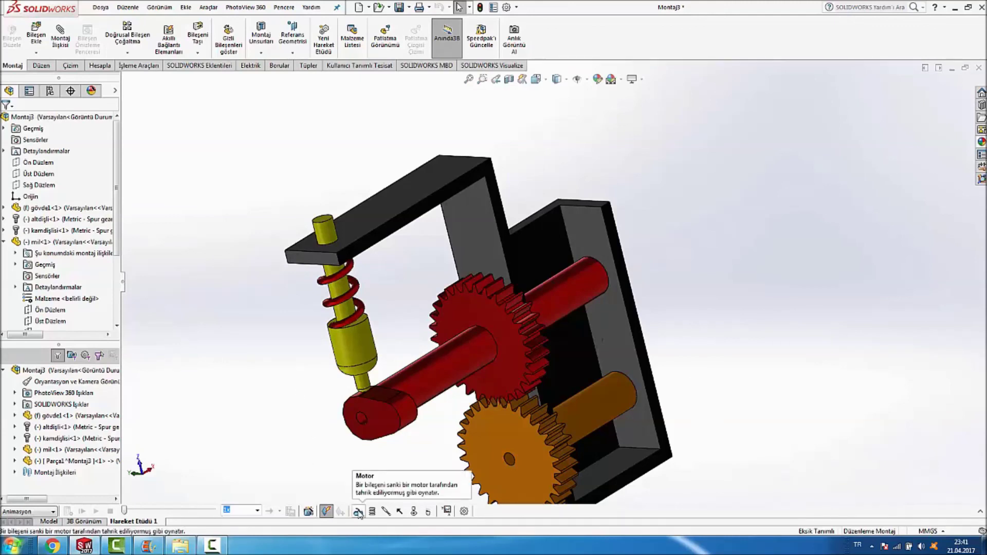
Add RotaryMotor1 at 100 RPM on the lower gear's shaft face and calculate the study.
left_click(358, 511)
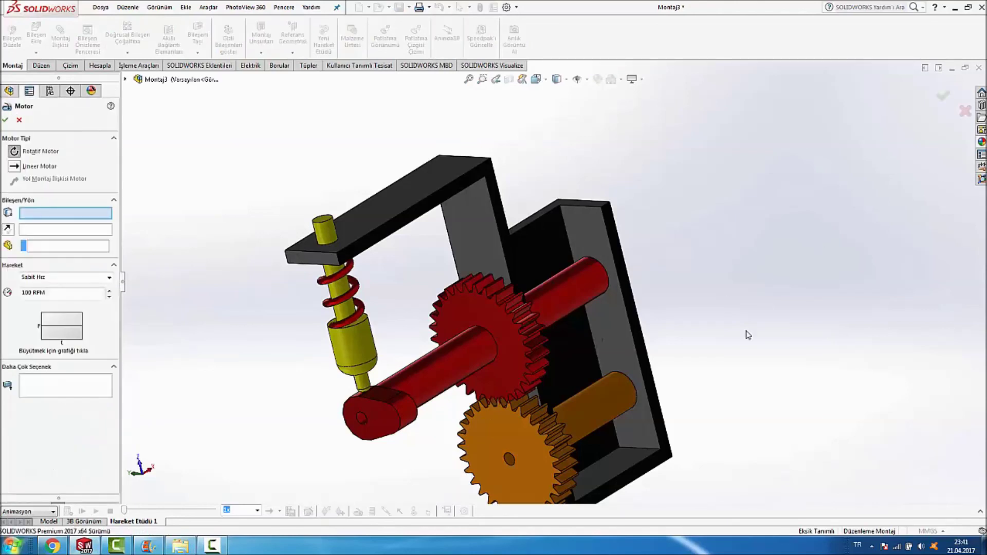
left_click(591, 409)
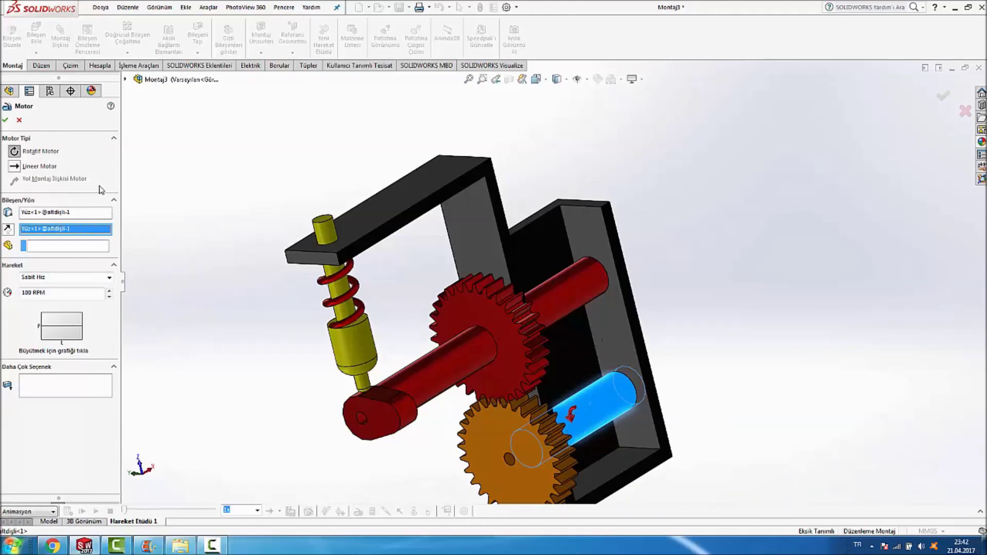
left_click(7, 121)
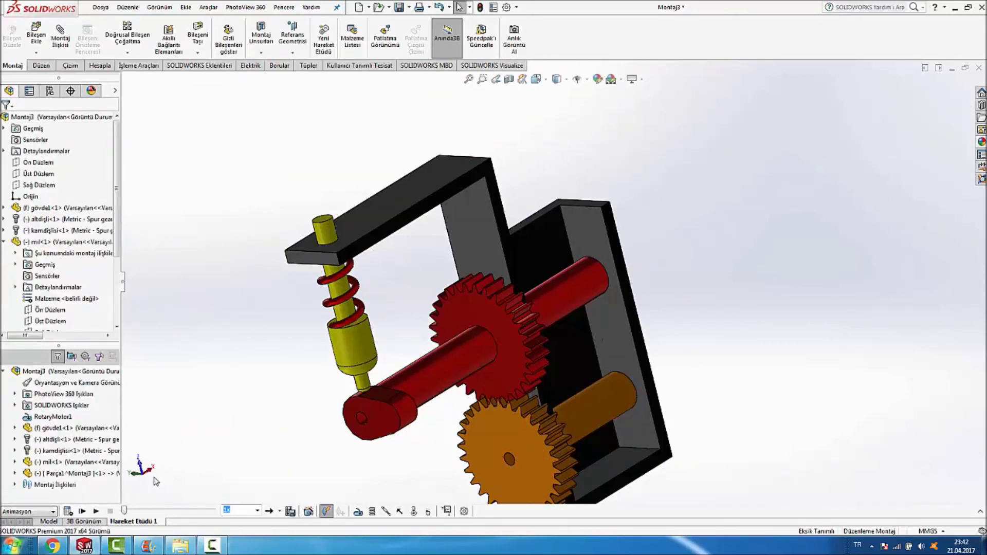
left_click(67, 511)
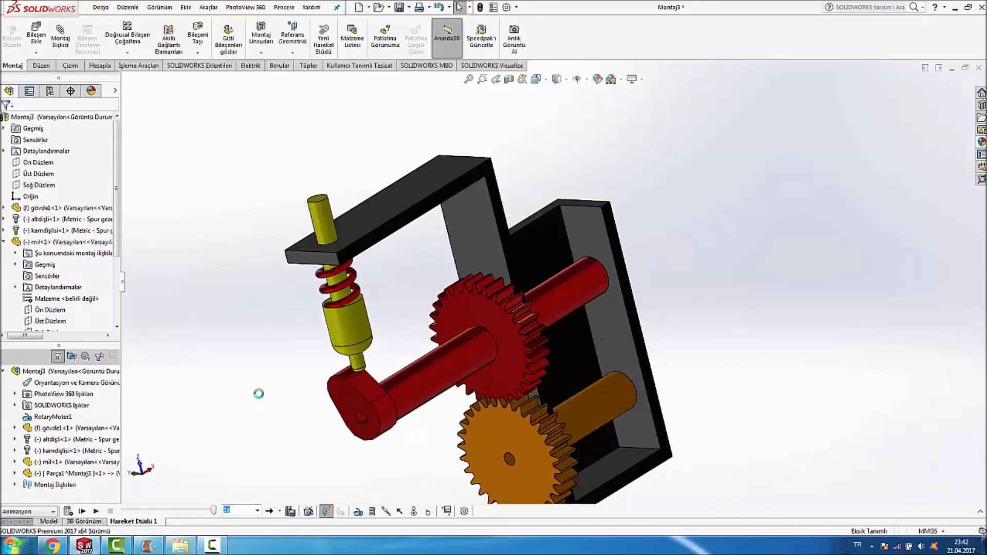
Set the playback mode to Döngü (loop) and play the Hareket Etüdü 1 animation.
left_click(280, 511)
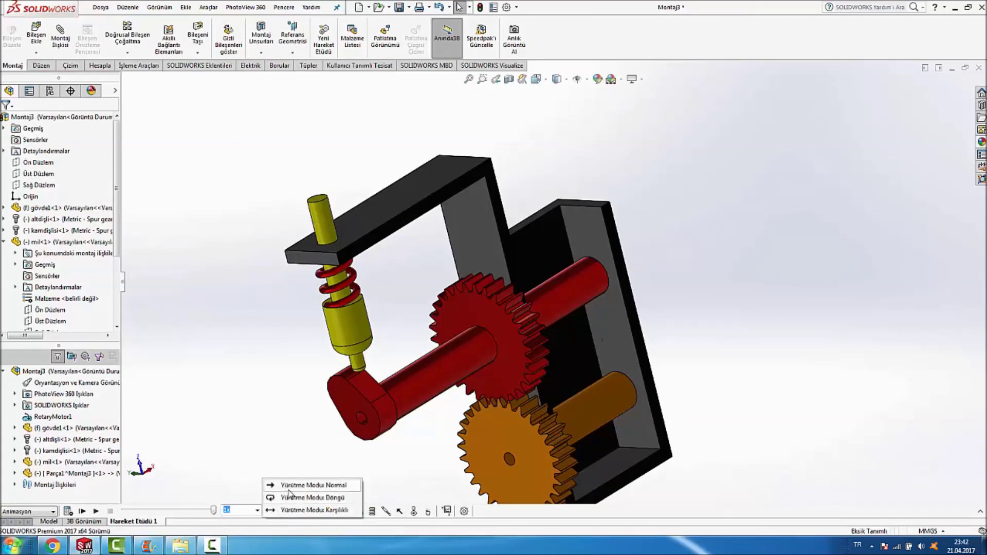
left_click(284, 499)
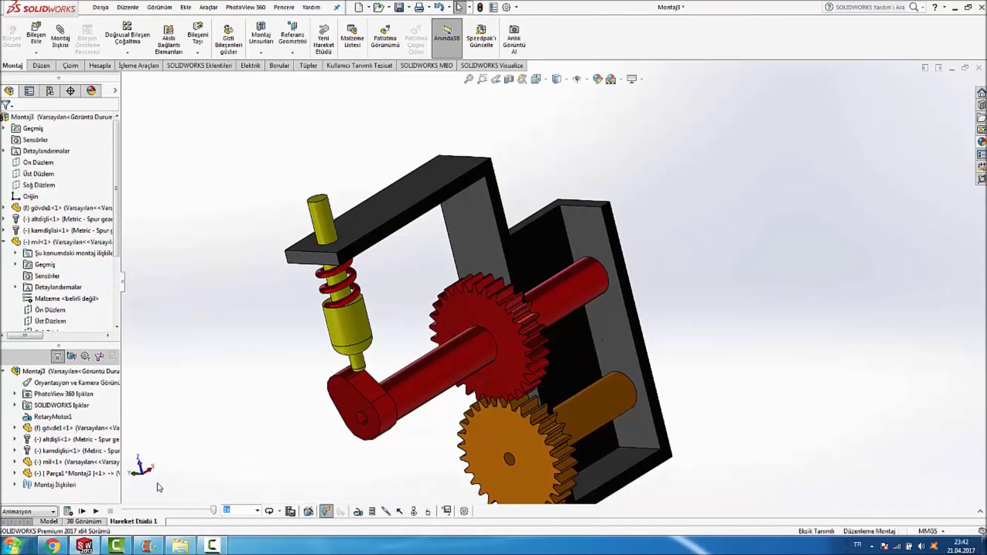
left_click(96, 511)
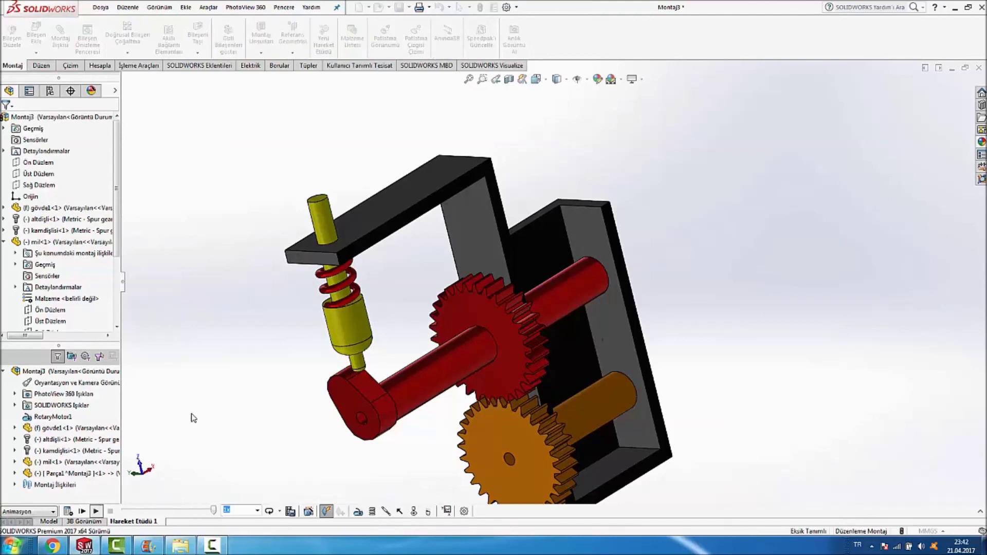